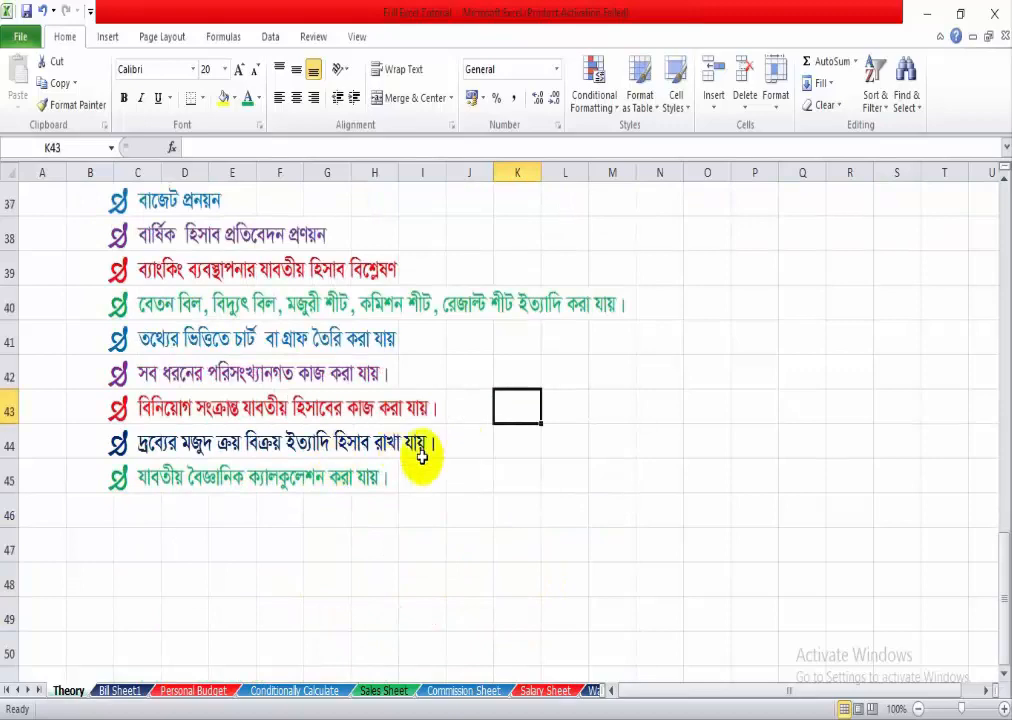
- Review the list of practical uses of Microsoft Excel in rows 34 to 45 of the Theory sheet
left_click(472, 485)
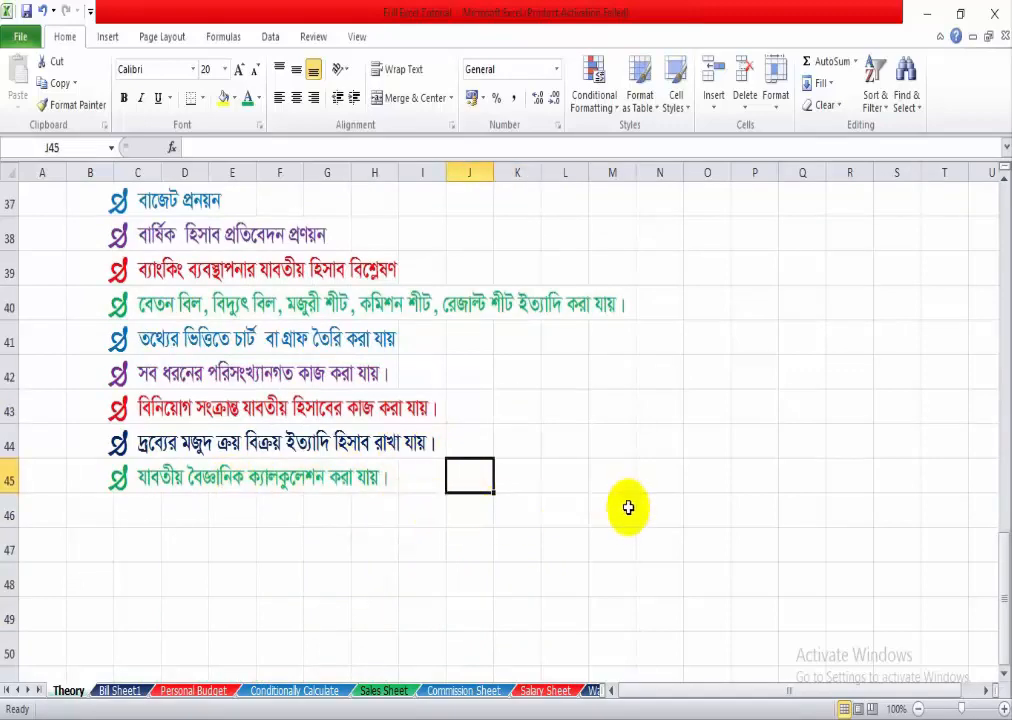
scroll(628, 508, "up", 1)
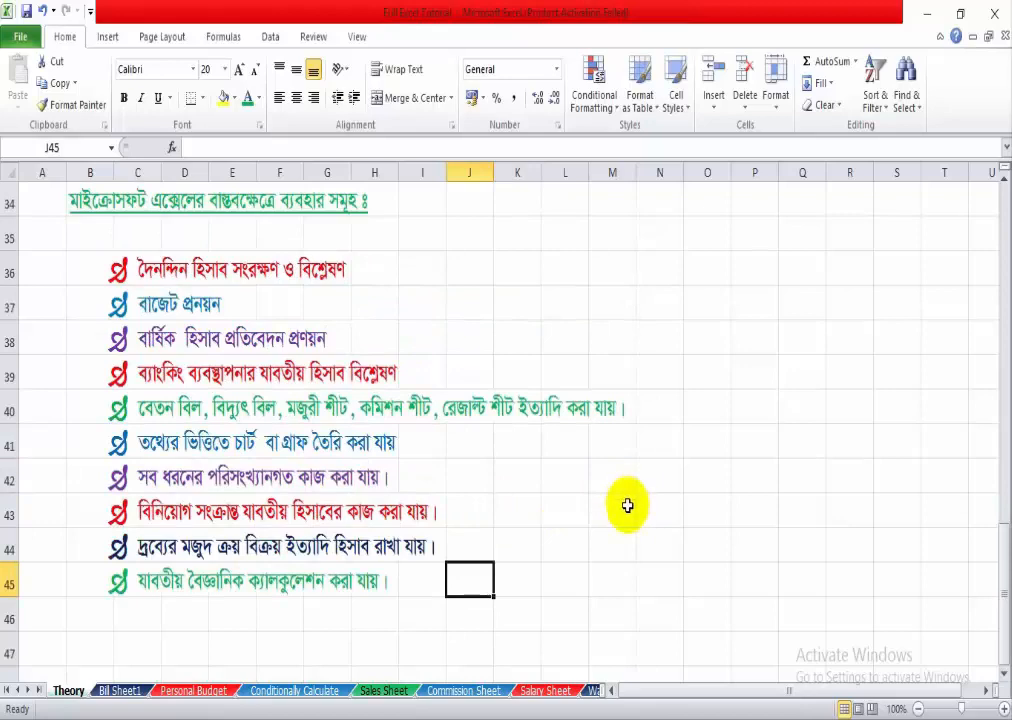
scroll(627, 506, "up", 2)
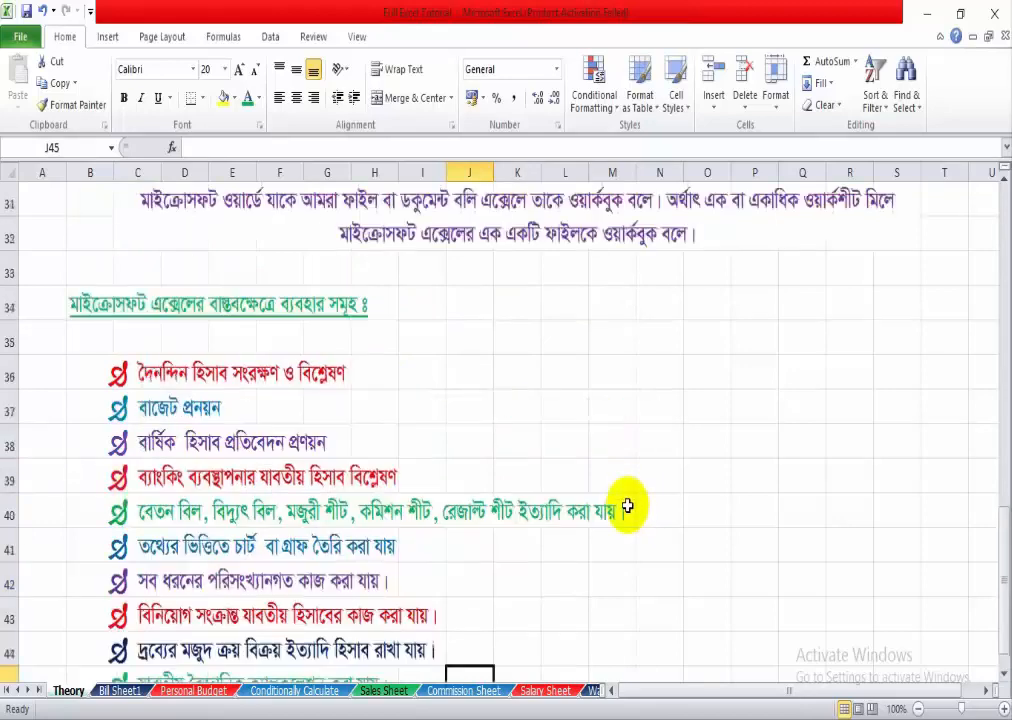
left_click(689, 518)
scroll(693, 523, "down", 2)
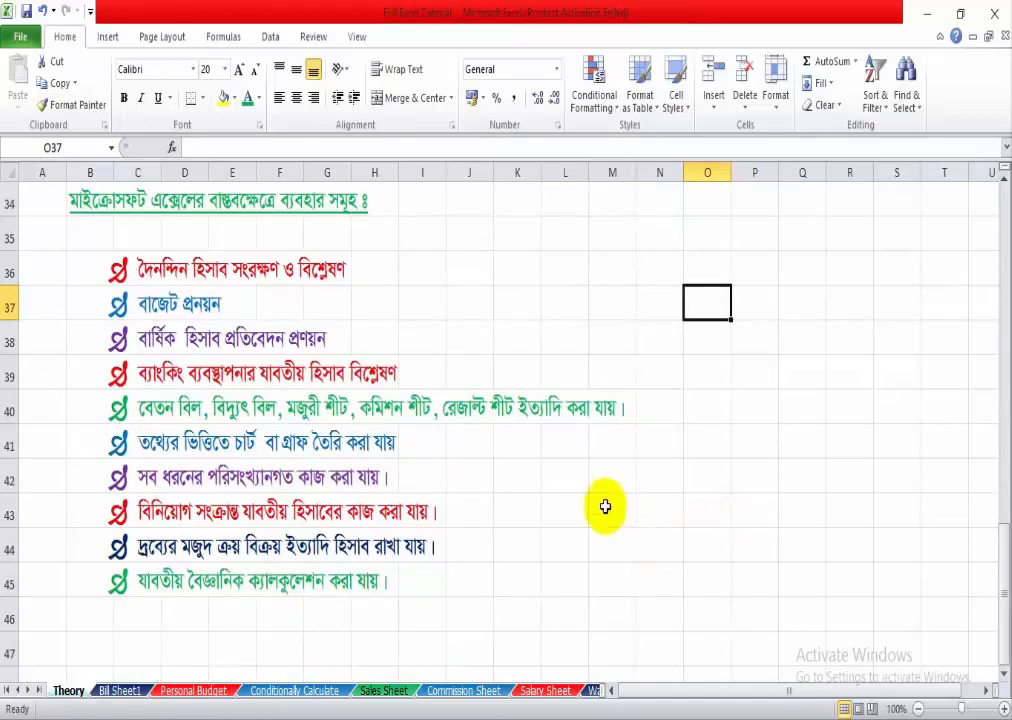
left_click(577, 493)
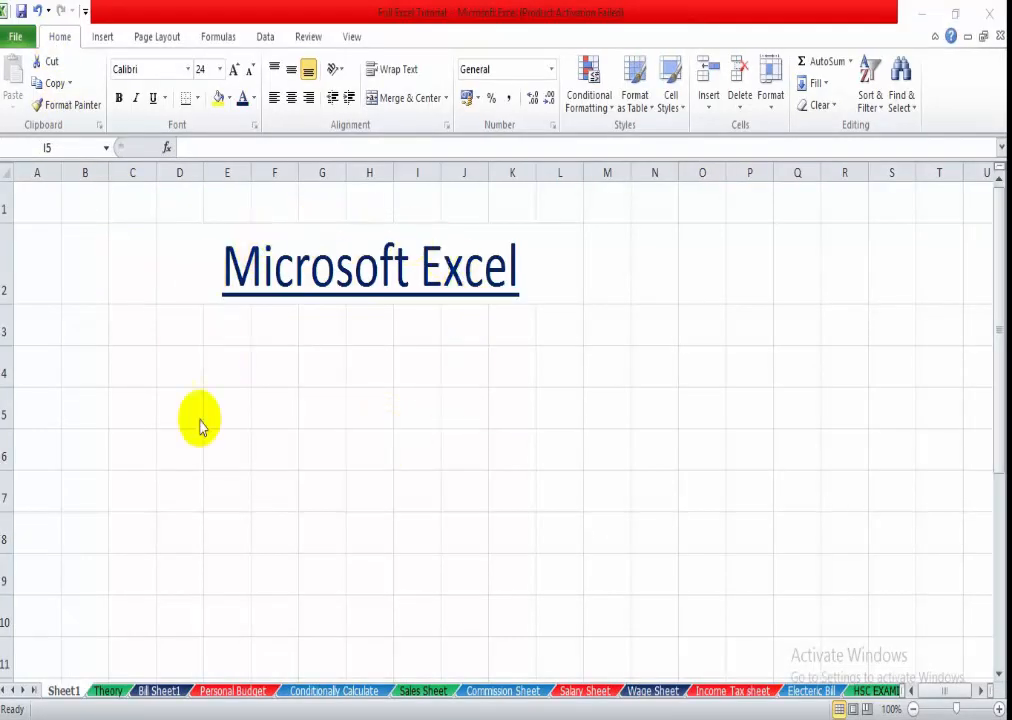
left_click(455, 408)
left_click(339, 398)
left_click(342, 375)
left_click(385, 405)
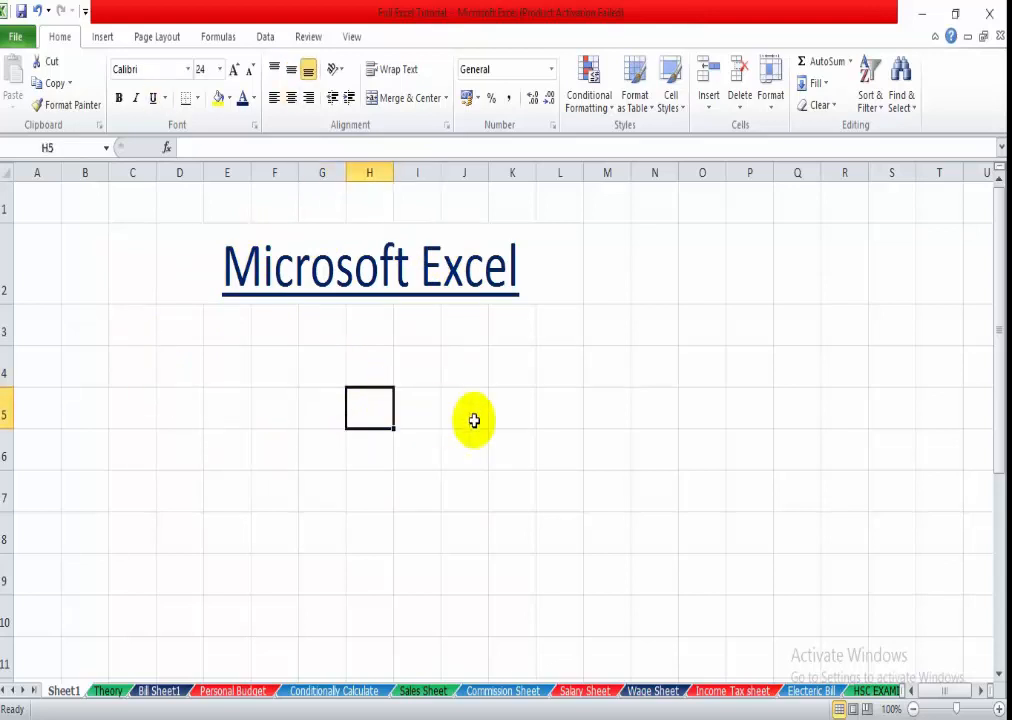
left_click(565, 420)
left_click(369, 452)
- Select column M and row 4 together, and finish on their intersecting cell, M4
left_click(609, 327)
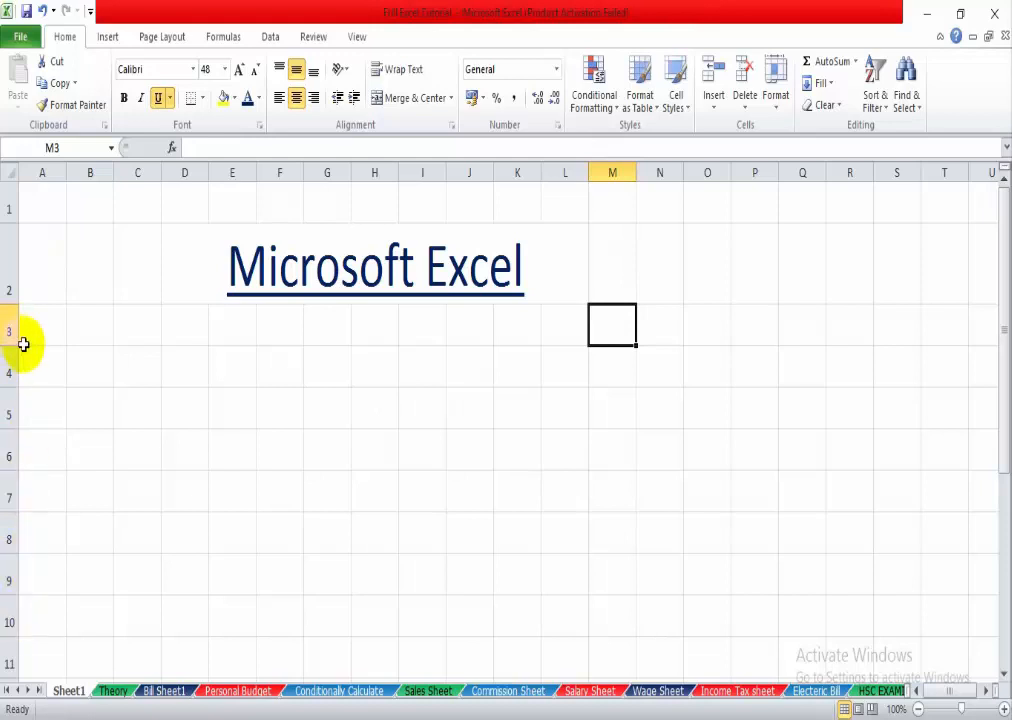
left_click(606, 172)
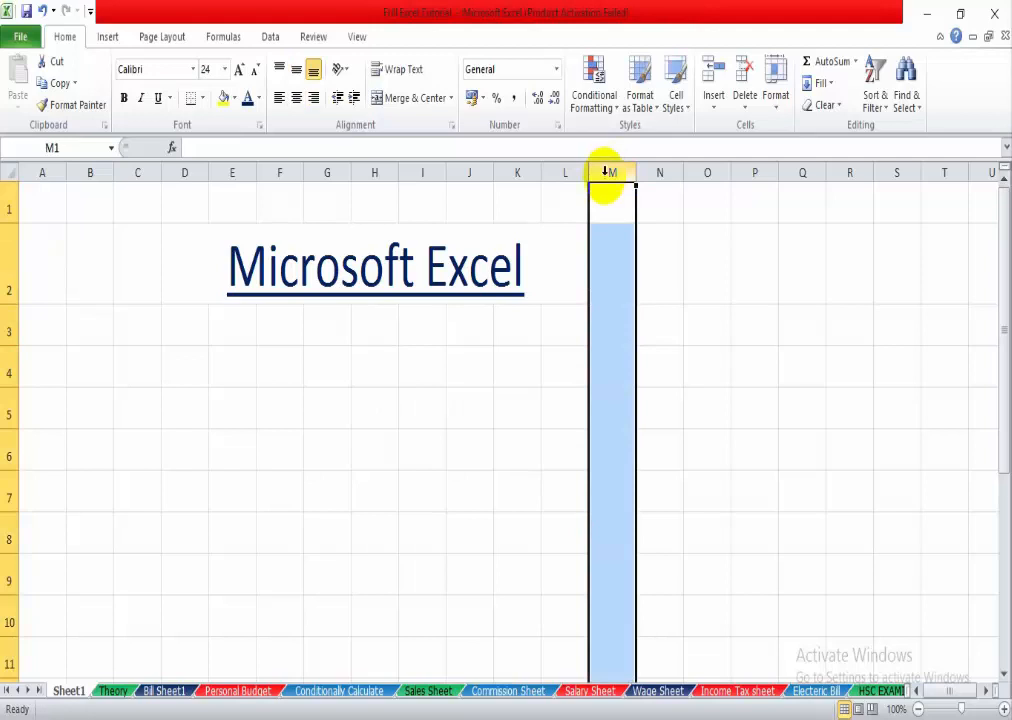
left_click(8, 375, "ctrl")
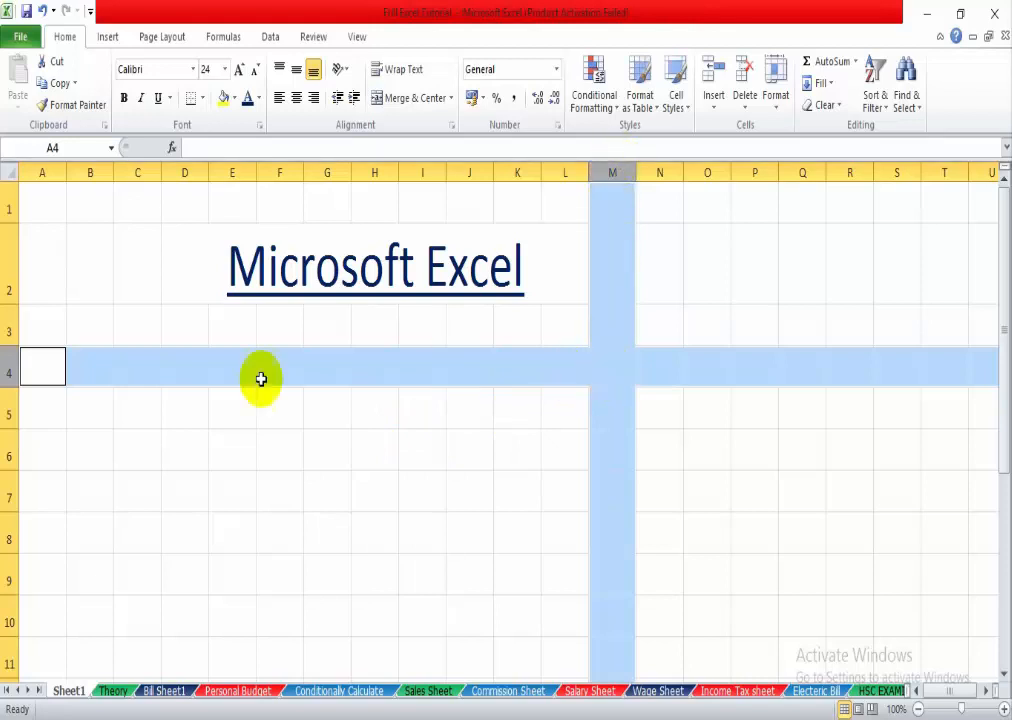
left_click(613, 370)
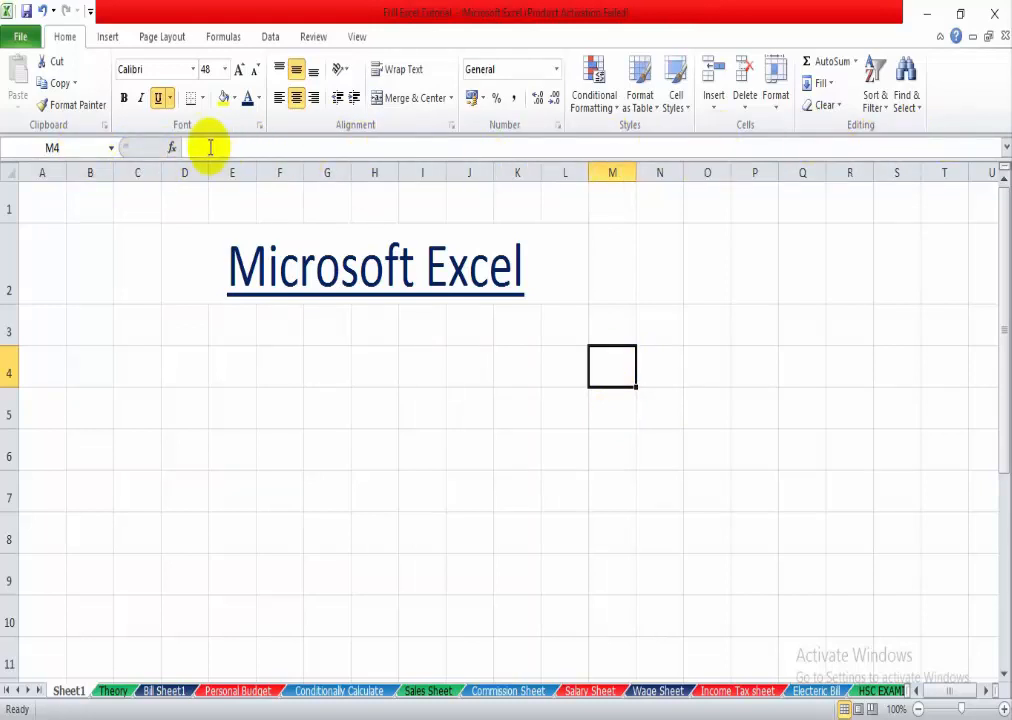
- Enter the sample text "safsdafsdf" in cell M4 through the formula bar
left_click(261, 147)
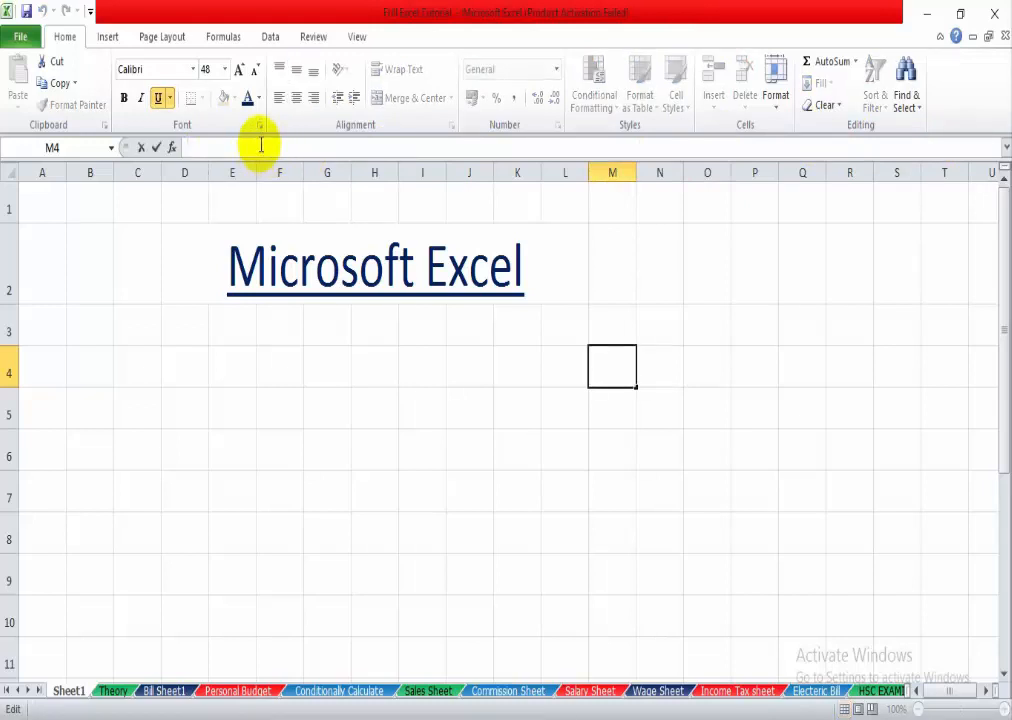
type("safsdafsdf")
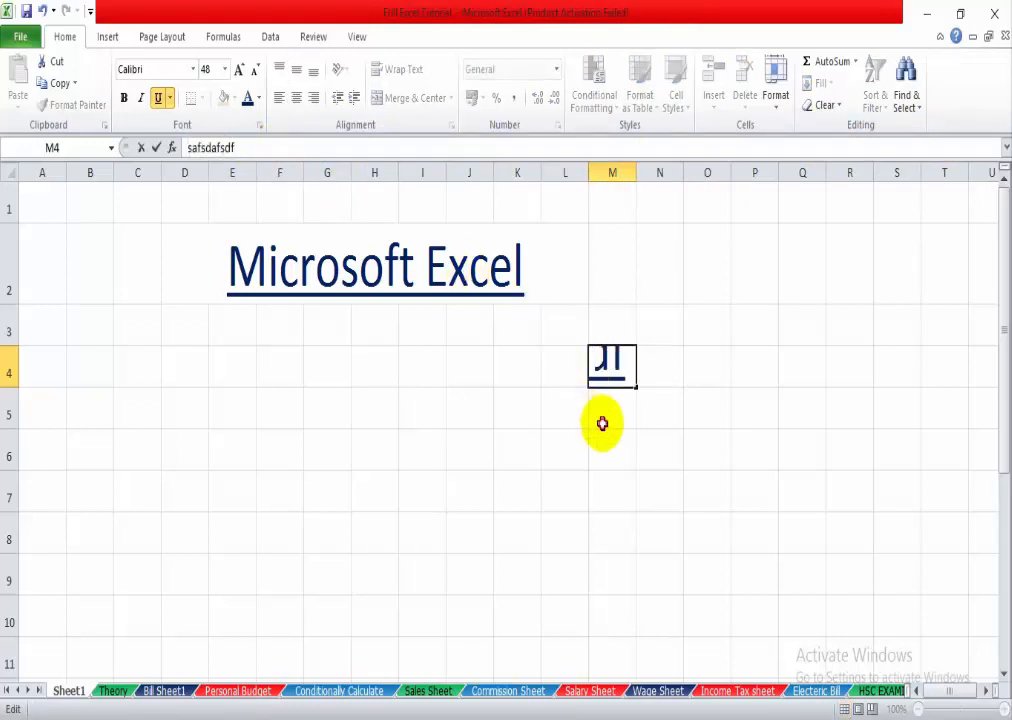
key("Return")
left_click(611, 388)
left_click(605, 447)
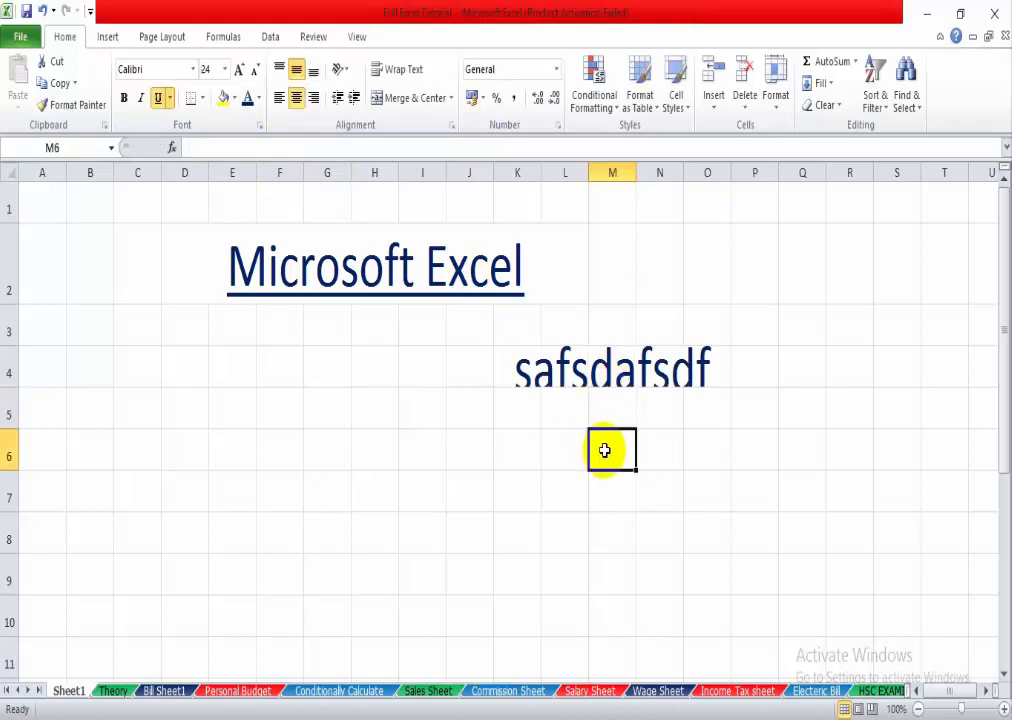
- Clear the sample text from cell M4
left_click(583, 369)
left_click(620, 390)
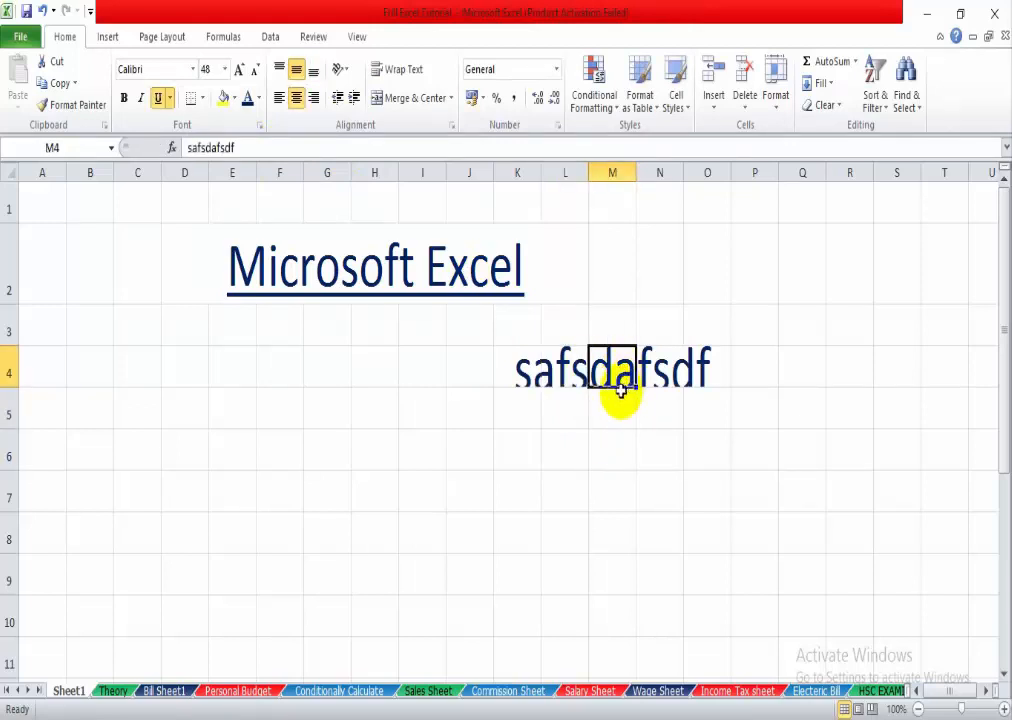
key("Delete")
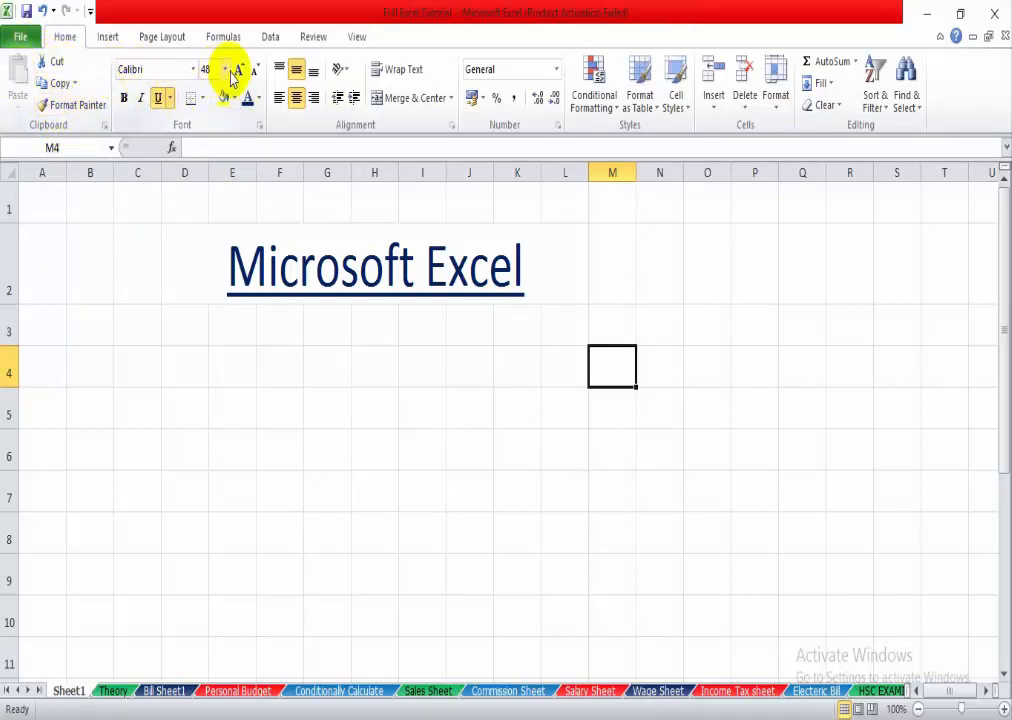
left_click(296, 99)
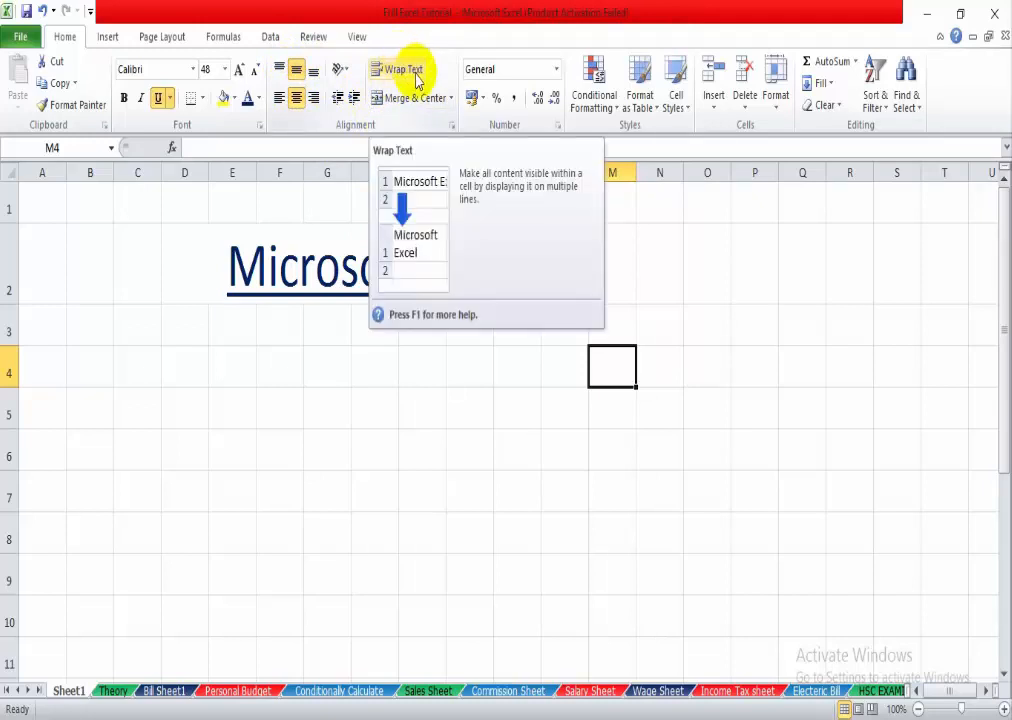
left_click(468, 406)
left_click(474, 325)
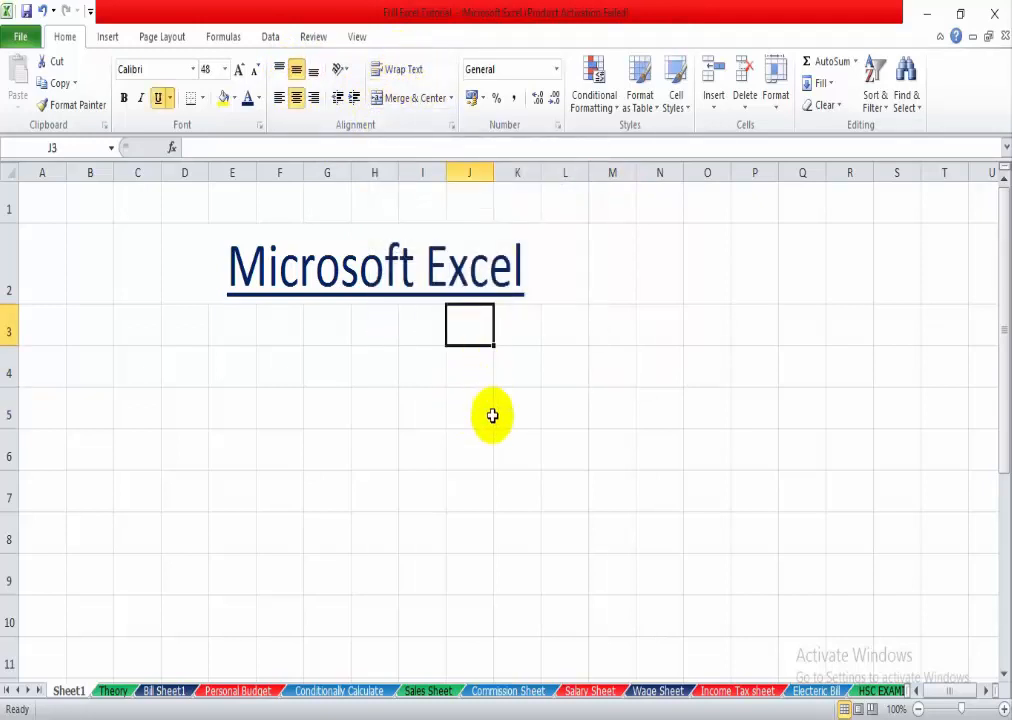
left_click(410, 395)
- Enter the text "Excel Full Course" in cell H4 below the Microsoft Excel heading
left_click(375, 379)
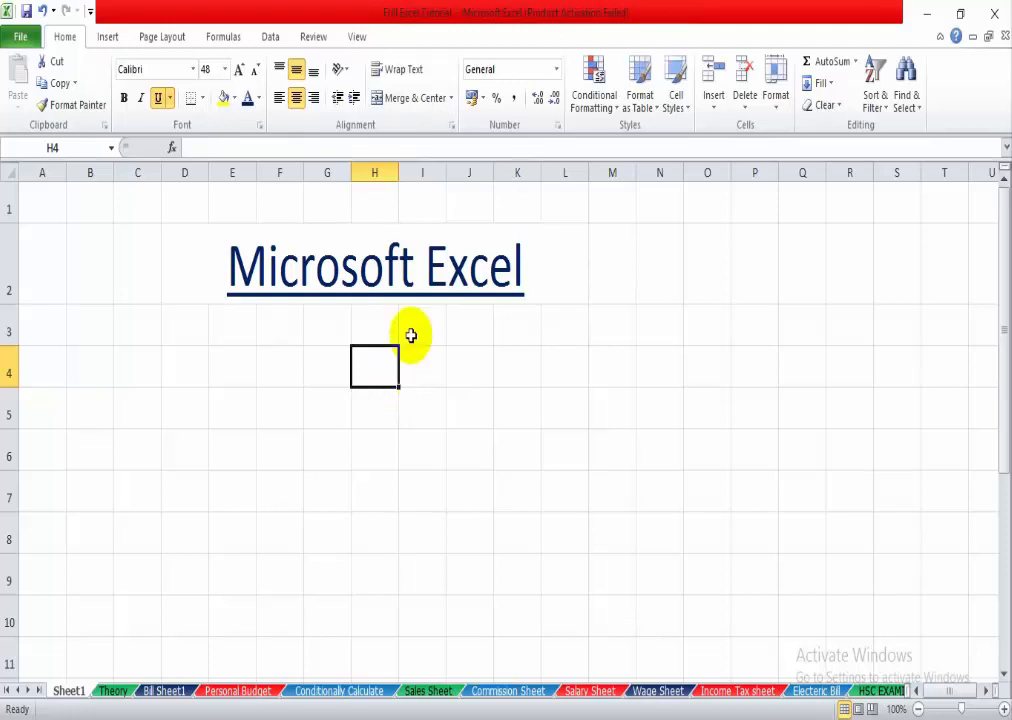
type("fsdsd")
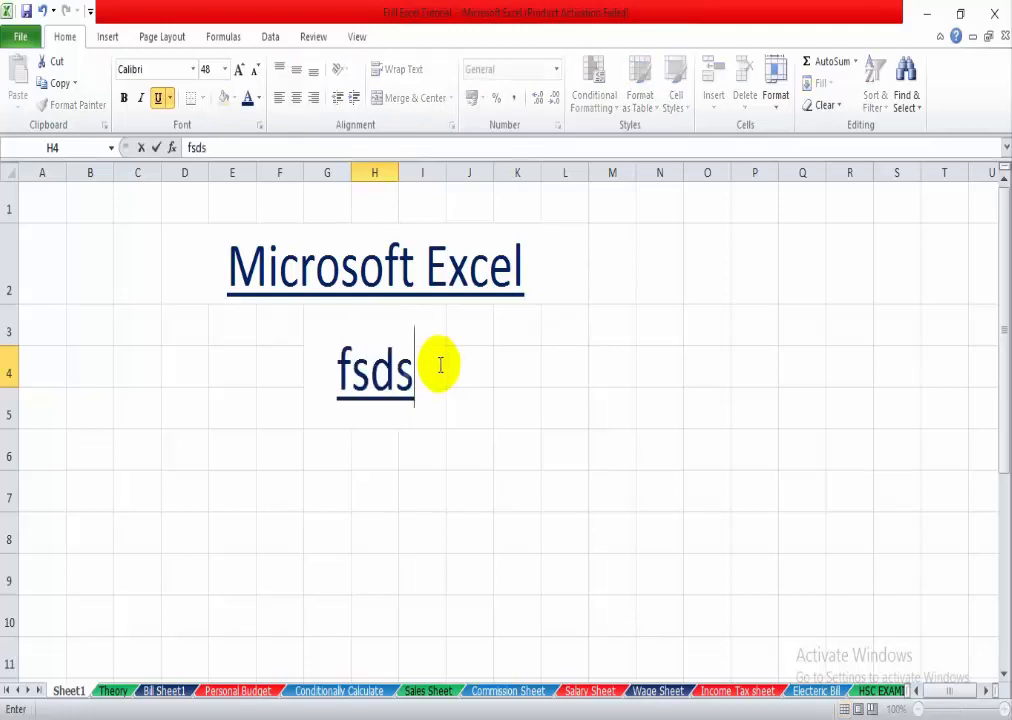
key("BackSpace")
key("BackSpace")
key("BackSpace")
key("BackSpace")
key("BackSpace")
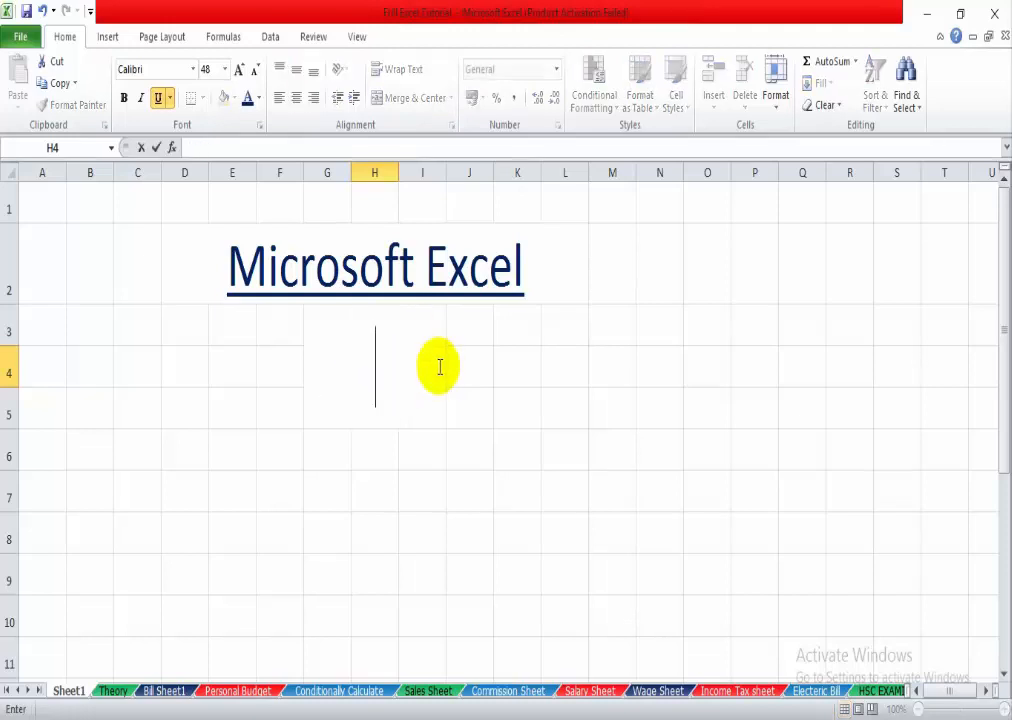
type("Excel Full Course")
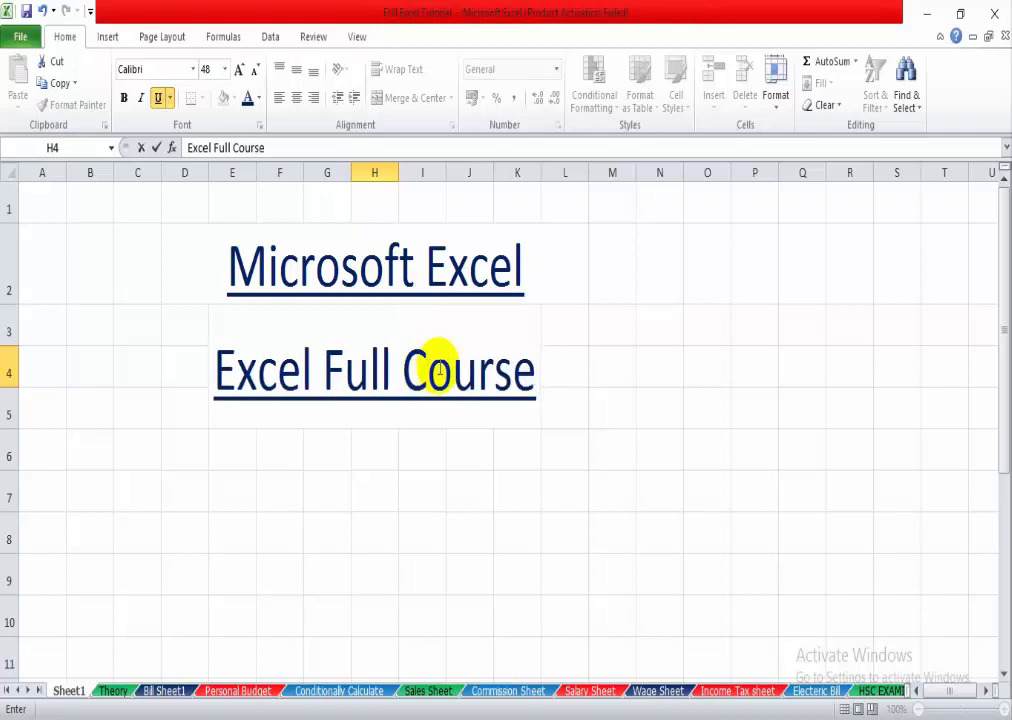
left_click(603, 400)
left_click(415, 445)
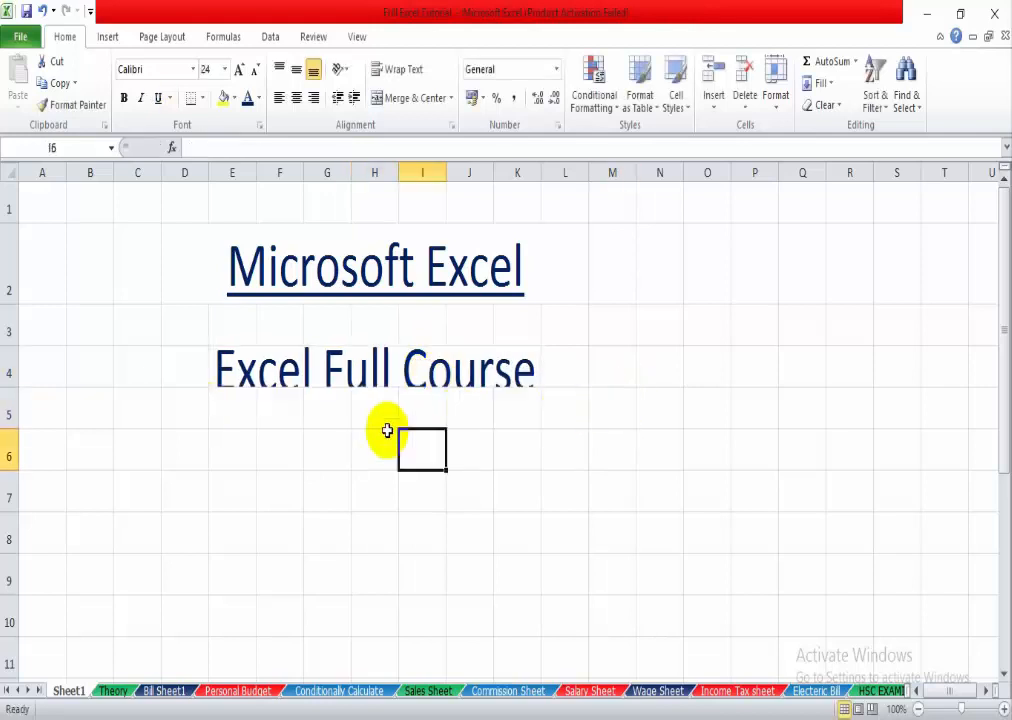
- Examine the cells in row 4 under the overflowing "Excel Full Course" text to see which one holds it
left_click(244, 367)
left_click(322, 376)
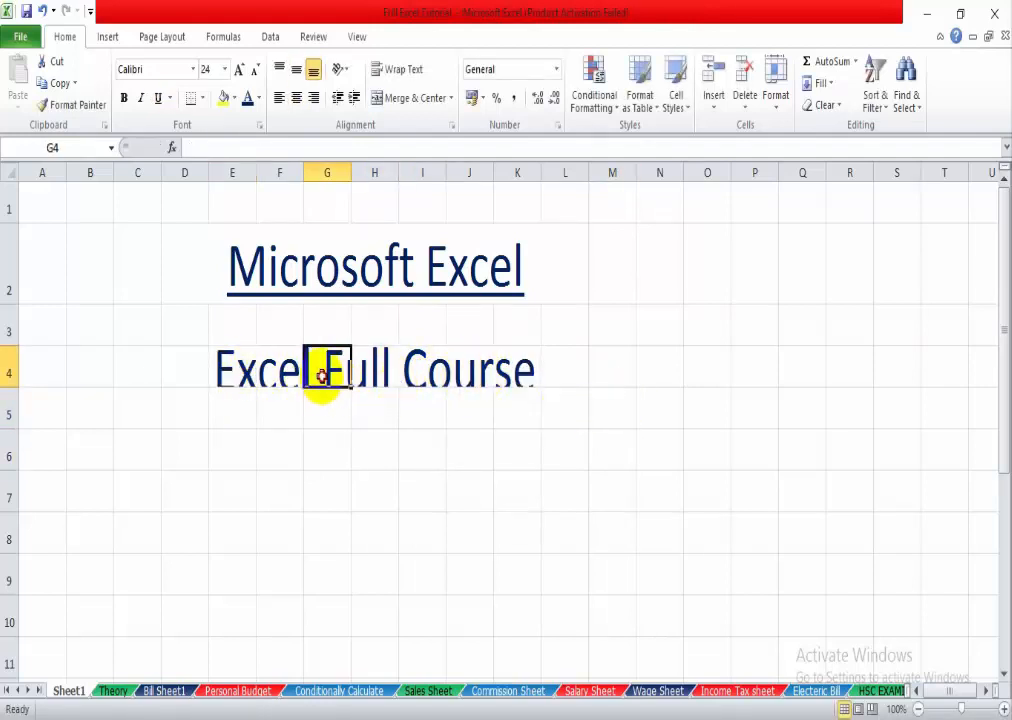
left_click(294, 381)
left_click(474, 373)
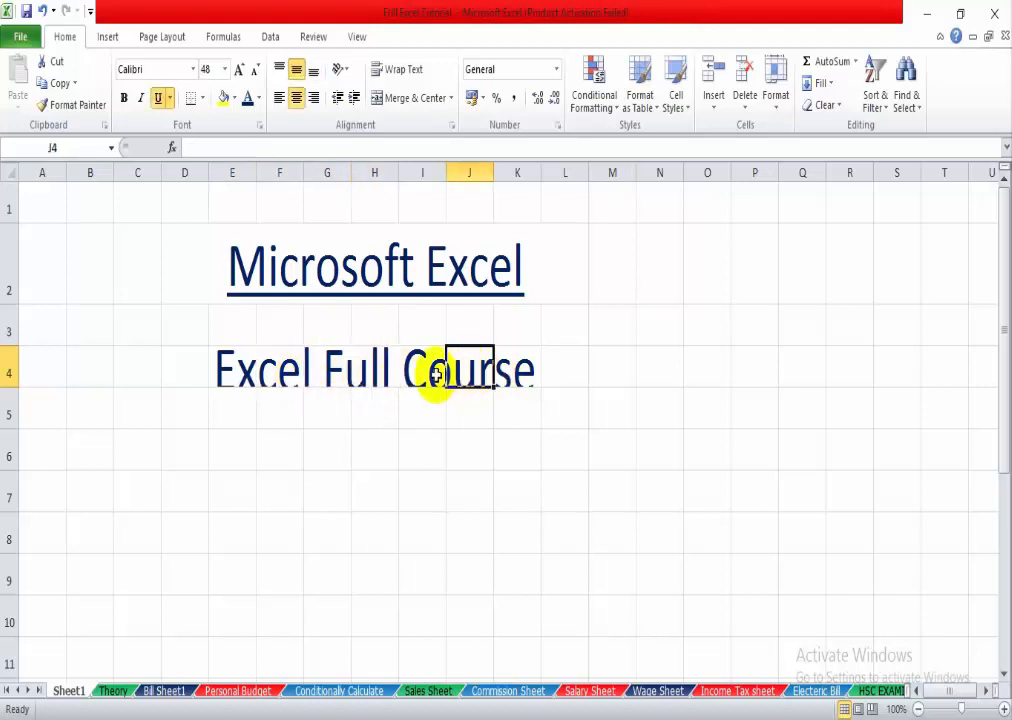
left_click(375, 370)
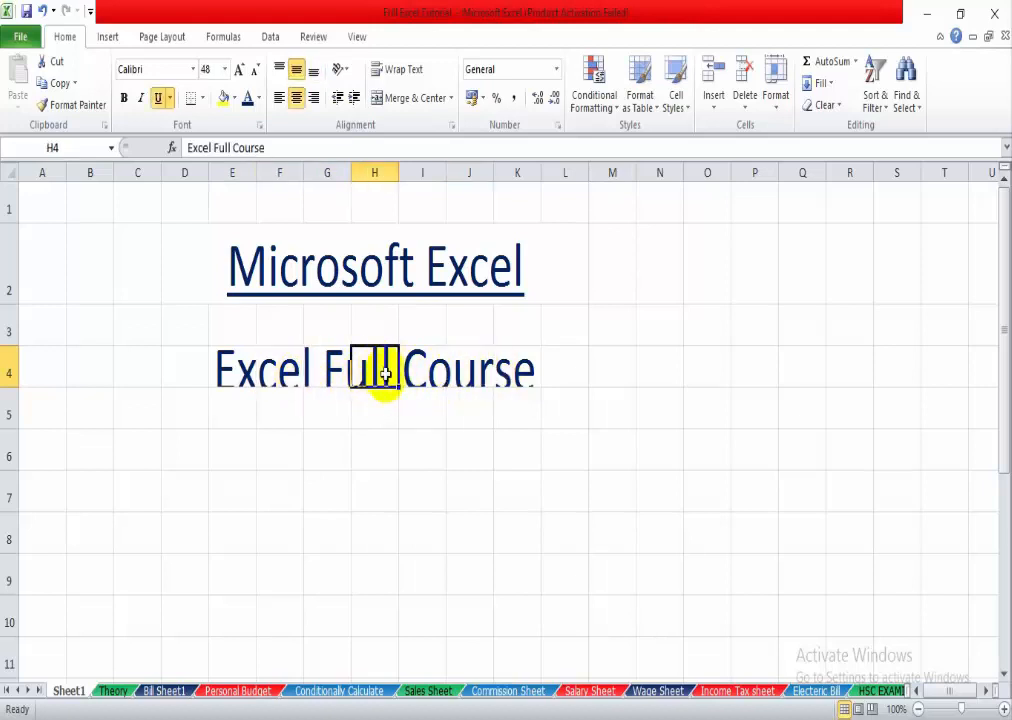
left_click(421, 370)
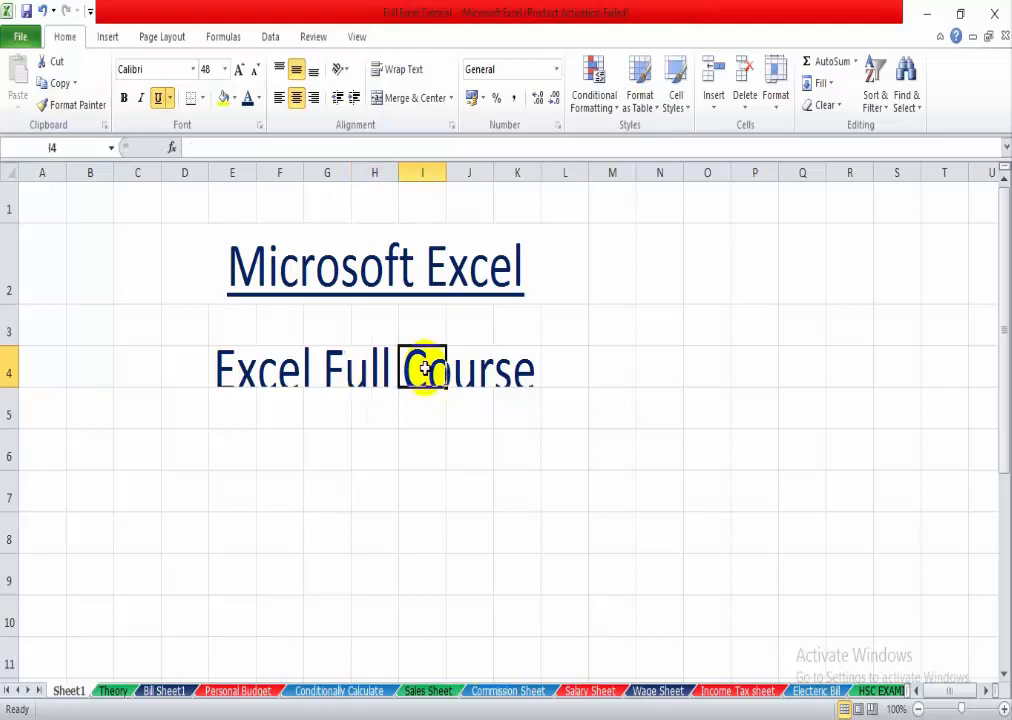
left_click(236, 373)
left_click(290, 372)
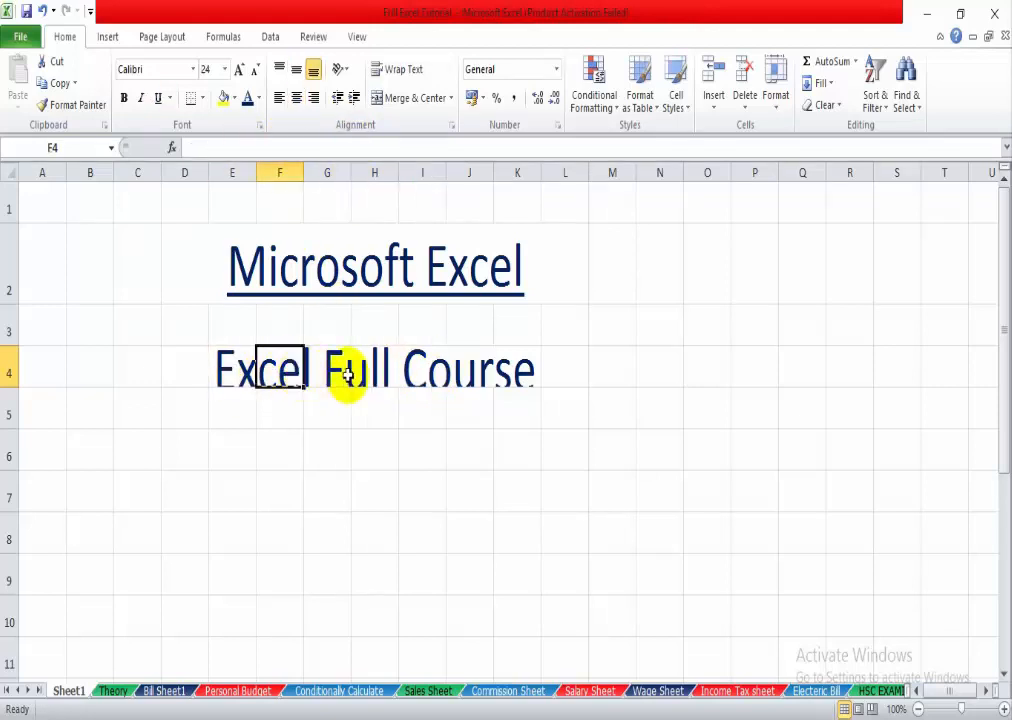
left_click(336, 370)
- Set the font size of the "Excel Full Course" text in cell H4 to 24
left_click(369, 372)
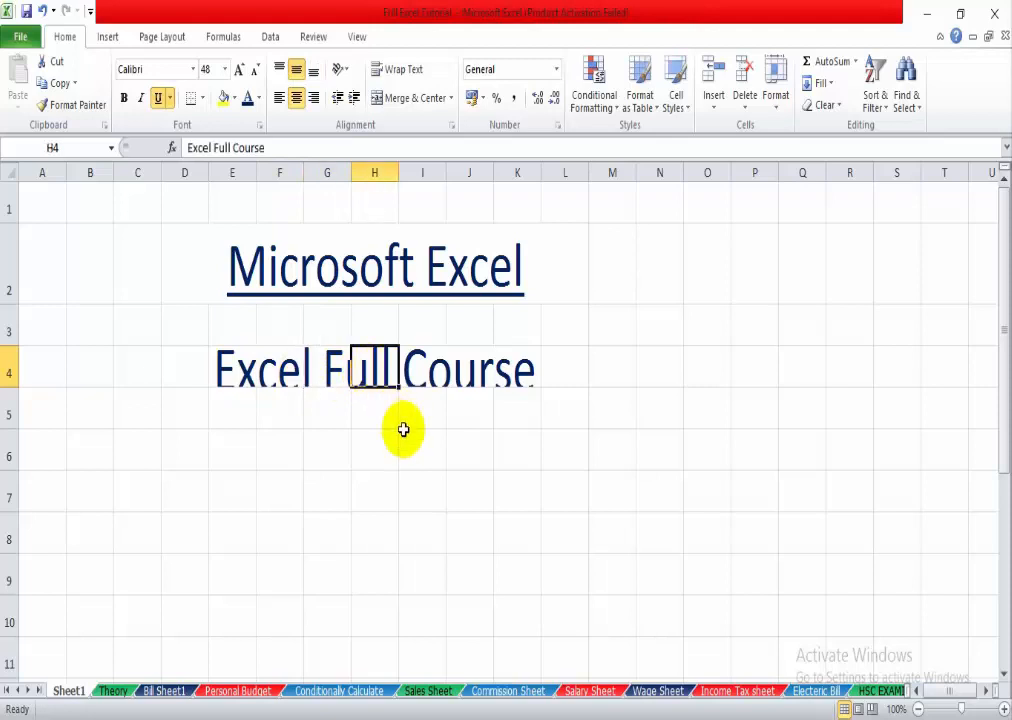
left_click(226, 69)
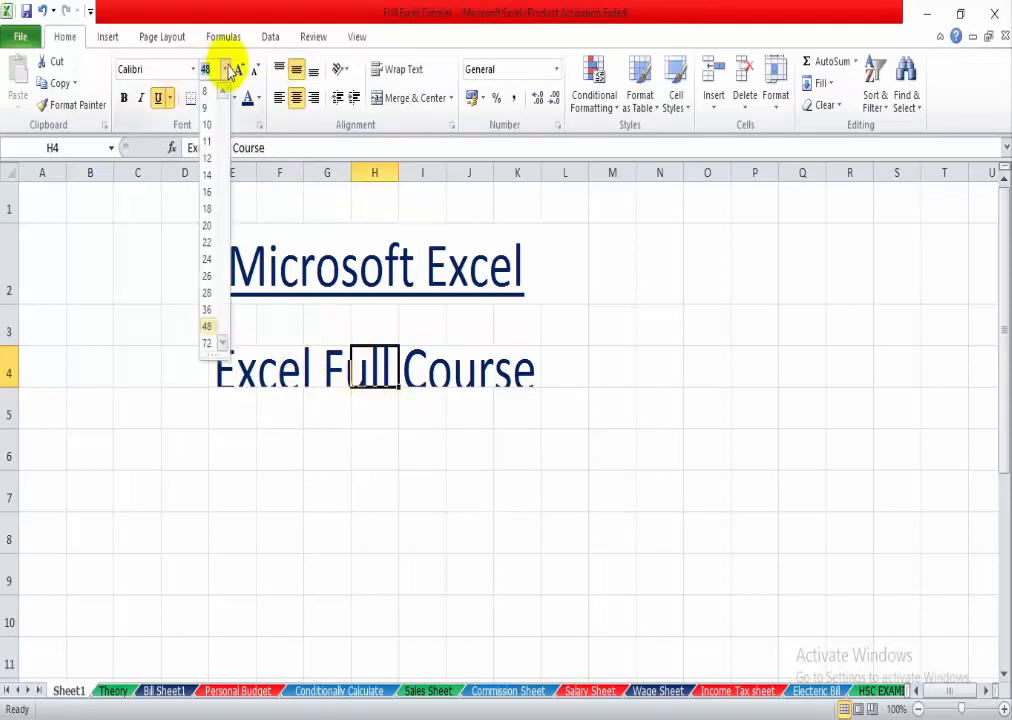
left_click(210, 262)
left_click(438, 460)
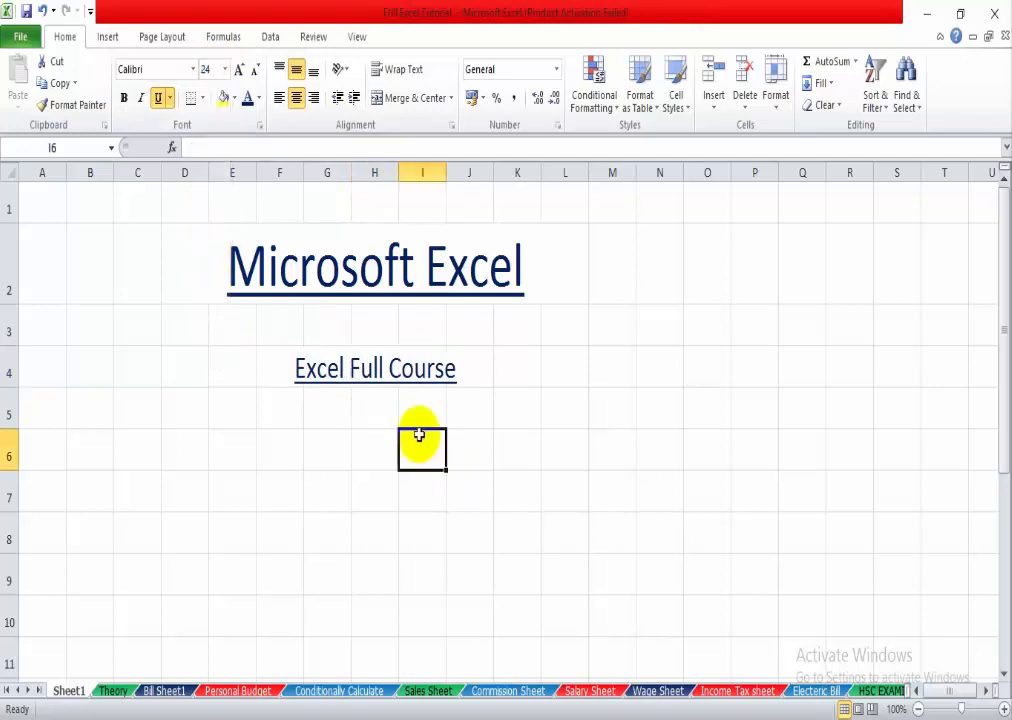
- Turn on Wrap Text for cell H4 and increase the height of row 4 to more than double
left_click(372, 366)
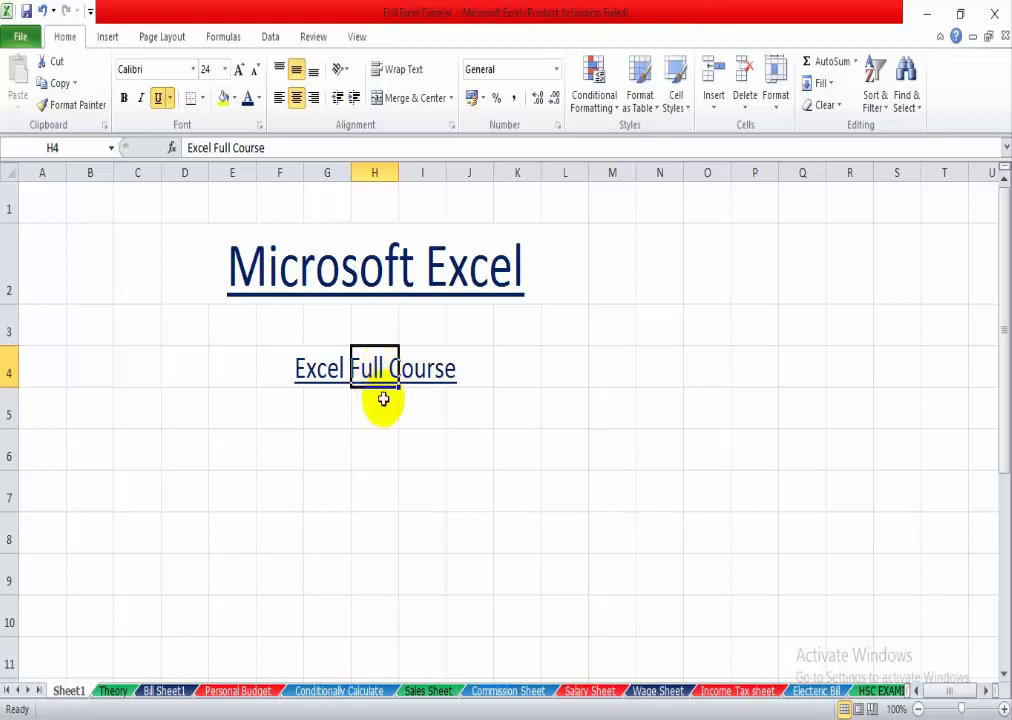
left_click(403, 72)
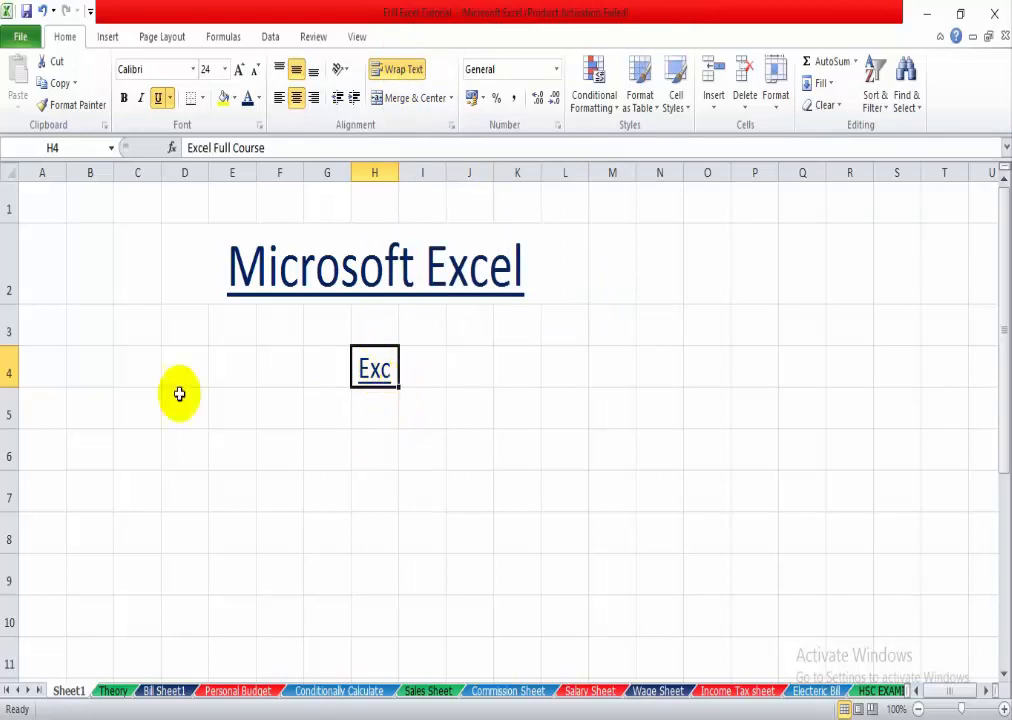
left_click_drag(17, 387, 18, 442)
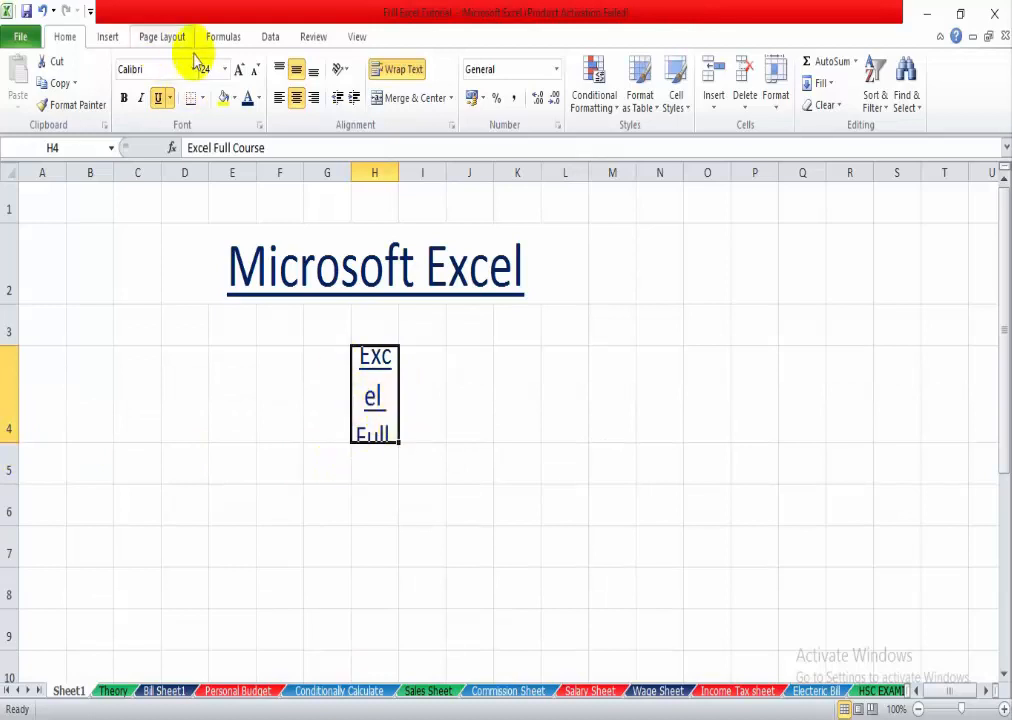
- Set the font size of the wrapped "Excel Full Course" text in cell H4 to 14
left_click(227, 70)
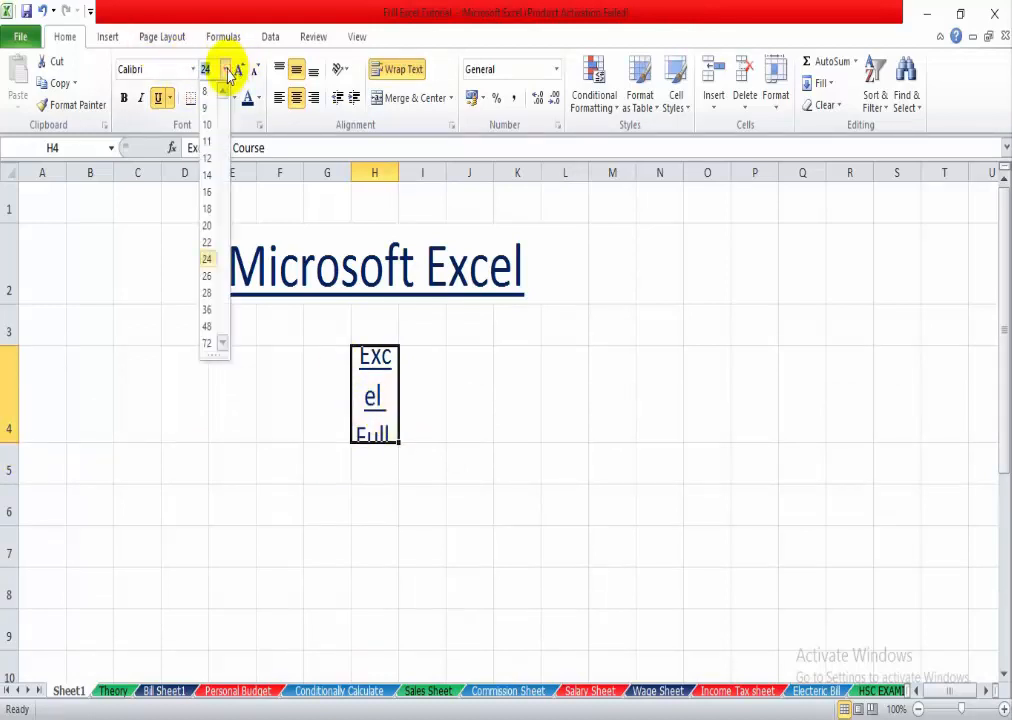
left_click(208, 176)
left_click(495, 388)
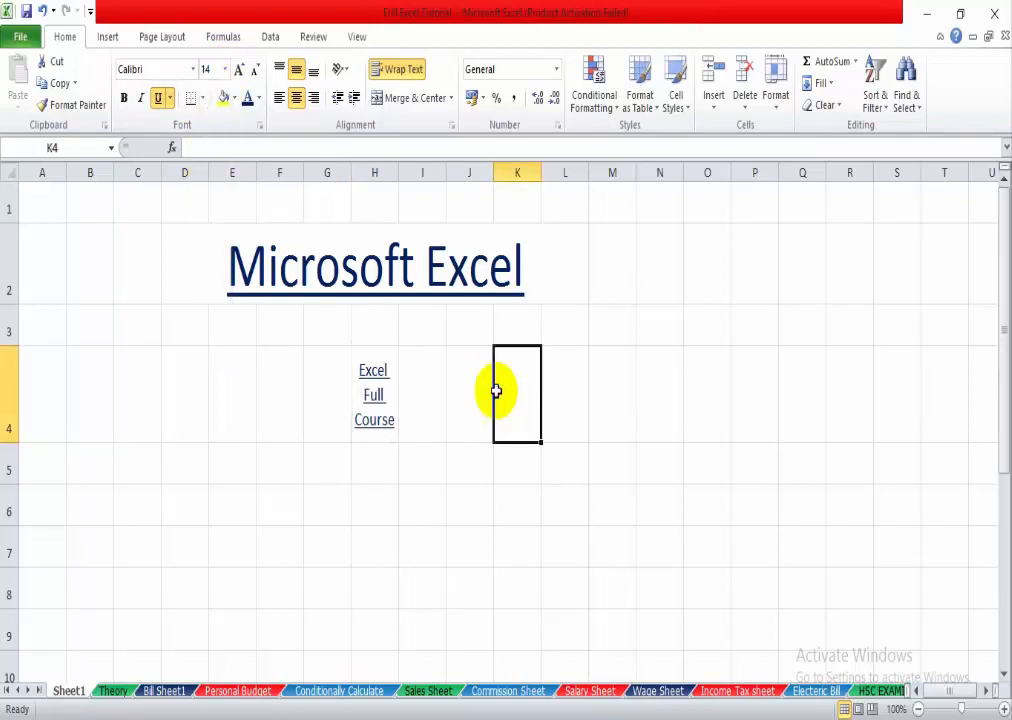
- Turn off Wrap Text for the "Excel Full Course" cell H4
left_click(373, 400)
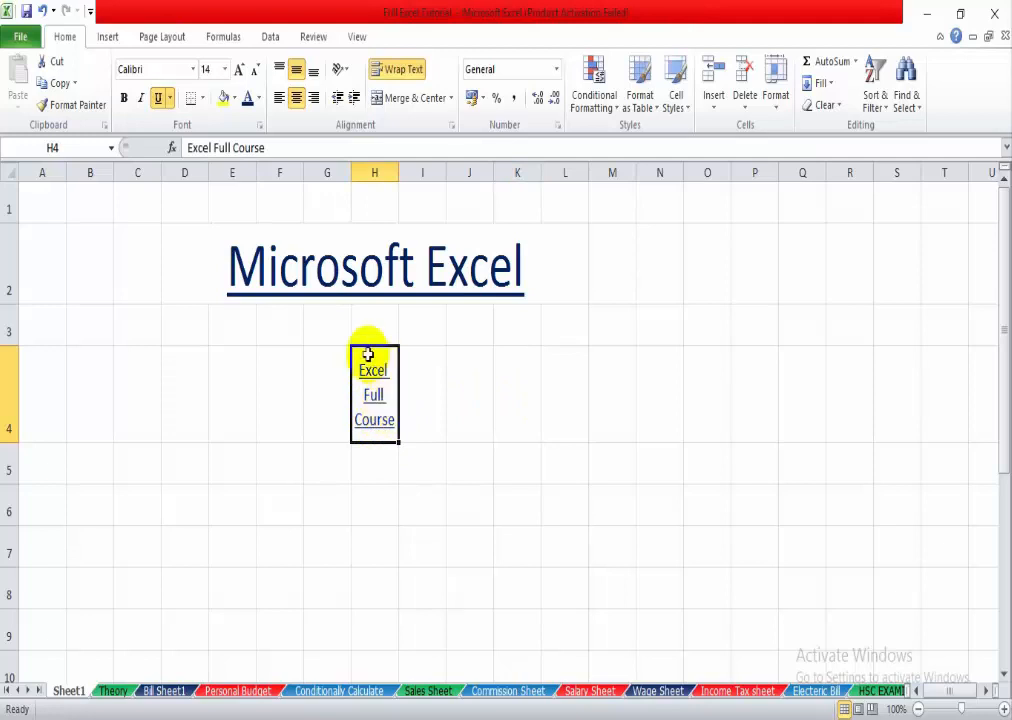
left_click(401, 399)
left_click(380, 424)
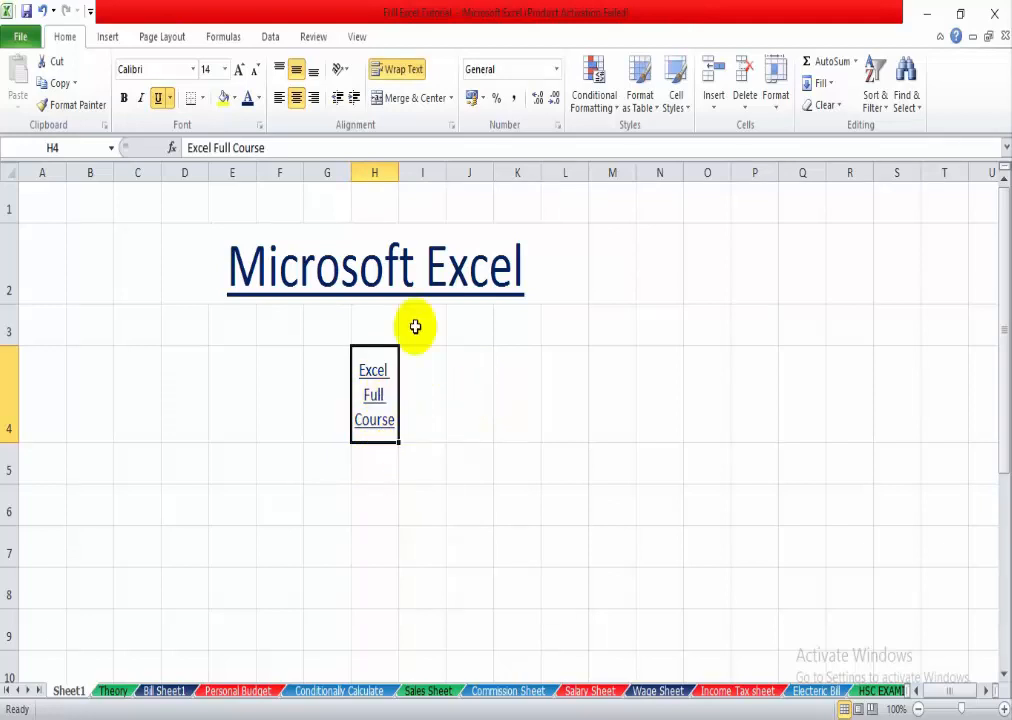
left_click(400, 72)
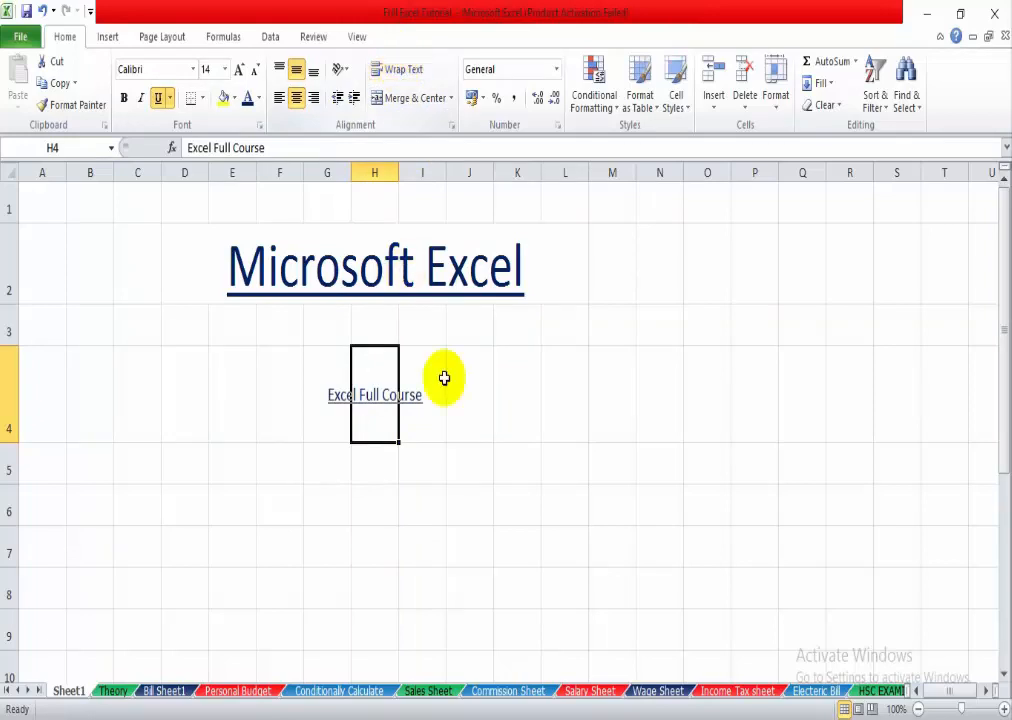
left_click(471, 396)
left_click(374, 397)
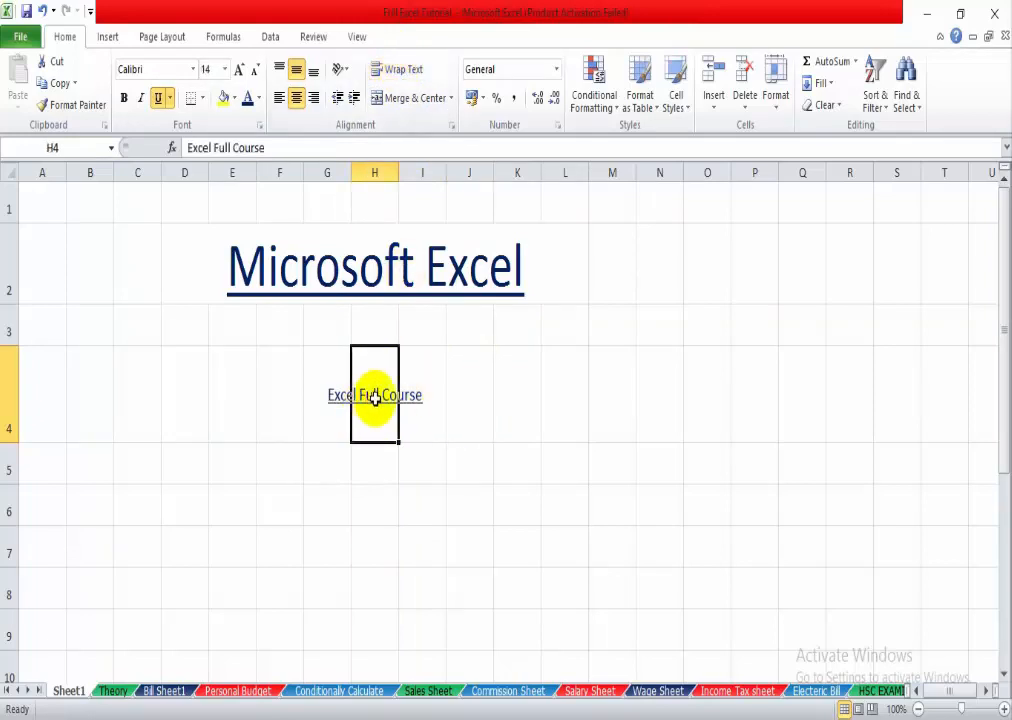
left_click(501, 370)
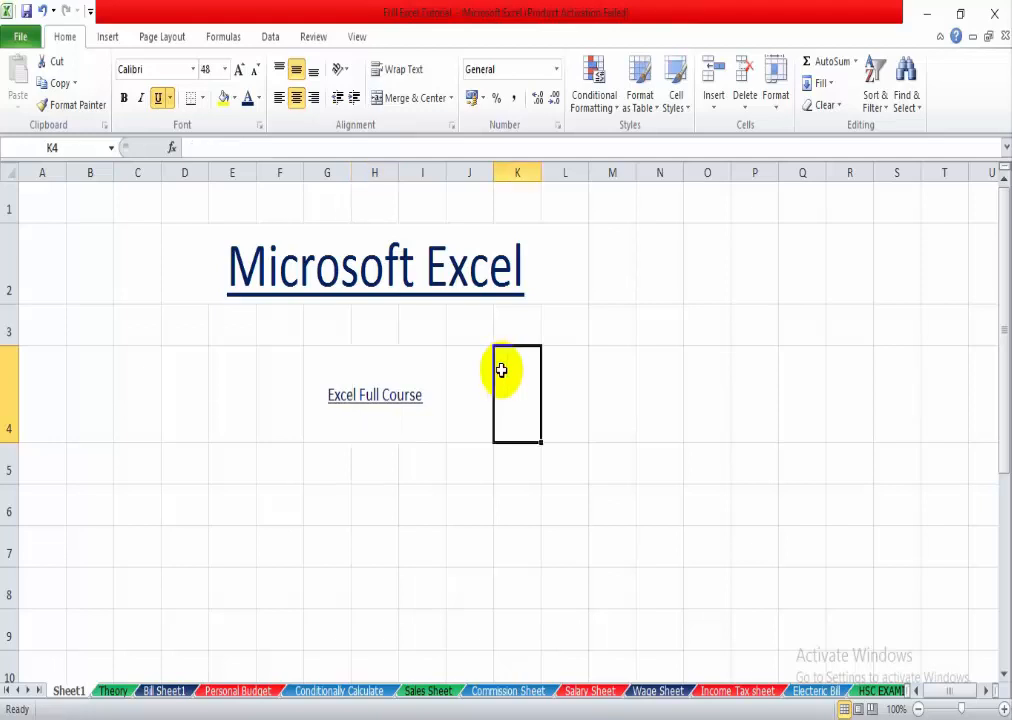
- Set the font size of the unwrapped "Excel Full Course" text in cell H4 to 24
left_click(375, 397)
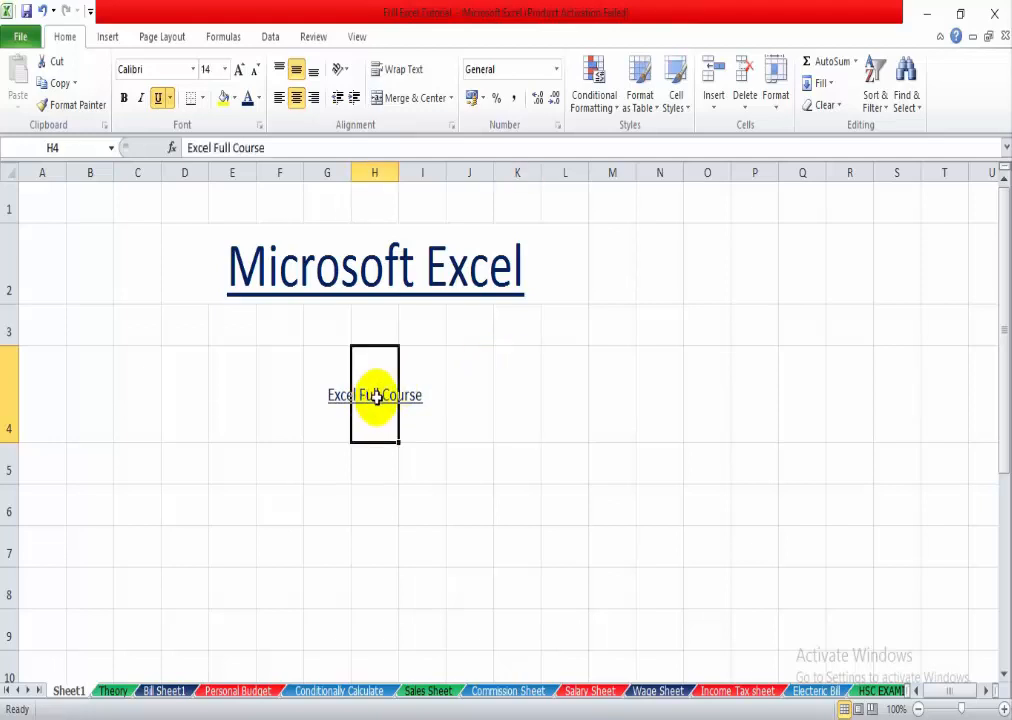
left_click(224, 69)
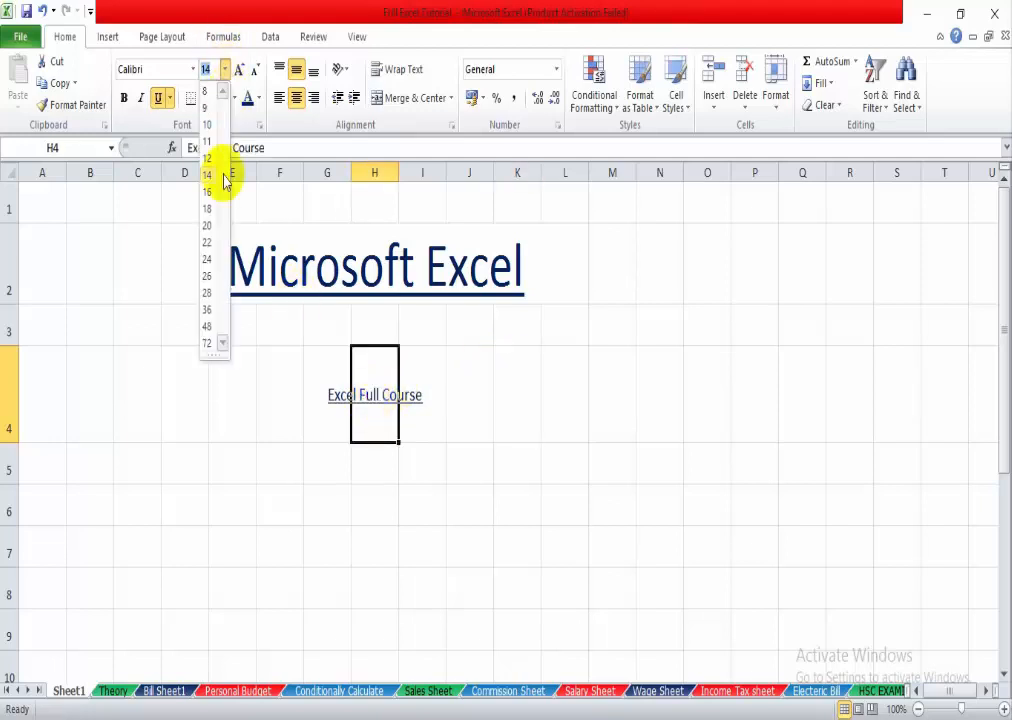
left_click(208, 260)
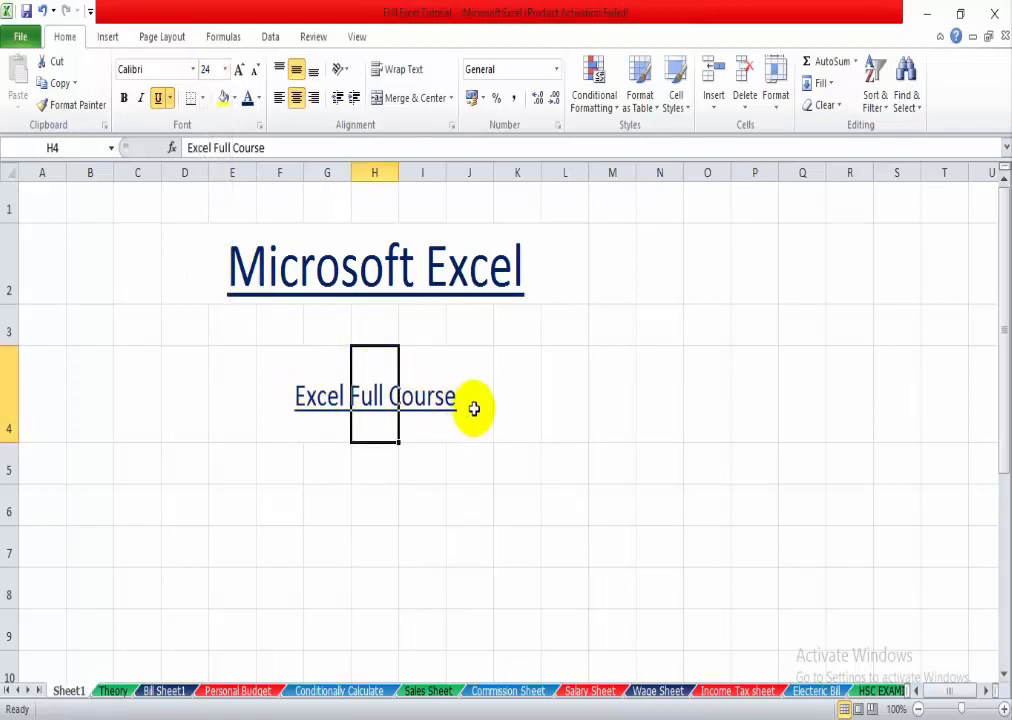
- Merge and center cells F4 to J4 around "Excel Full Course" and check that they behave as one cell
left_click(388, 266)
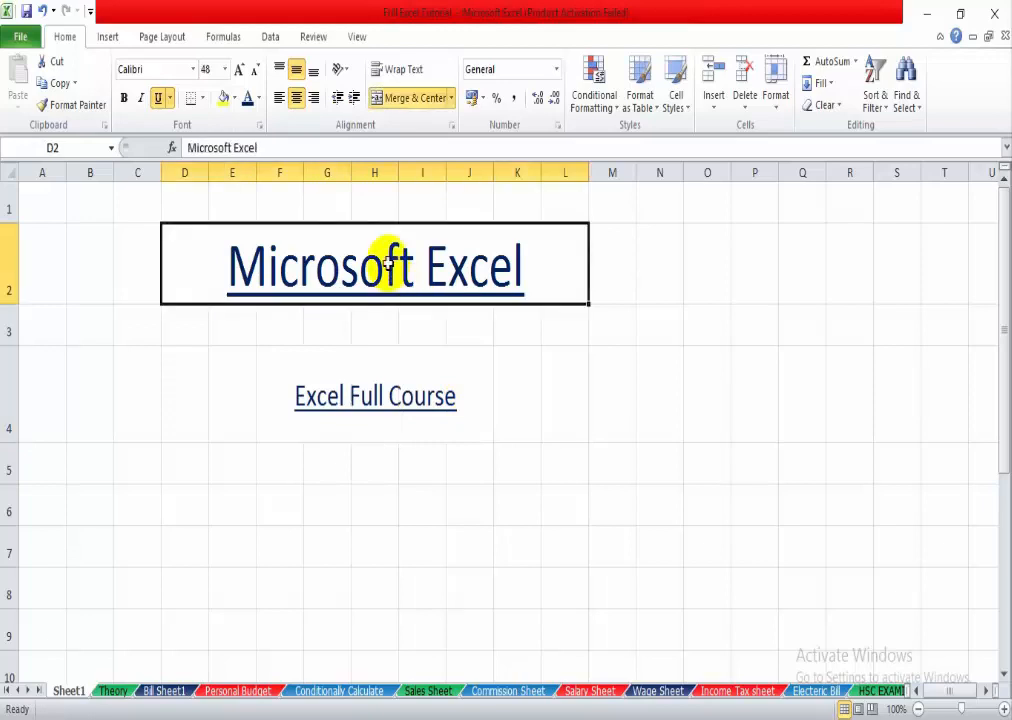
left_click(393, 398)
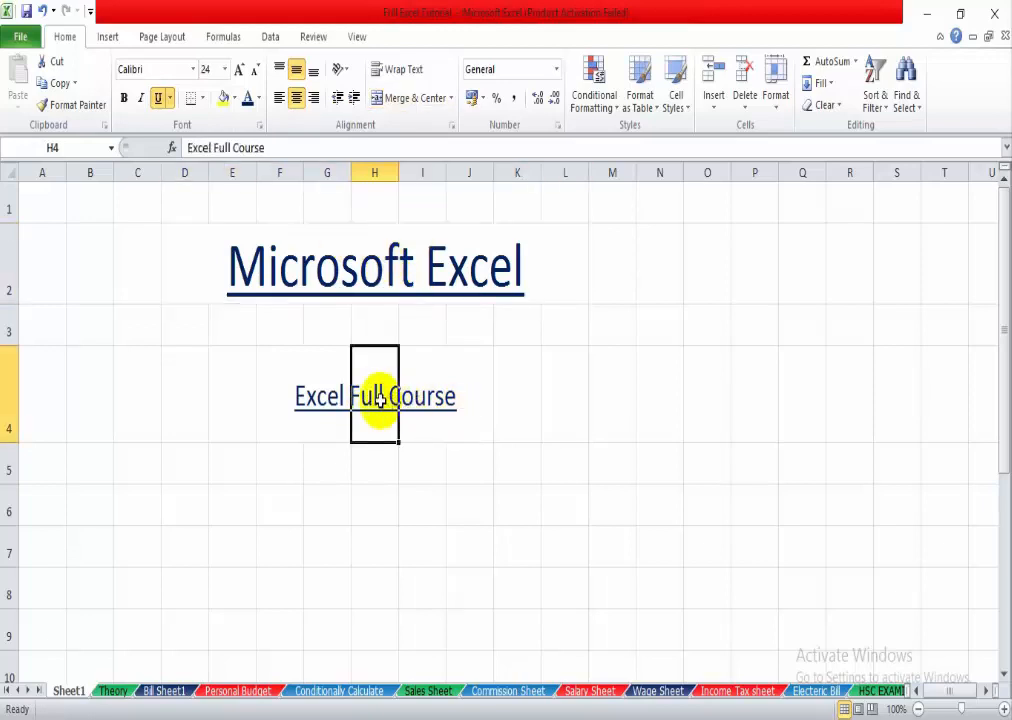
left_click_drag(272, 388, 464, 395)
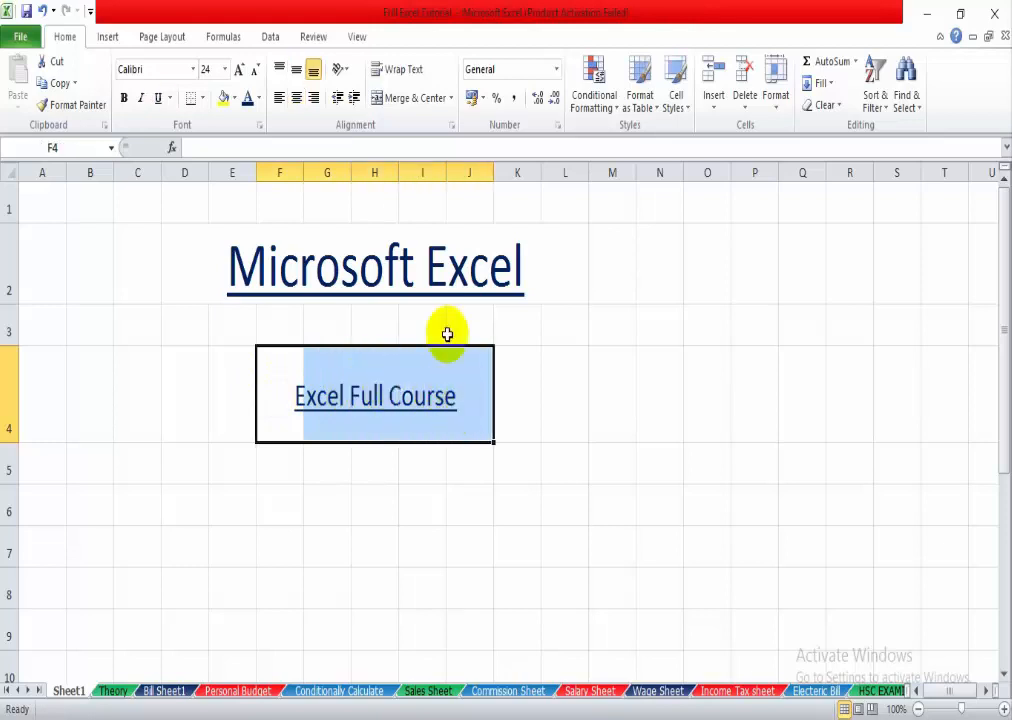
left_click(405, 100)
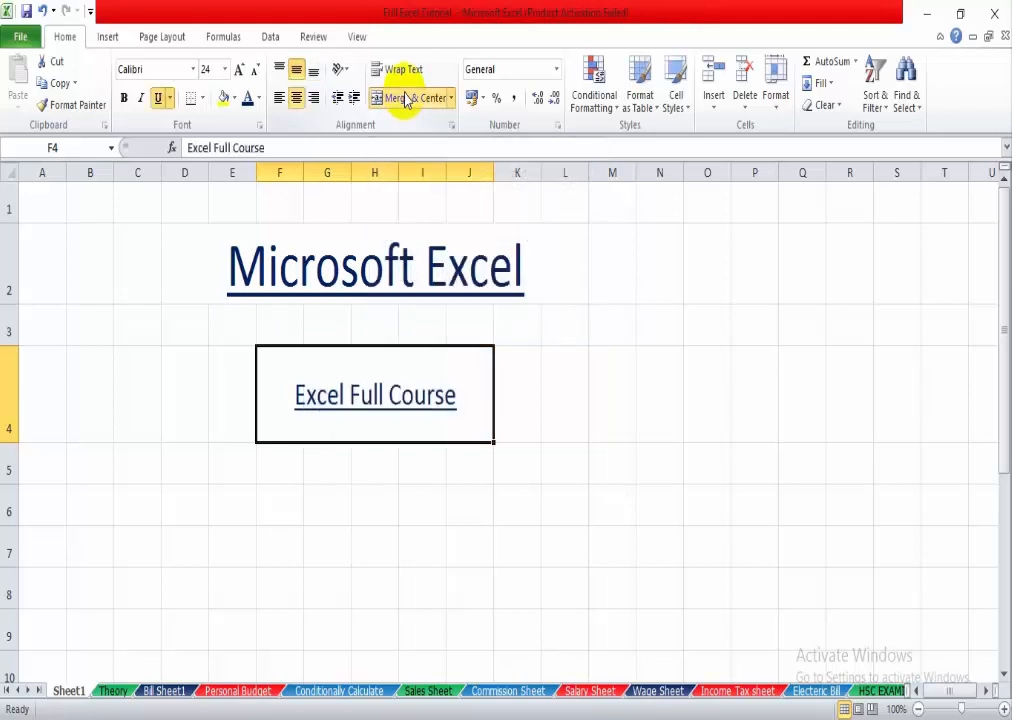
left_click(573, 393)
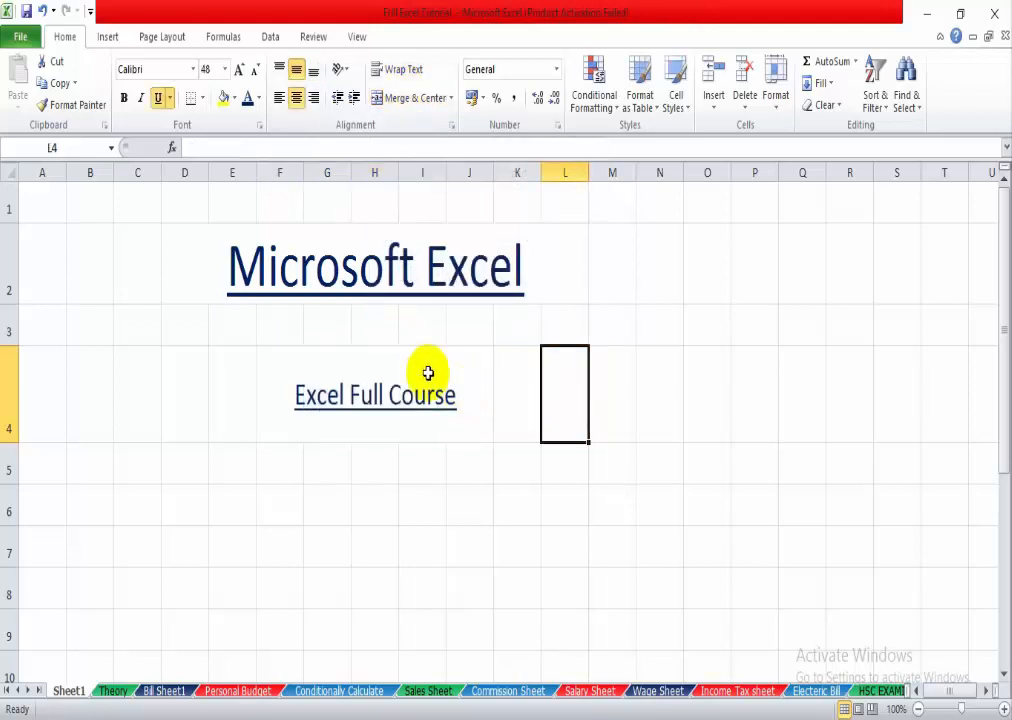
left_click(277, 399)
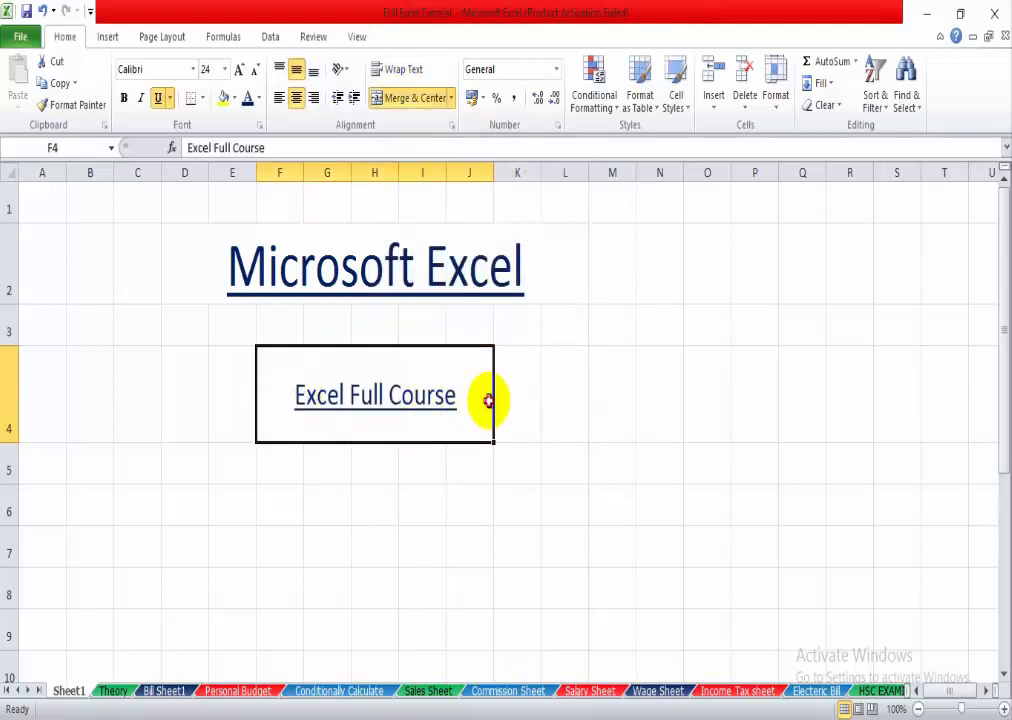
key("Left")
key("Right")
key("Right")
key("Right")
left_click(314, 391)
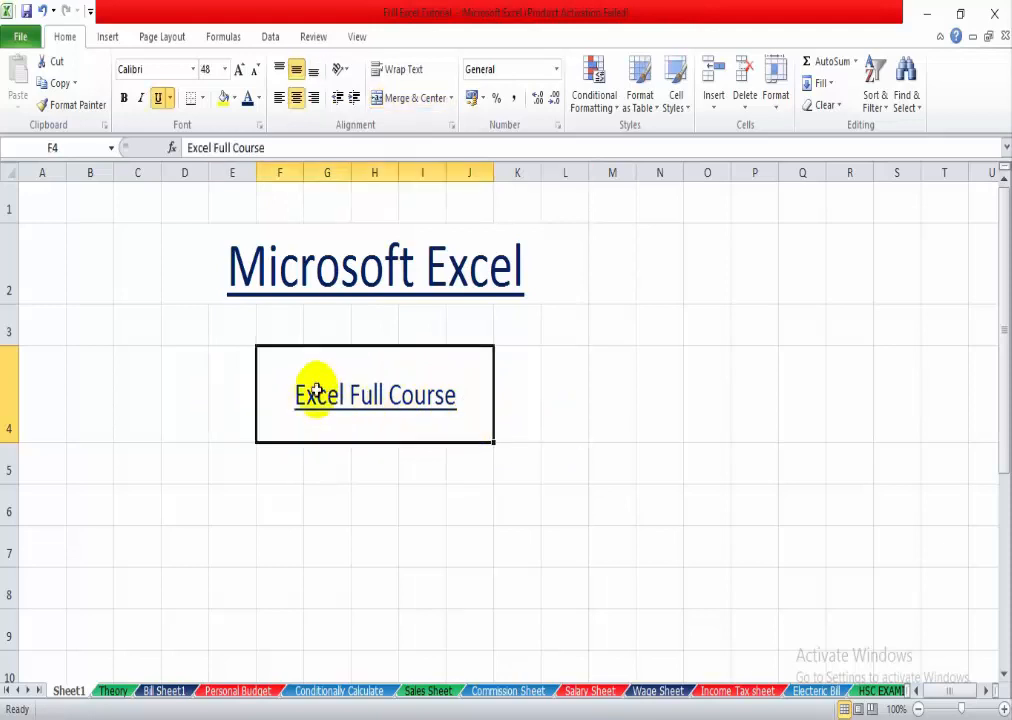
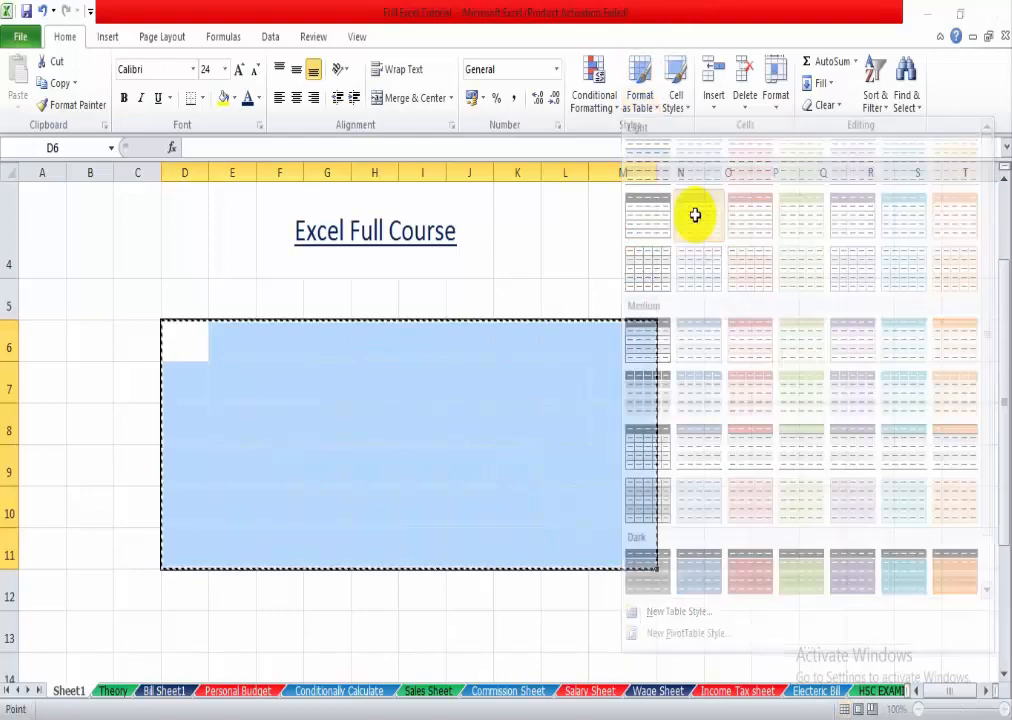
- Try formatting the range D6:M11 as a table and view the filter options of its first column
left_click(366, 292)
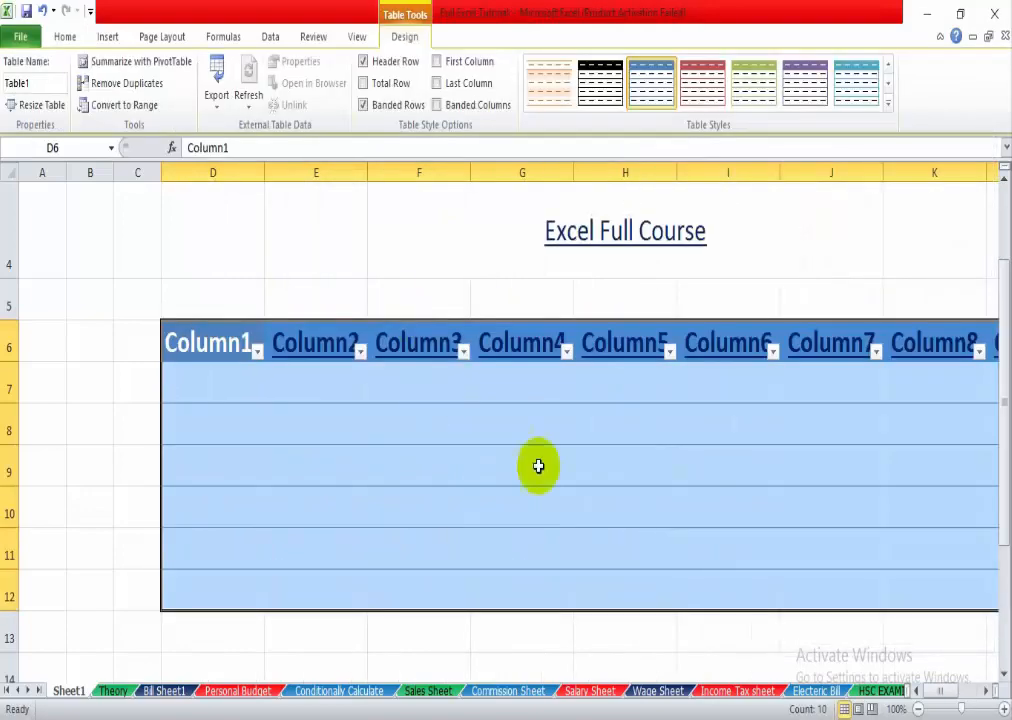
left_click(578, 466)
left_click(258, 351)
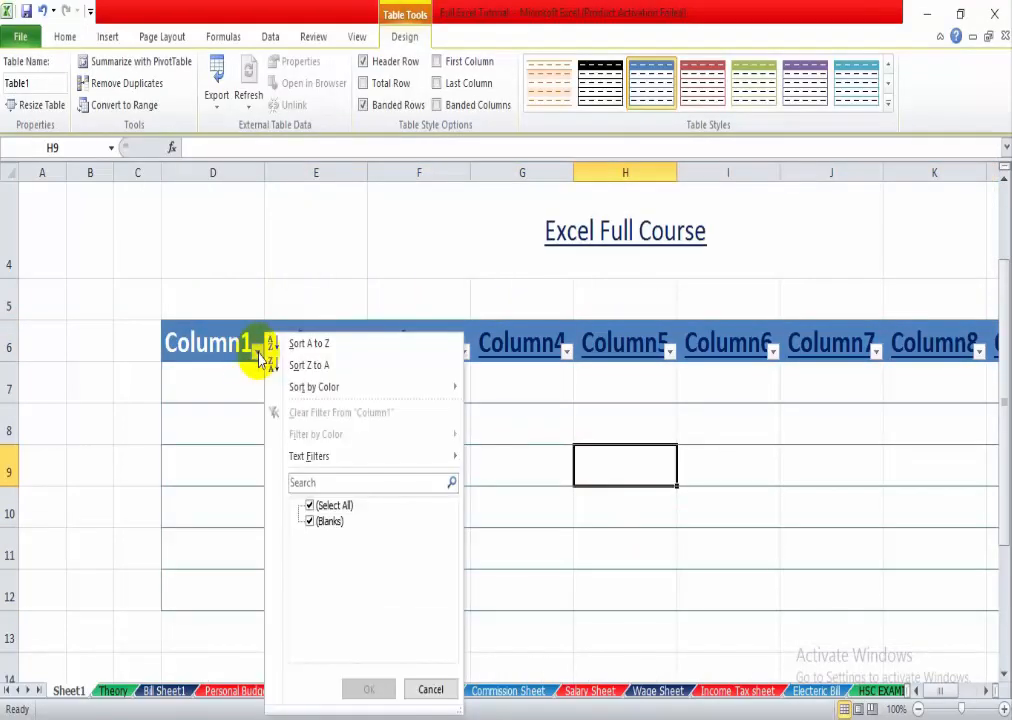
left_click(240, 400)
left_click(522, 506)
left_click(791, 452)
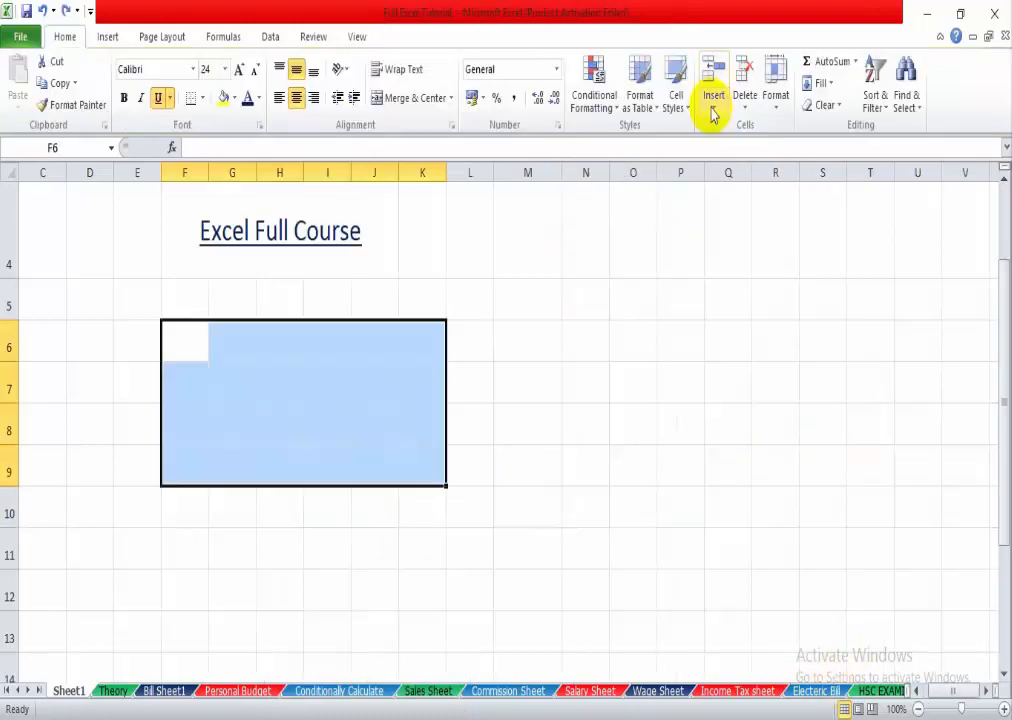
left_click(594, 348)
left_click(470, 335)
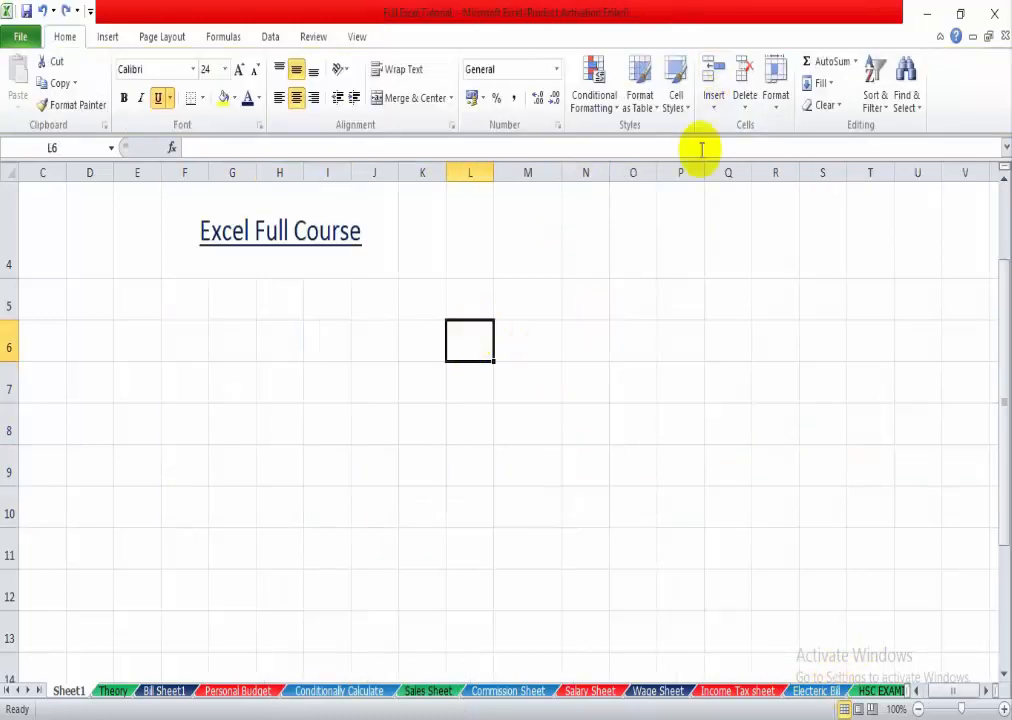
left_click(713, 100)
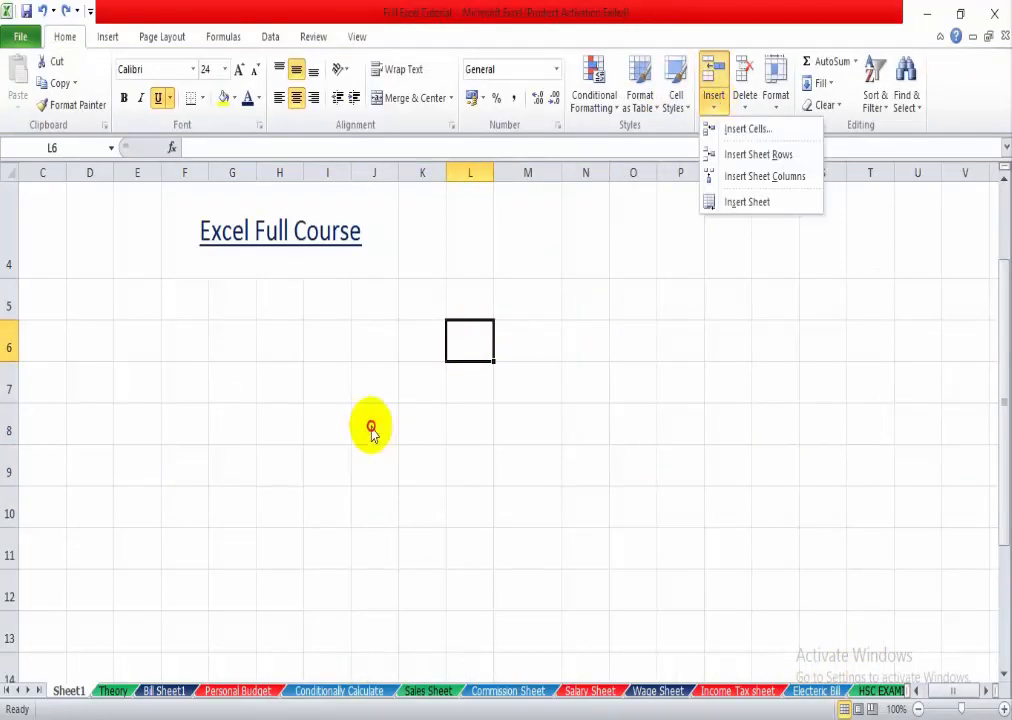
- Enter the numbers 1, 2, 3 and 4 down cells H6 to H9 and remove their underline
left_click(268, 350)
type("1")
key("Return")
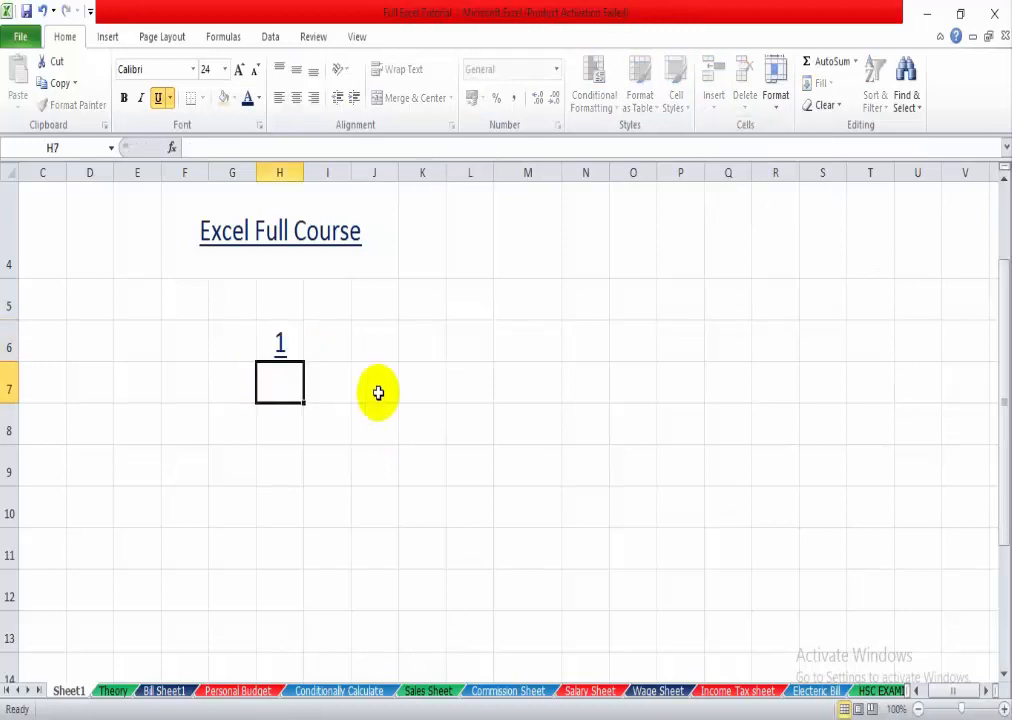
type("23")
key("Return")
type("4")
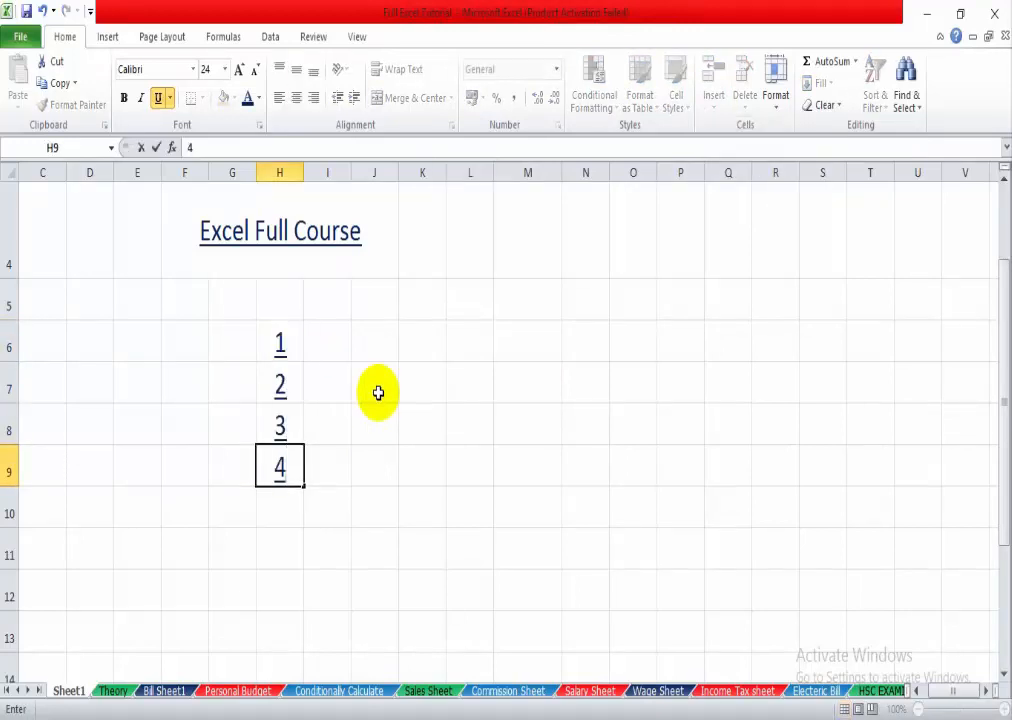
left_click(386, 419)
left_click_drag(281, 349, 280, 465)
key("ctrl+u")
- Insert a sheet row between the numbers 1 and 2 in column H
left_click(280, 341)
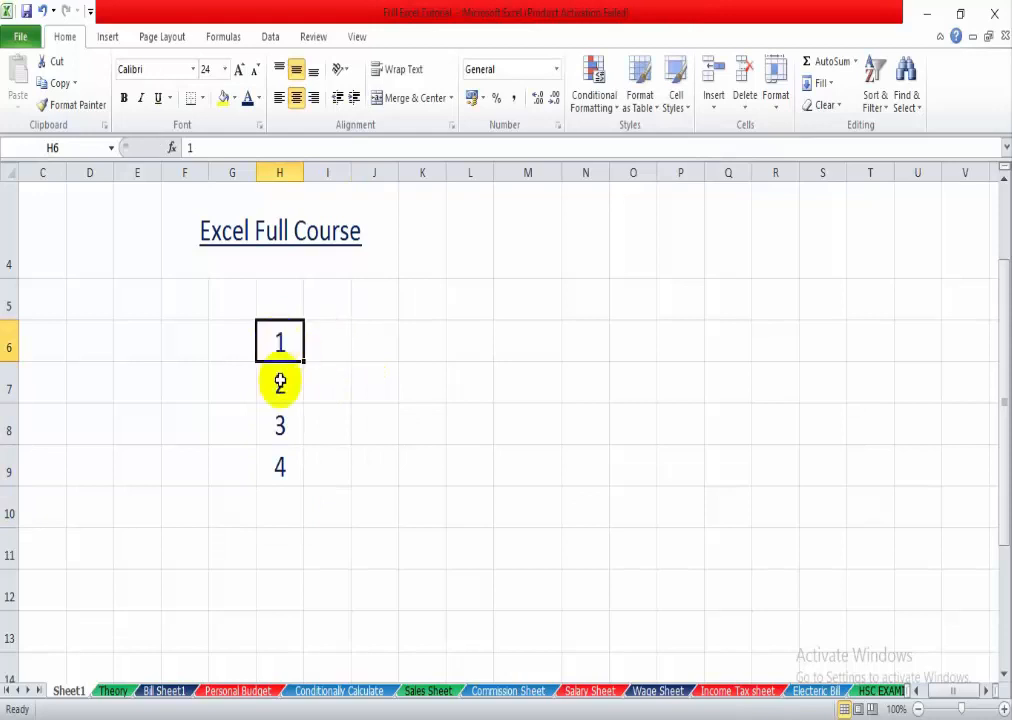
left_click(282, 345)
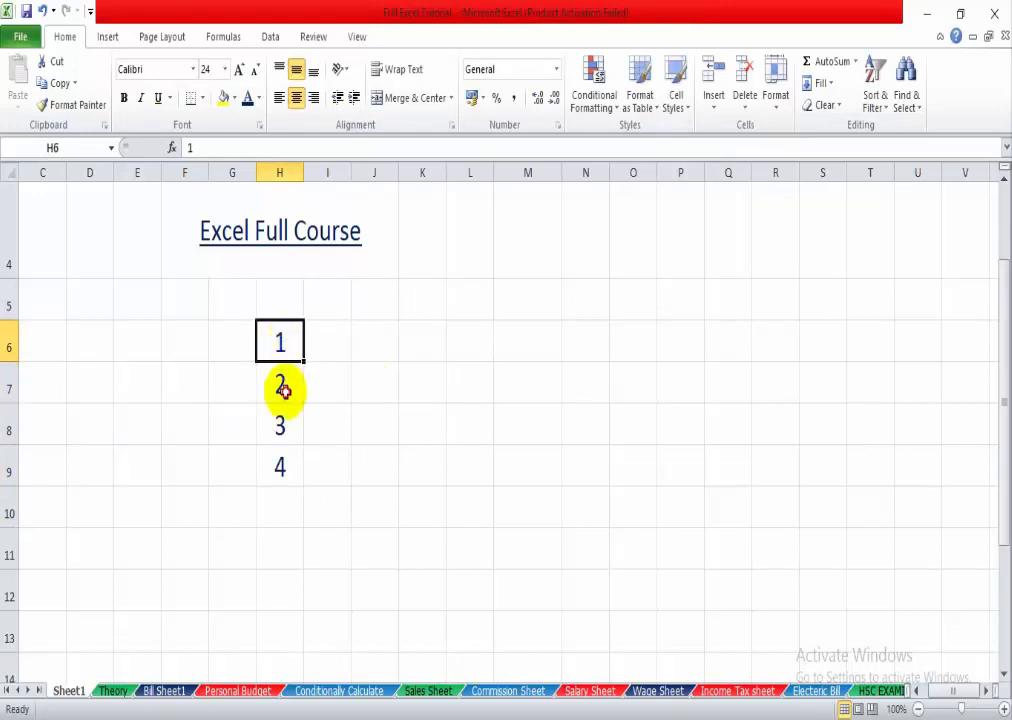
left_click(280, 389)
left_click(280, 343)
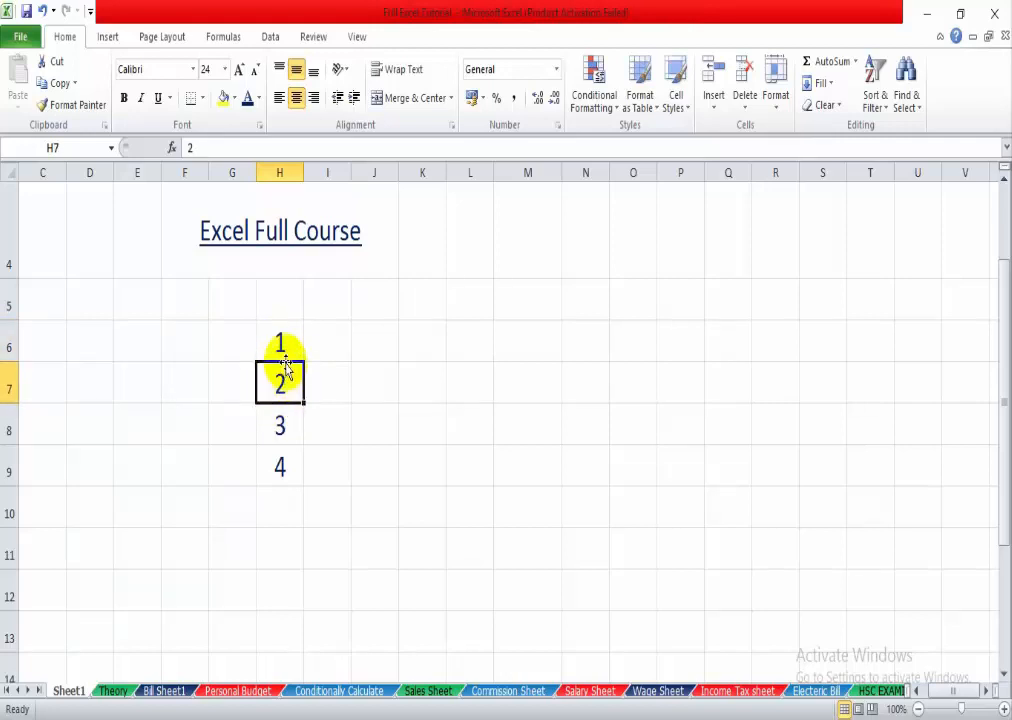
left_click(285, 362)
left_click(302, 392)
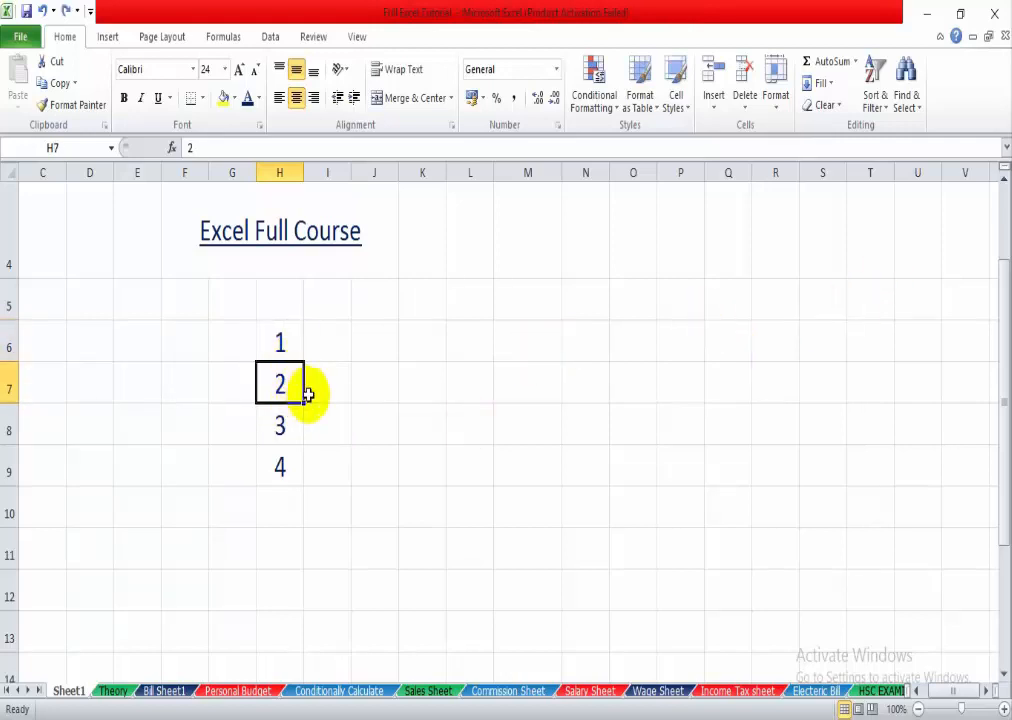
left_click(716, 106)
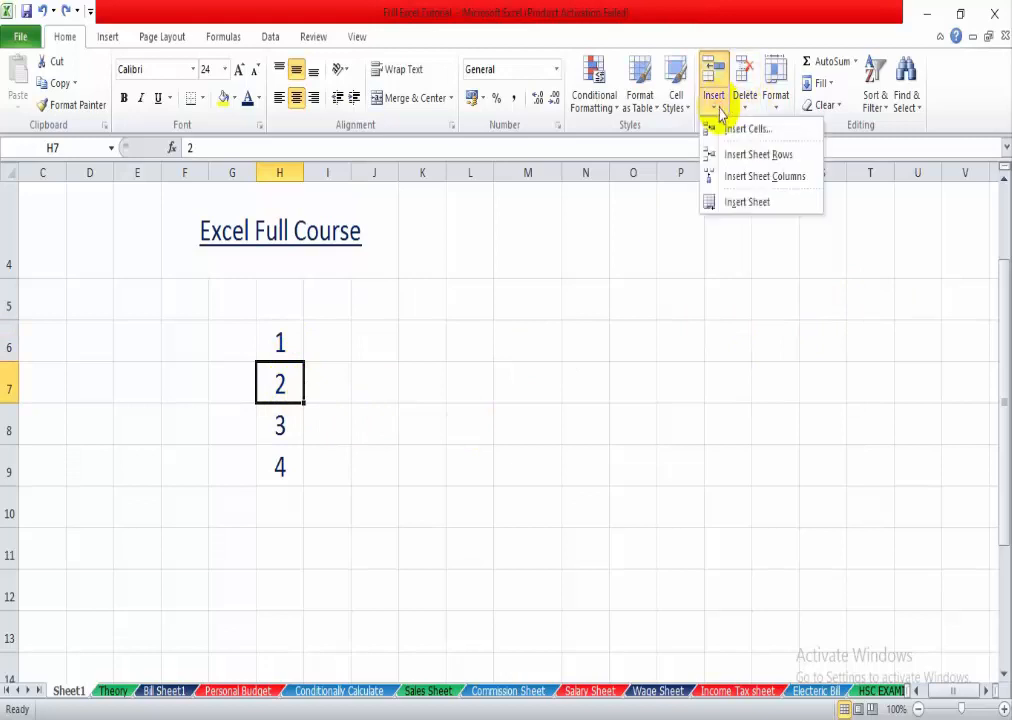
left_click(742, 158)
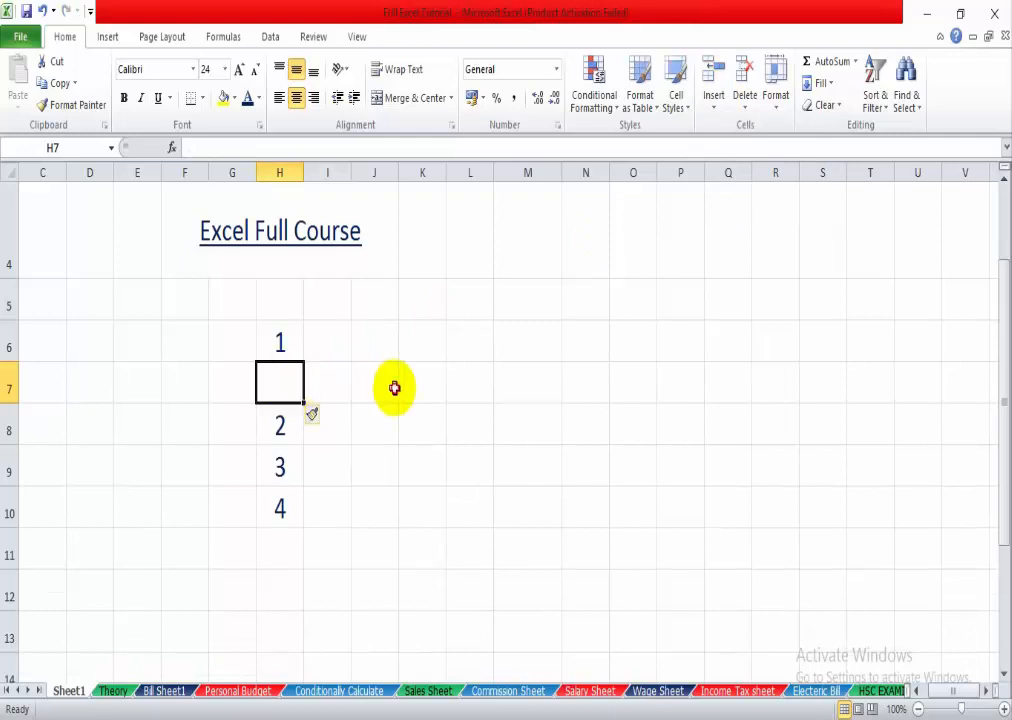
- Enter the numbers 2, 3 and 4 across cells I6, J6 and K6, beside the 1
left_click(345, 340)
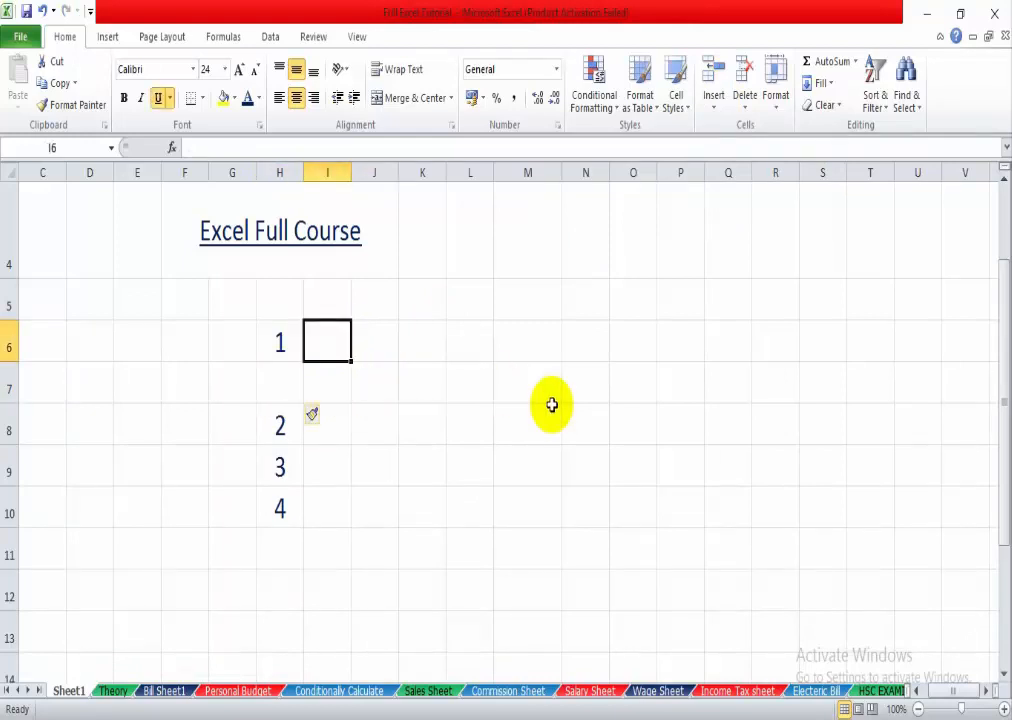
type("2")
key("Tab")
type("3")
key("Tab")
type("4")
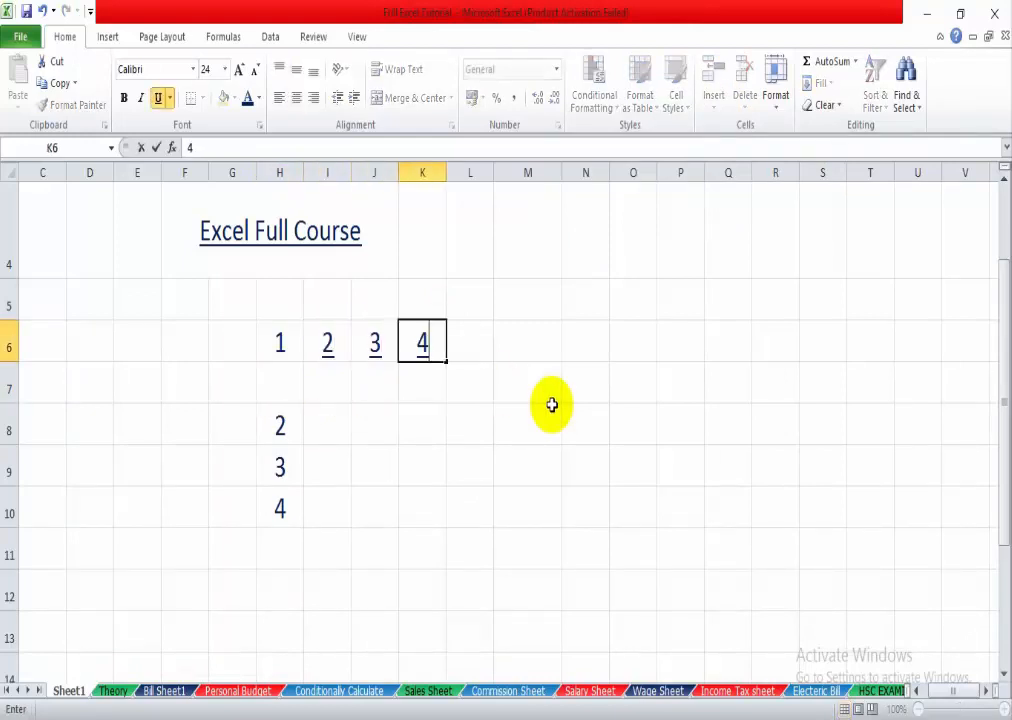
left_click(551, 408)
- Insert a sheet column between the numbers 1 and 2 in row 6
left_click(327, 343)
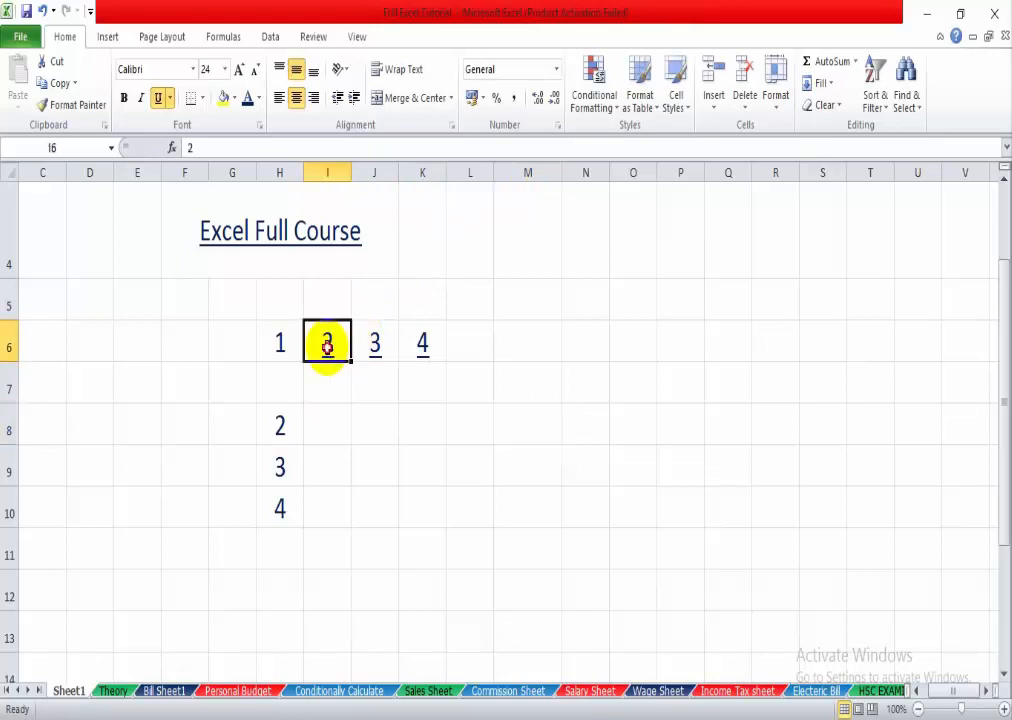
left_click(713, 100)
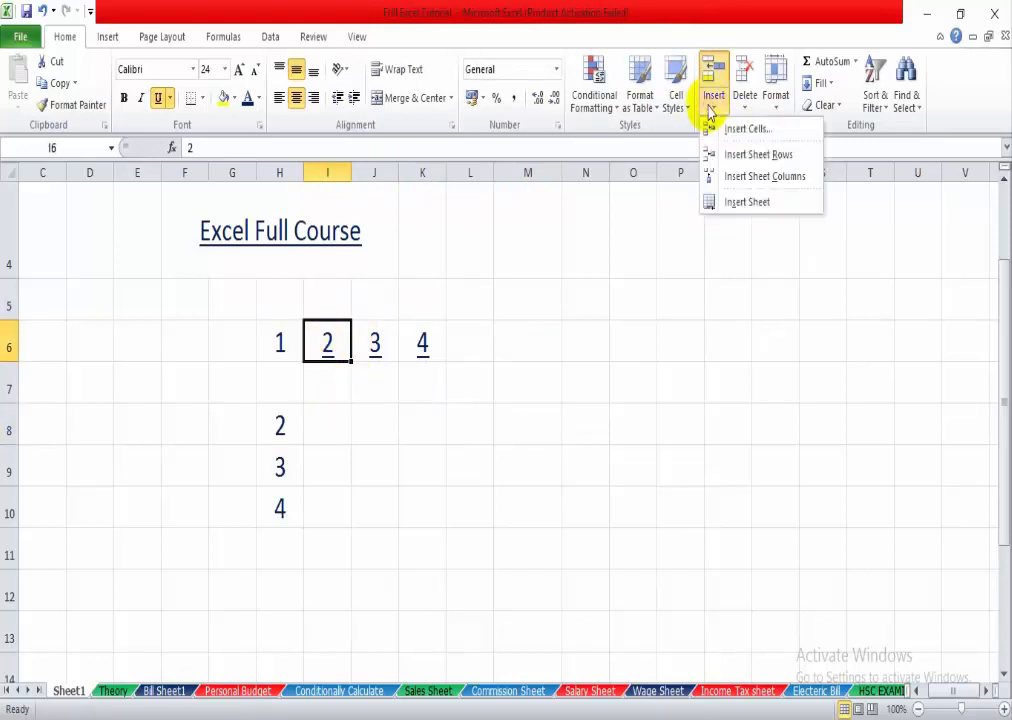
left_click(742, 185)
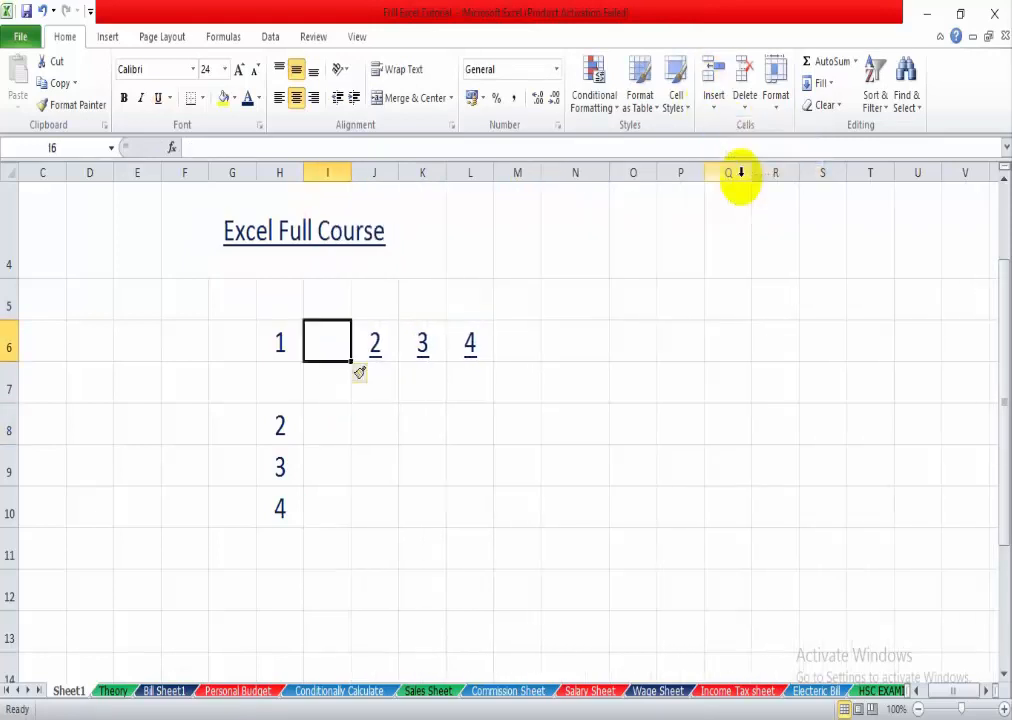
left_click(370, 425)
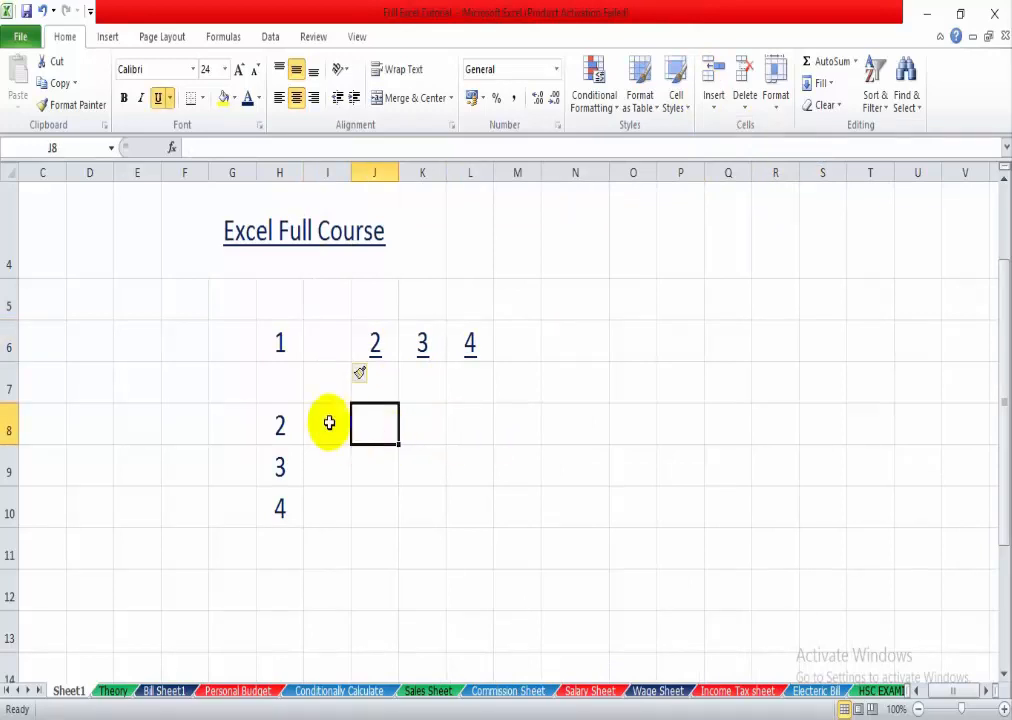
- Delete the blank sheet row between the numbers 1 and 2 in column H
left_click(274, 384)
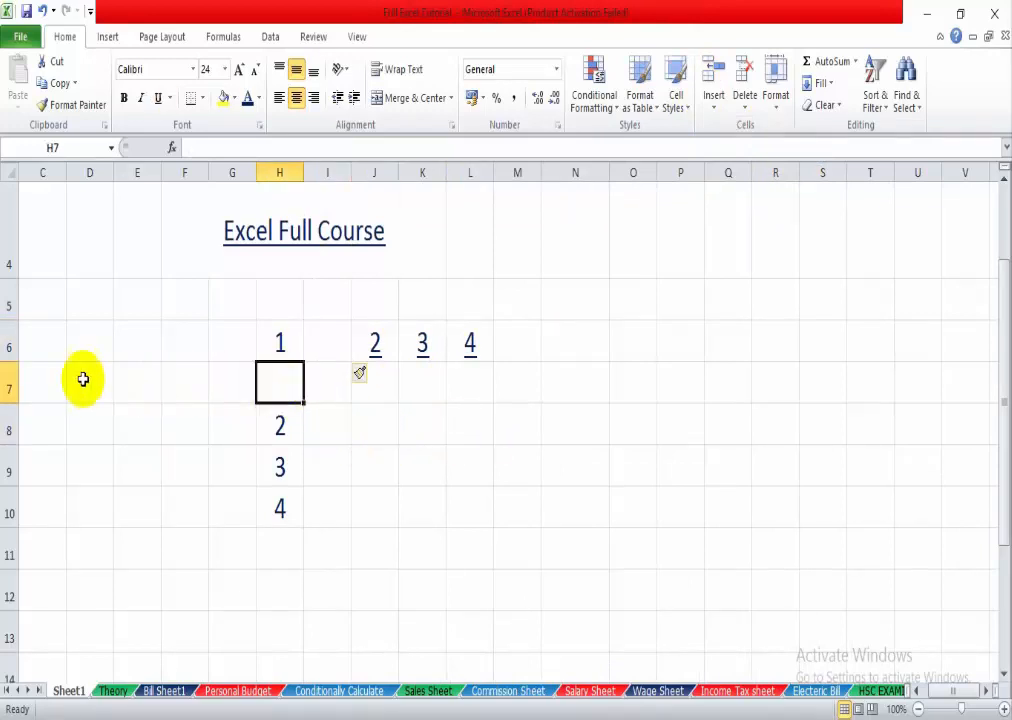
left_click(10, 381)
left_click(280, 388)
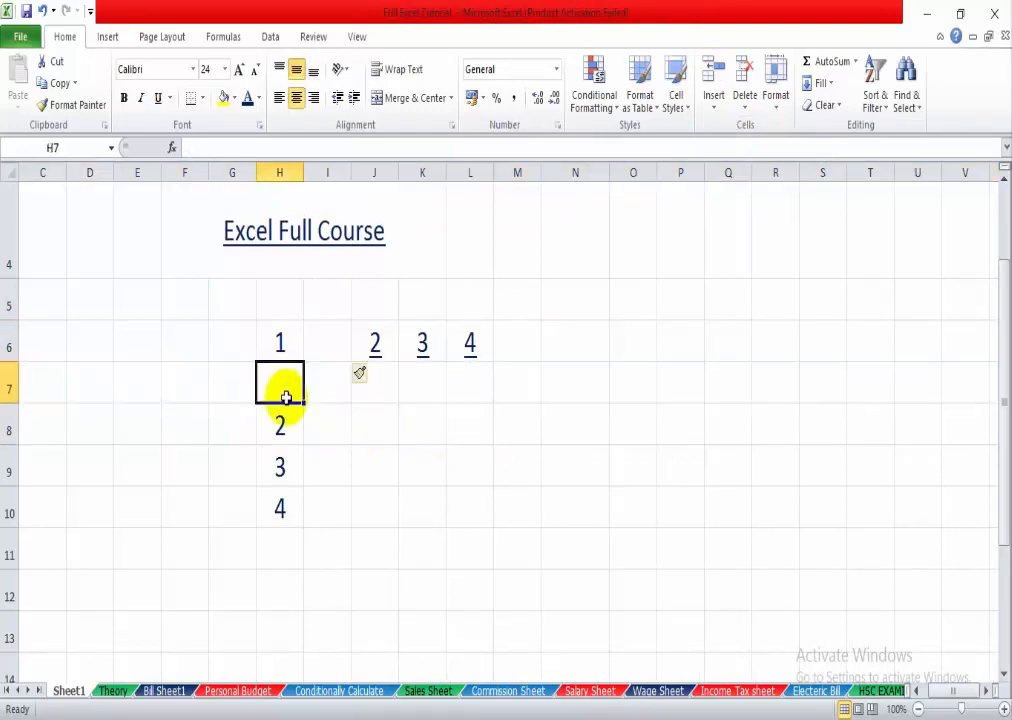
left_click(746, 100)
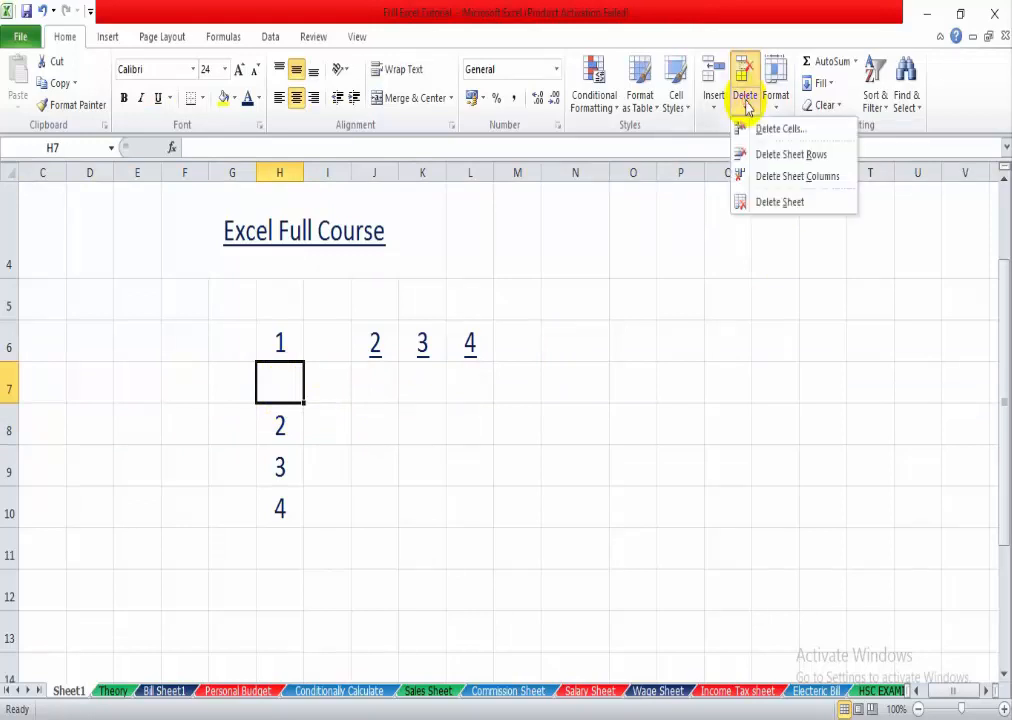
left_click(768, 156)
- Delete the blank sheet column between the numbers 1 and 2 in row 6
left_click(330, 340)
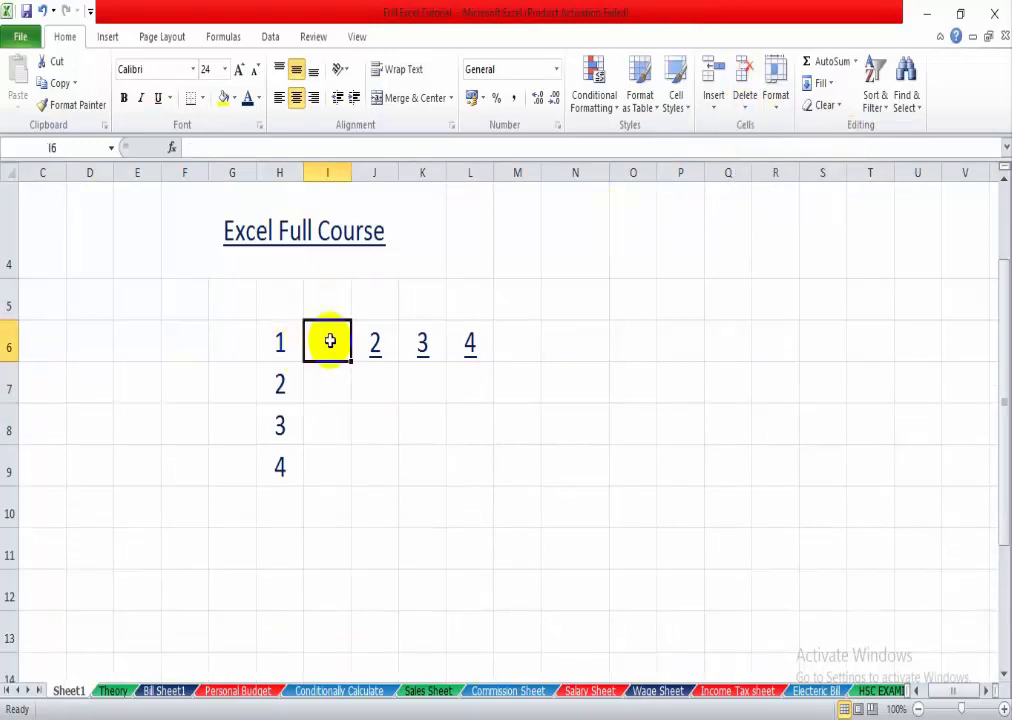
left_click(745, 100)
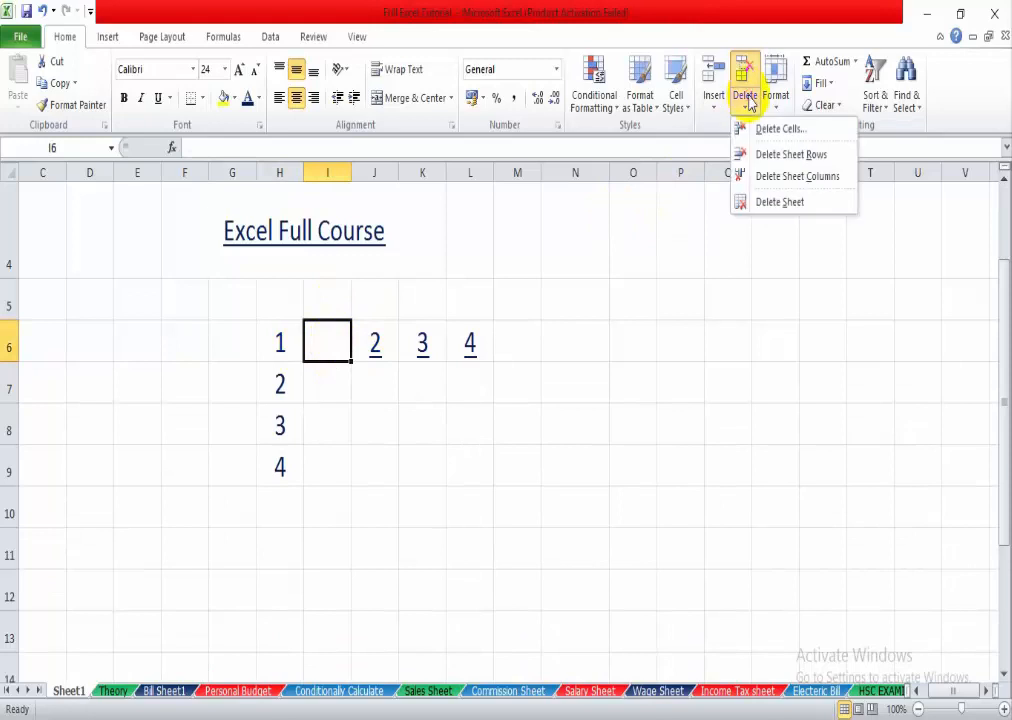
left_click(768, 176)
left_click(392, 416)
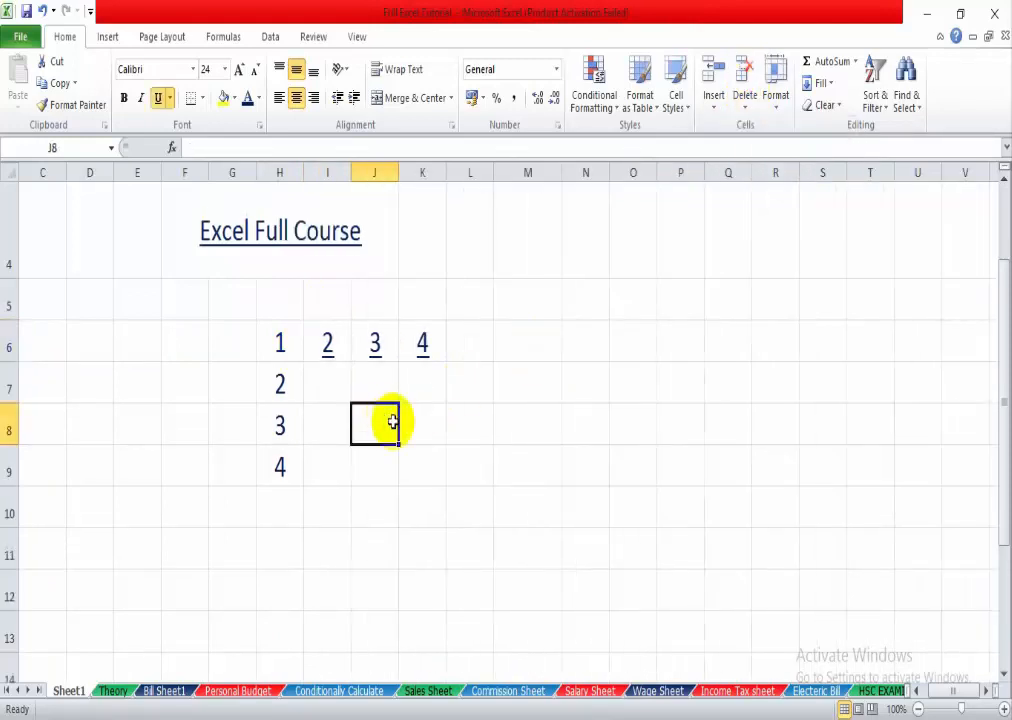
left_click(469, 420)
left_click(391, 411)
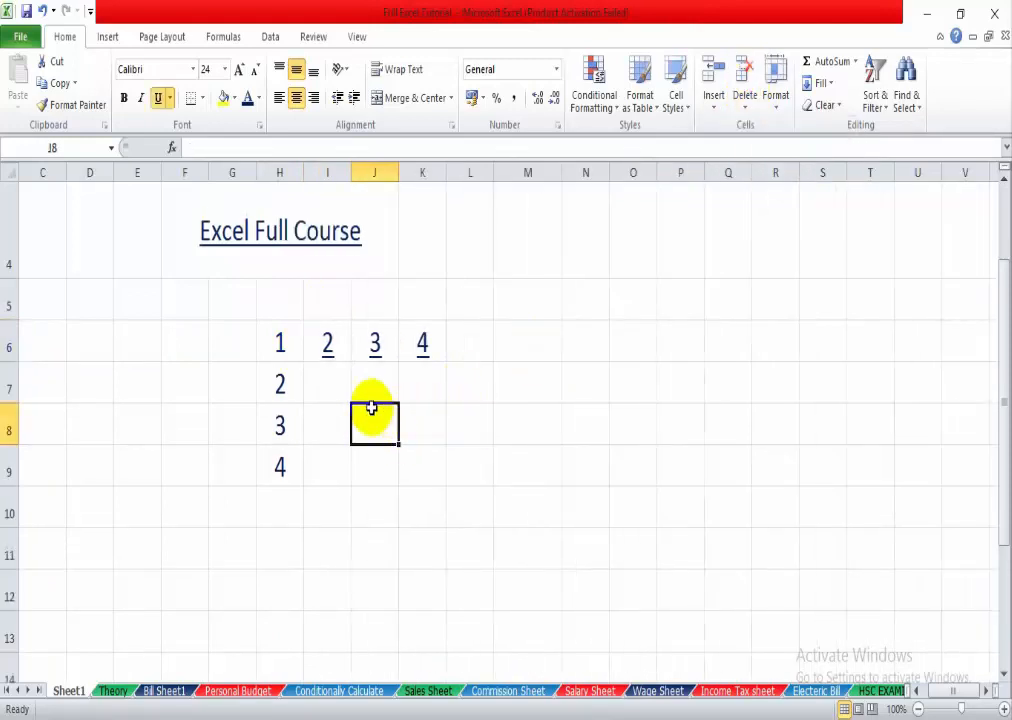
left_click(776, 100)
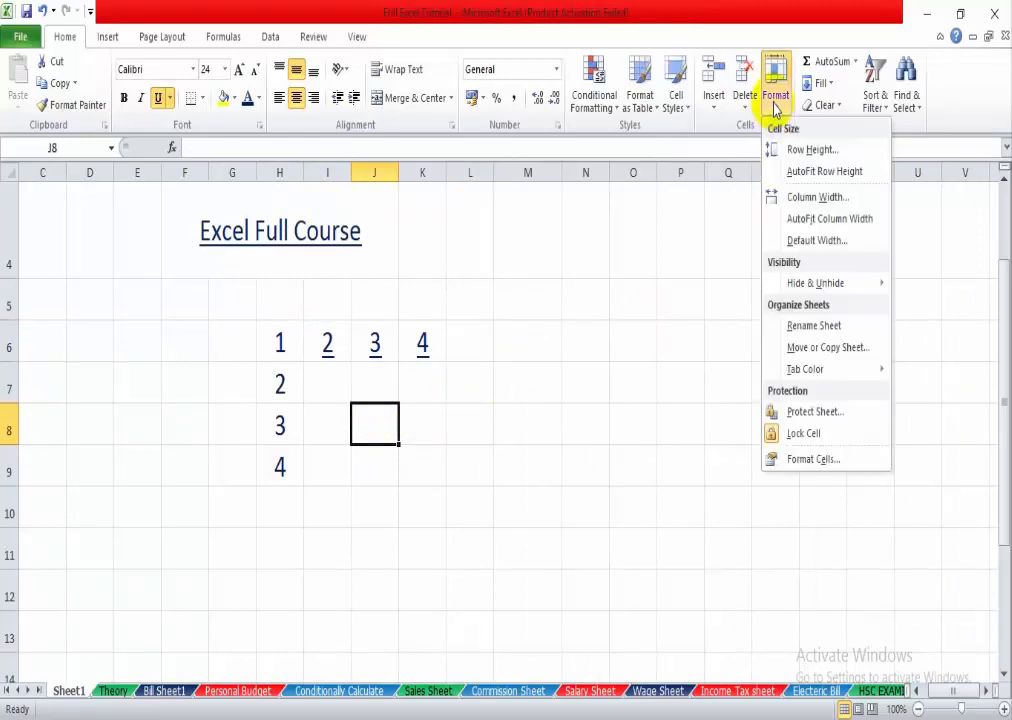
left_click(515, 398)
left_click(472, 400)
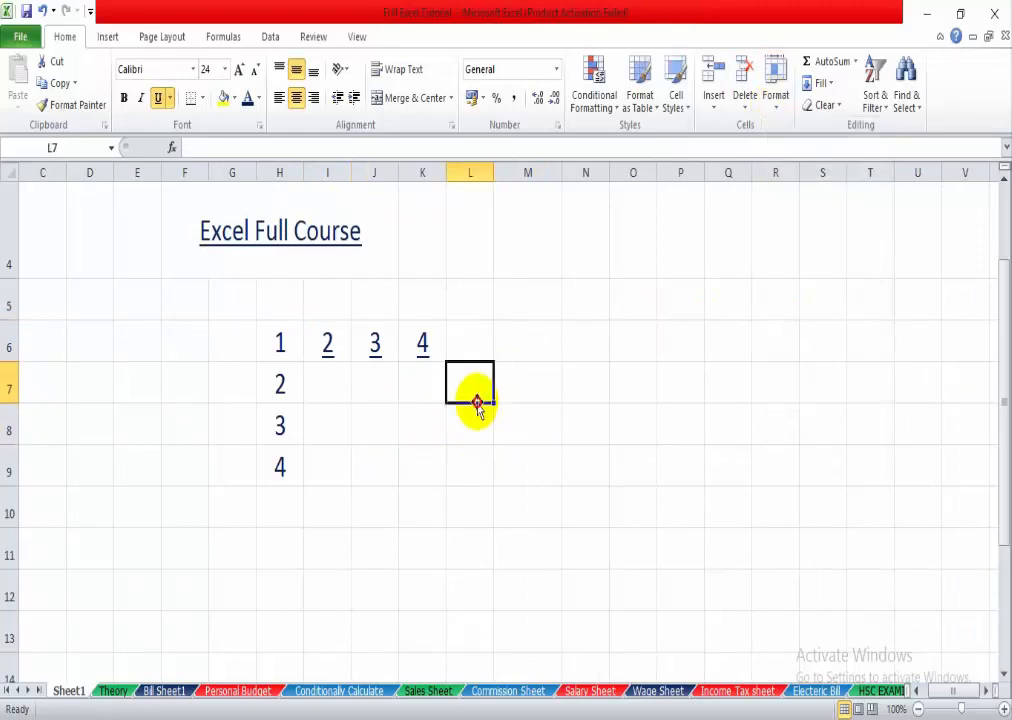
scroll(359, 472, "up", 1)
scroll(454, 438, "down", 1)
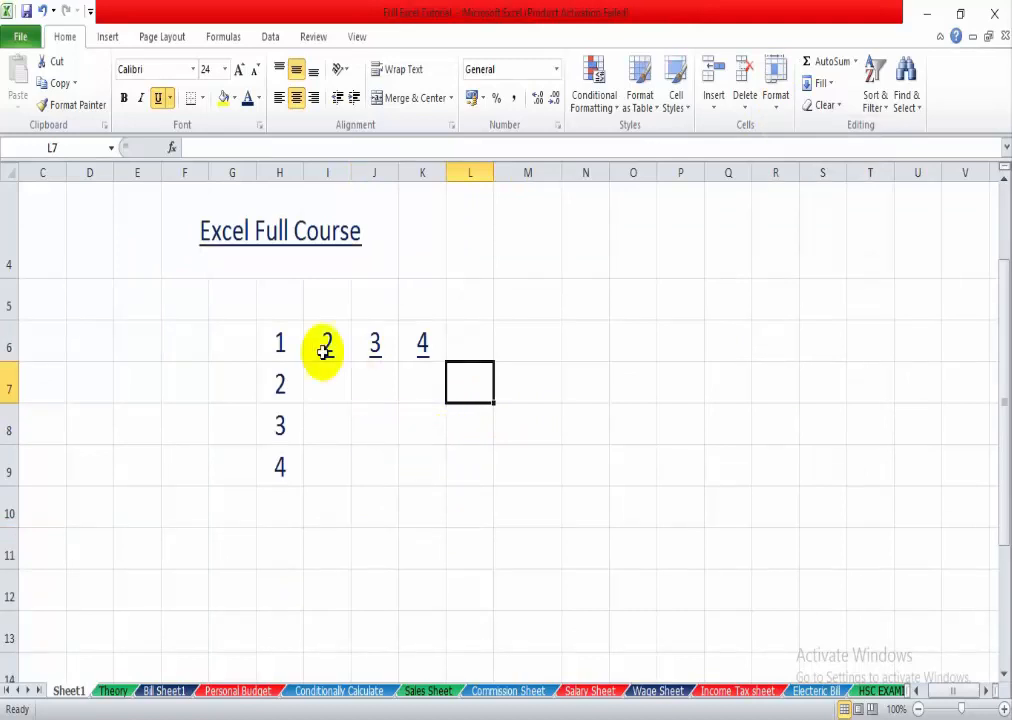
- Make rows 7 and 9 taller by hand so that they differ from the rows around them
left_click(274, 340)
left_click(279, 384)
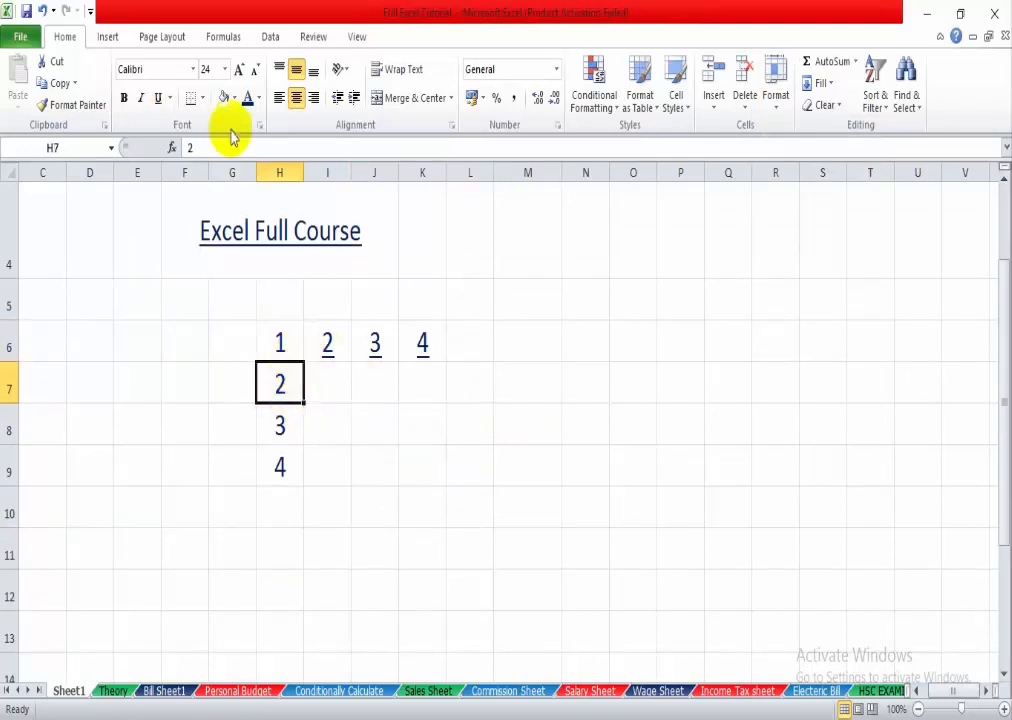
left_click_drag(16, 405, 17, 423)
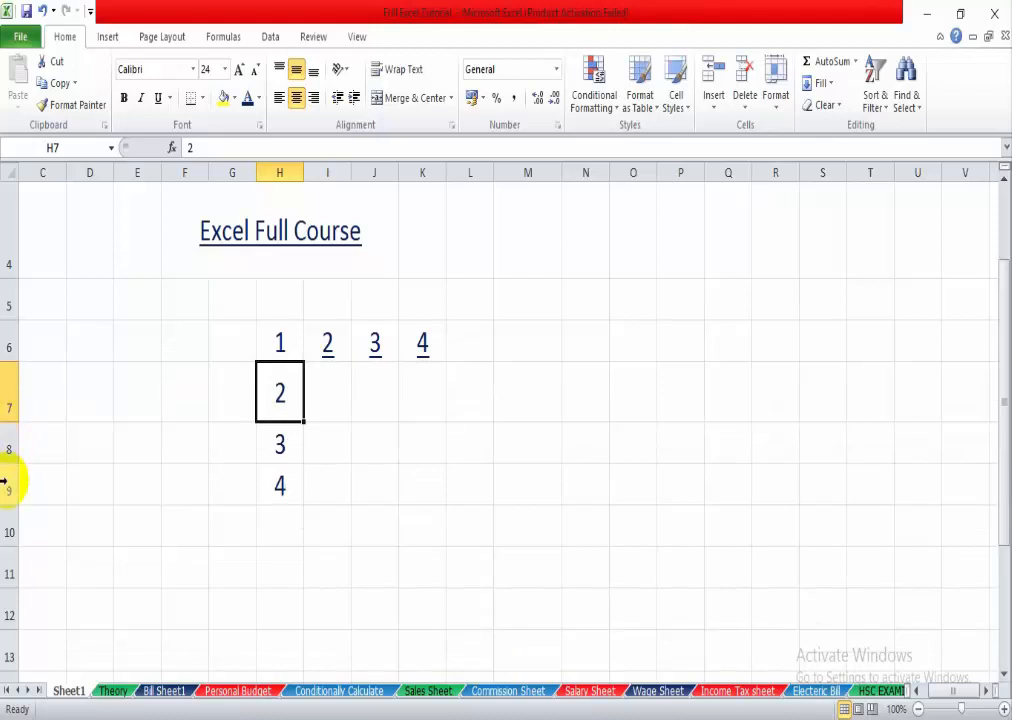
left_click_drag(14, 505, 11, 537)
left_click(377, 470)
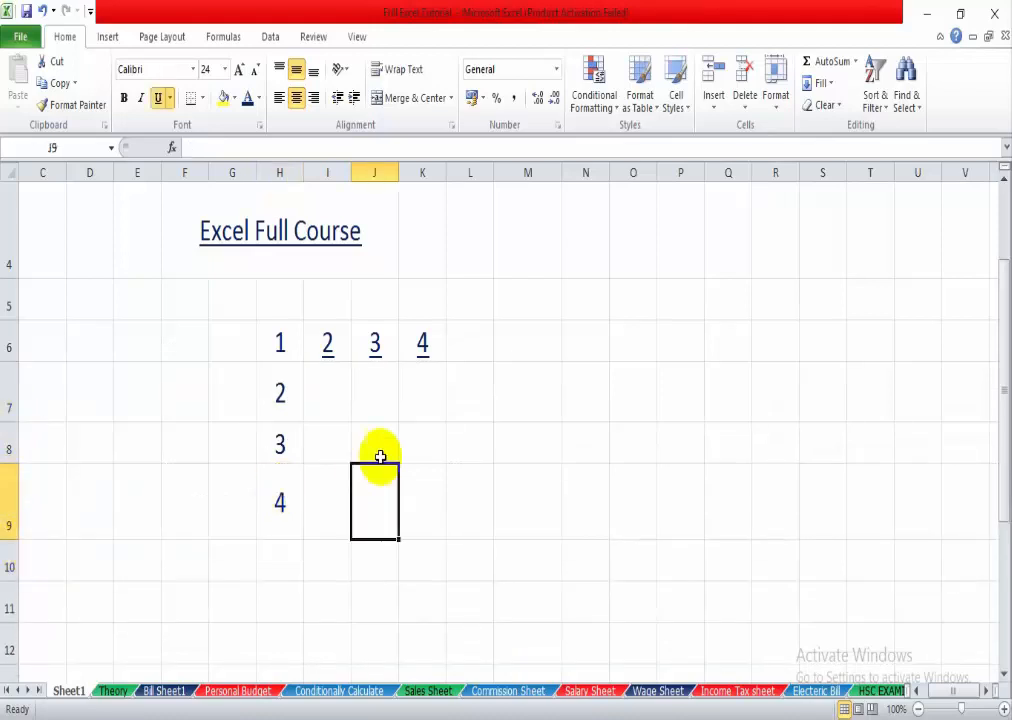
- Set the row height of cells H6 to H9 to 30
left_click_drag(295, 338, 280, 506)
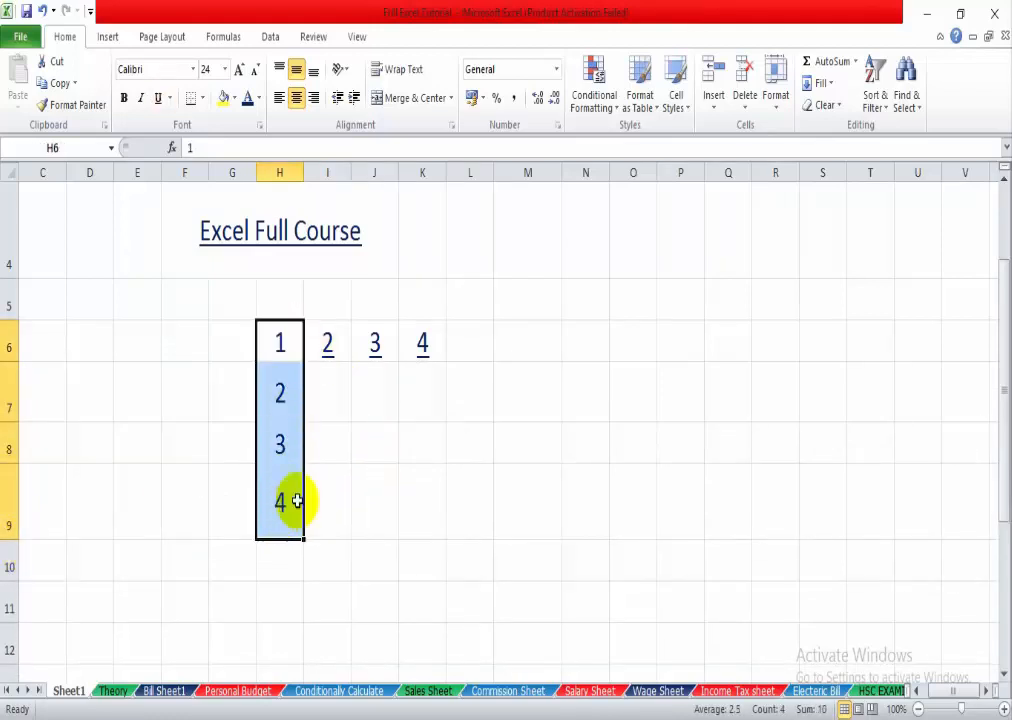
left_click(778, 105)
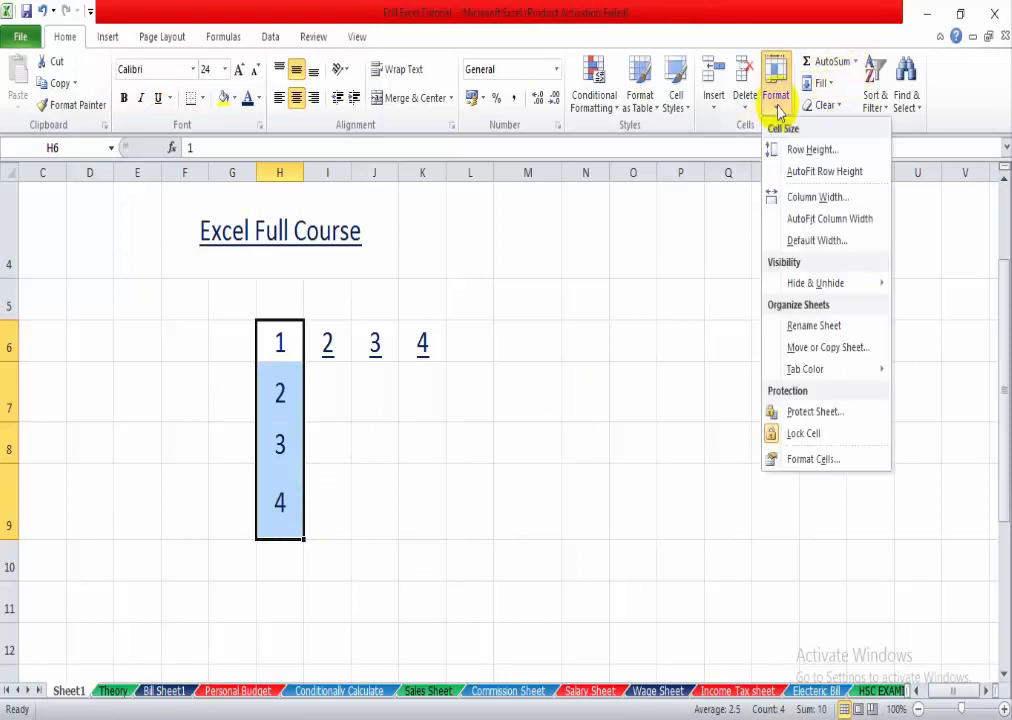
left_click(812, 149)
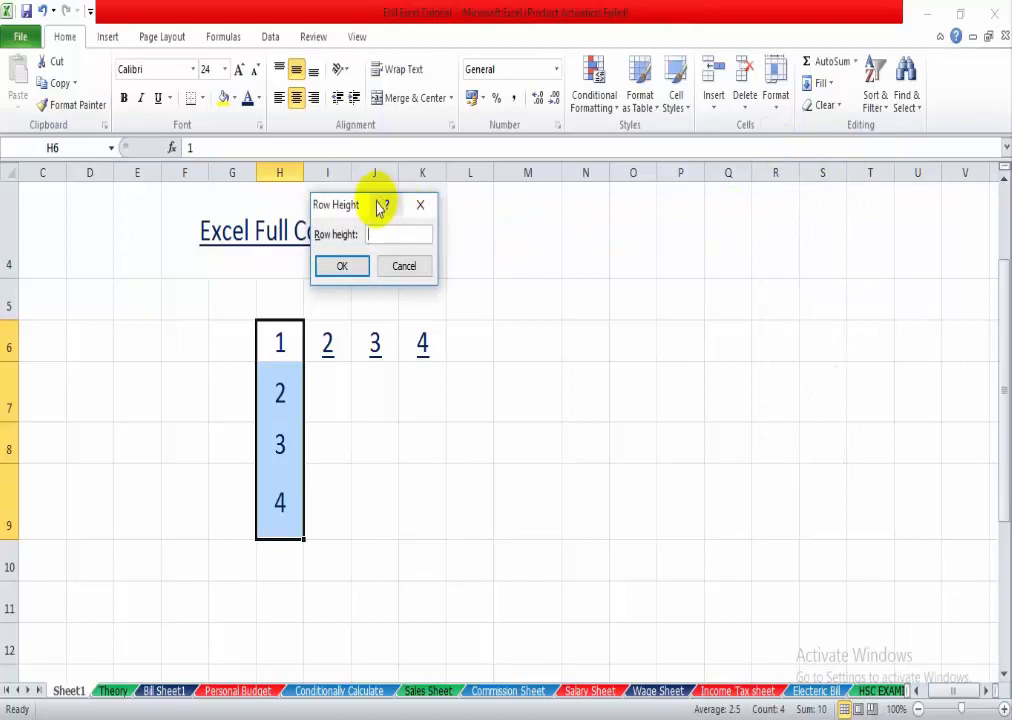
left_click_drag(353, 210, 534, 233)
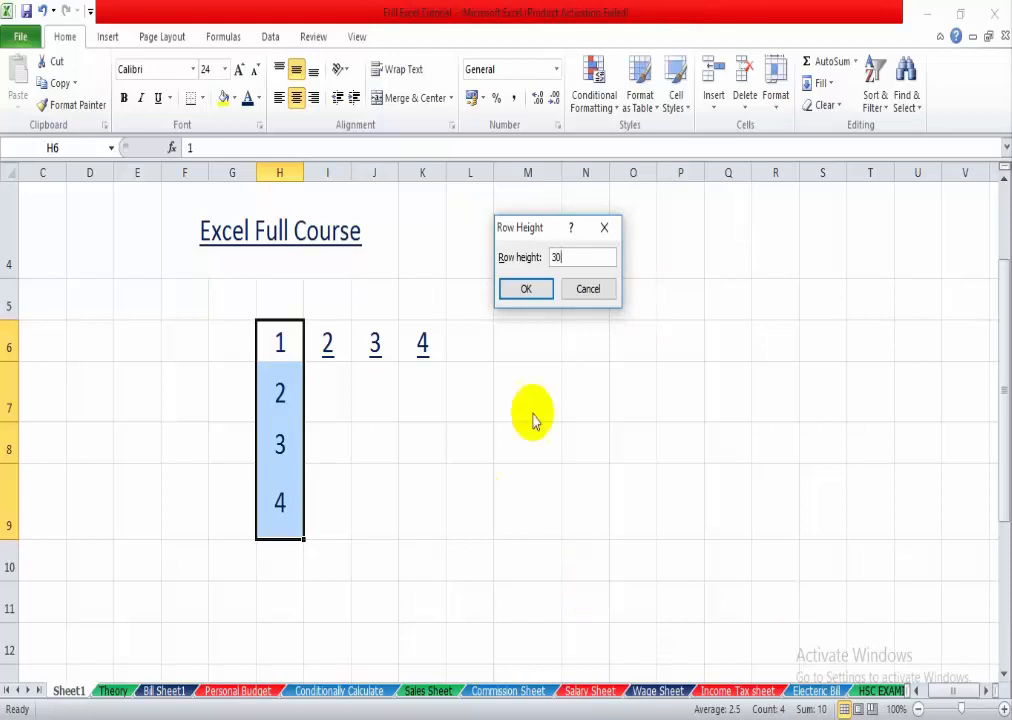
left_click(525, 288)
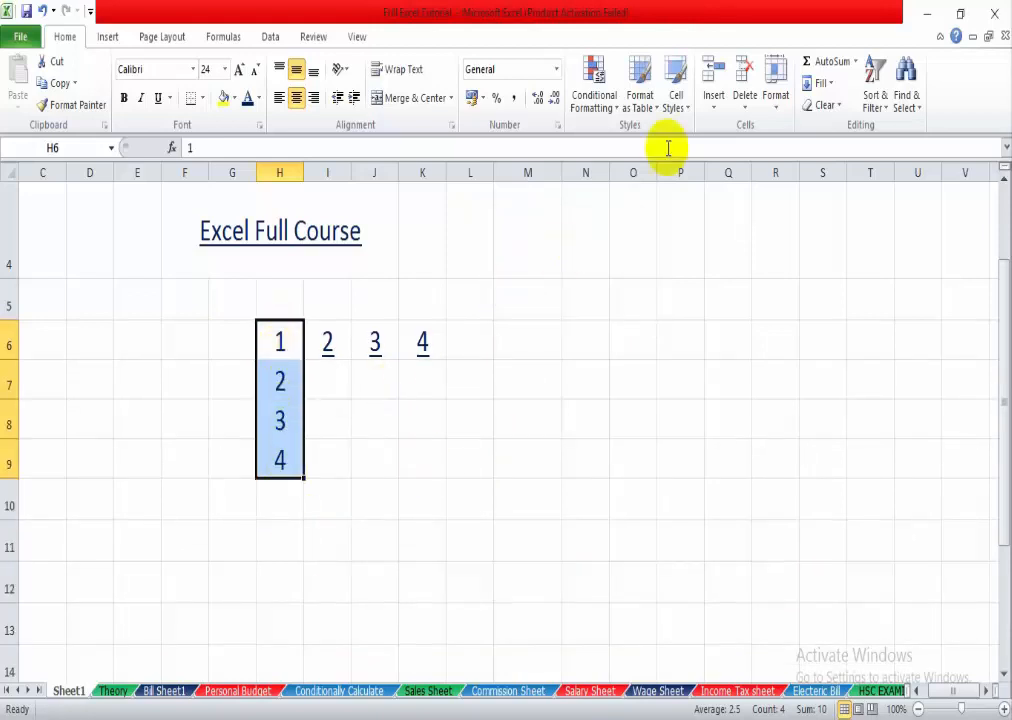
- Reduce the row height of rows 6 to 9 to one smaller uniform value
left_click(778, 105)
left_click(800, 152)
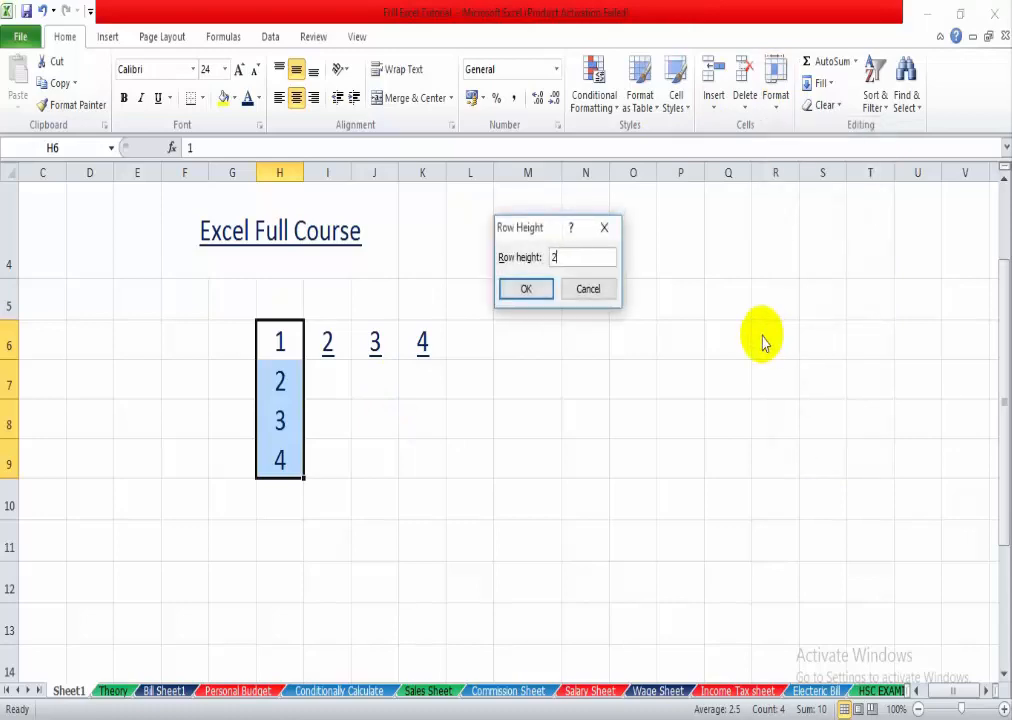
key("Return")
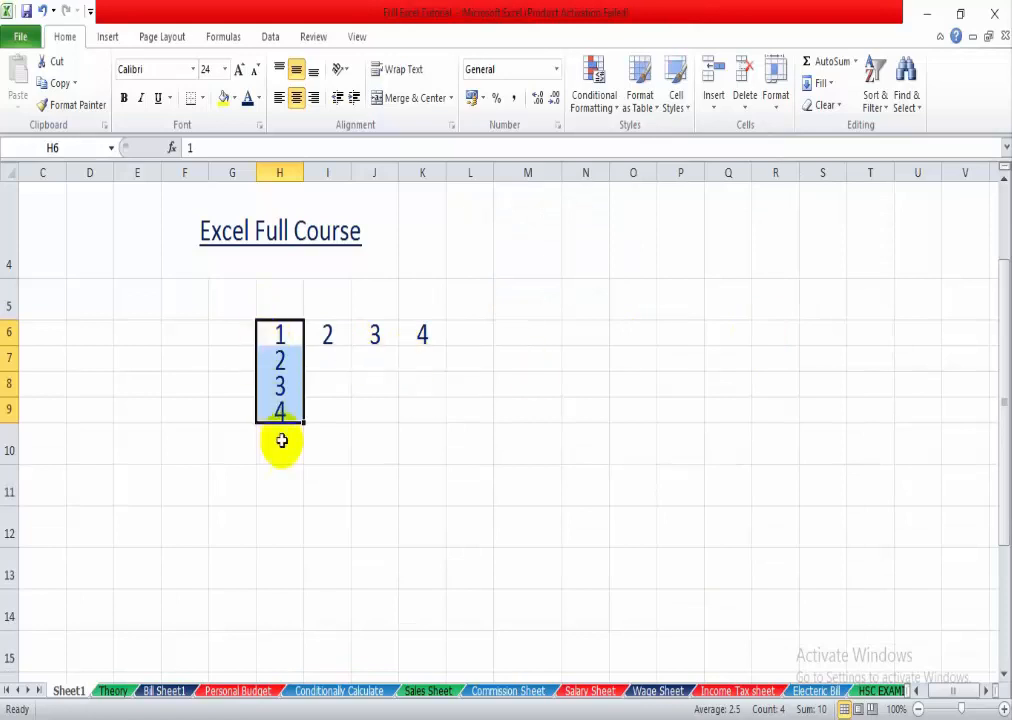
left_click(776, 80)
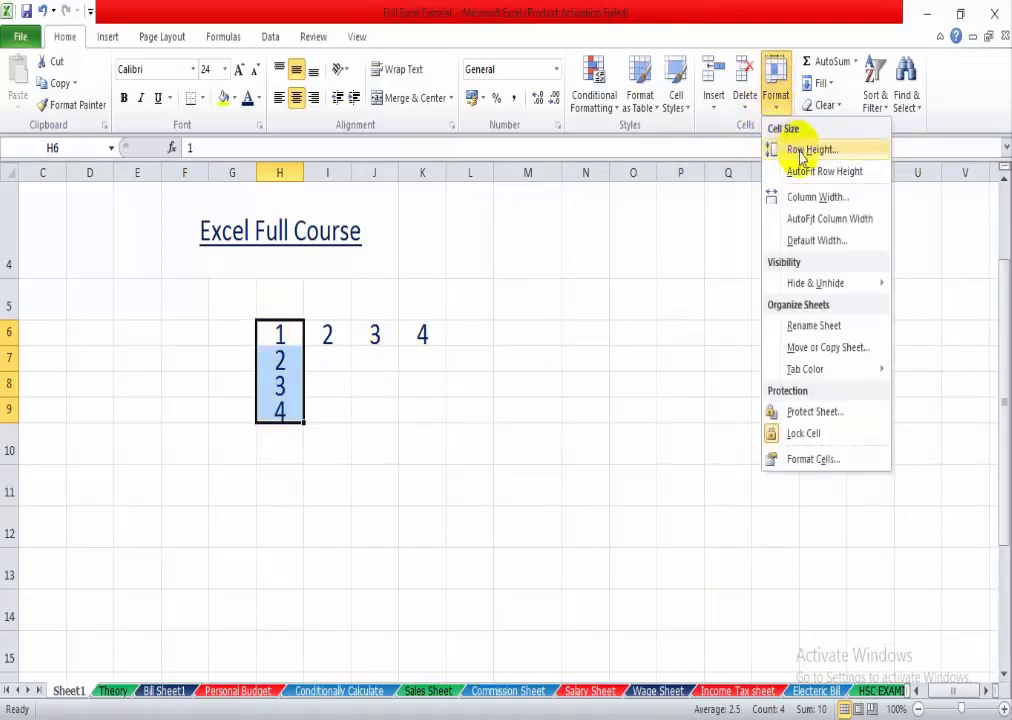
left_click(813, 198)
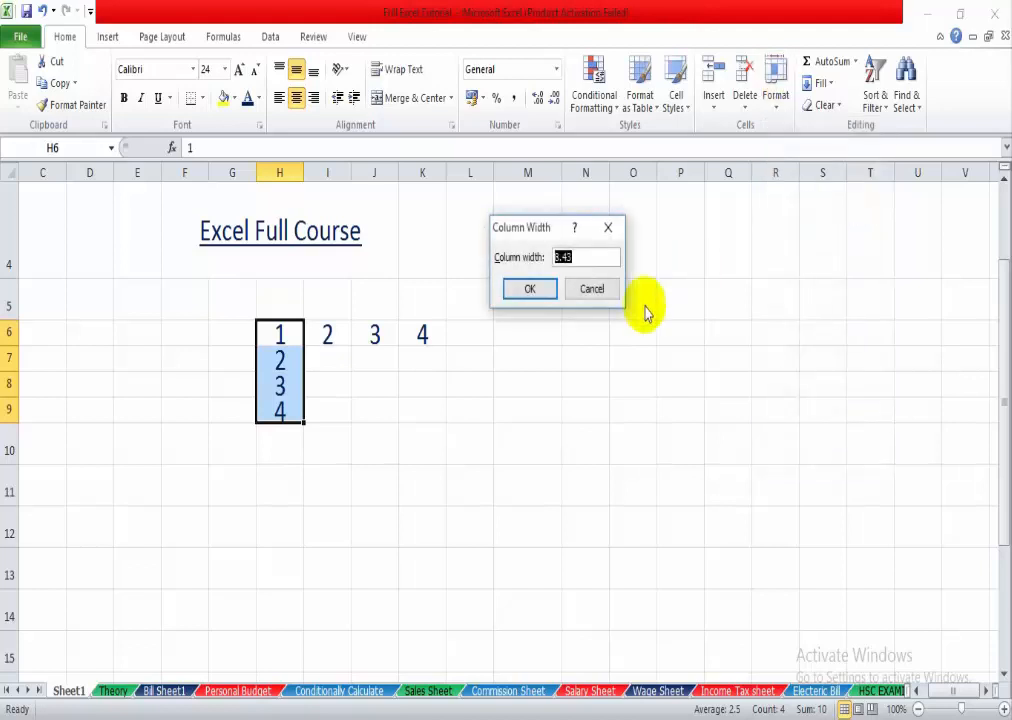
left_click(592, 290)
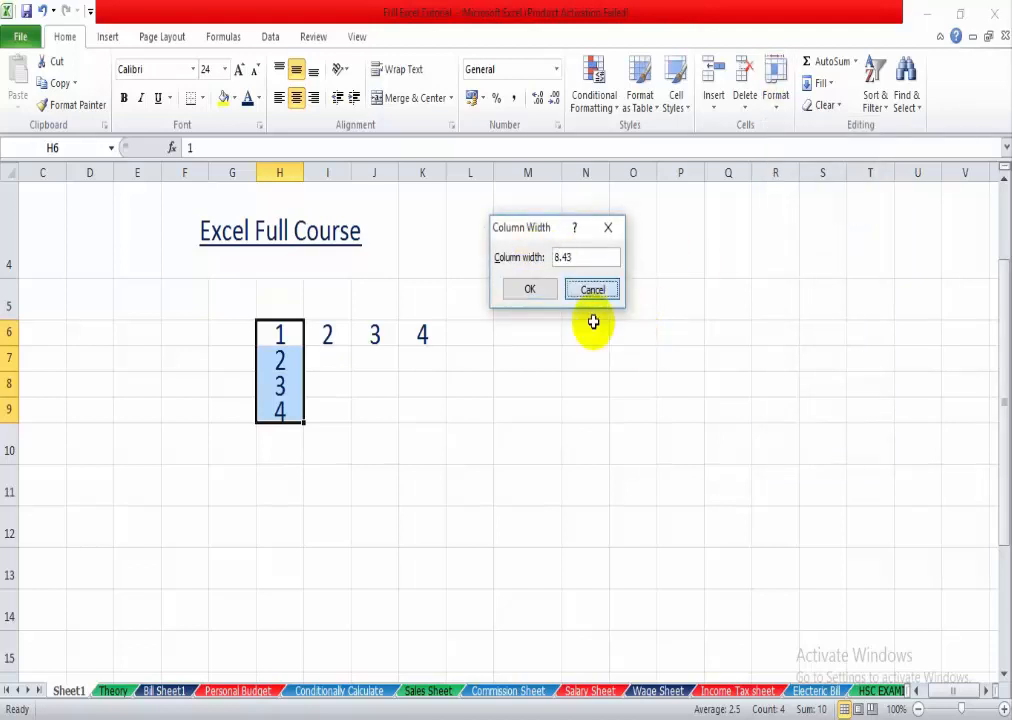
left_click(587, 382)
- Widen columns J and K by hand, making J the wider of the two
left_click_drag(322, 338, 427, 337)
left_click(383, 364)
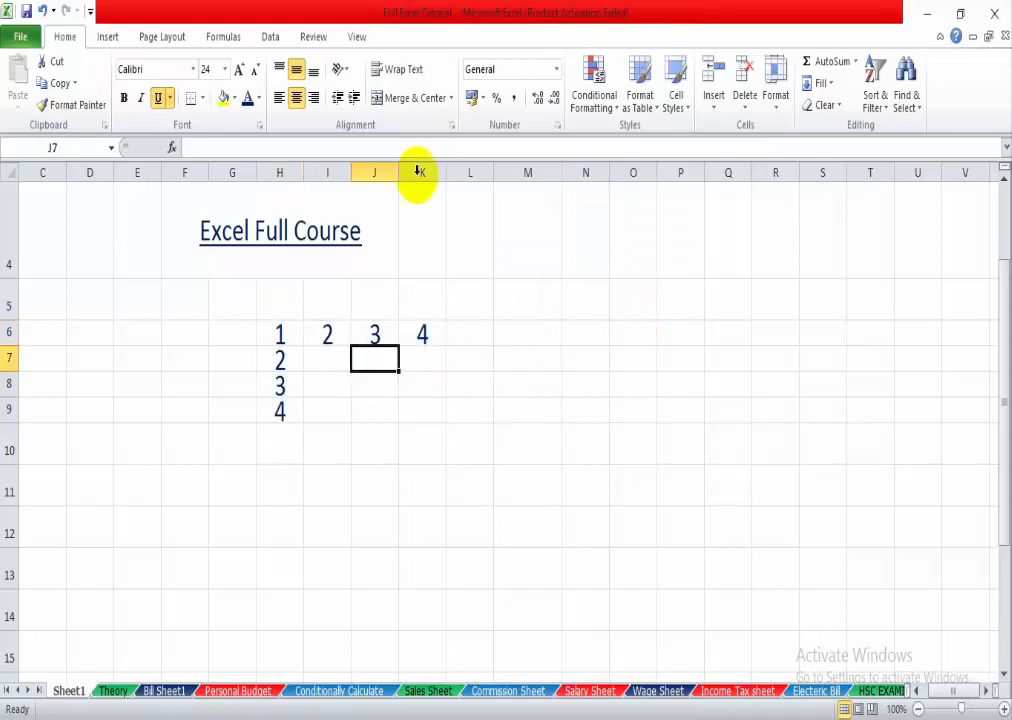
left_click_drag(398, 177, 488, 180)
left_click(460, 334)
- Set one wider, uniform column width for the cells holding 2, 3 and 4 in columns I to K
left_click_drag(328, 334, 463, 333)
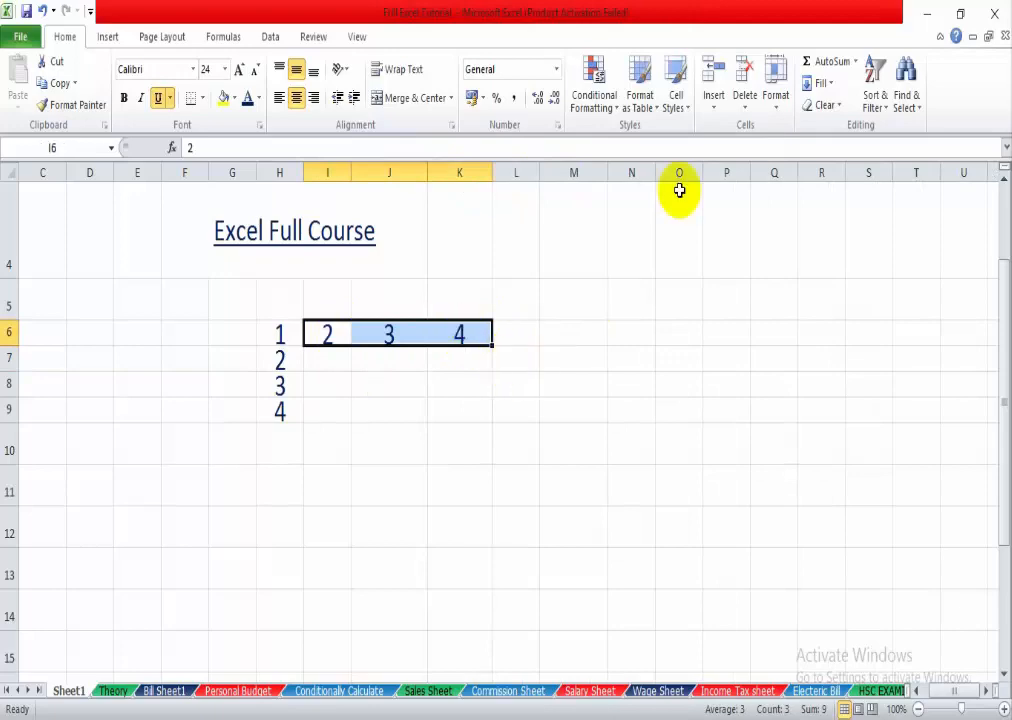
left_click(778, 112)
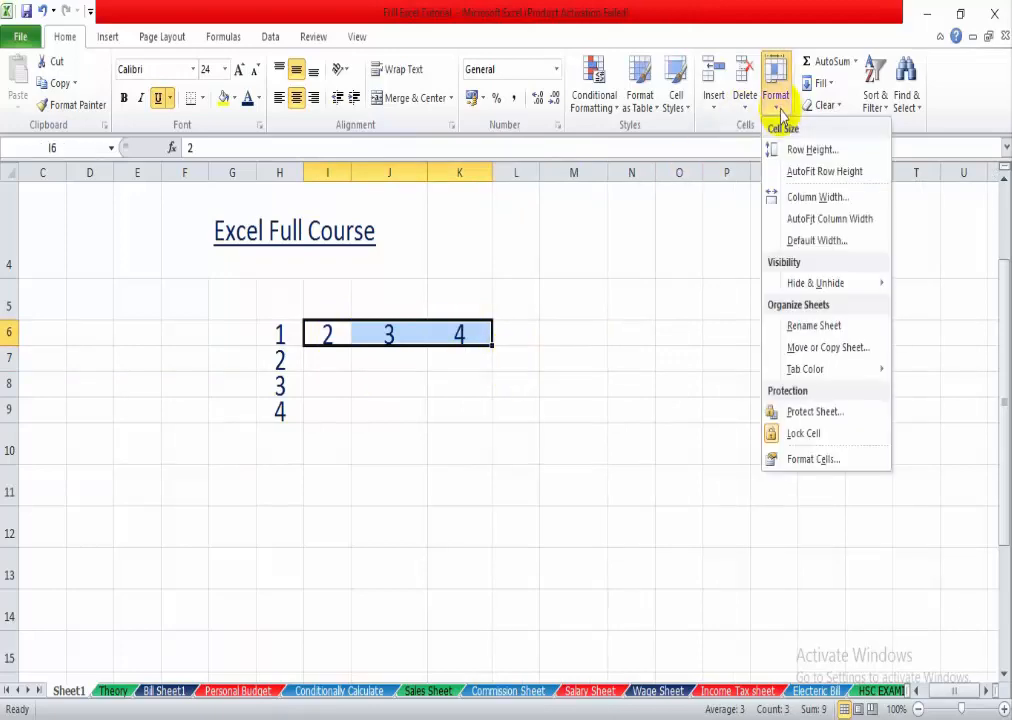
left_click(803, 198)
left_click_drag(548, 229, 649, 275)
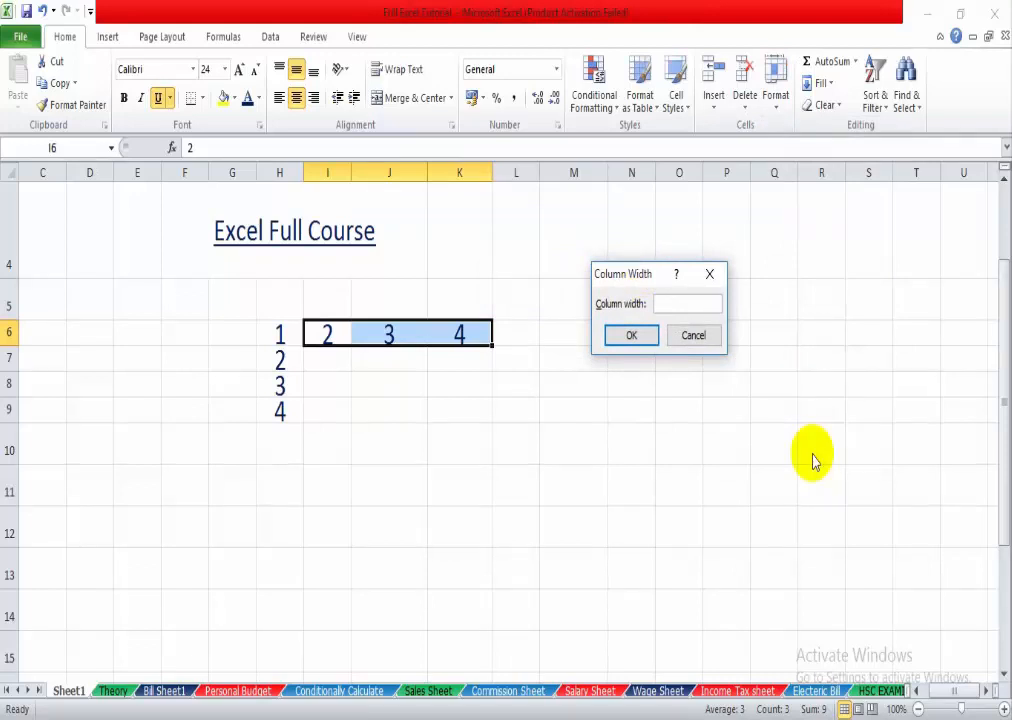
left_click(638, 340)
left_click(426, 432)
left_click(347, 336)
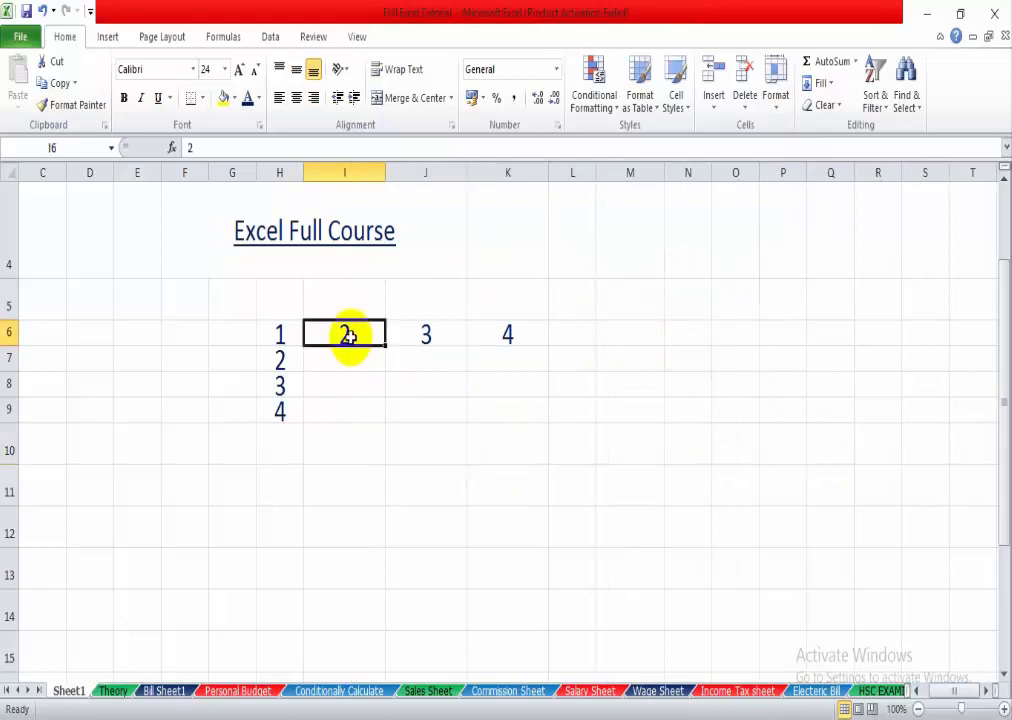
left_click(426, 336)
left_click(506, 339)
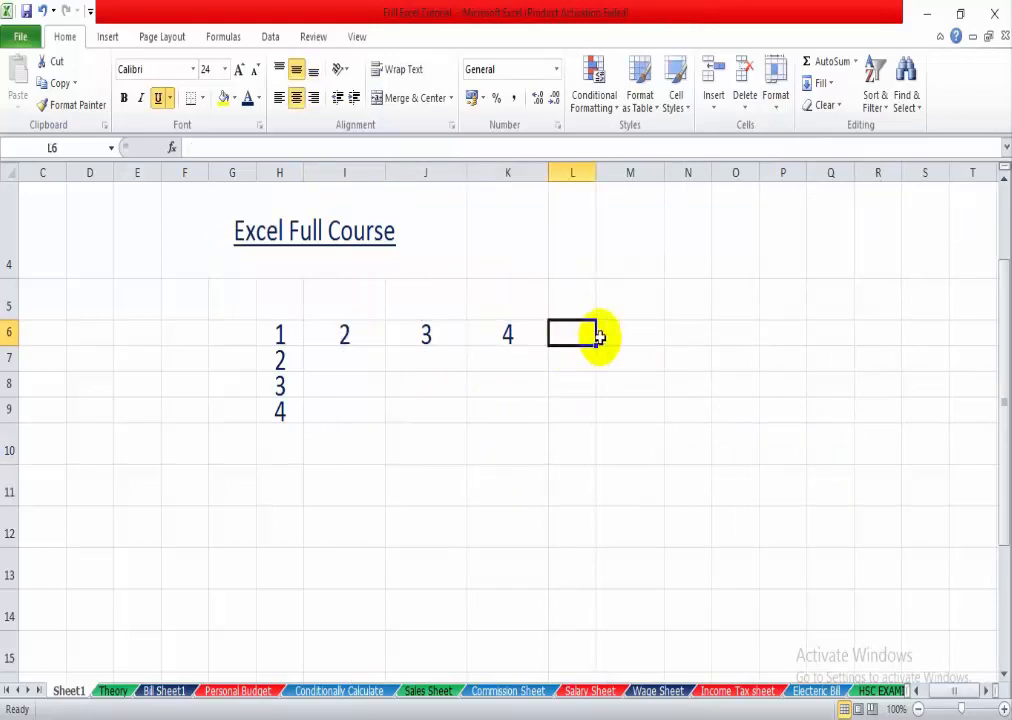
left_click(718, 334)
left_click(366, 330)
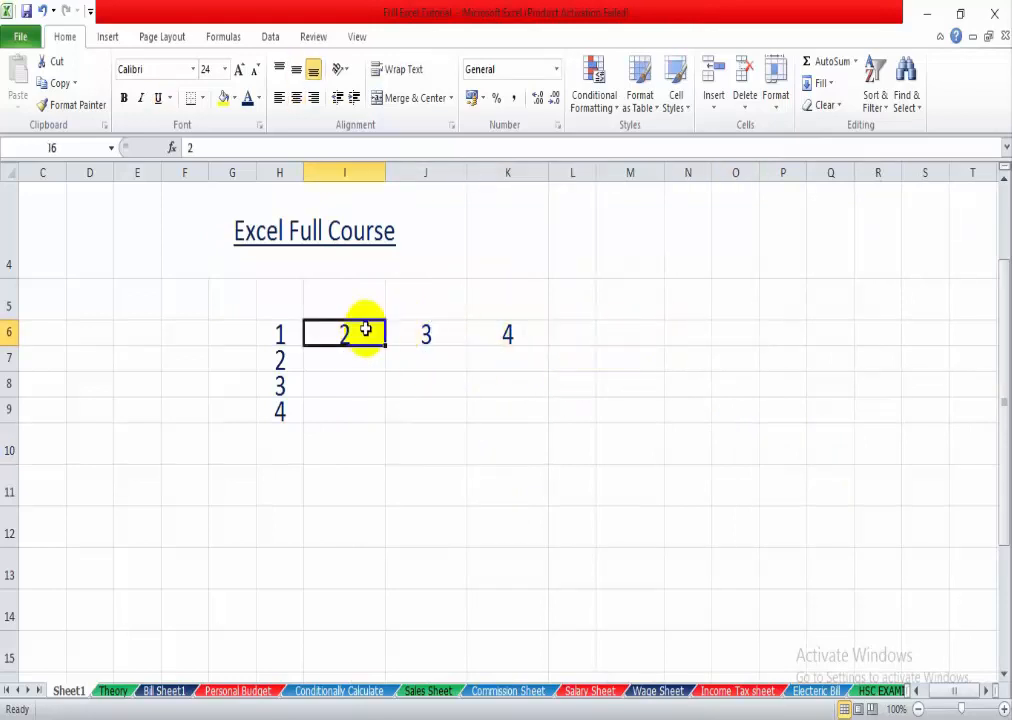
left_click(503, 333)
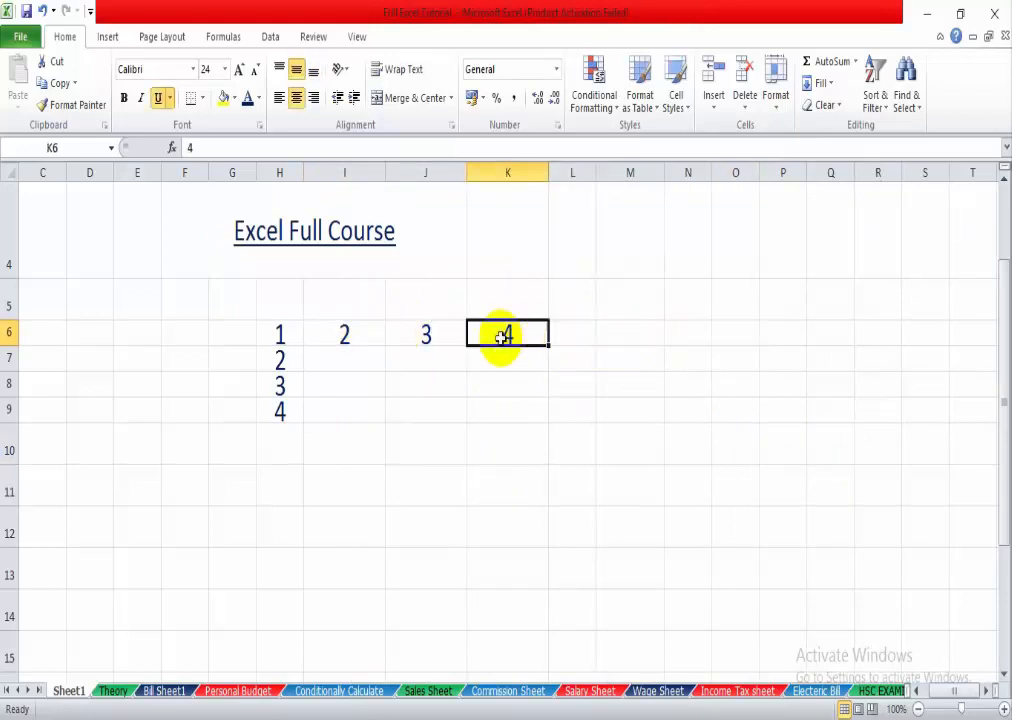
left_click(776, 105)
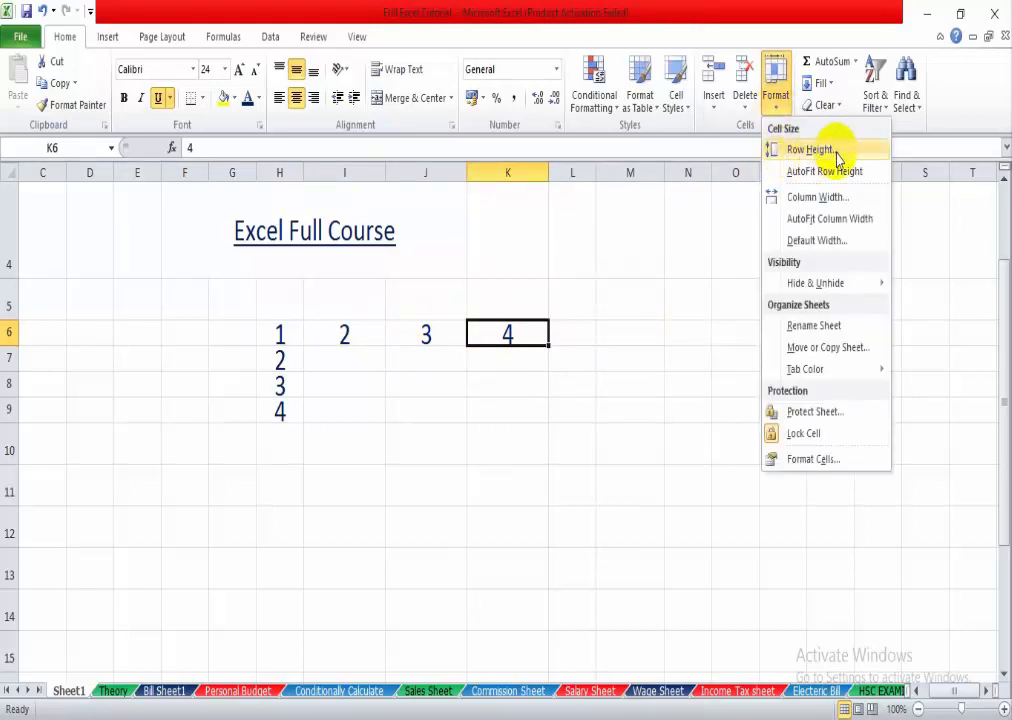
left_click(448, 445)
- AutoFit the column width for cells I6 to M6
left_click(345, 383)
left_click_drag(348, 333, 630, 333)
left_click(777, 100)
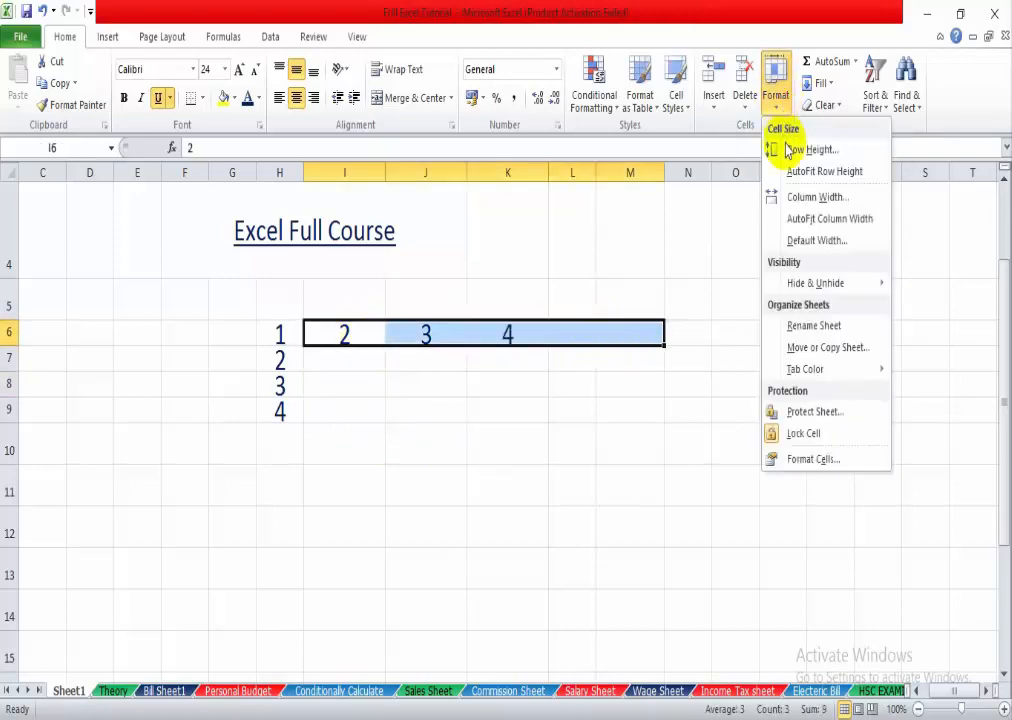
left_click(815, 219)
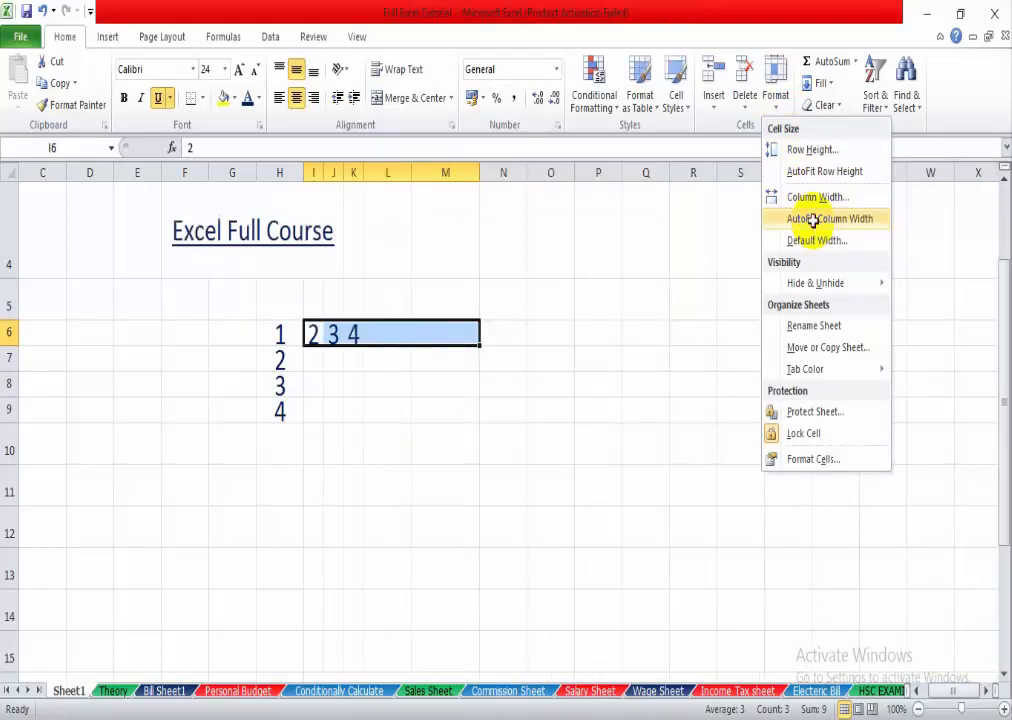
left_click(440, 416)
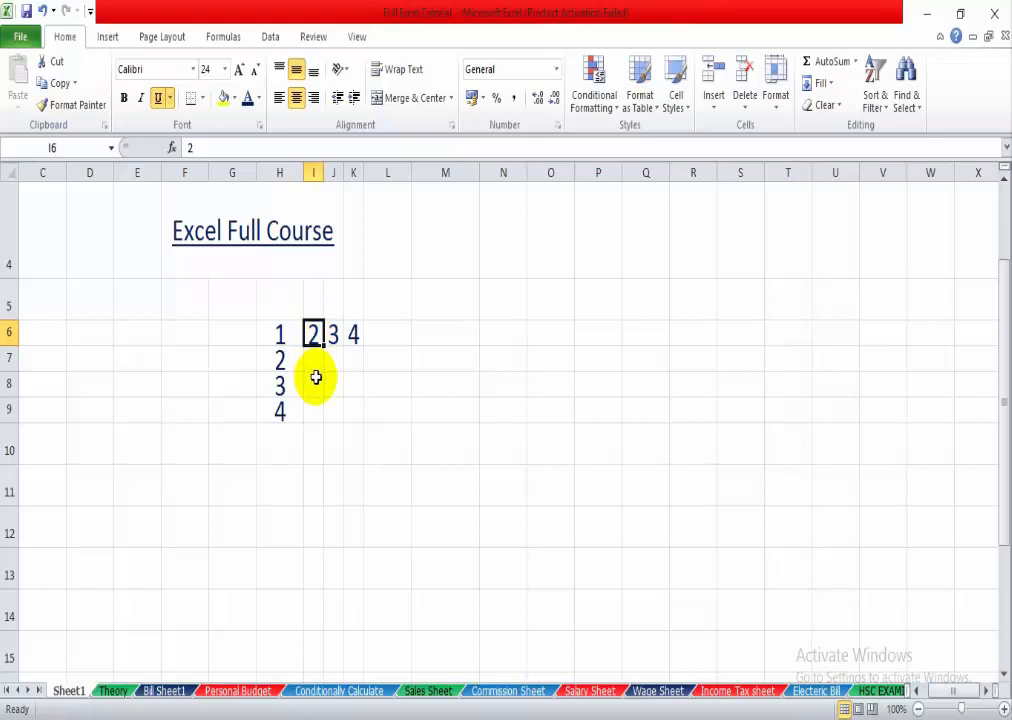
- AutoFit the row height for the numbers in cells H6 to H9
left_click(355, 341)
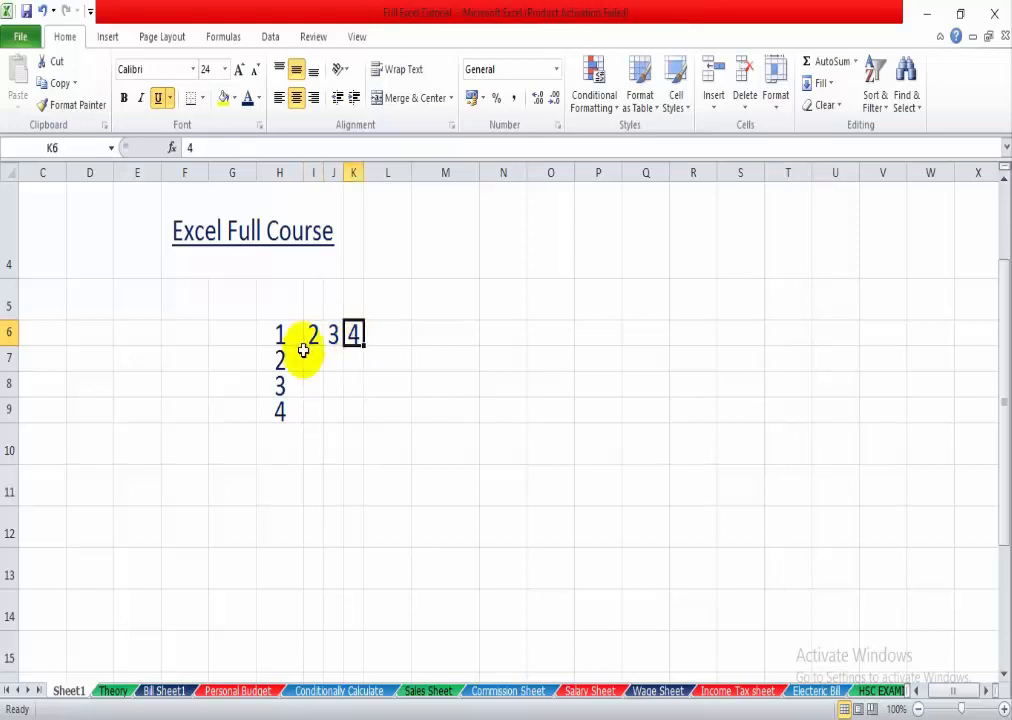
left_click_drag(276, 337, 282, 411)
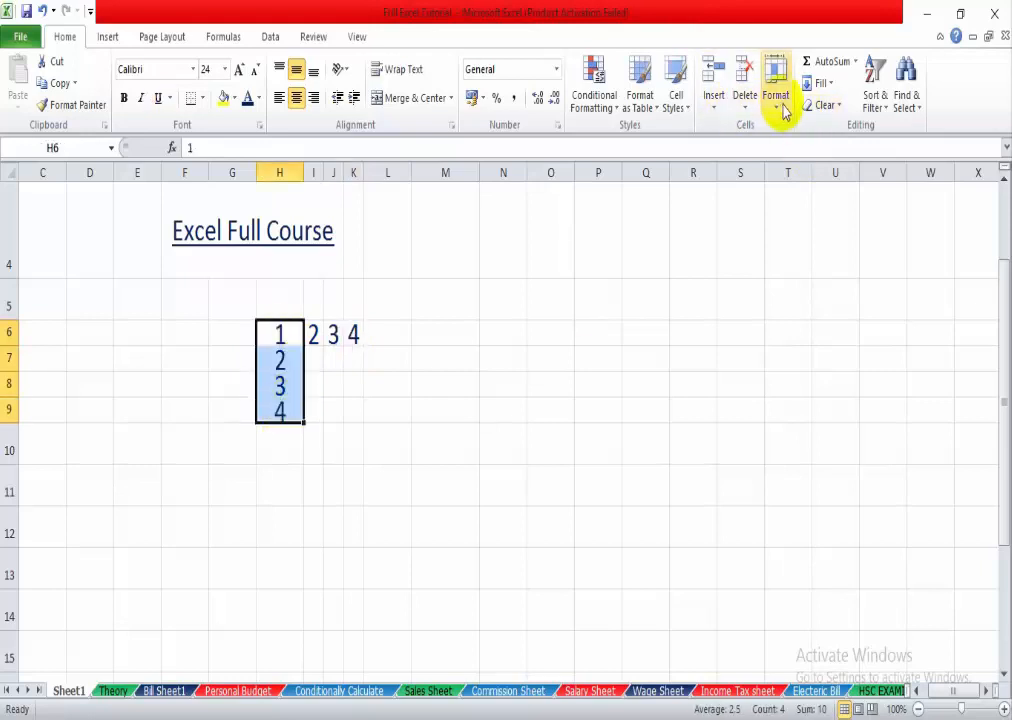
left_click(779, 100)
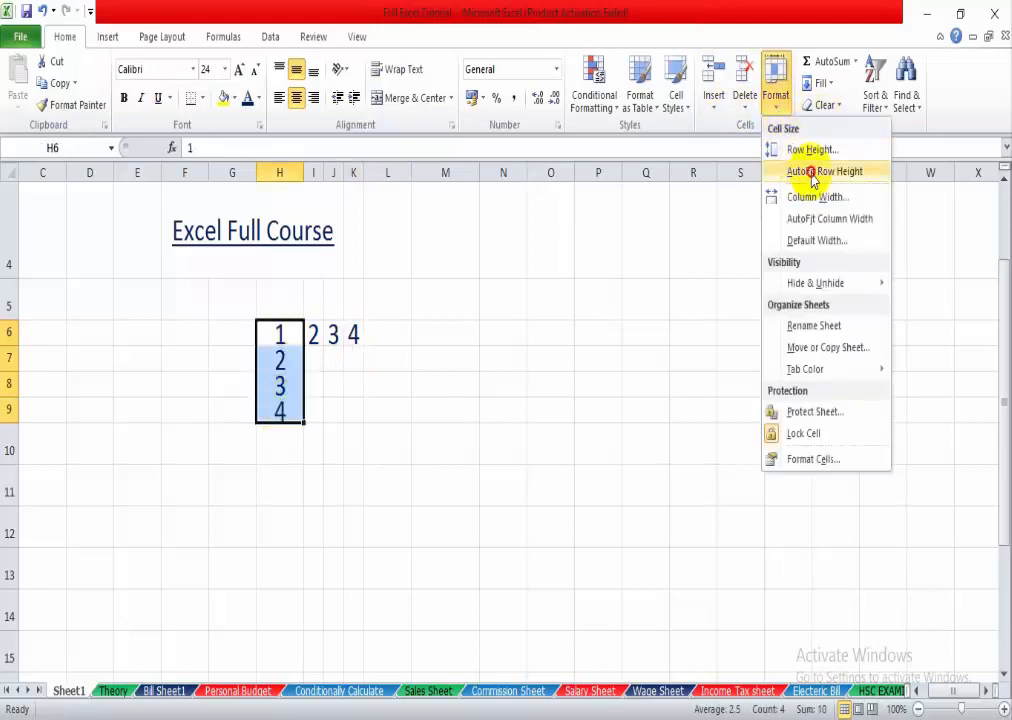
left_click(813, 172)
left_click(431, 375)
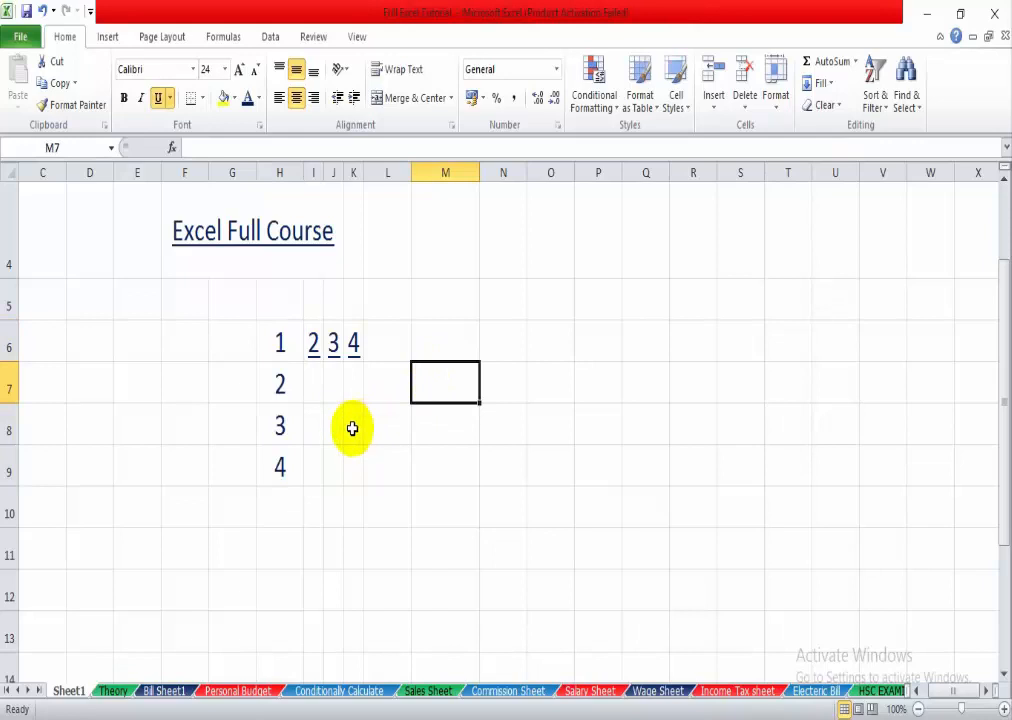
left_click(368, 431)
left_click(391, 386)
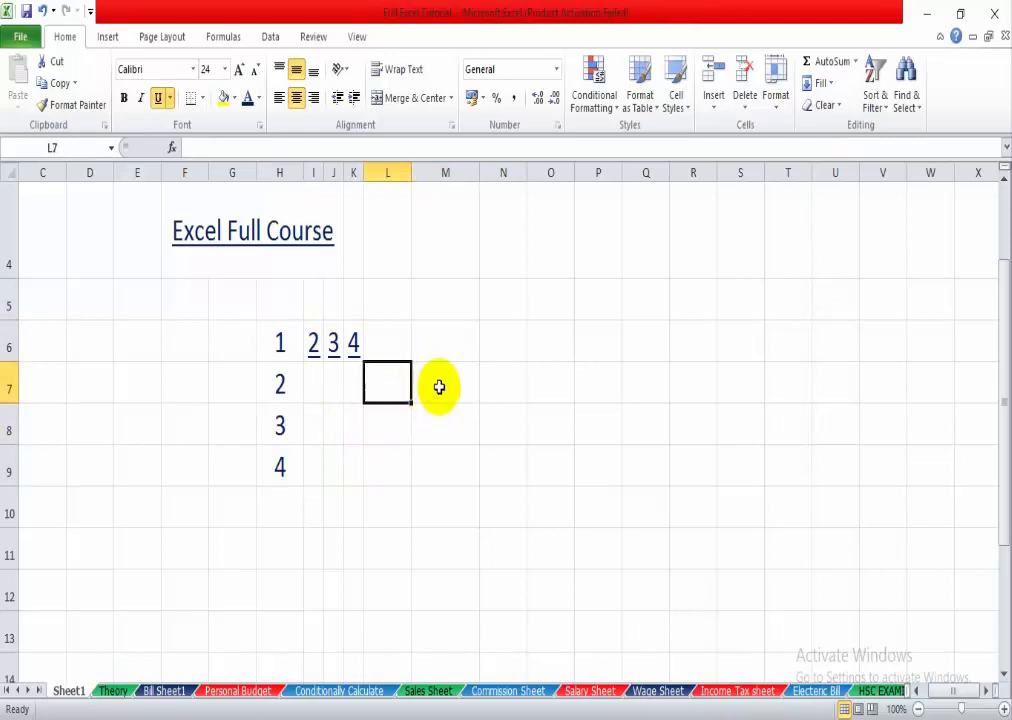
left_click(440, 386)
- Narrow column K by hand until its number is hidden, and AutoFit the column back to its content
left_click_drag(372, 176, 360, 197)
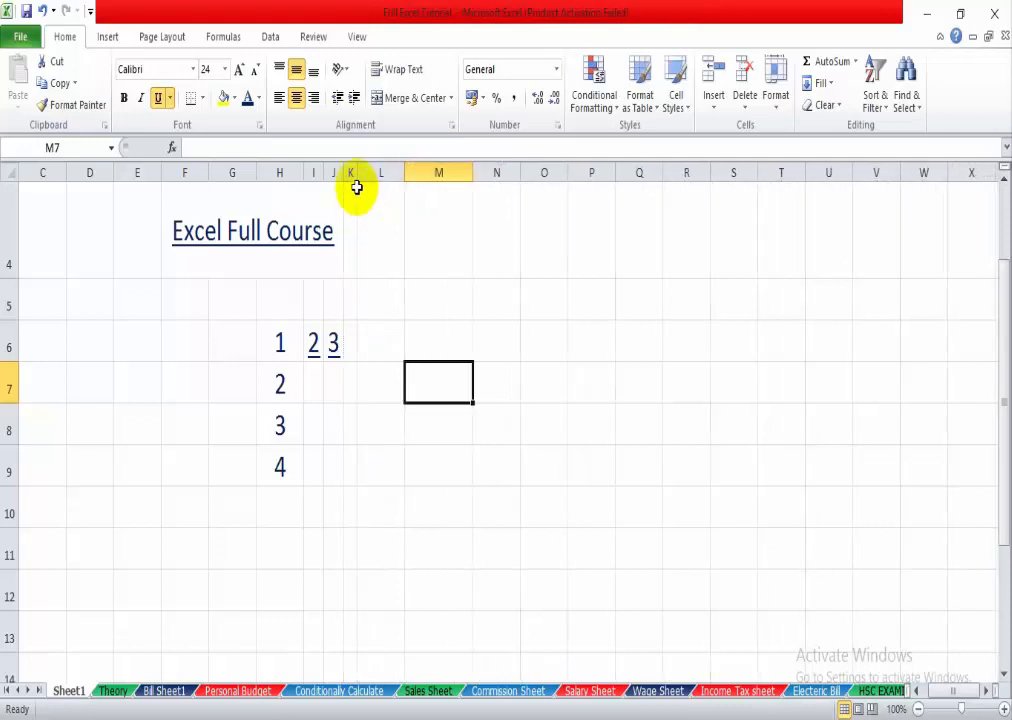
double_click(361, 174)
left_click(333, 343)
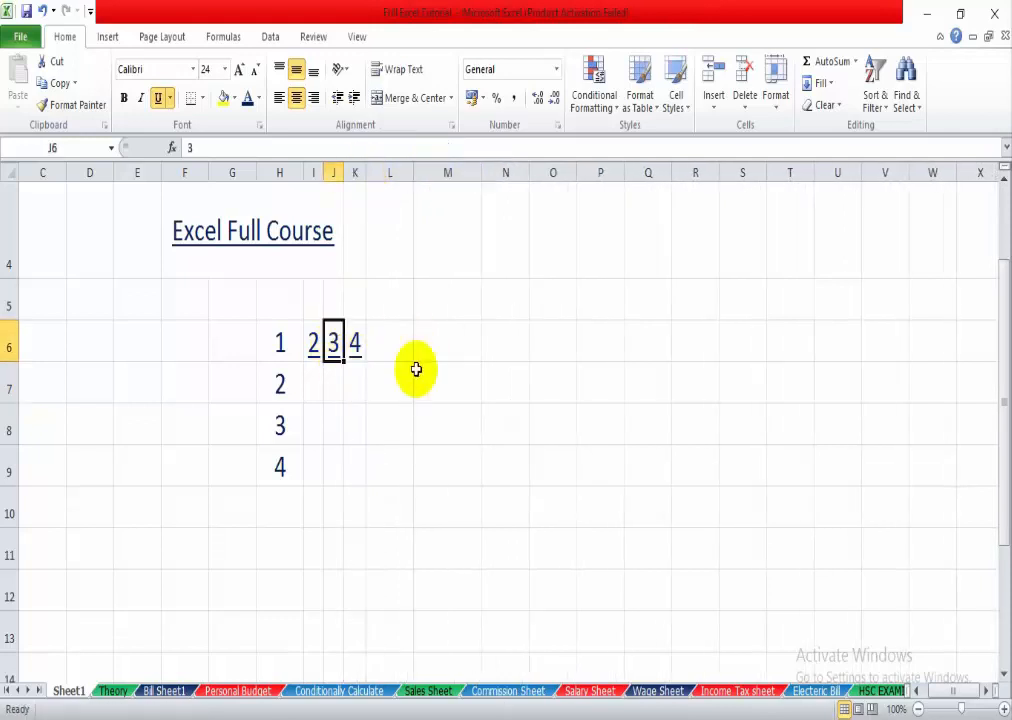
left_click(420, 355)
left_click(520, 388)
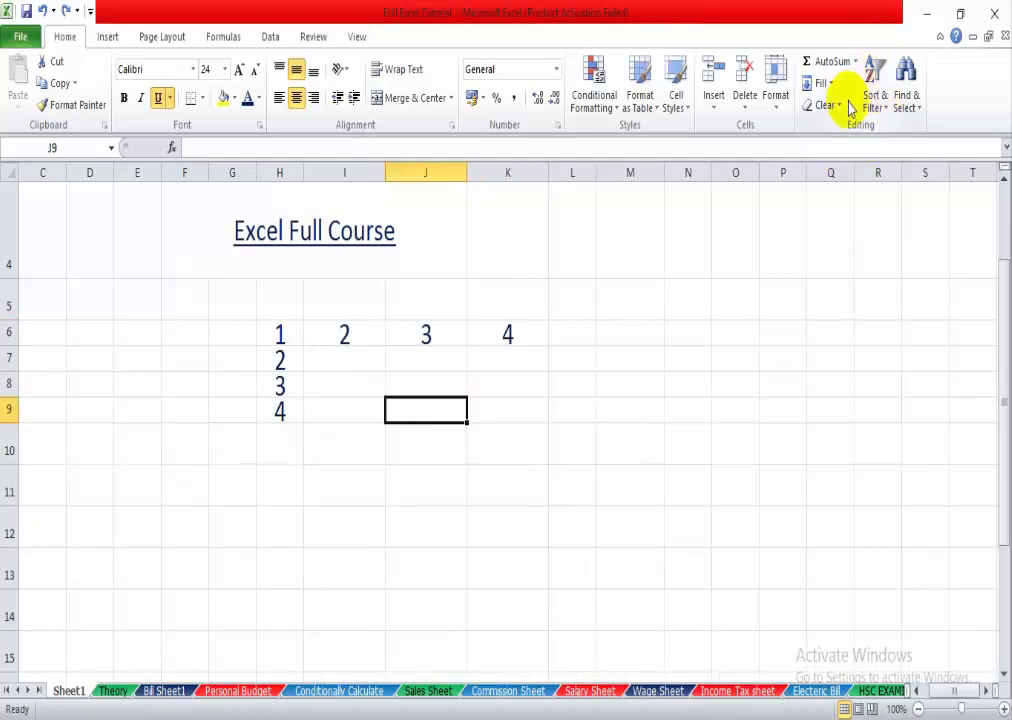
left_click(657, 298)
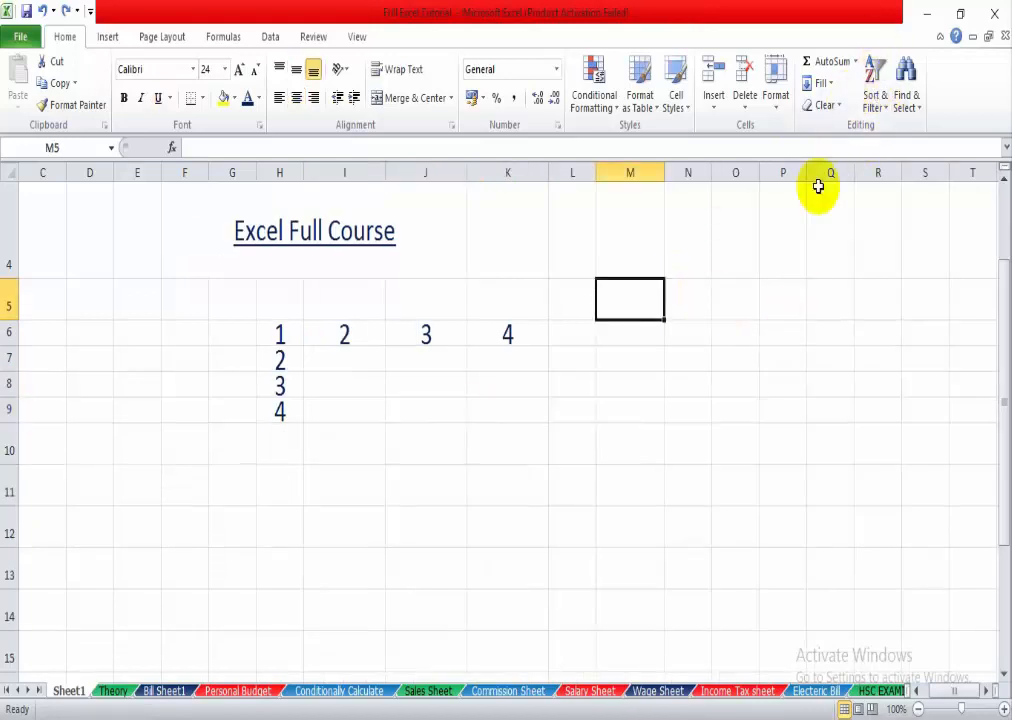
left_click(824, 84)
left_click(826, 84)
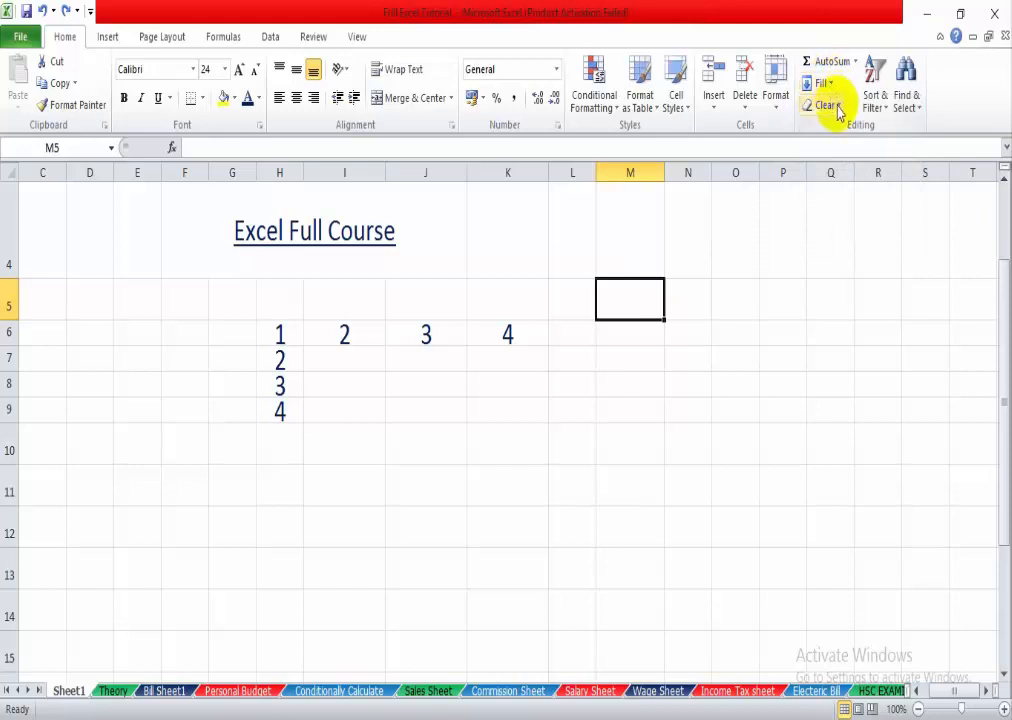
left_click(836, 106)
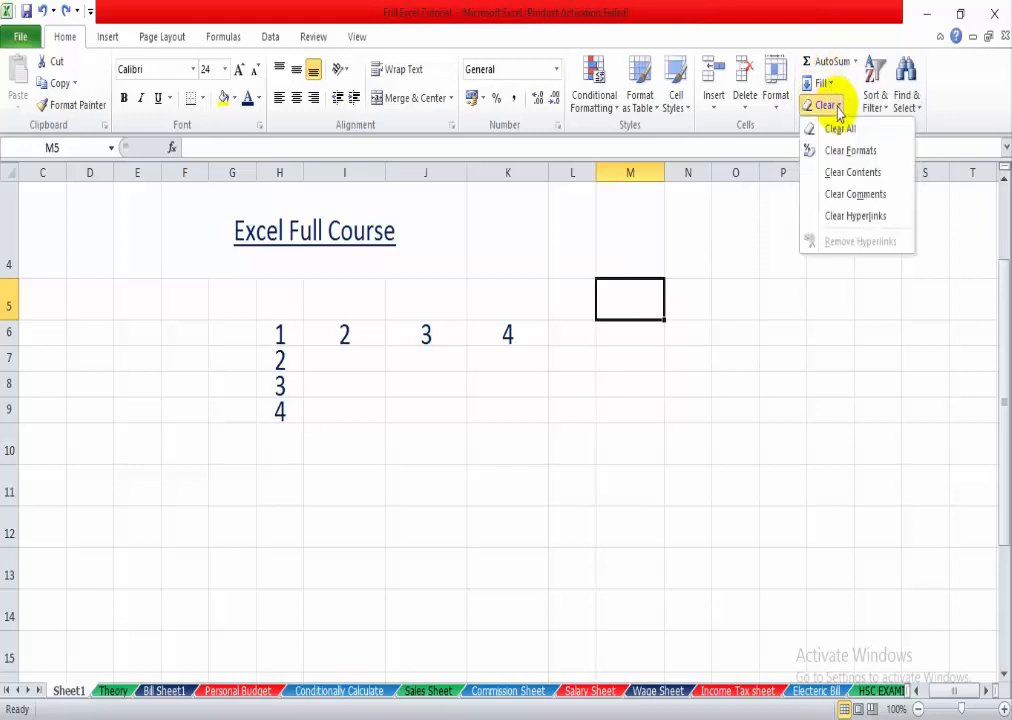
- Clear only the formats of cells G5 to K10, keeping their numbers
left_click(237, 311)
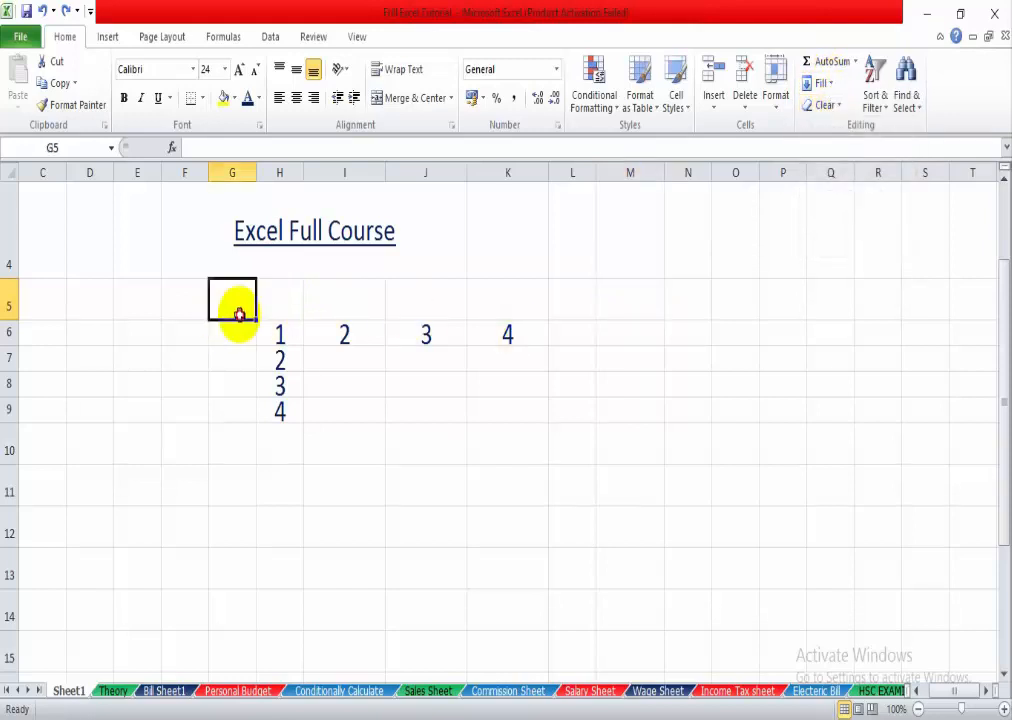
left_click_drag(237, 311, 481, 442)
left_click(836, 108)
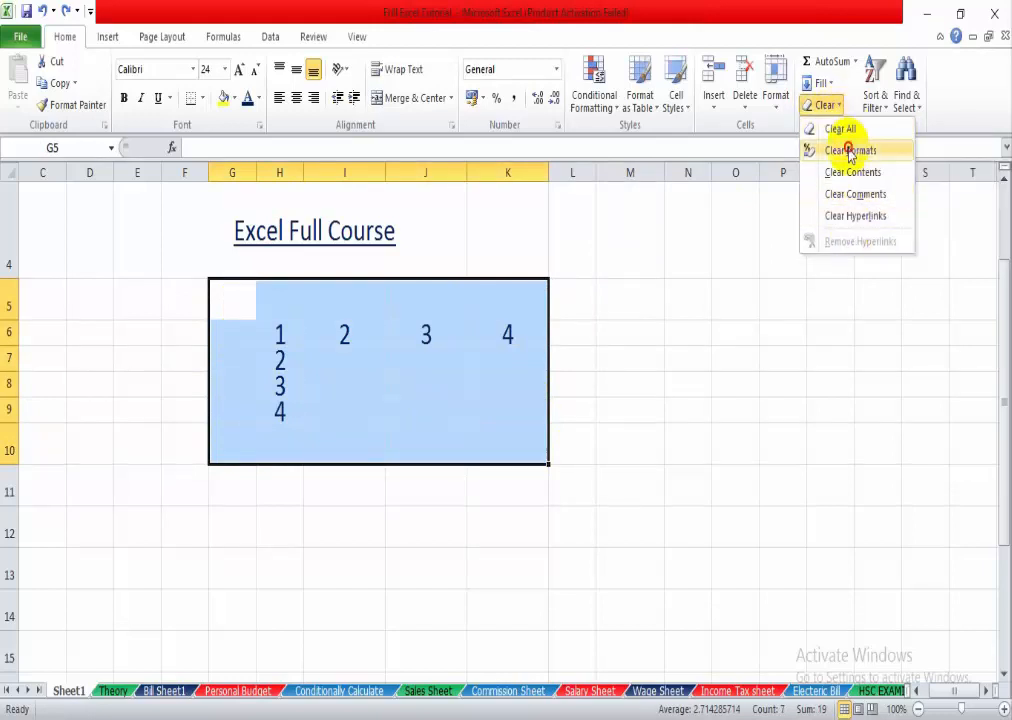
left_click(849, 152)
left_click(538, 411)
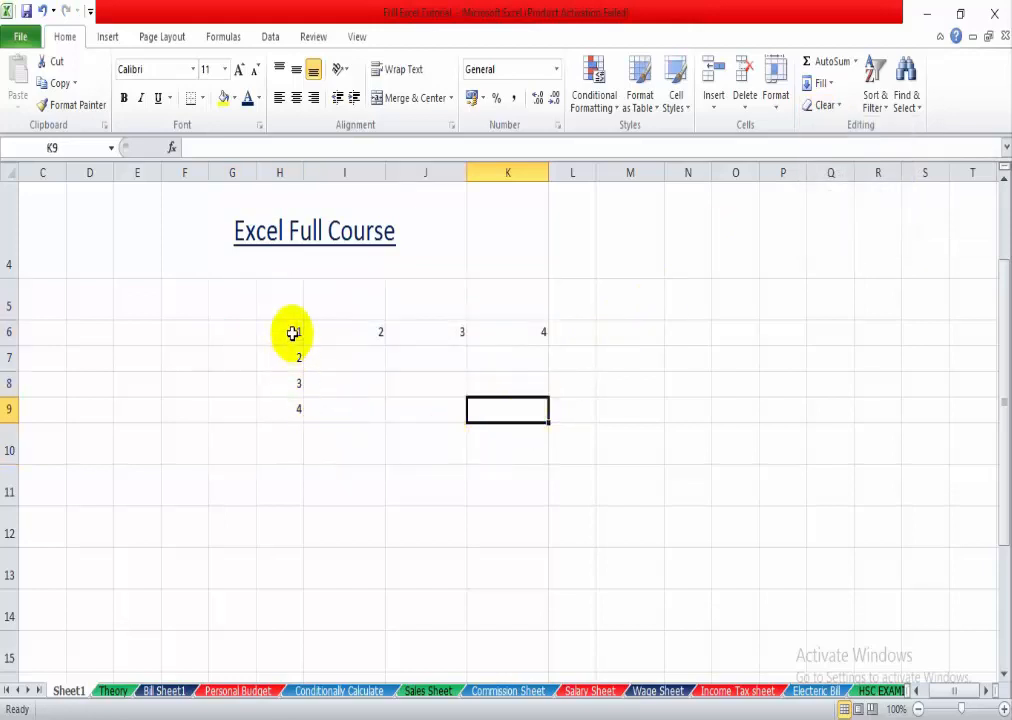
- Examine the unformatted numbers in column H and row 6
left_click(292, 333)
left_click(309, 386)
left_click(291, 411)
left_click(293, 331)
left_click(503, 341)
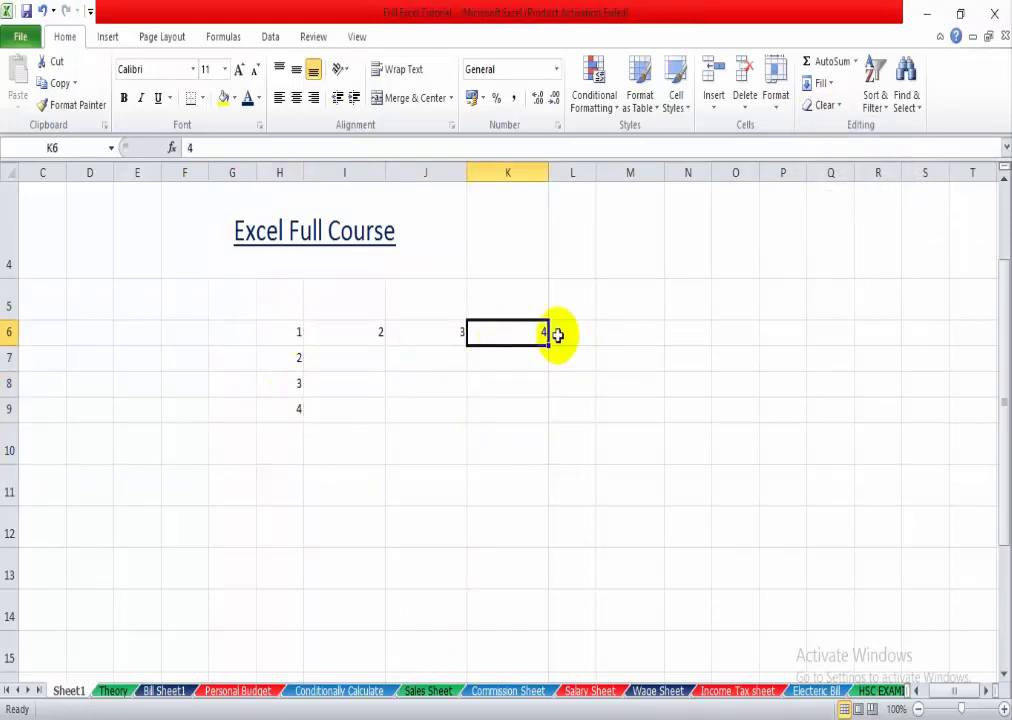
left_click(430, 336)
left_click(377, 339)
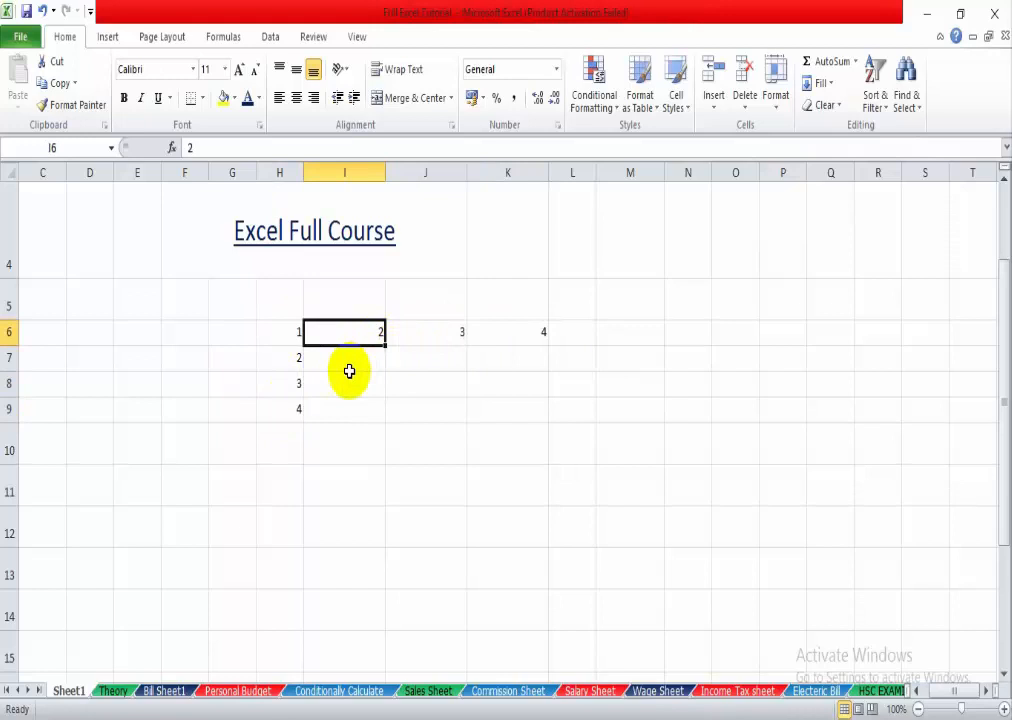
left_click(393, 400)
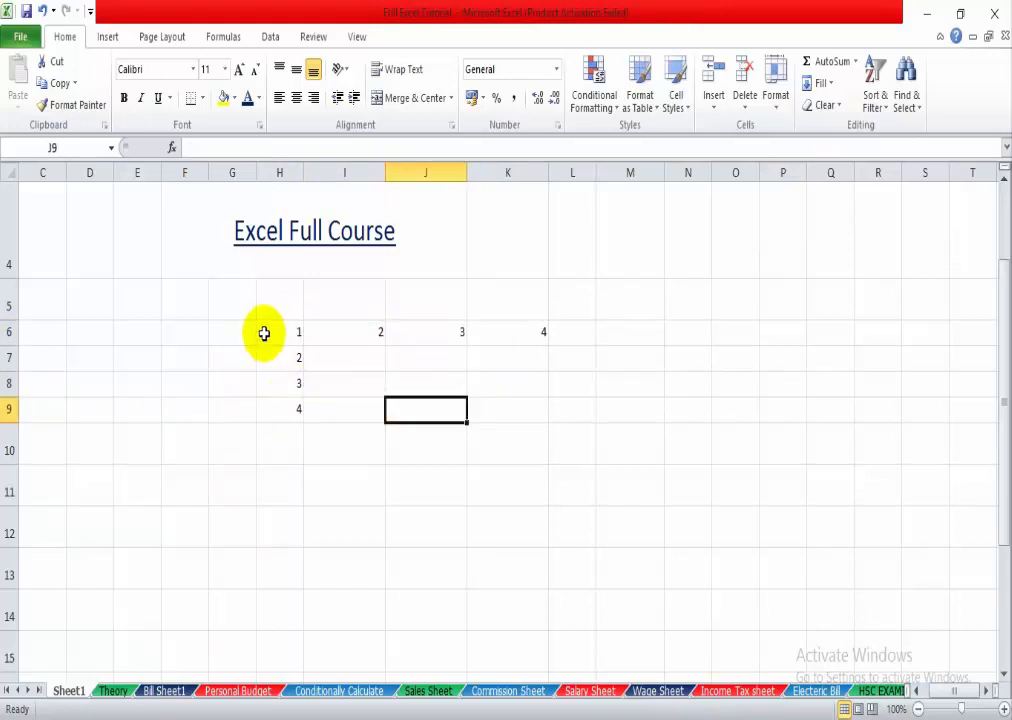
- Set the font size of cells H6 to K10 to 20 and try another font colour on H6 to H9
left_click_drag(264, 332, 492, 440)
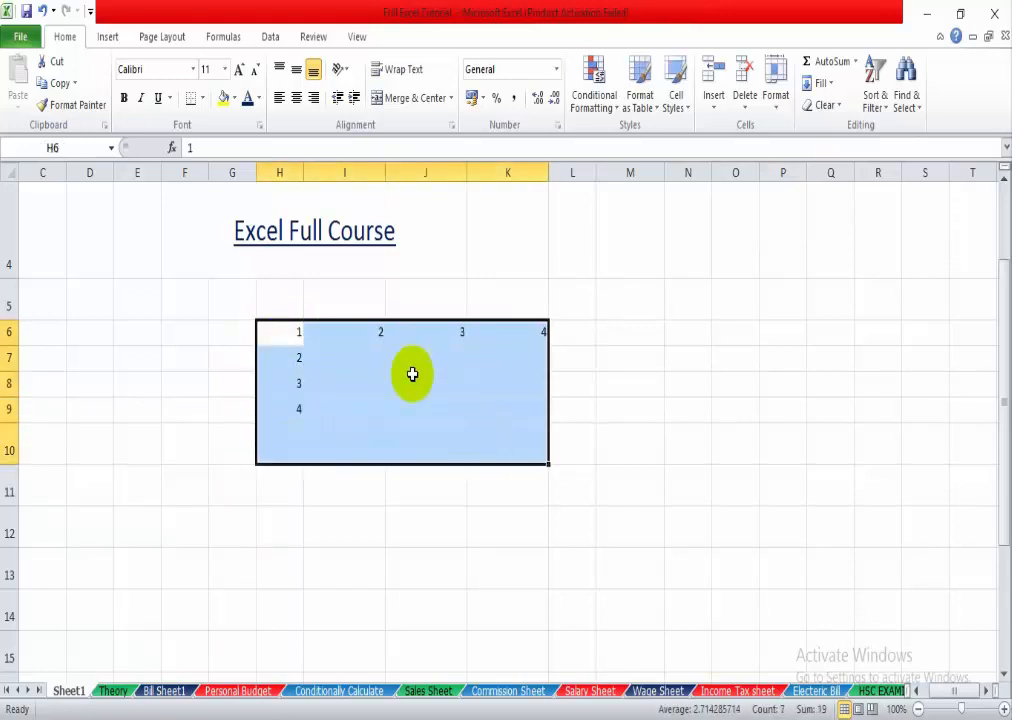
left_click(225, 69)
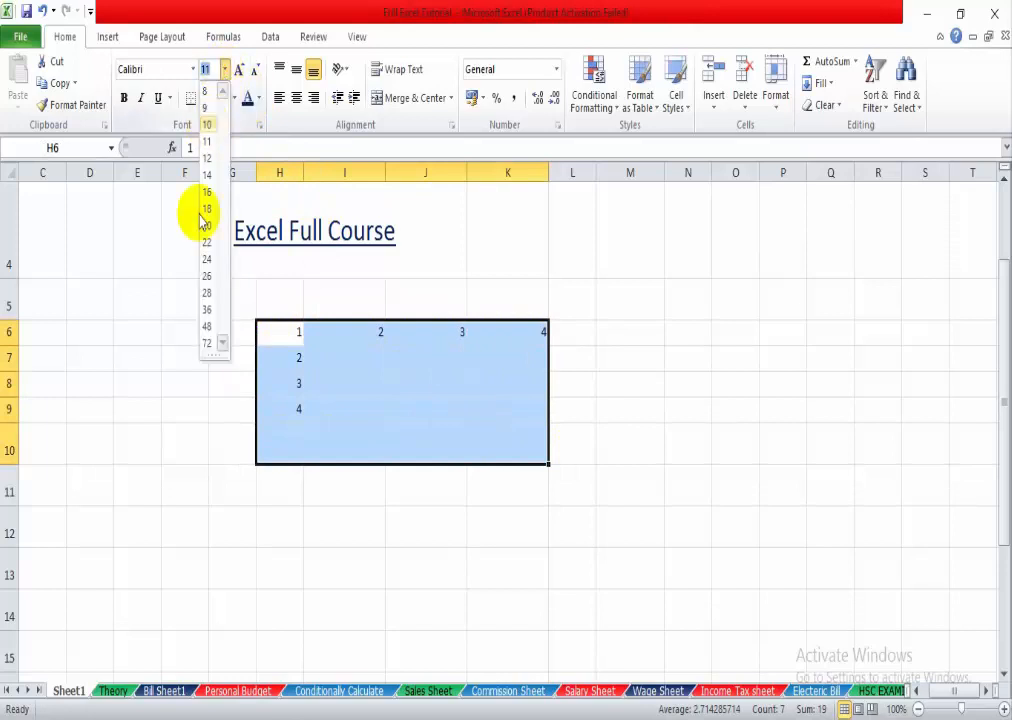
left_click(210, 230)
left_click_drag(294, 329, 292, 405)
left_click(258, 97)
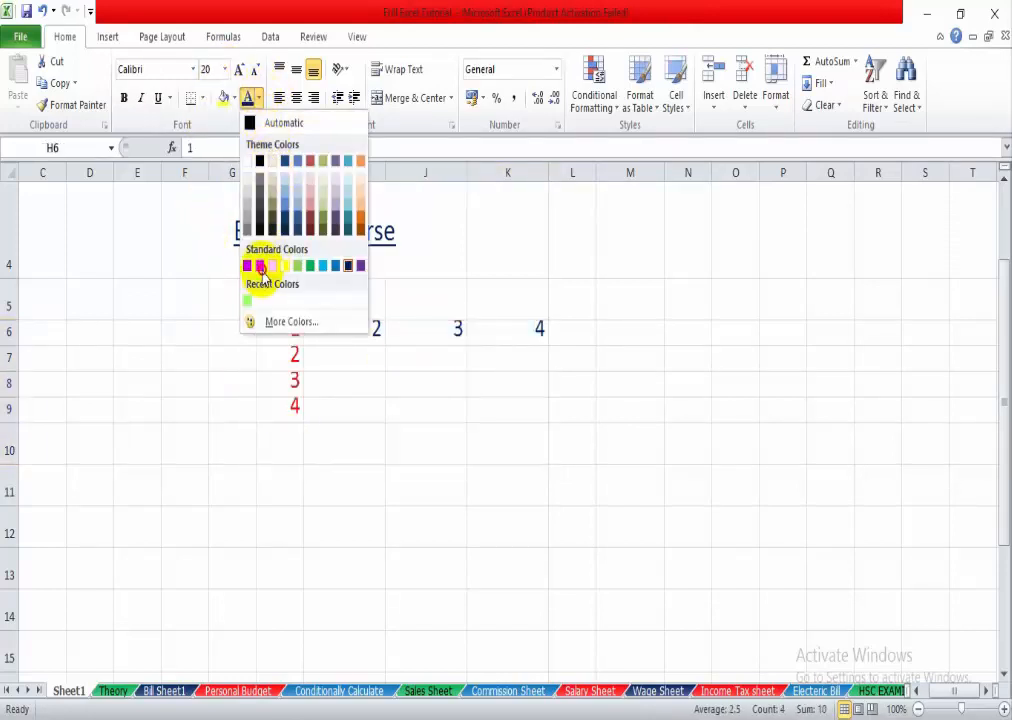
left_click(404, 377)
- Clear cells H6 to K9 completely, removing both their formats and numbers
left_click(274, 308)
left_click_drag(274, 330, 468, 418)
left_click(829, 108)
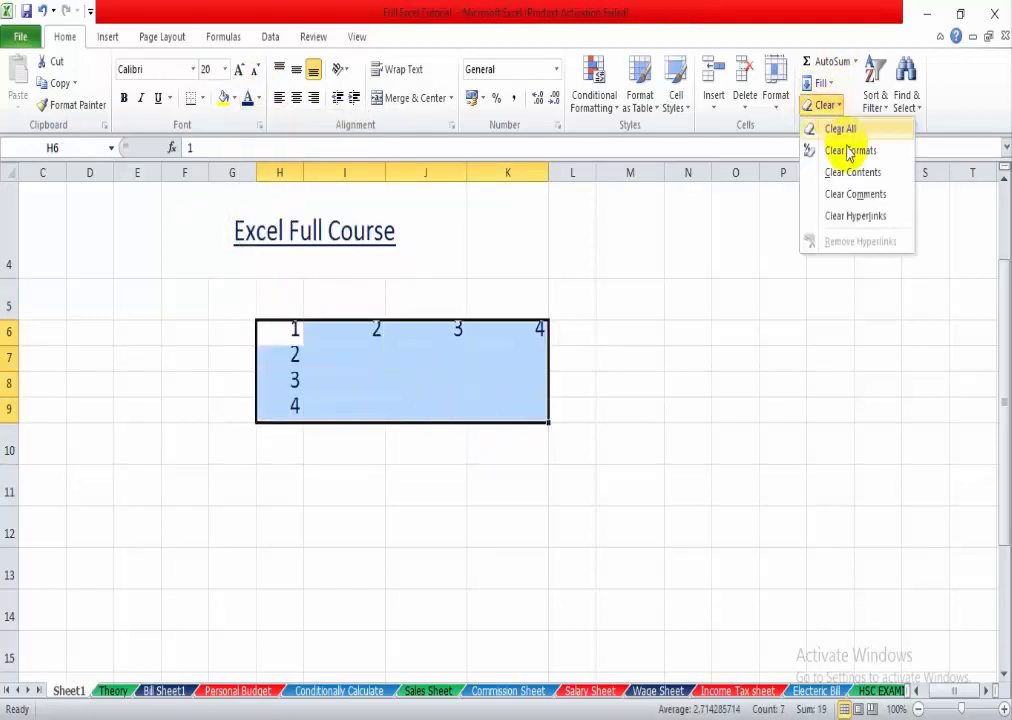
left_click(845, 151)
left_click(603, 411)
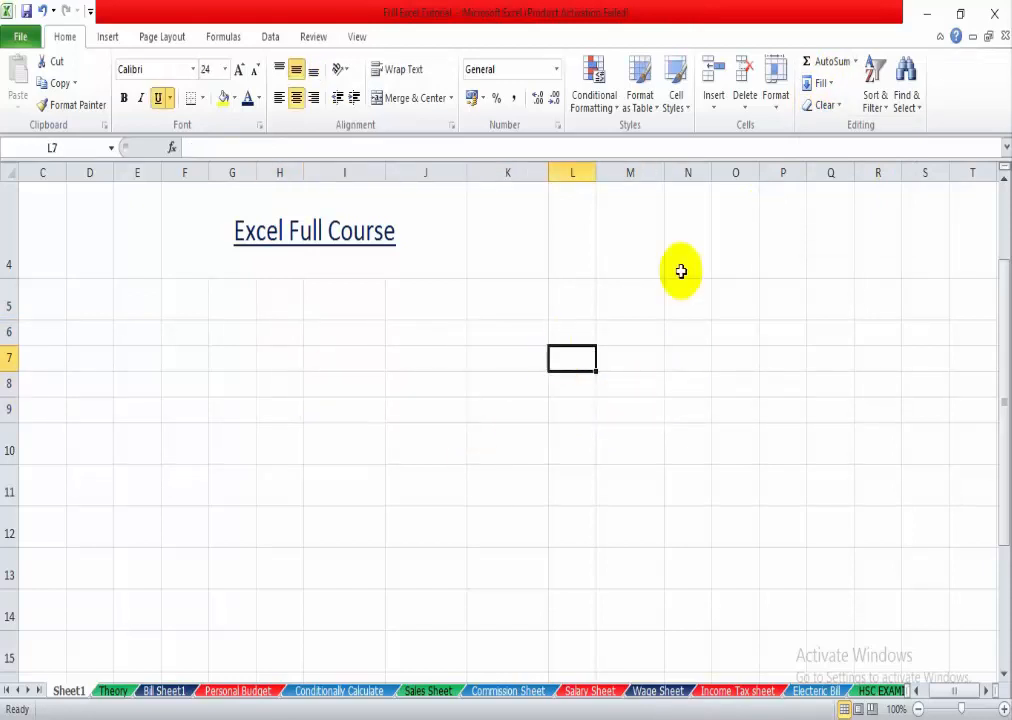
- Switch to the HSC EXAMINATION RESULT sheet and turn on filtering for the result table's header row
left_click(876, 104)
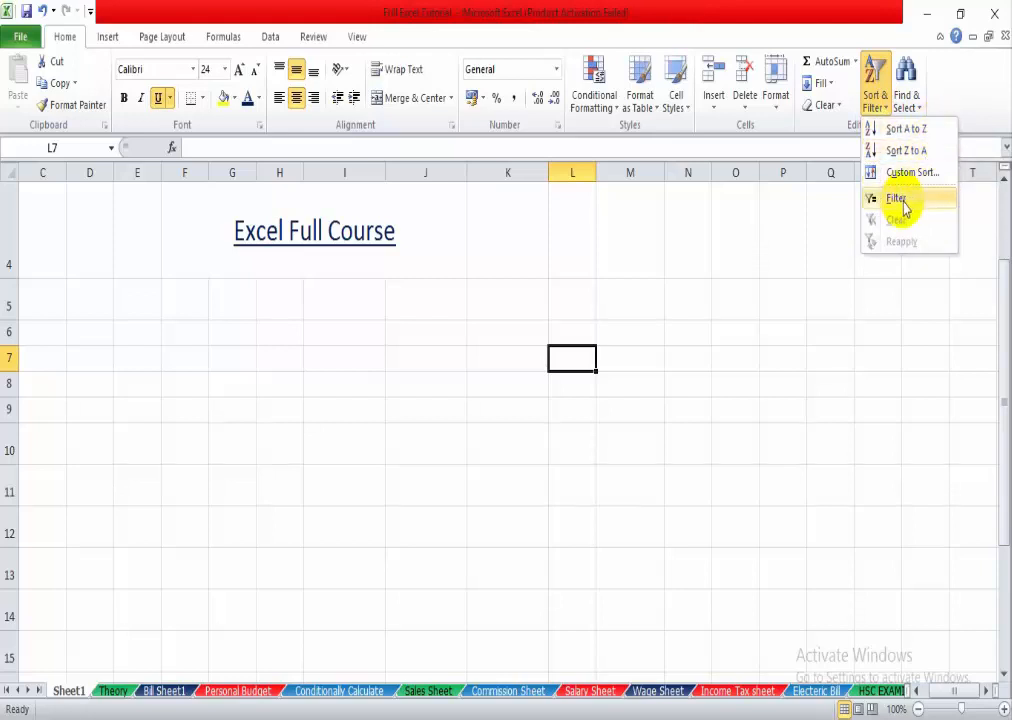
left_click(296, 394)
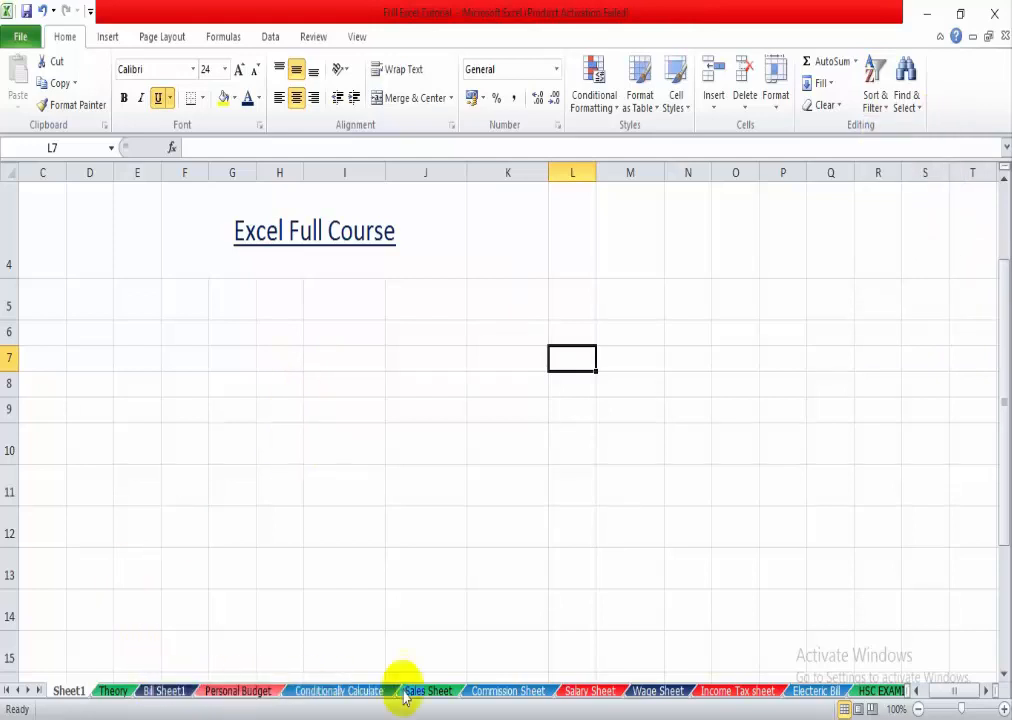
left_click(872, 691)
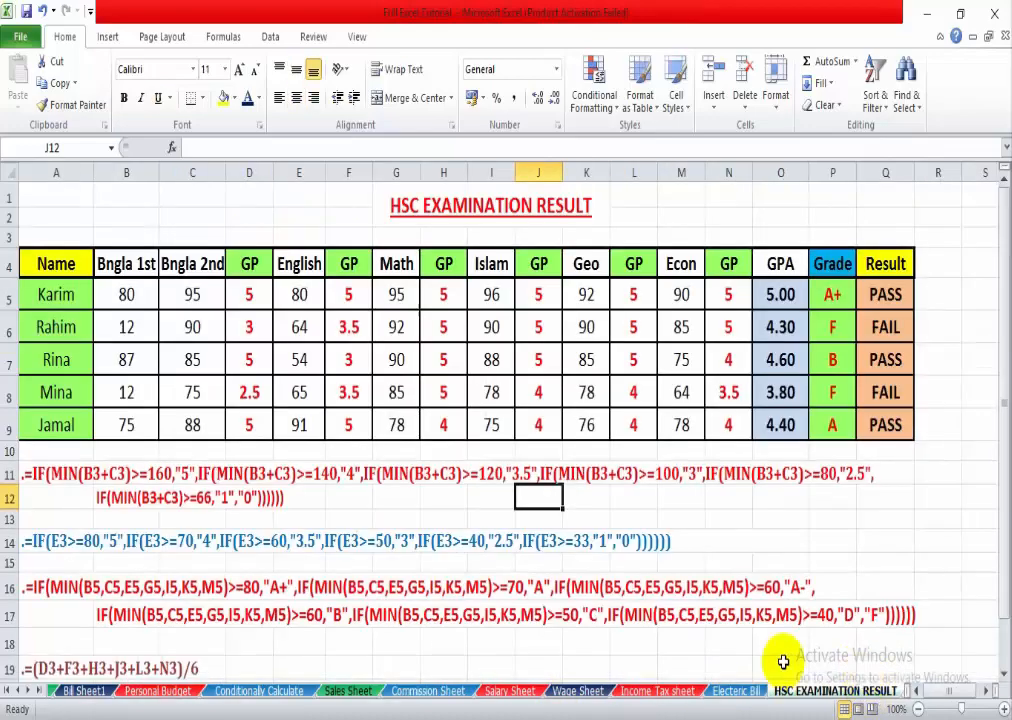
left_click(345, 266)
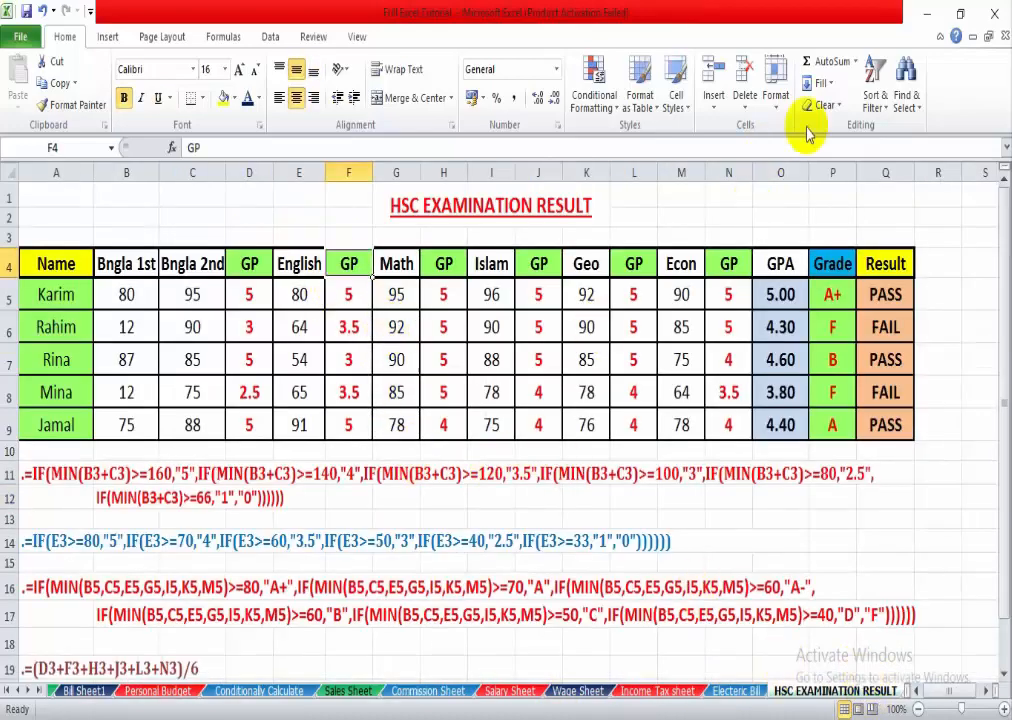
left_click(836, 108)
left_click(874, 100)
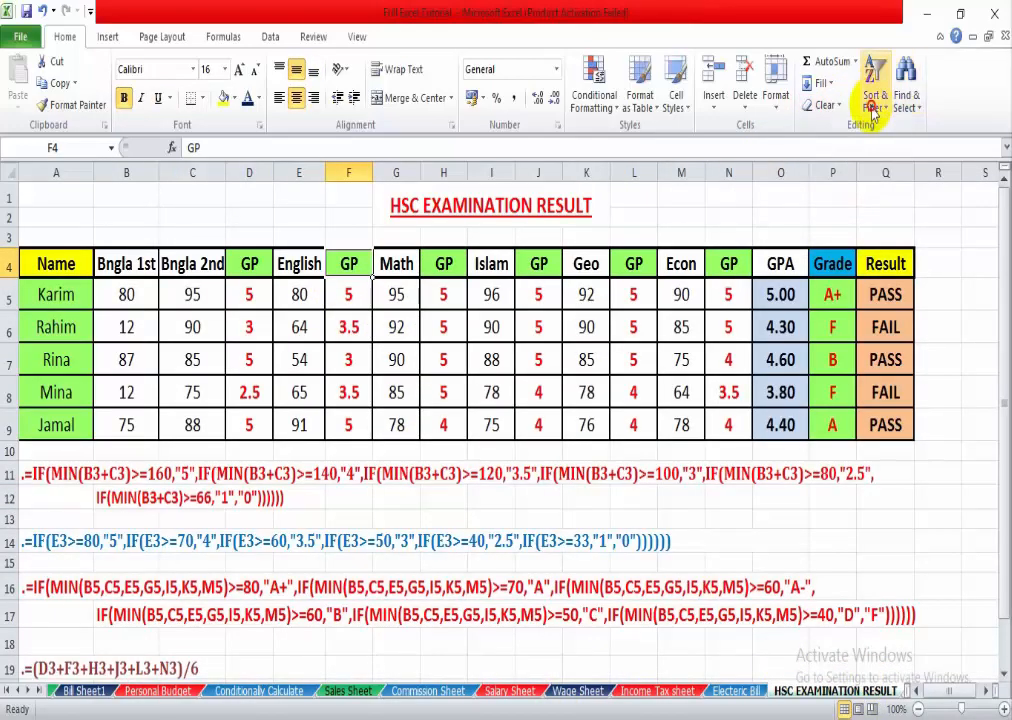
left_click(874, 100)
left_click(895, 200)
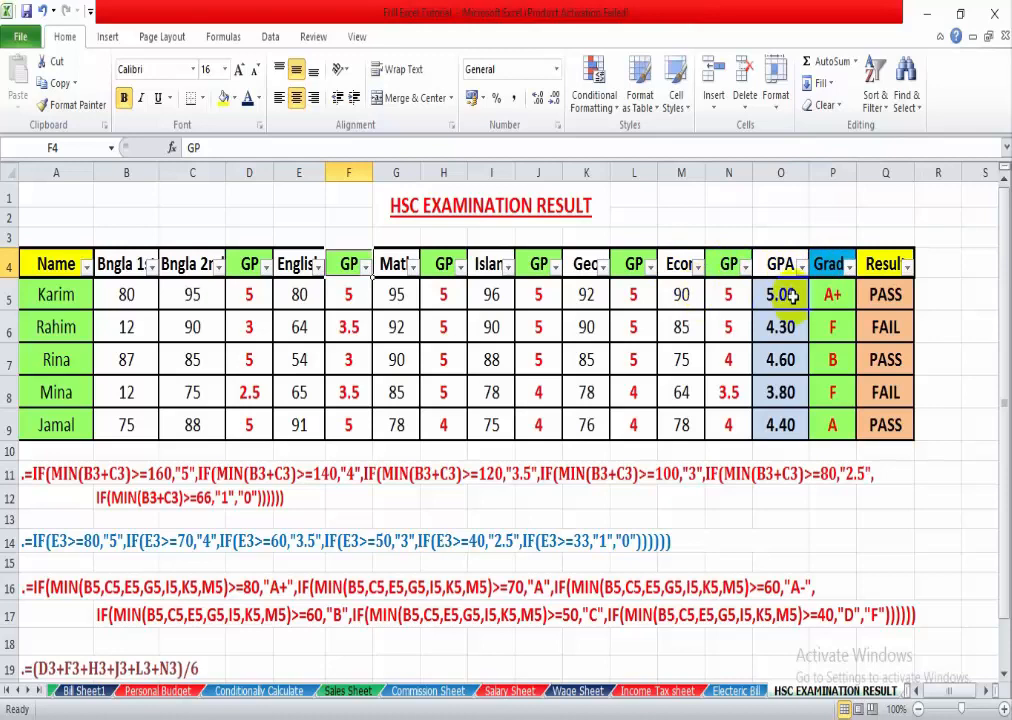
- Filter the Grade column to show only A+ rows
left_click(850, 268)
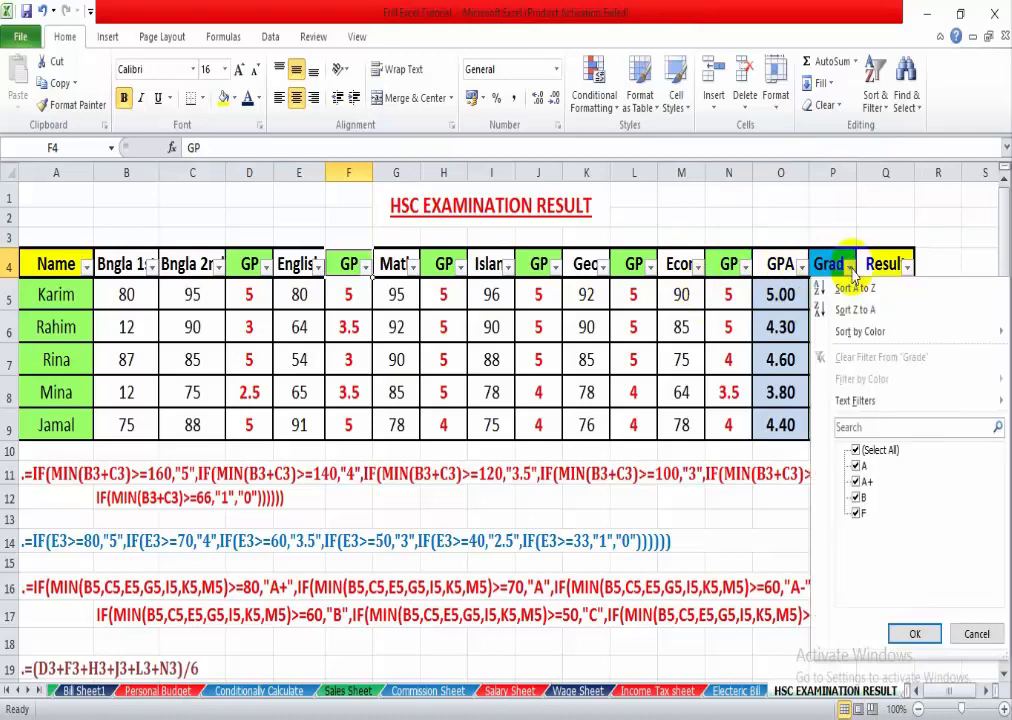
left_click(856, 451)
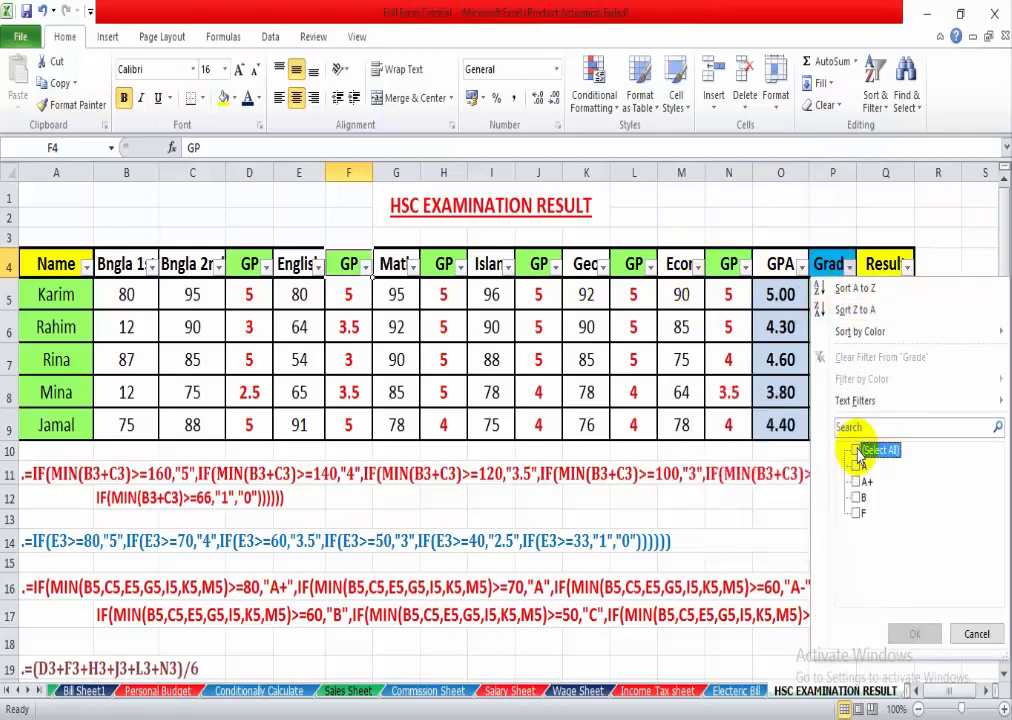
left_click(857, 482)
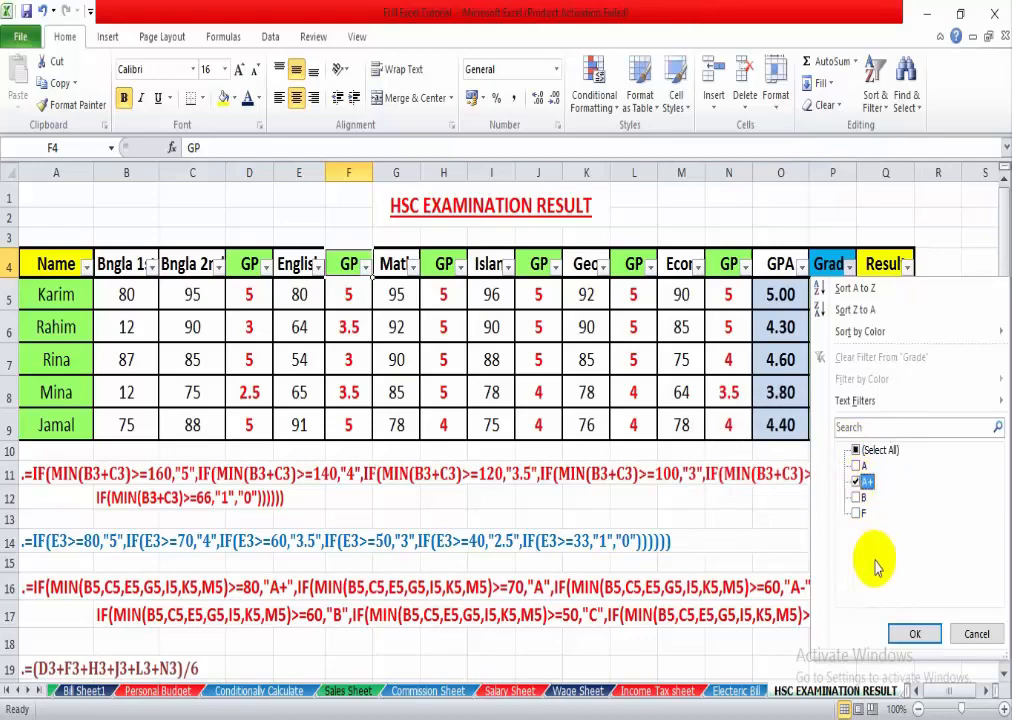
left_click(915, 634)
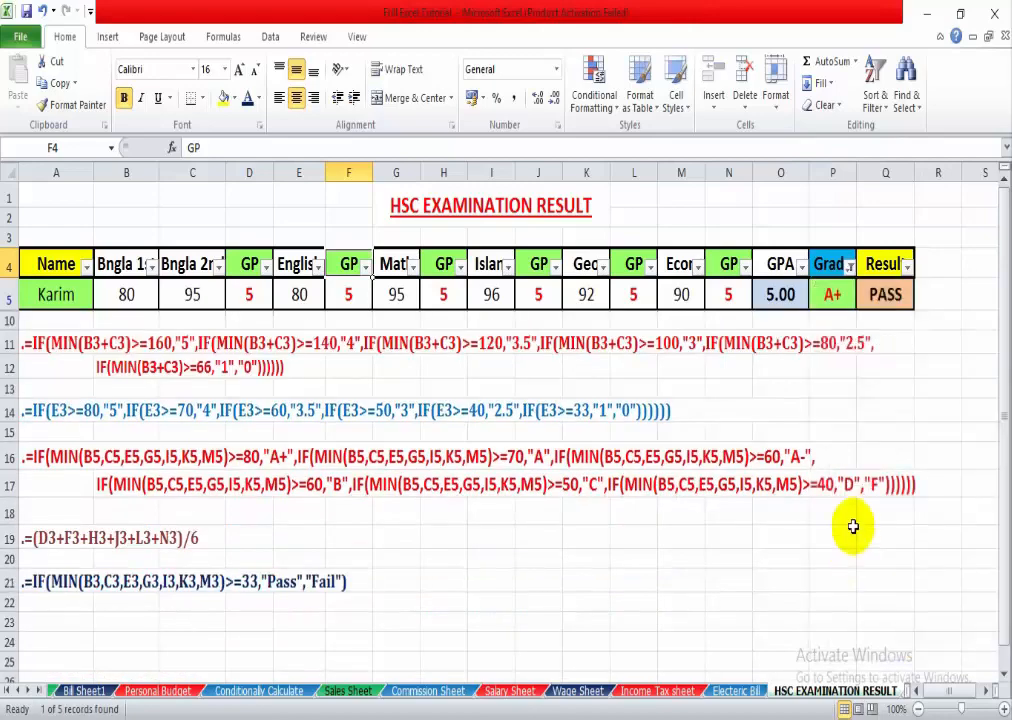
left_click(922, 431)
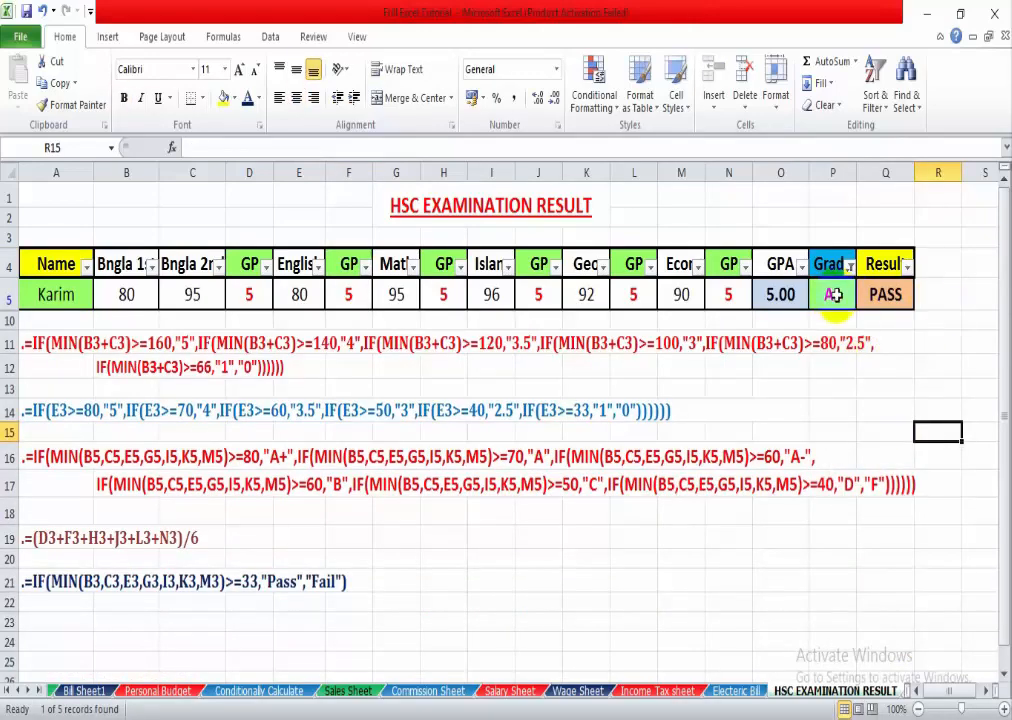
- Change the Grade column filter to show only the A rows
left_click(849, 267)
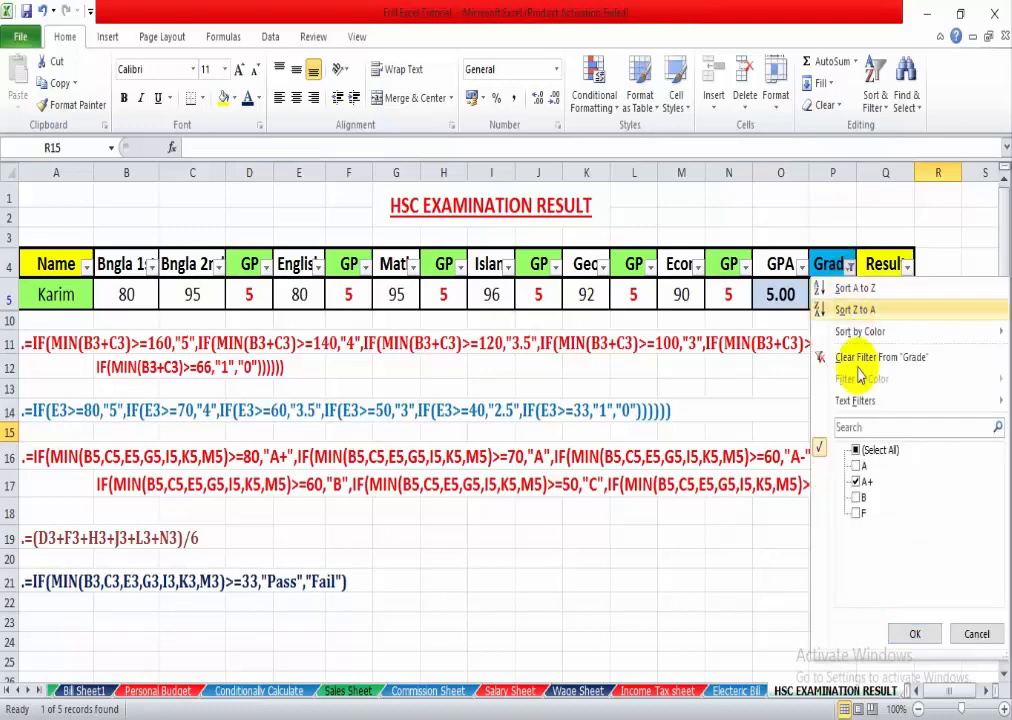
left_click(858, 466)
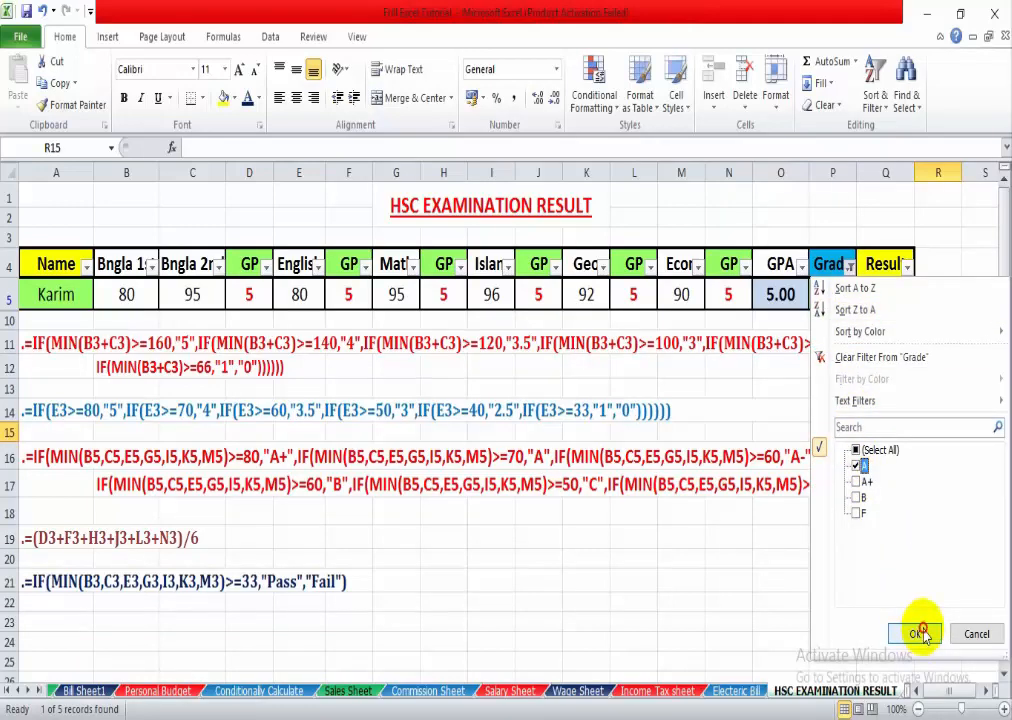
left_click(917, 633)
- Change the Grade column filter to show only the F rows
left_click(849, 267)
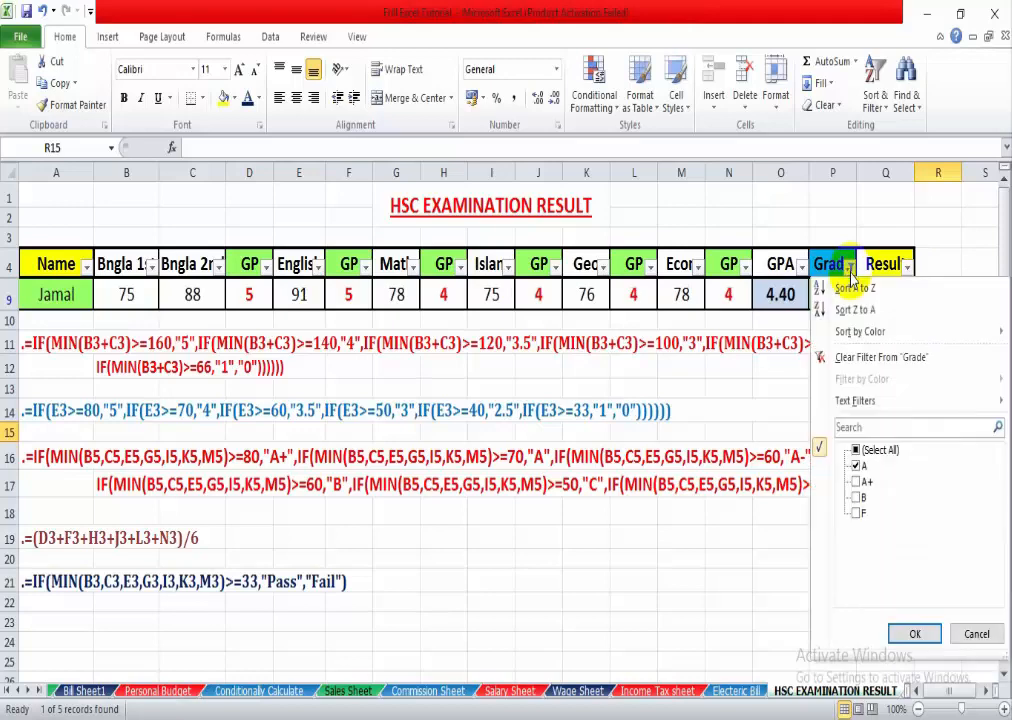
left_click(857, 513)
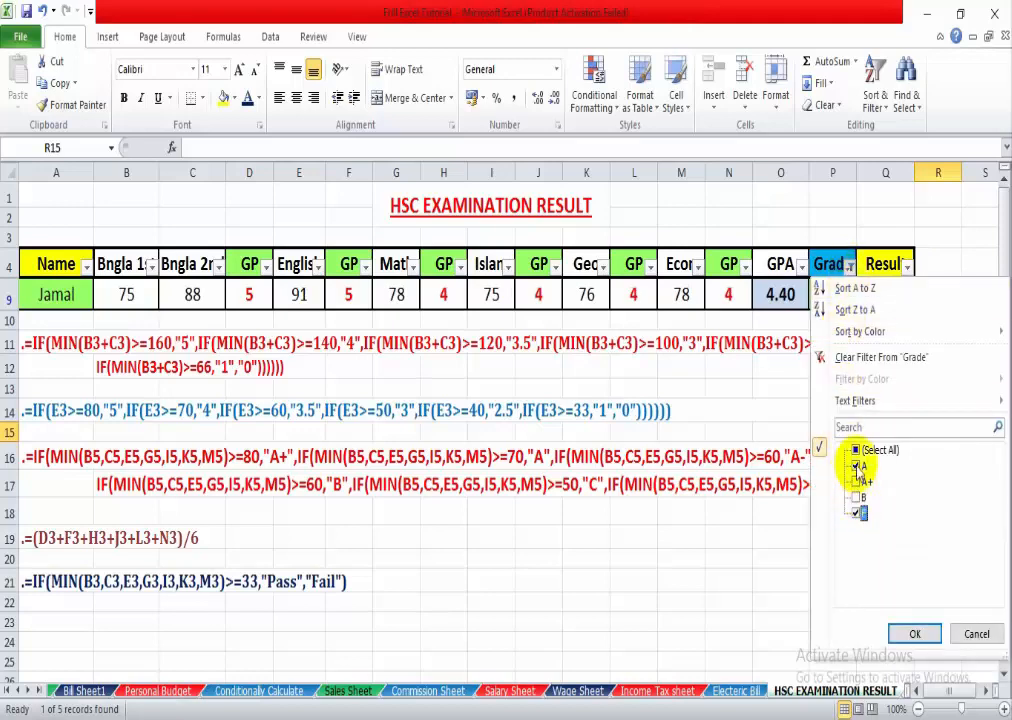
left_click(912, 632)
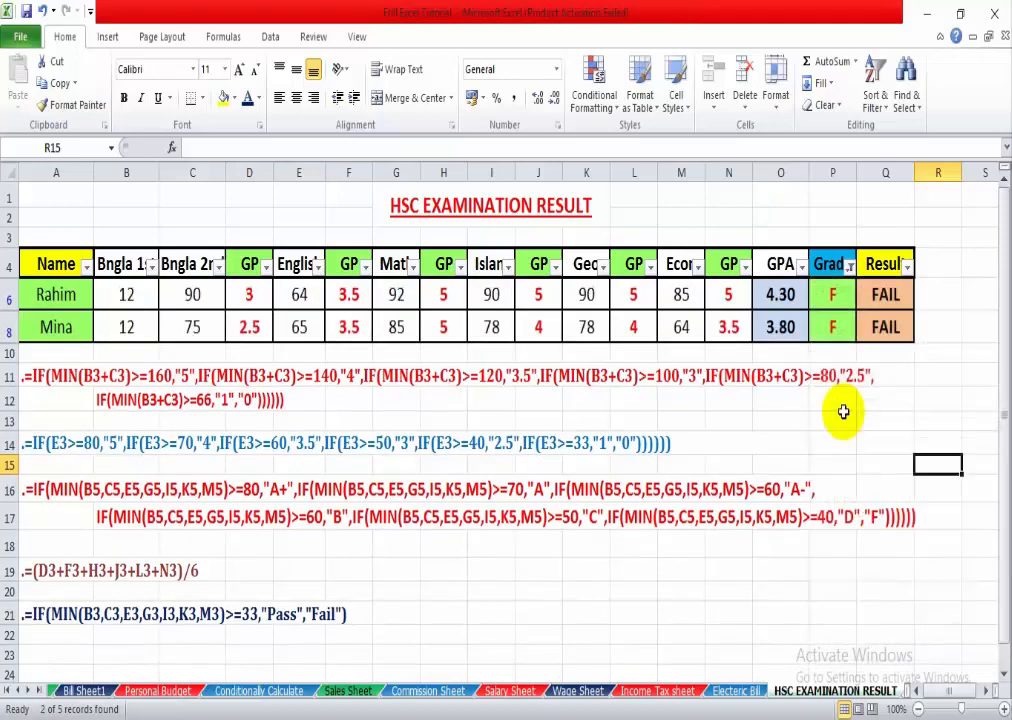
left_click(893, 357)
left_click(823, 332)
left_click(888, 398)
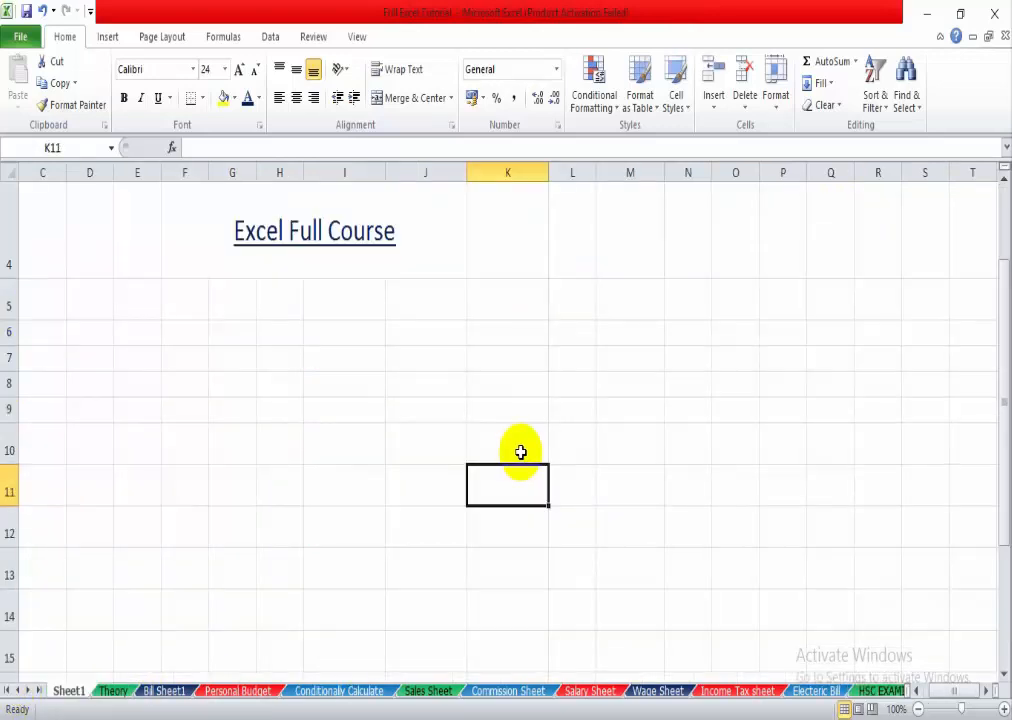
left_click(445, 405)
left_click(527, 390)
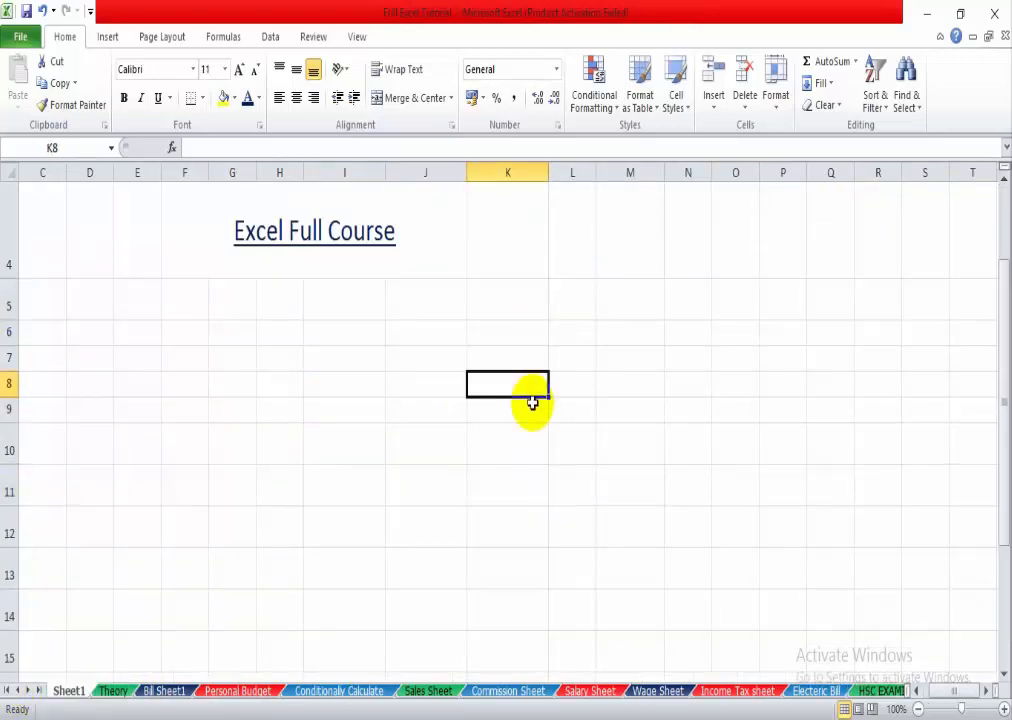
left_click(282, 383)
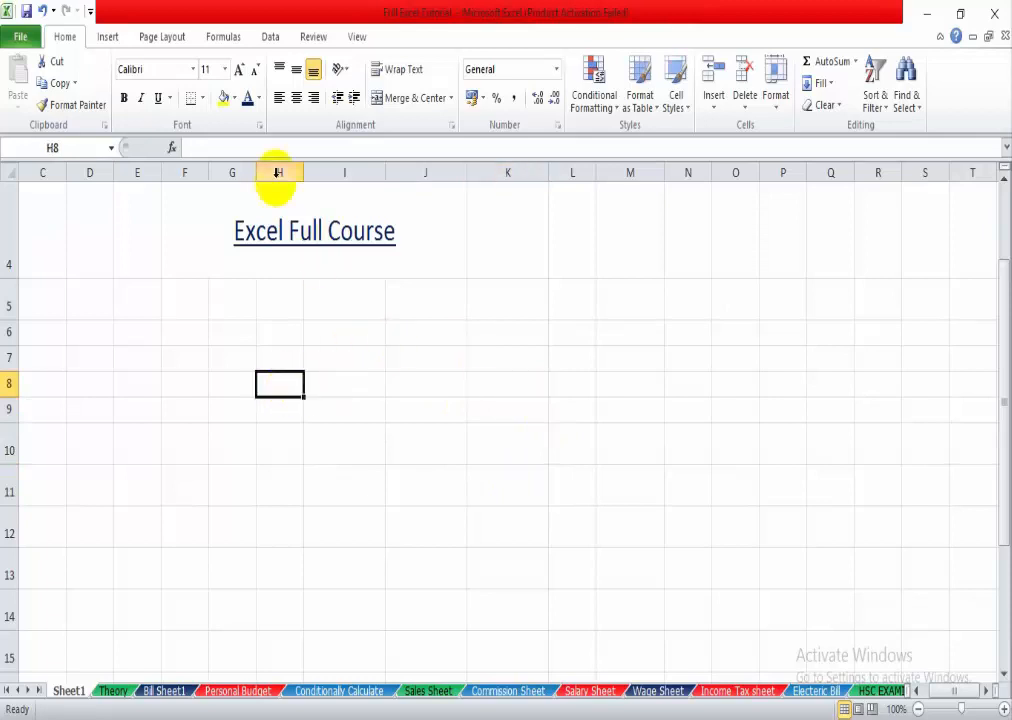
left_click(912, 100)
left_click(714, 219)
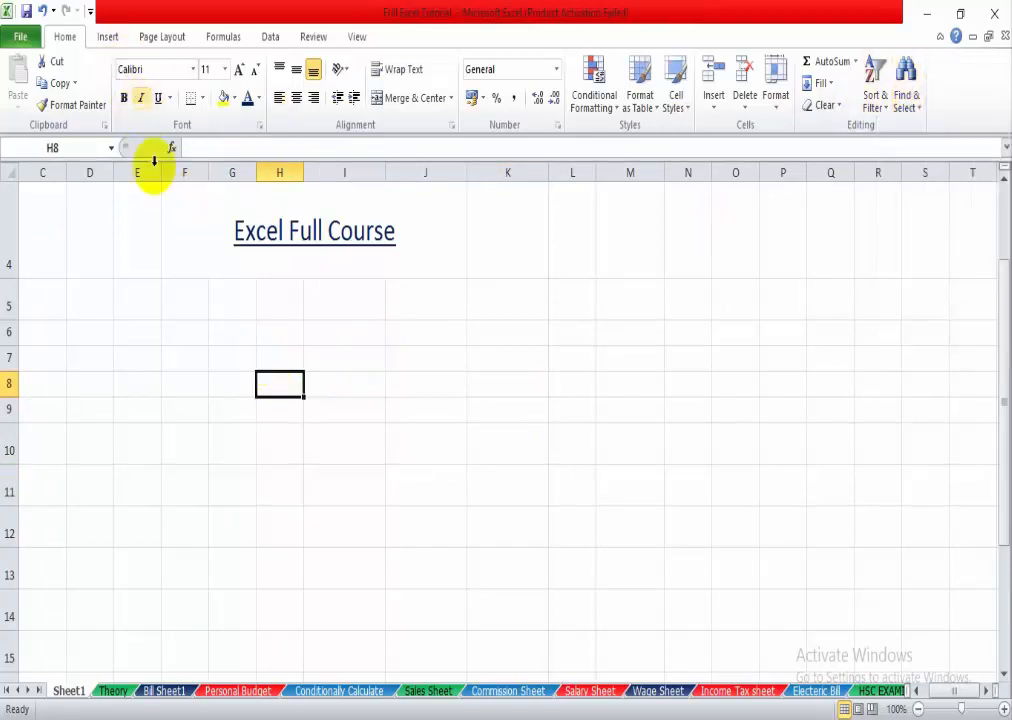
- Examine the Create Table dialog, the screenshot, column chart and WordArt insertion options, and the page layout commands, leaving the sheet unedited
left_click(106, 44)
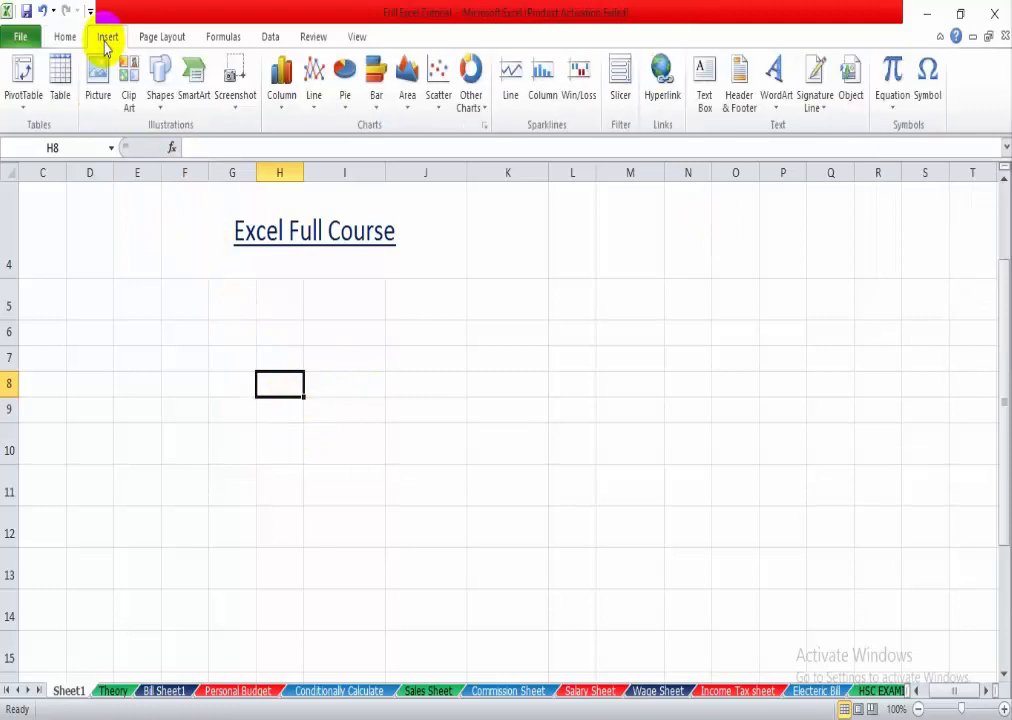
left_click(59, 95)
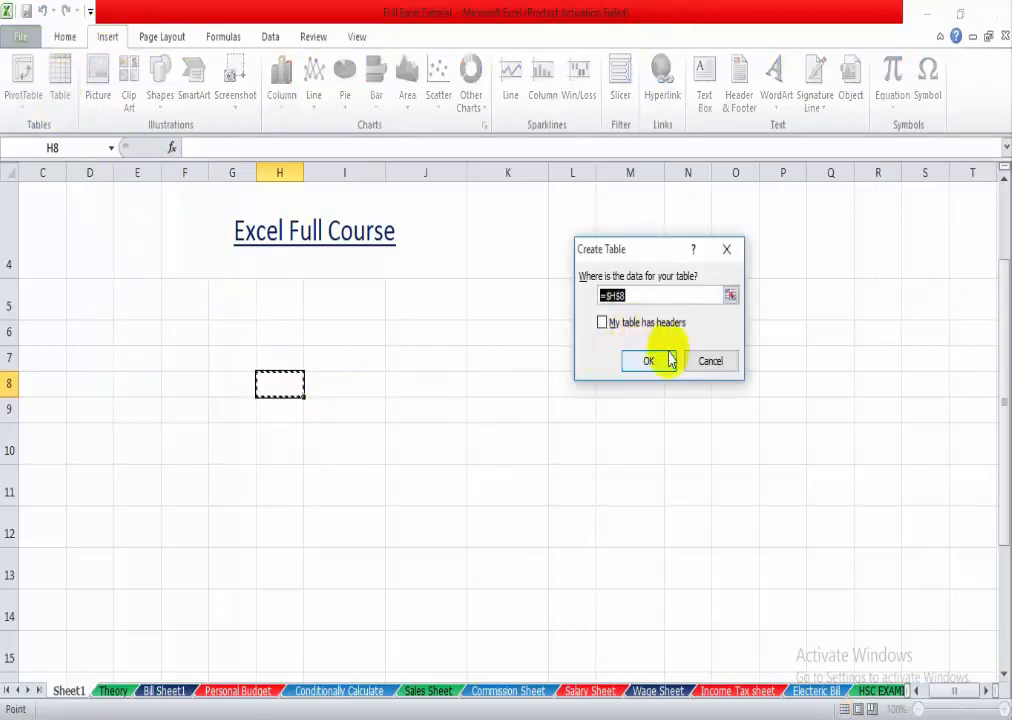
left_click(709, 361)
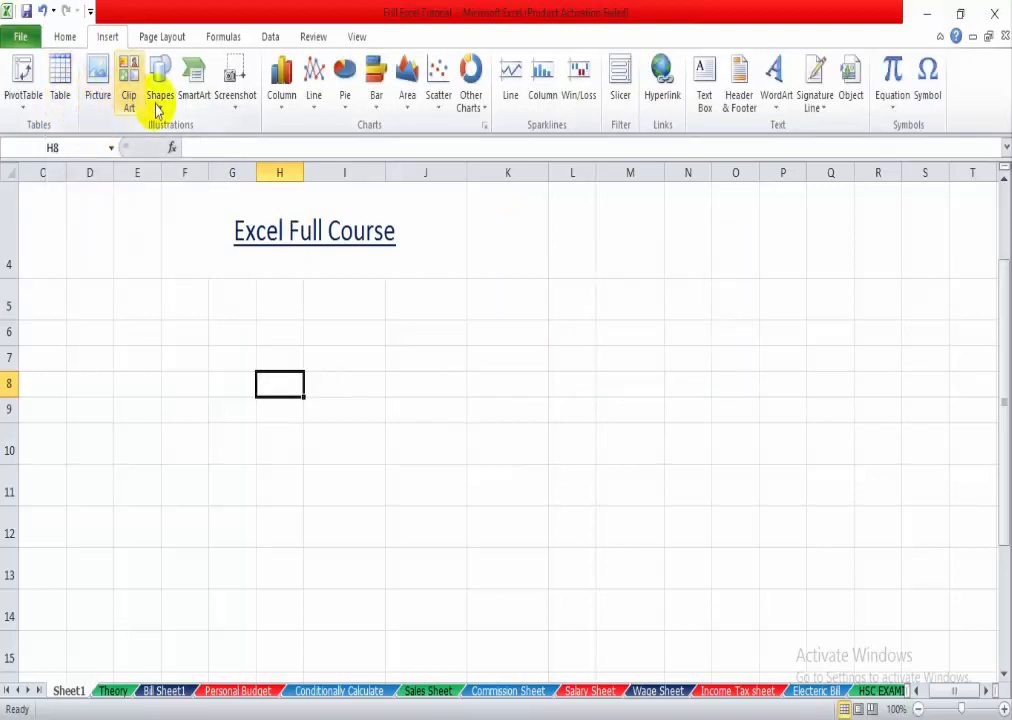
left_click(240, 108)
left_click(240, 110)
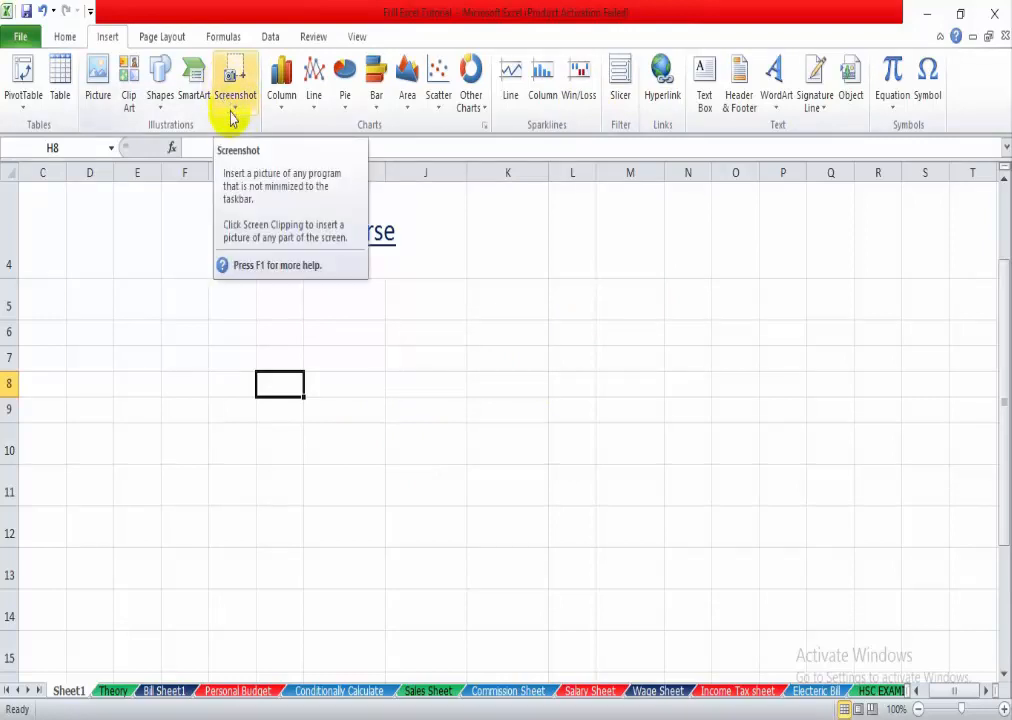
left_click(278, 104)
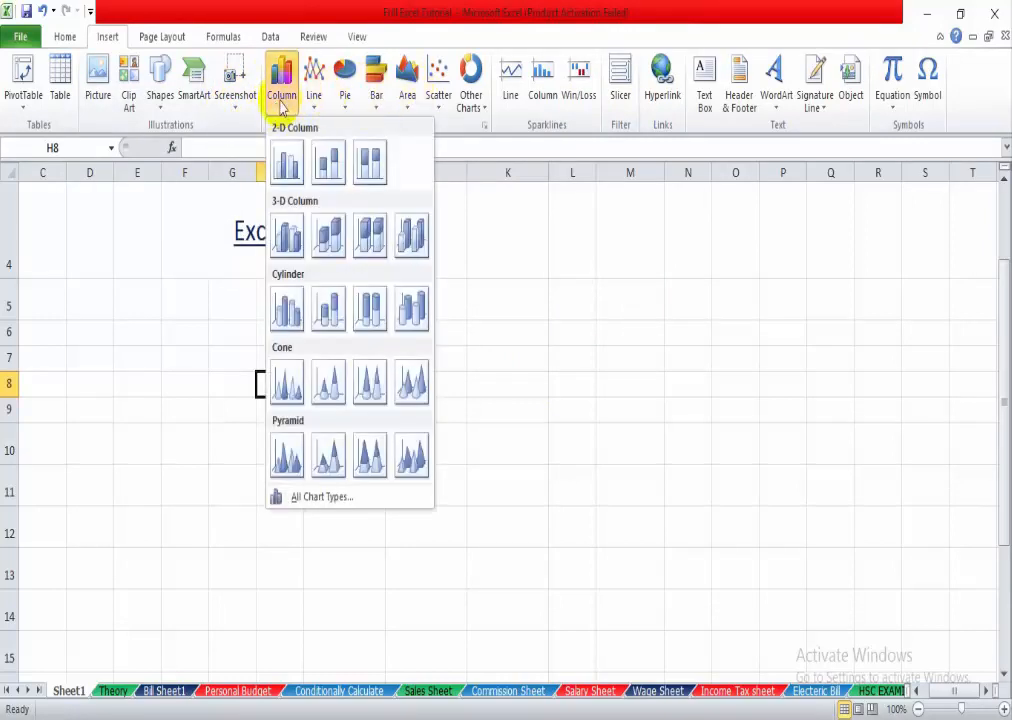
left_click(281, 112)
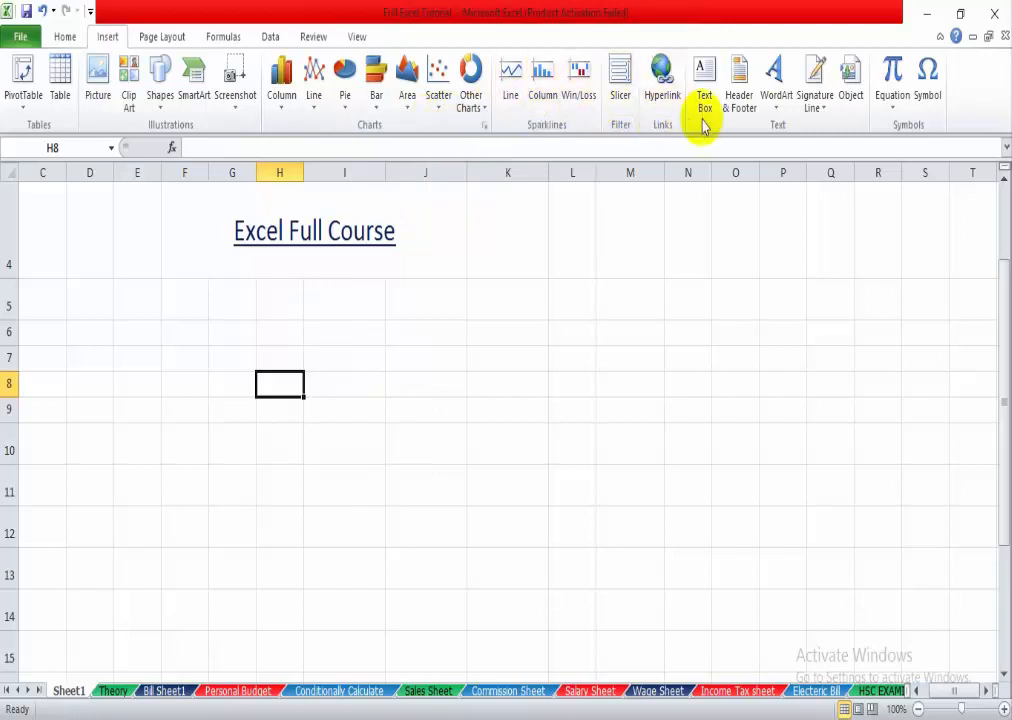
left_click(776, 110)
left_click(776, 114)
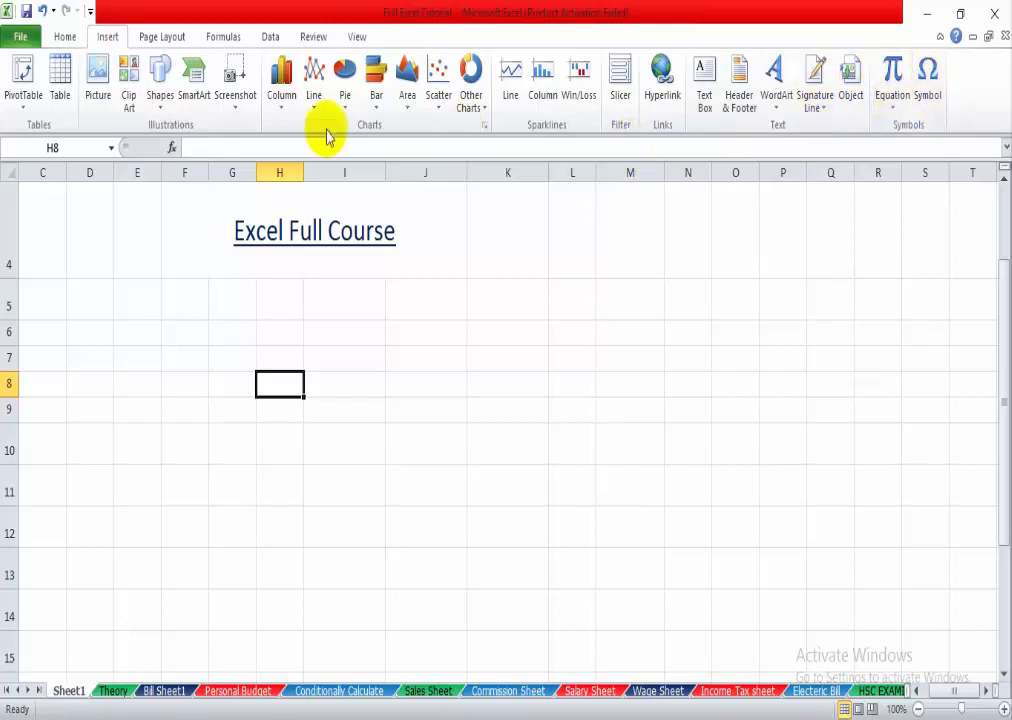
left_click(160, 36)
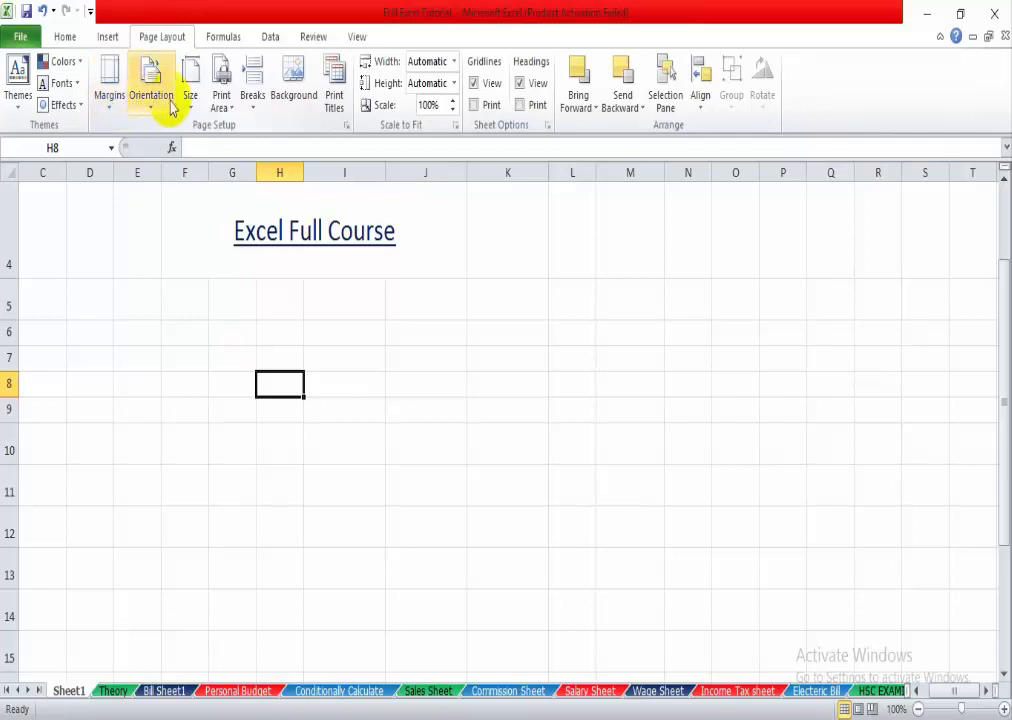
left_click(225, 108)
left_click(279, 430)
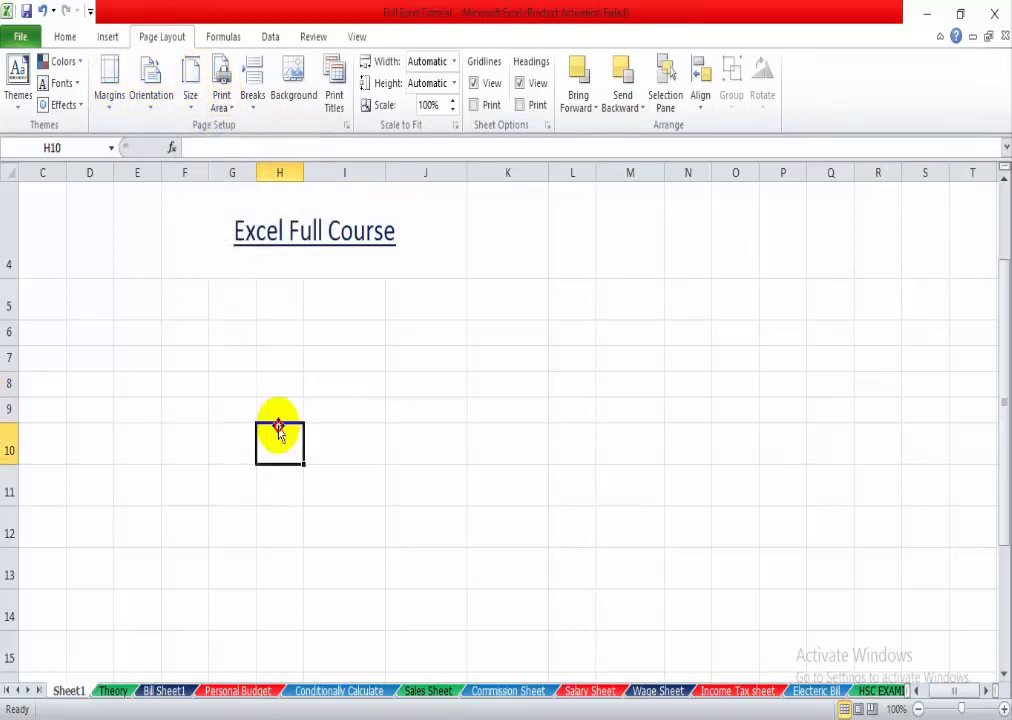
left_click(358, 335)
scroll(345, 442, "up", 1)
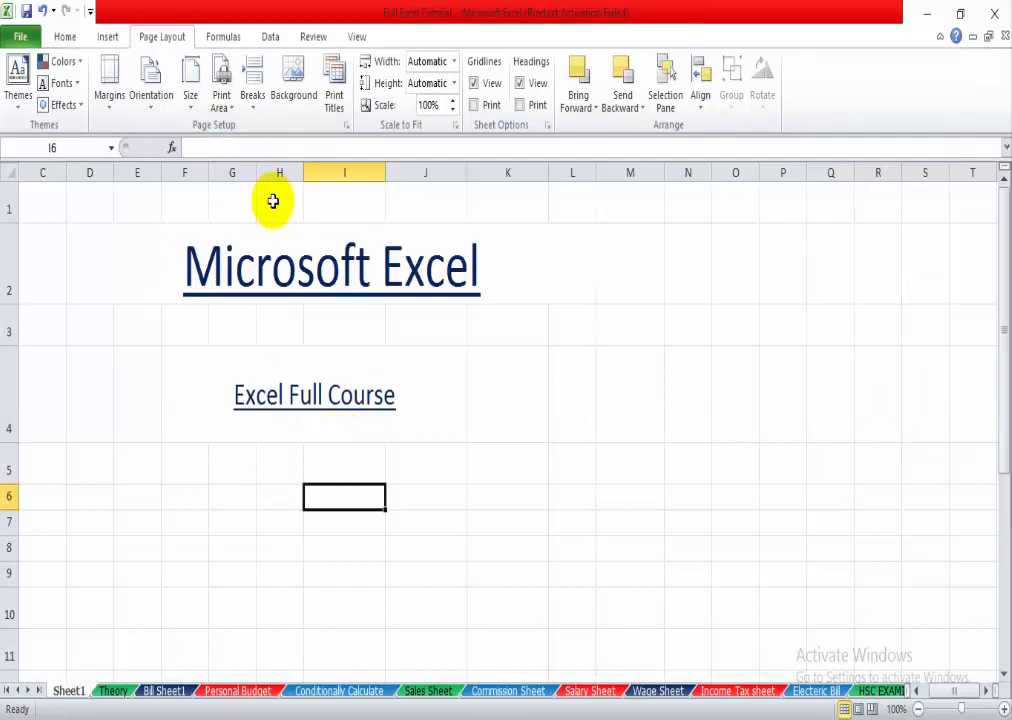
left_click(580, 332)
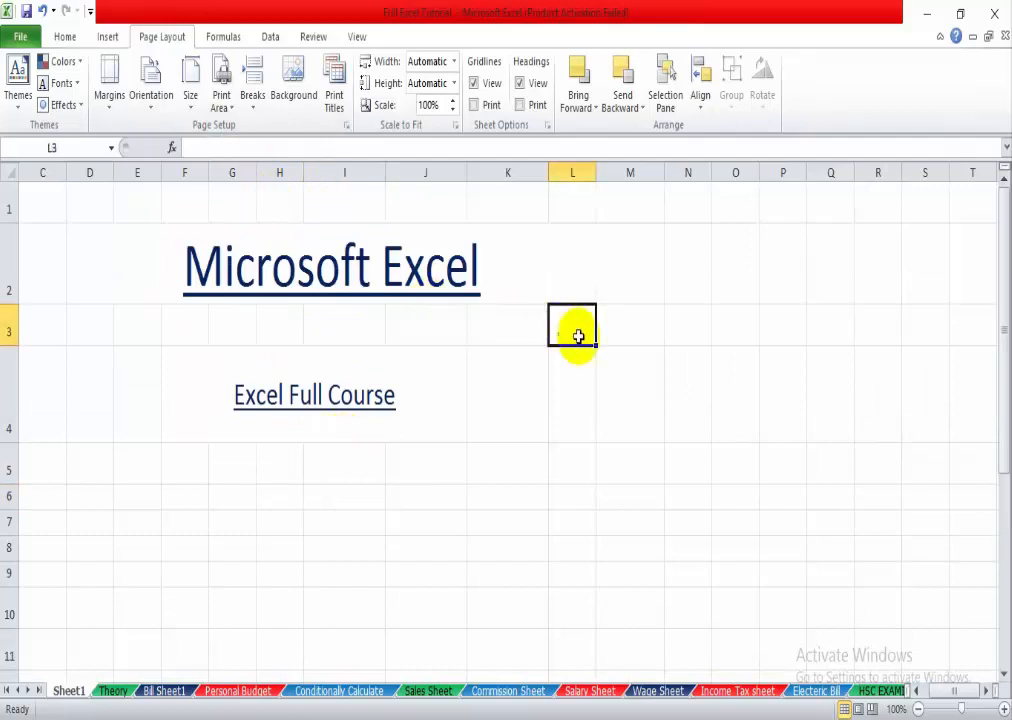
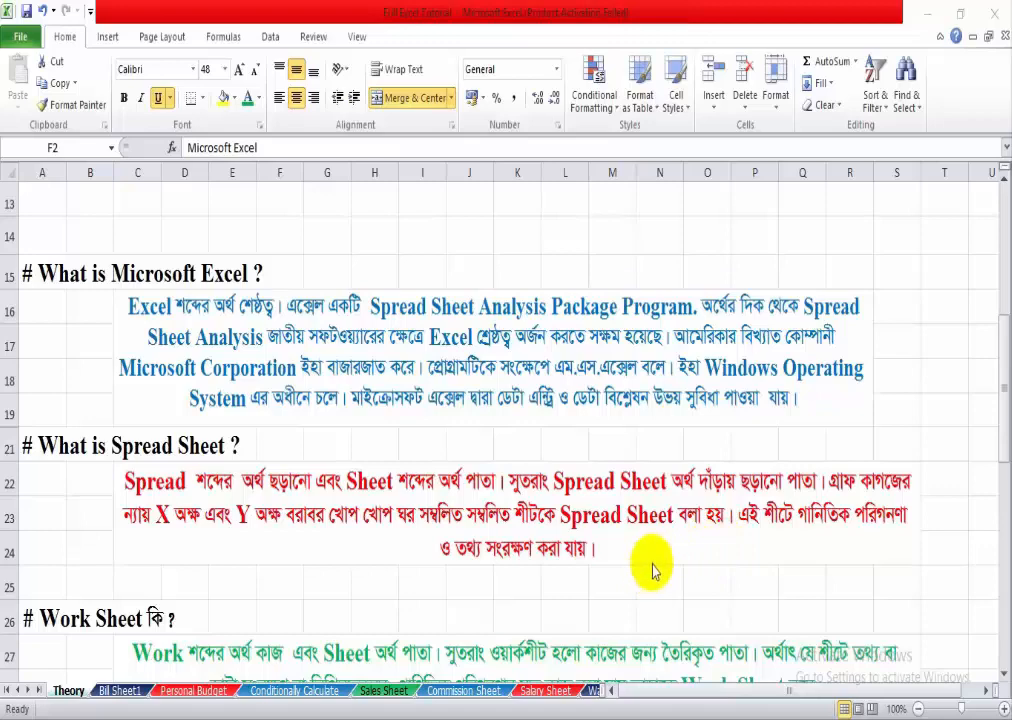
- Read the Theory sheet's sections explaining Microsoft Excel, Spread Sheet, Work Sheet and Workbook
left_click(536, 240)
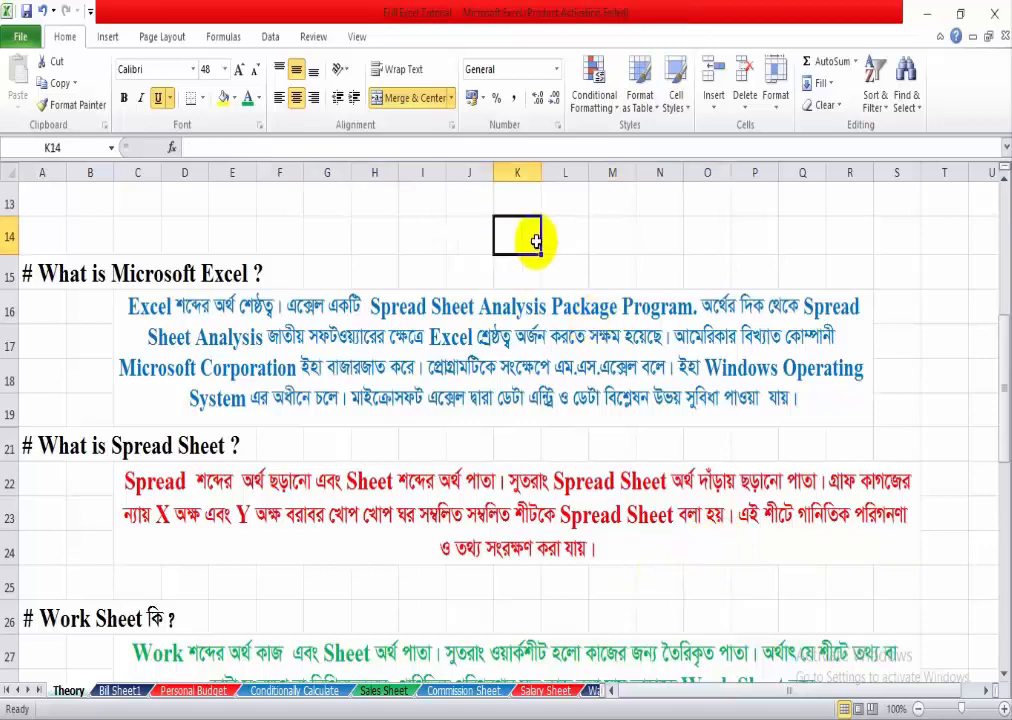
left_click(612, 238)
left_click(748, 236)
left_click(655, 241)
left_click(468, 238)
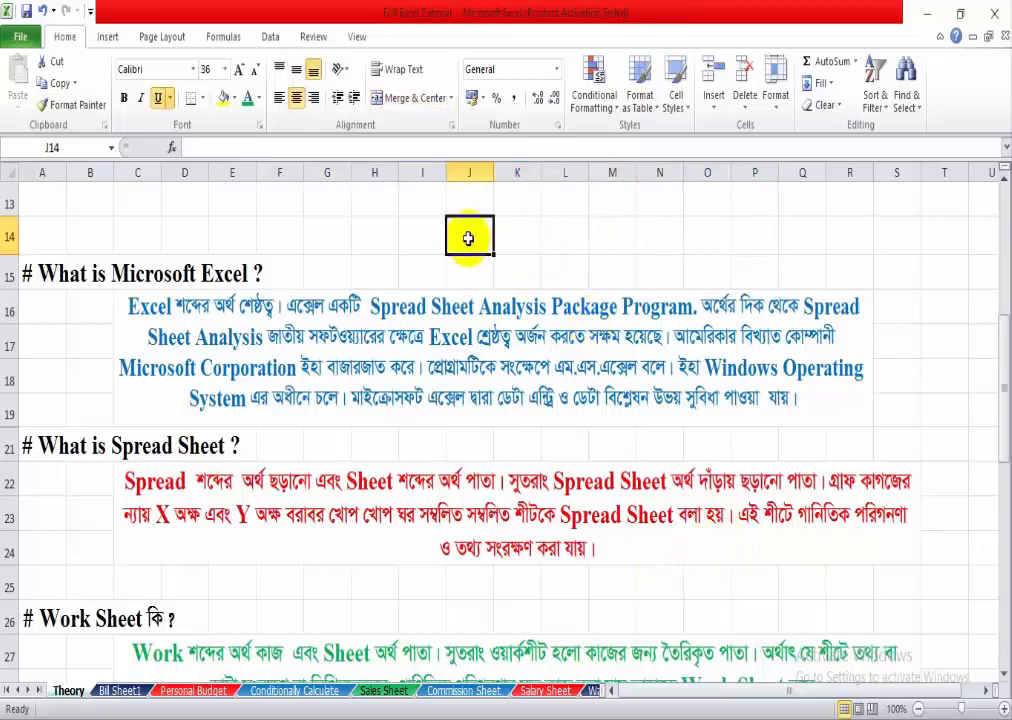
left_click_drag(466, 204, 474, 267)
left_click_drag(416, 231, 757, 243)
left_click(655, 246)
left_click(477, 245)
left_click(526, 247)
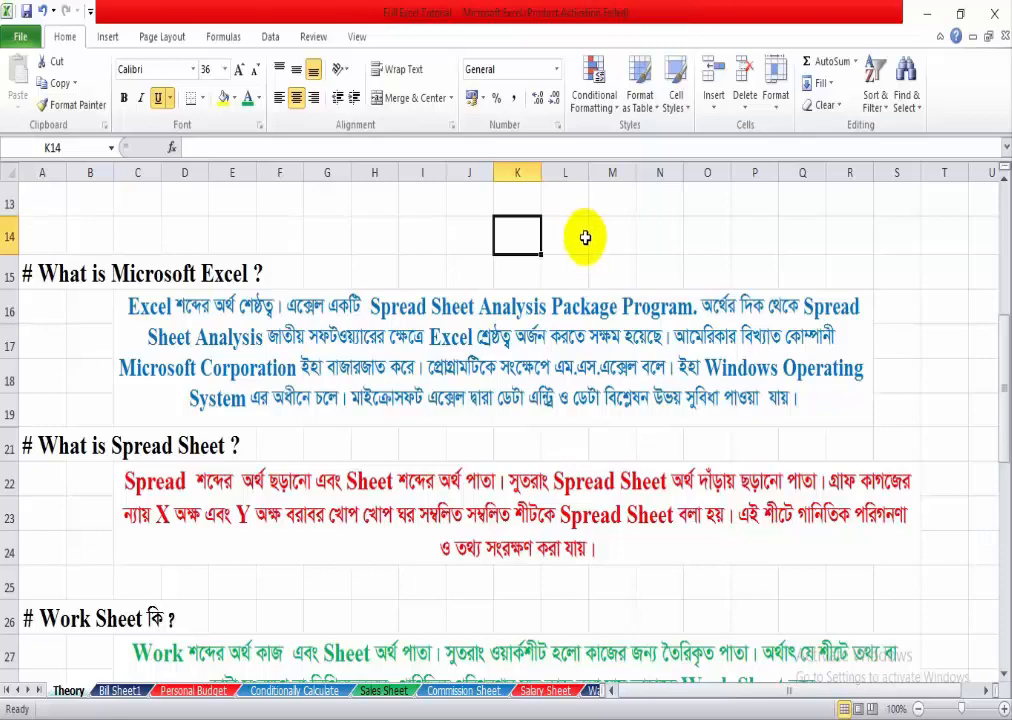
scroll(870, 432, "down", 1)
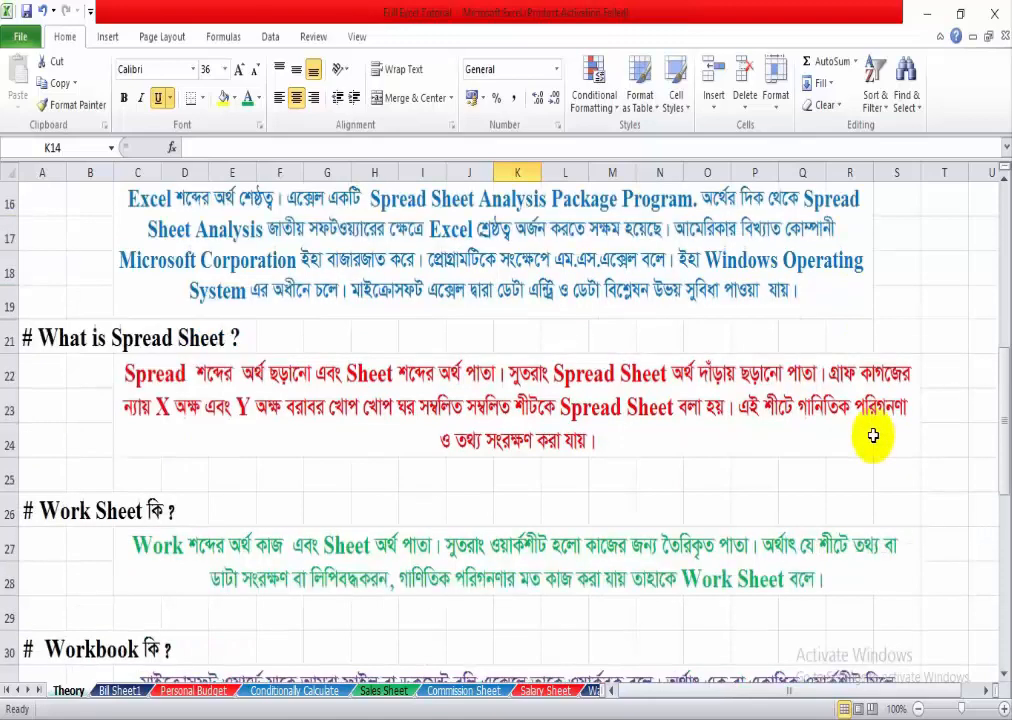
scroll(872, 436, "down", 1)
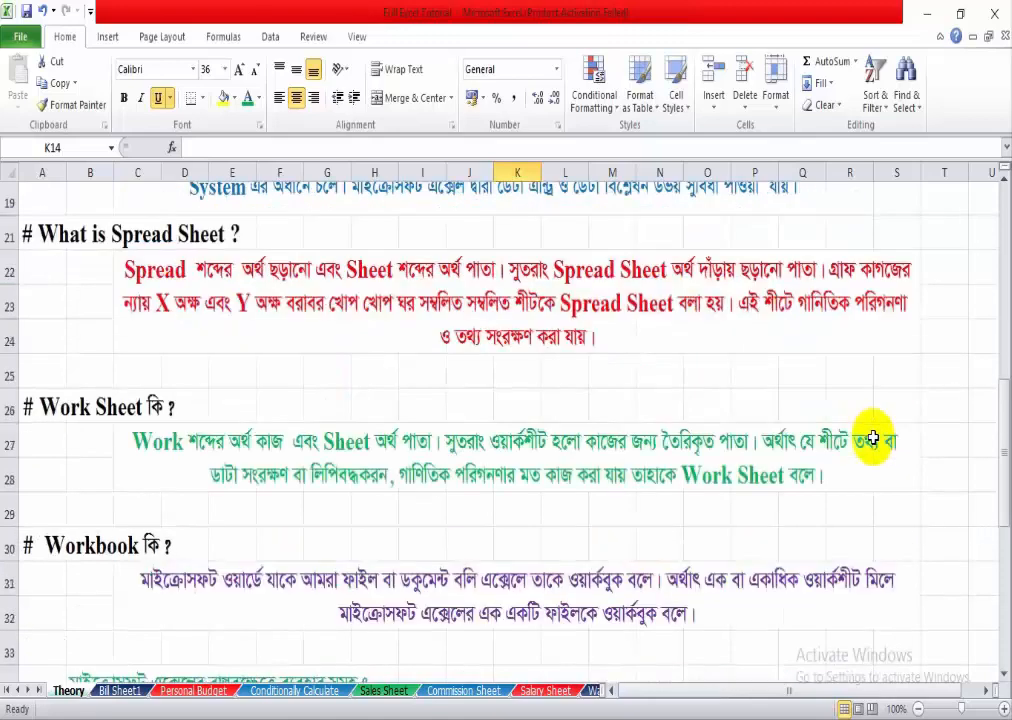
left_click(381, 404)
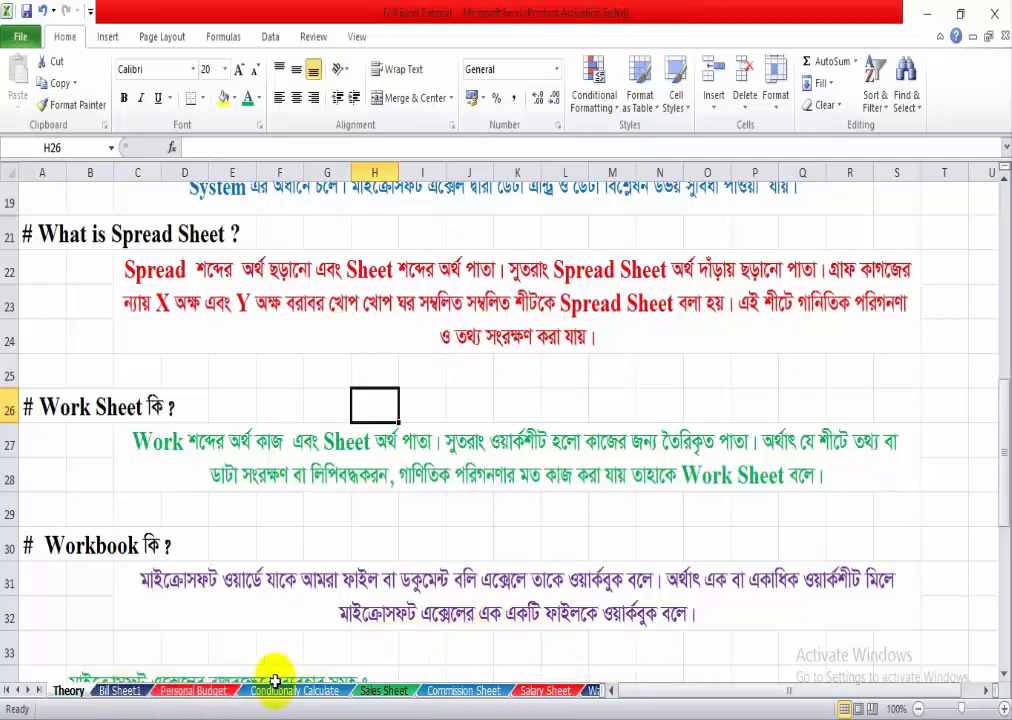
- Add two new blank worksheets after the HSC EXAMINATION RESULT sheet
left_click(33, 691)
left_click(33, 691)
left_click(33, 691)
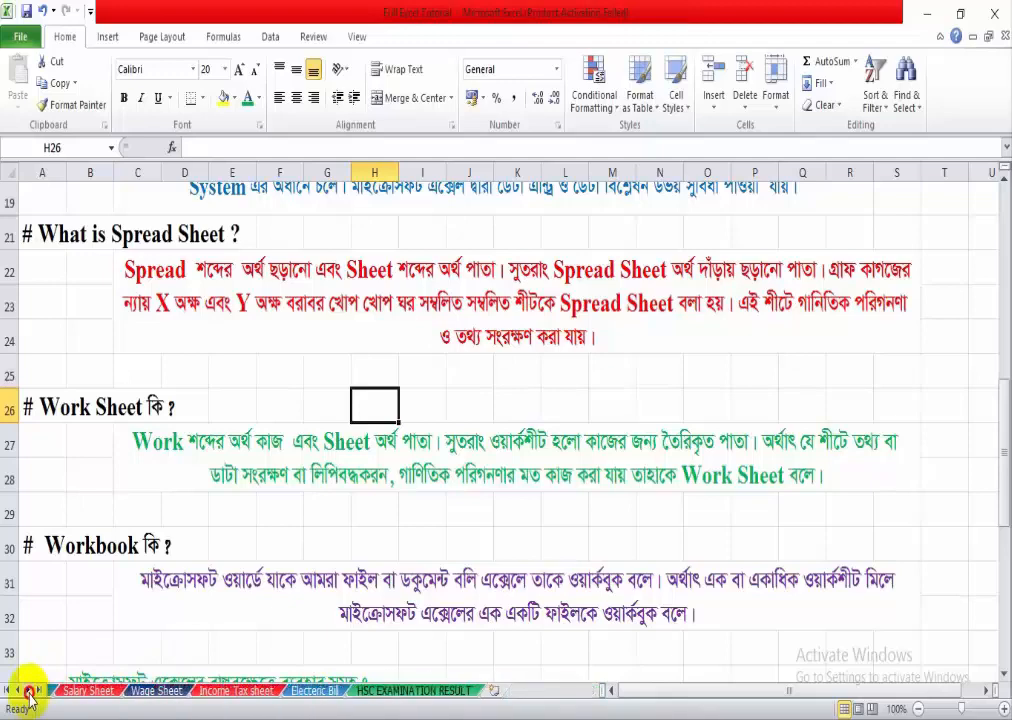
left_click(495, 692)
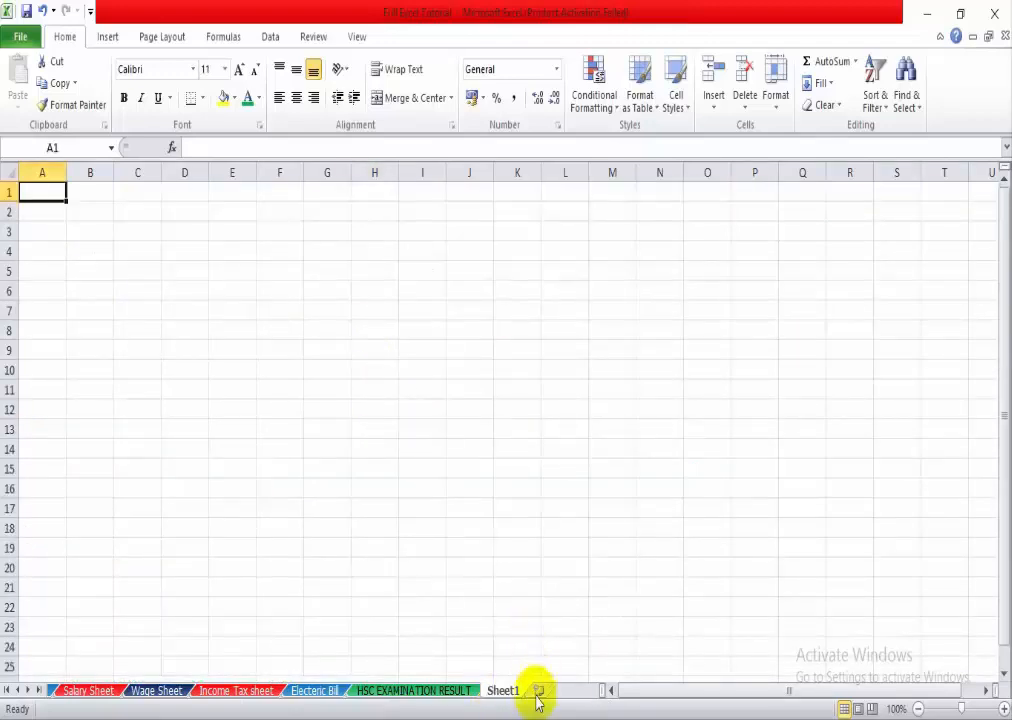
left_click(538, 692)
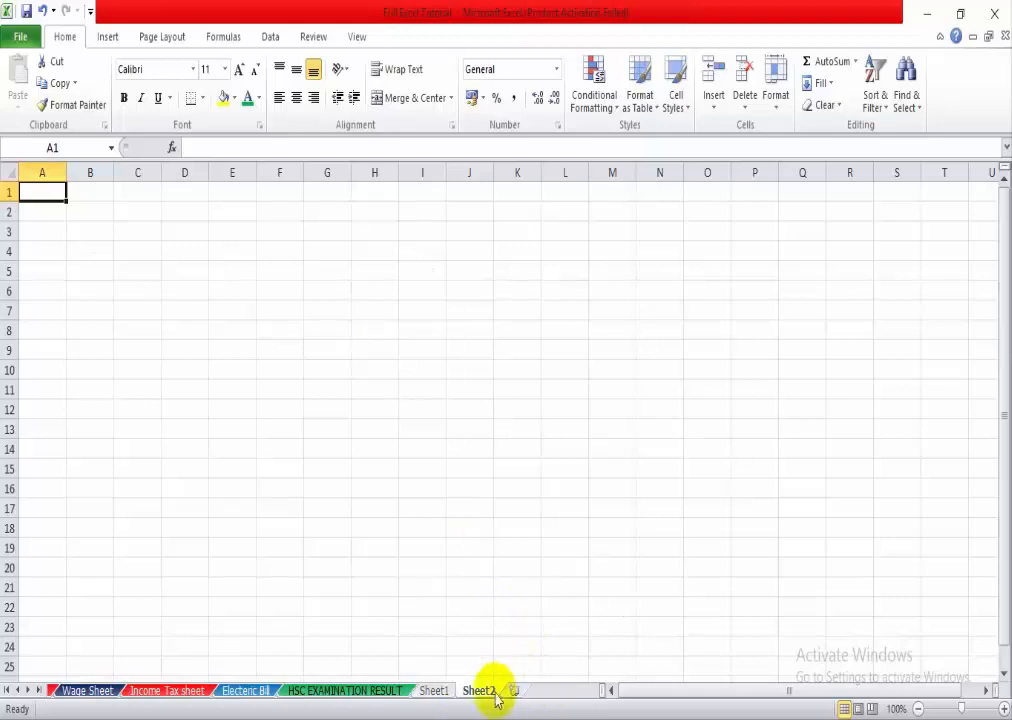
- Point out a column and a row on the blank Sheet1 by selecting column C and row 7
left_click(443, 692)
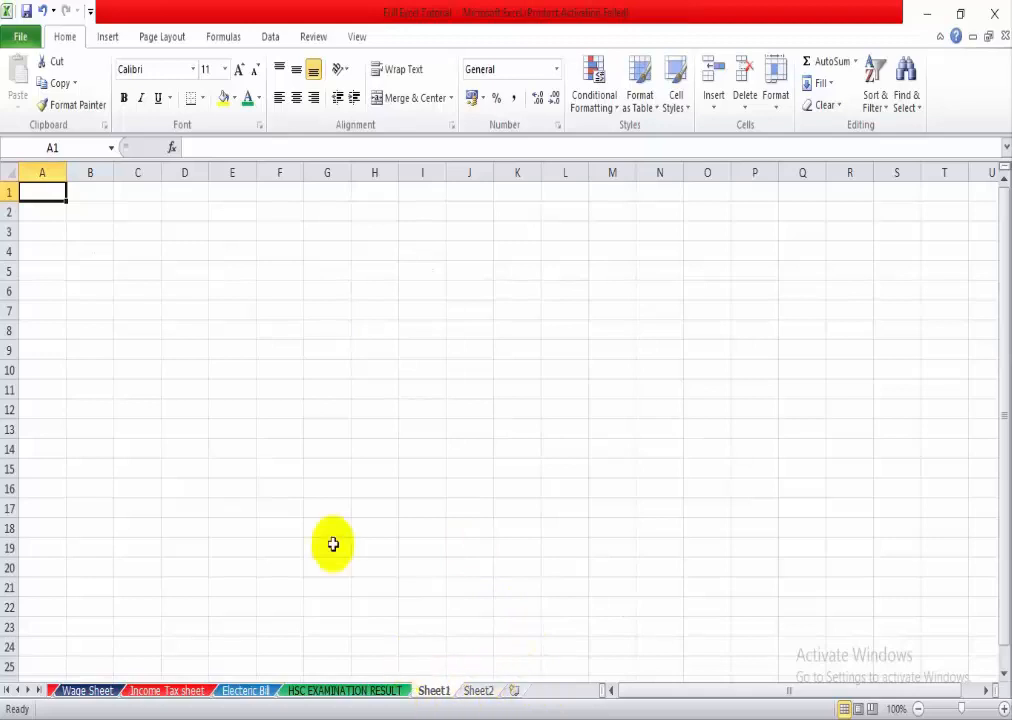
left_click(140, 174)
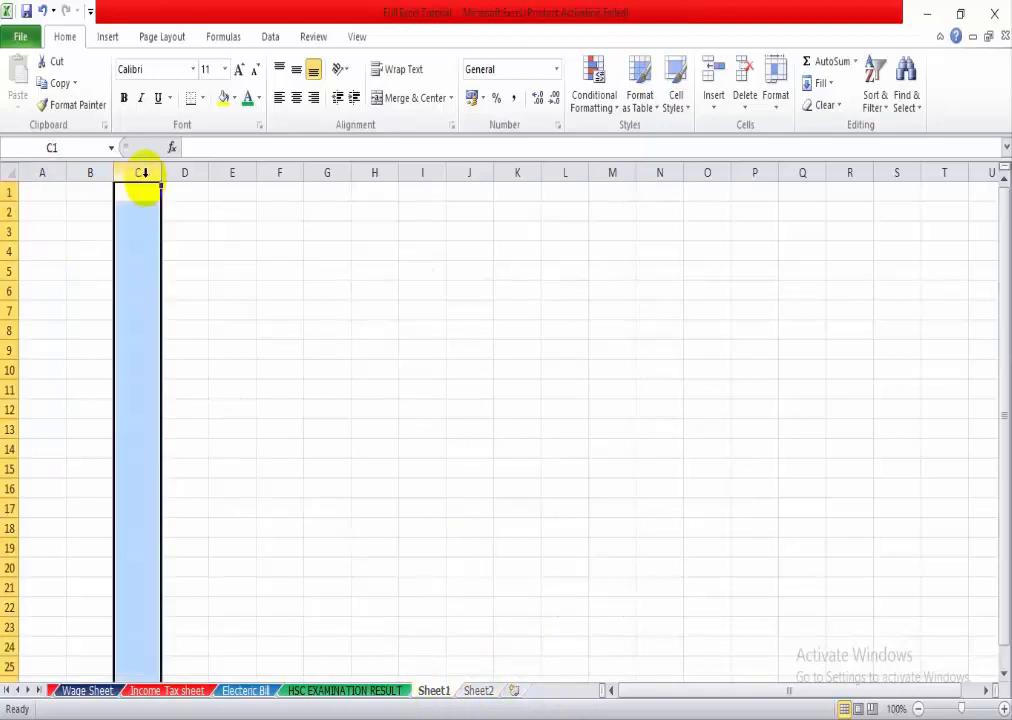
left_click(10, 310)
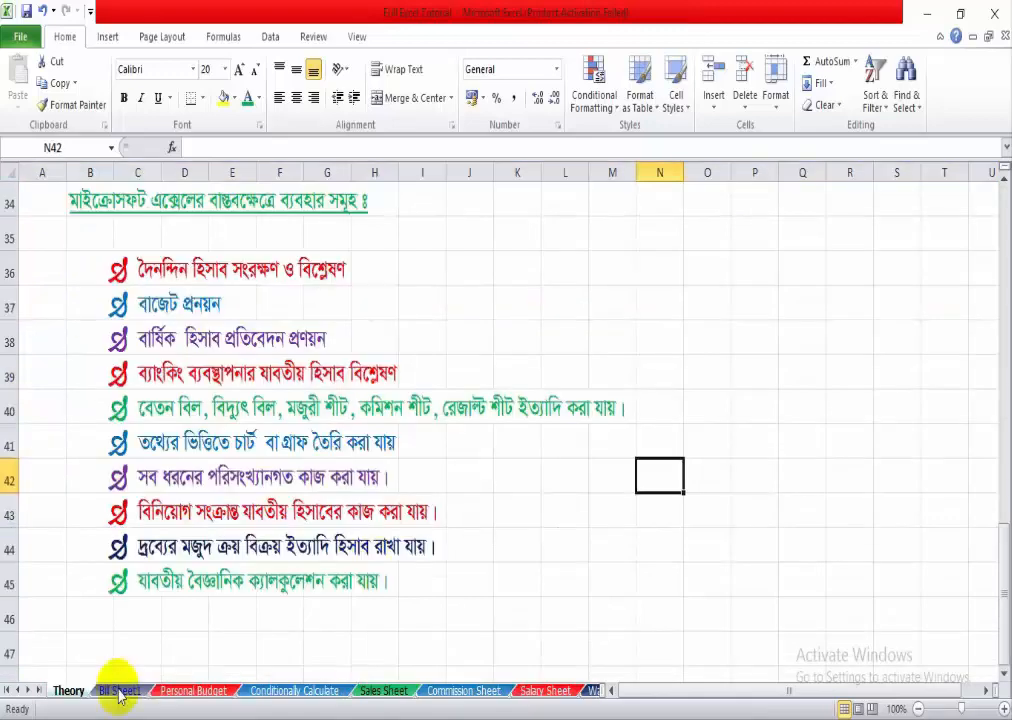
- Switch to the Bill Sheet1 worksheet and select an empty cell outside the bill table
left_click(118, 691)
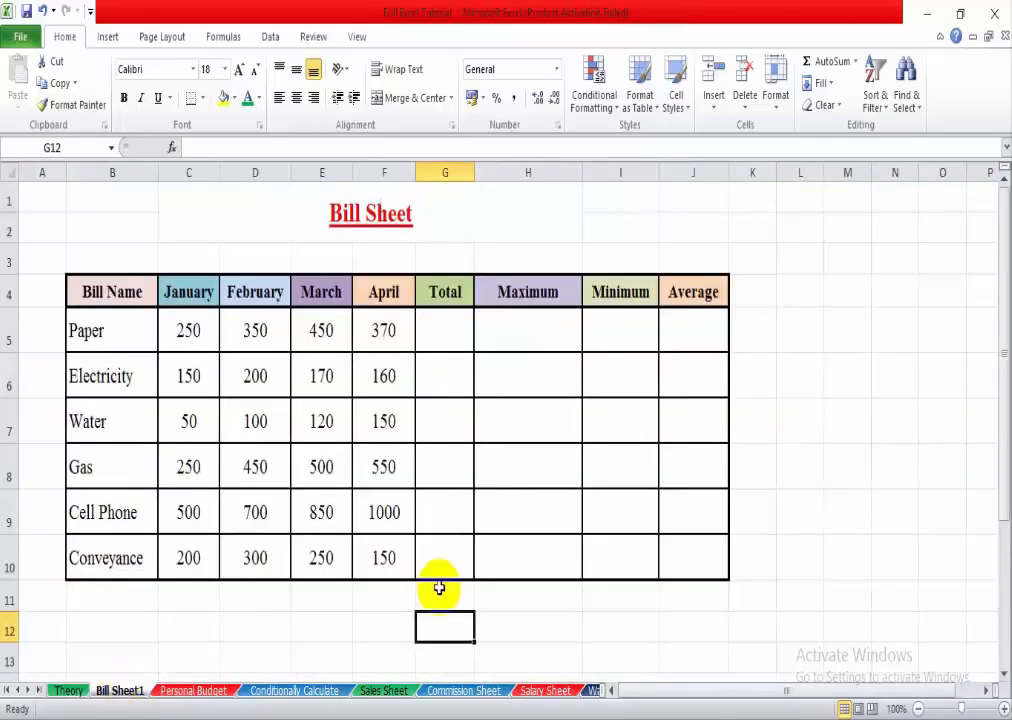
left_click(632, 600)
left_click(829, 472)
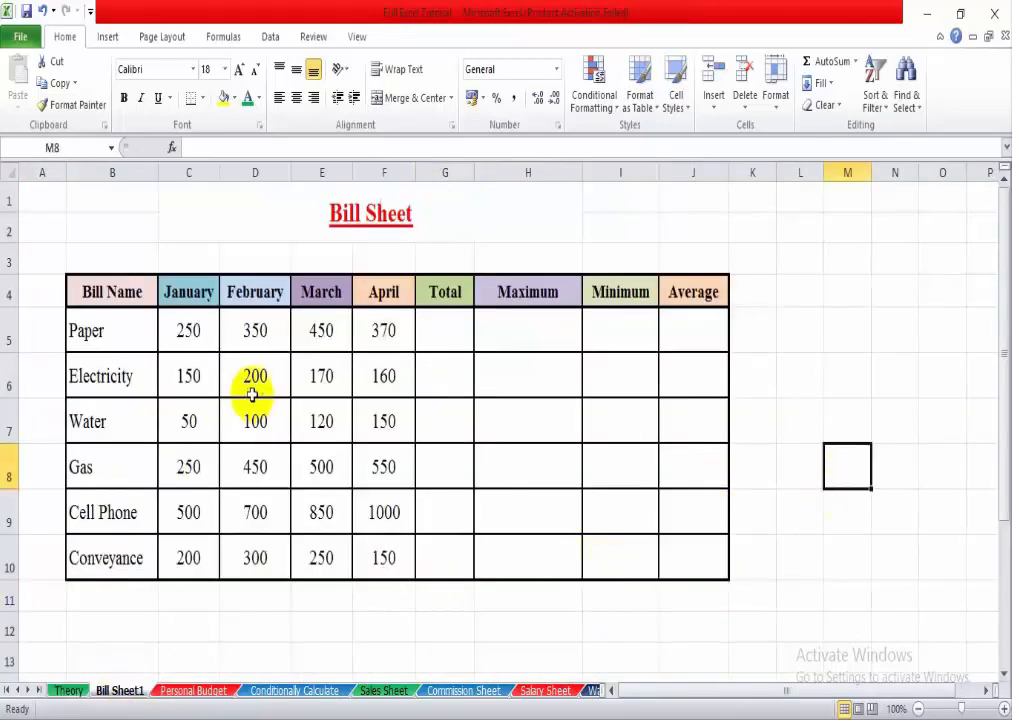
- Point out the Bill Name column by selecting its heading and the bill entries from Paper down to Conveyance
left_click(113, 291)
left_click(130, 331)
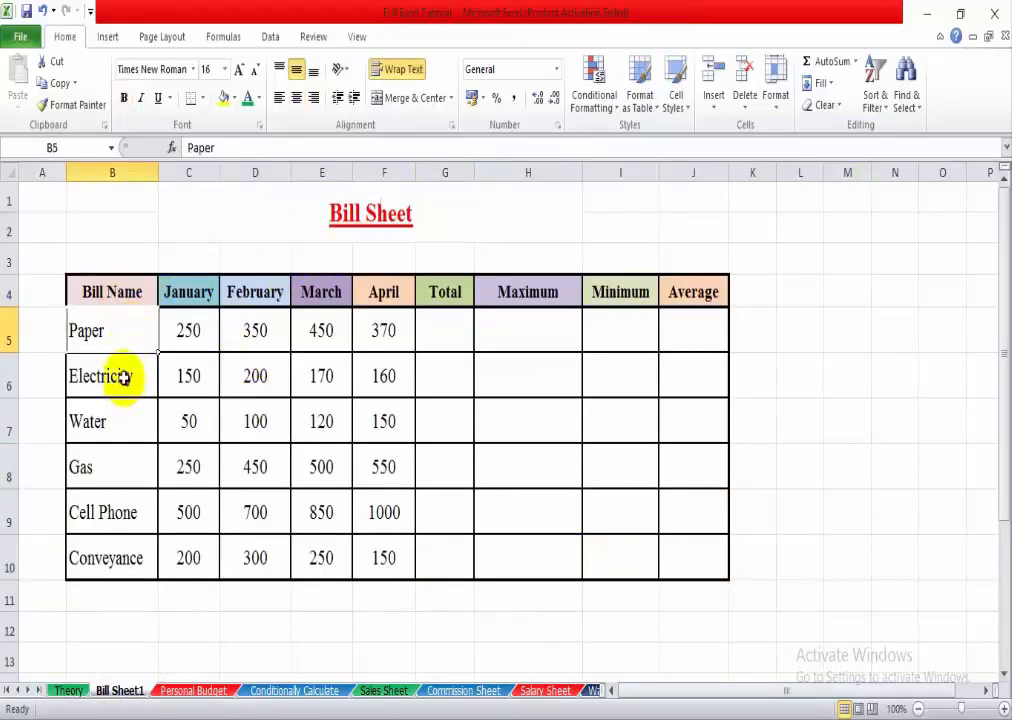
left_click(131, 375)
left_click(124, 423)
left_click(124, 515)
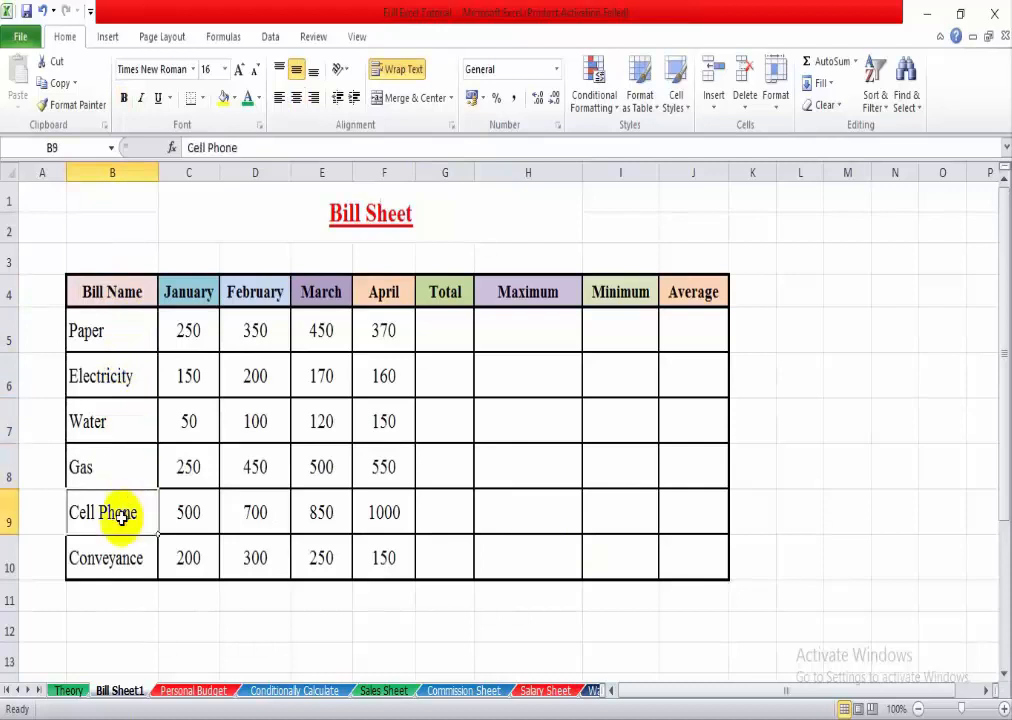
left_click(124, 565)
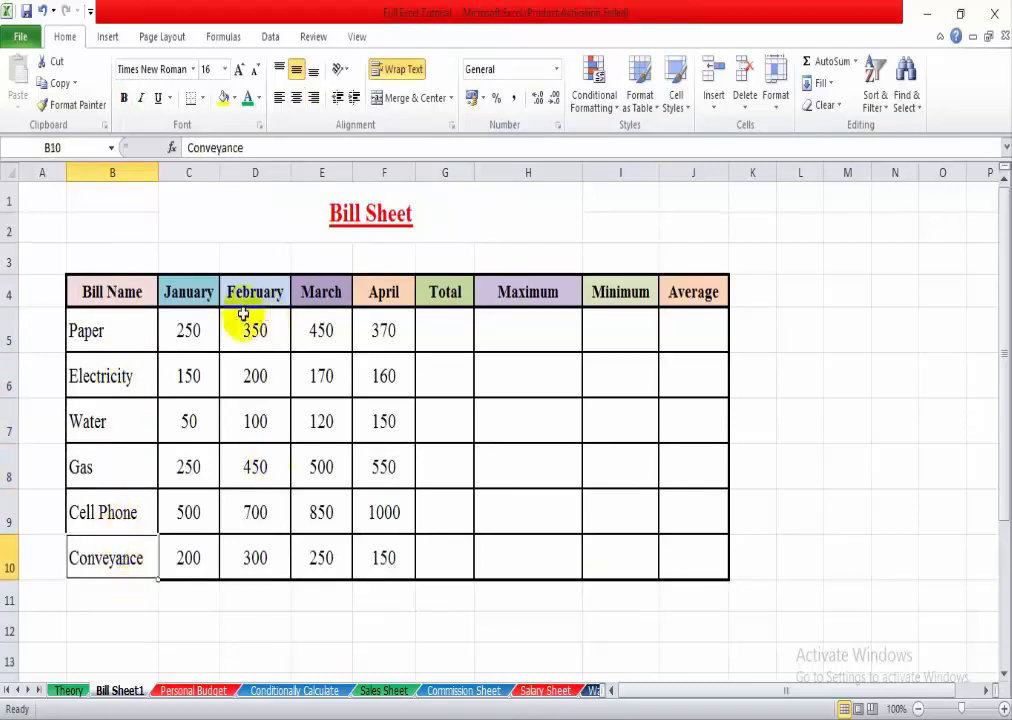
- Point out the monthly bill amounts by selecting the January, February, March and April figures one column after another
left_click(194, 326)
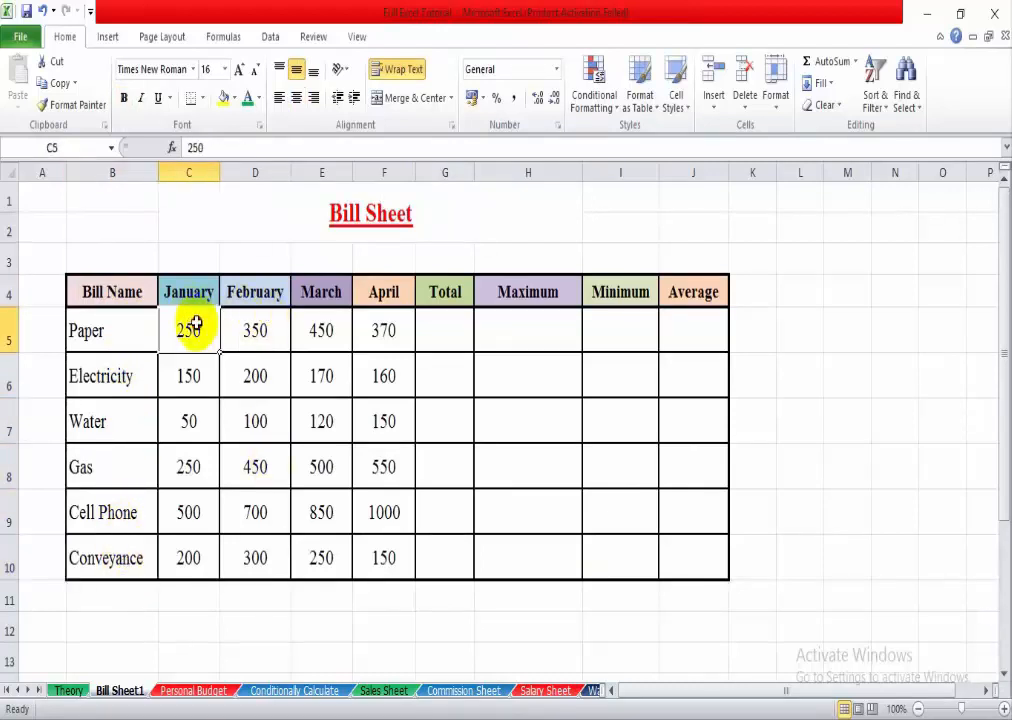
left_click_drag(194, 326, 188, 558)
left_click_drag(256, 330, 269, 553)
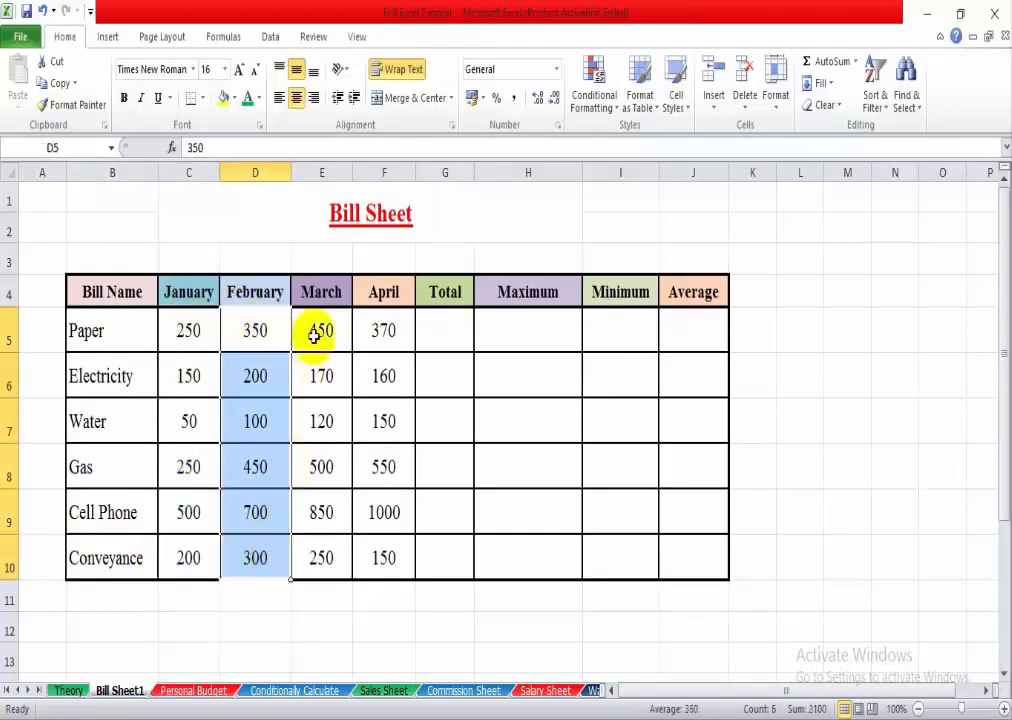
left_click_drag(318, 330, 332, 548)
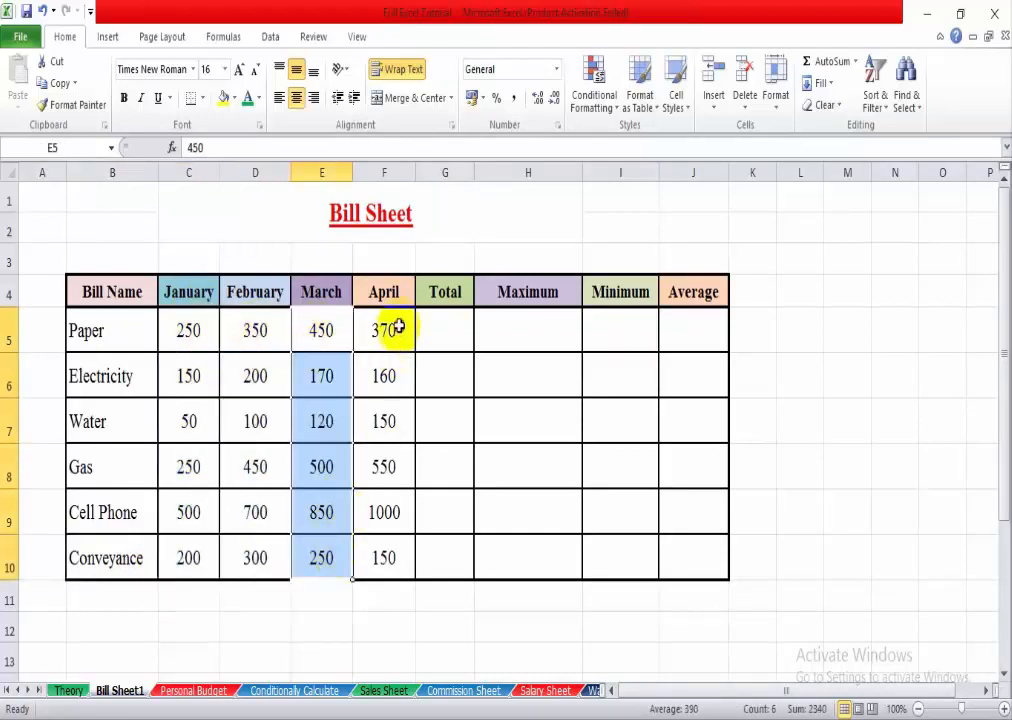
left_click_drag(394, 326, 398, 558)
left_click(519, 385)
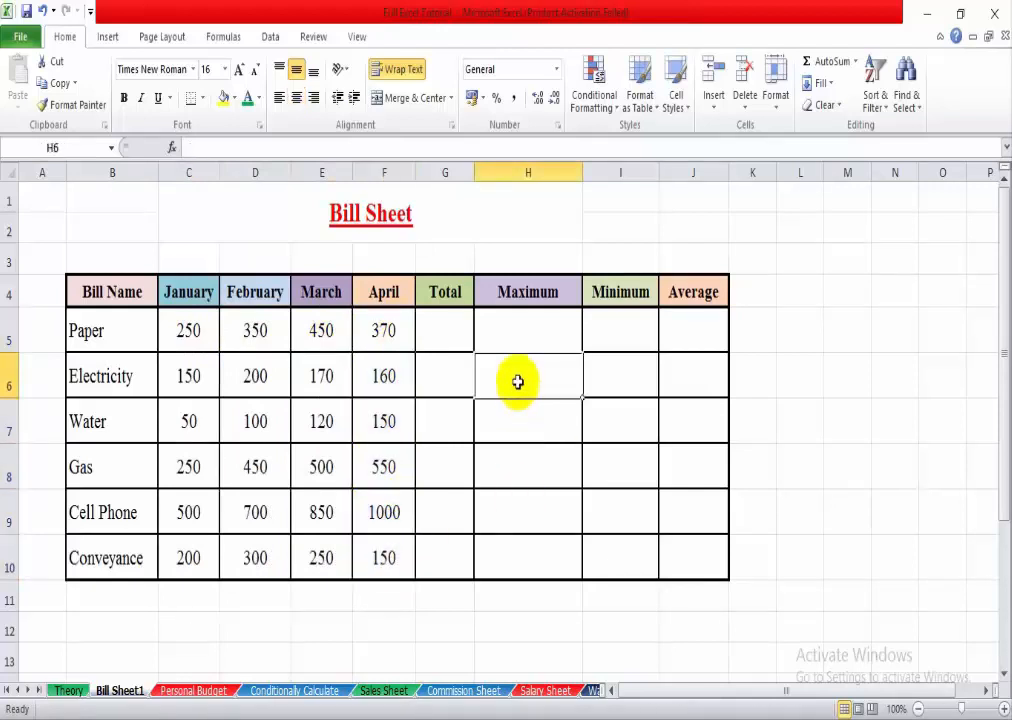
- Total the Paper bill's January to April amounts in cell G5 with the formula =SUM(C5:F5)
left_click_drag(188, 332, 386, 333)
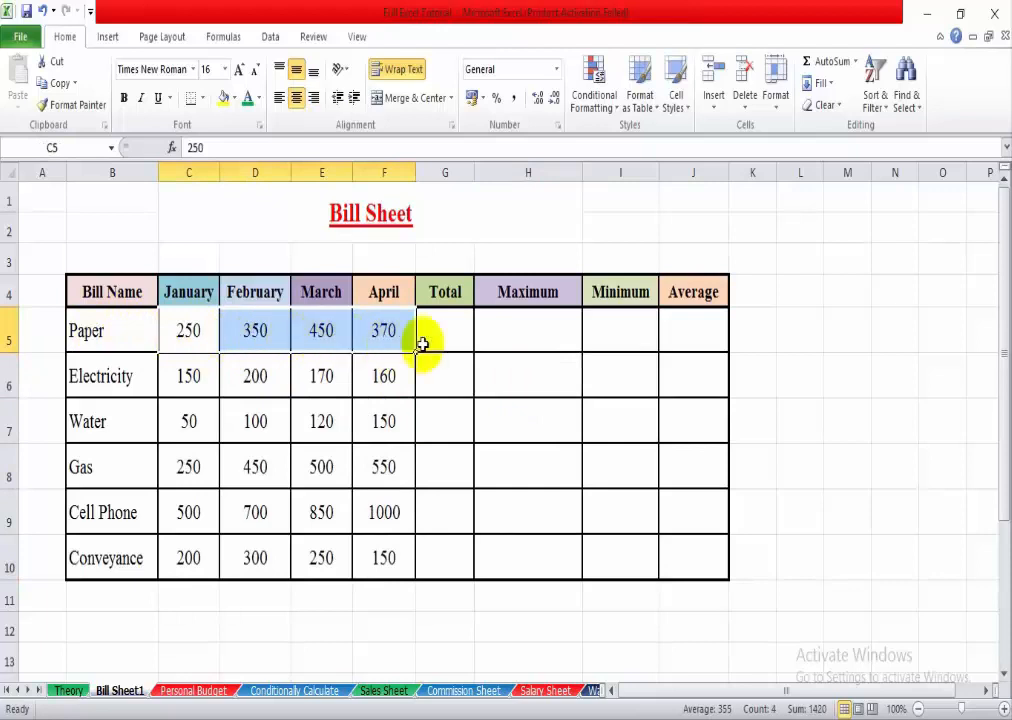
left_click(467, 335)
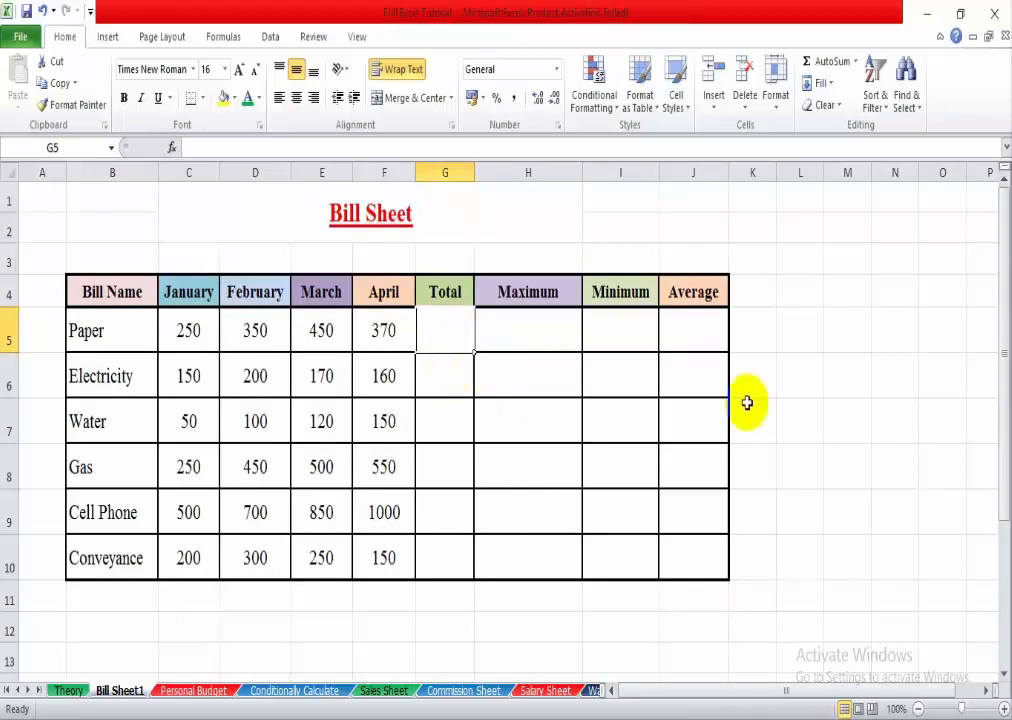
type("=")
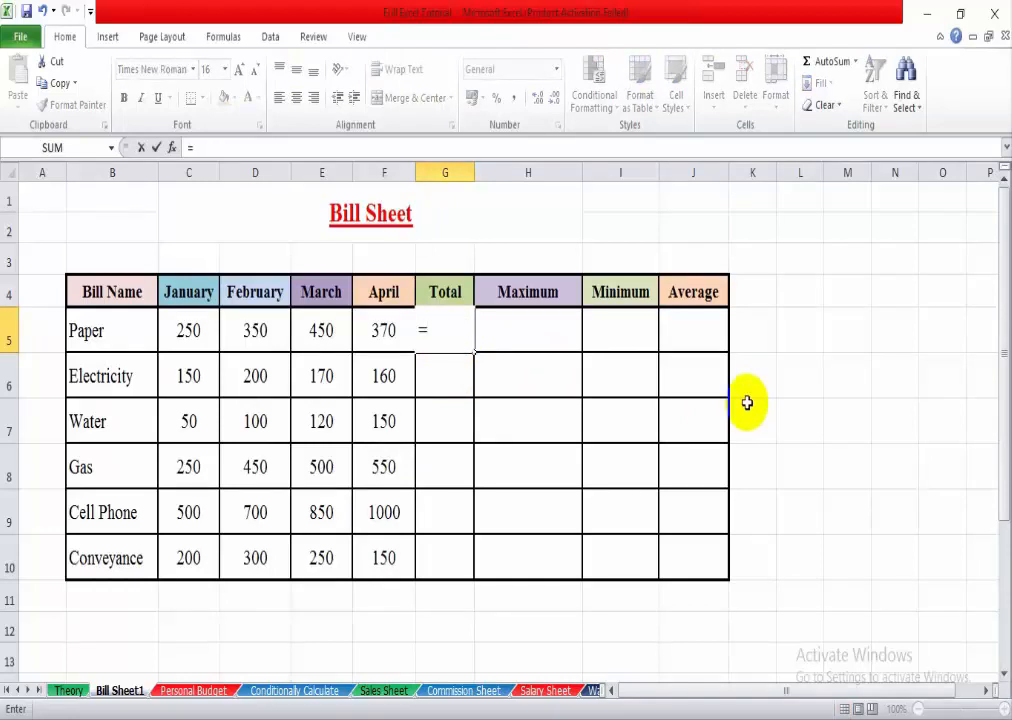
type("sum")
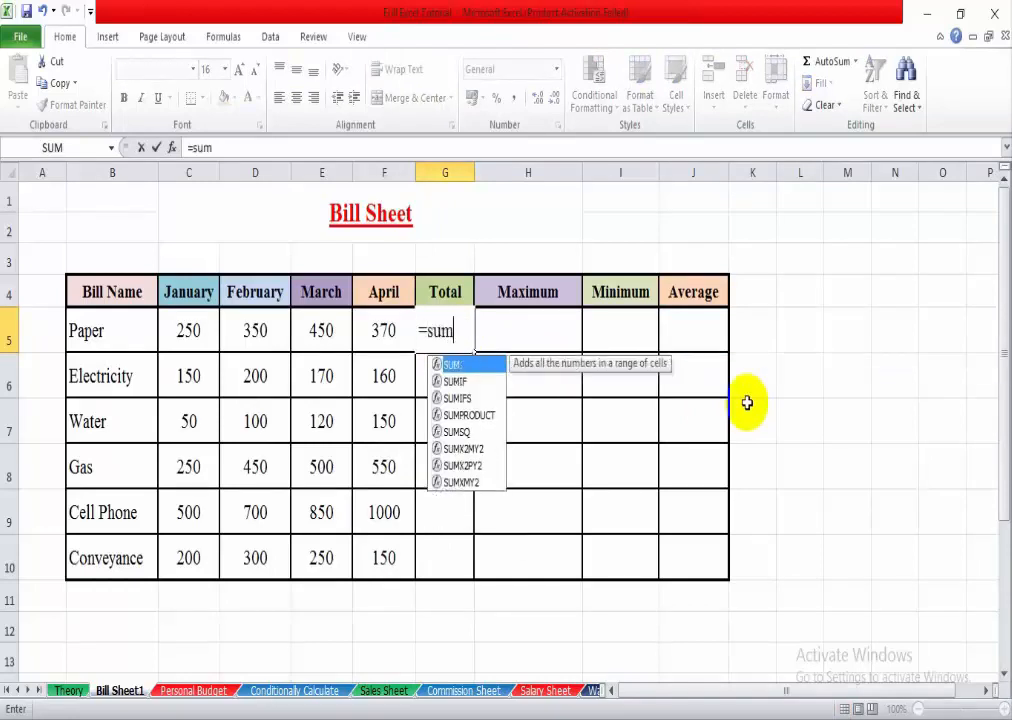
type("(")
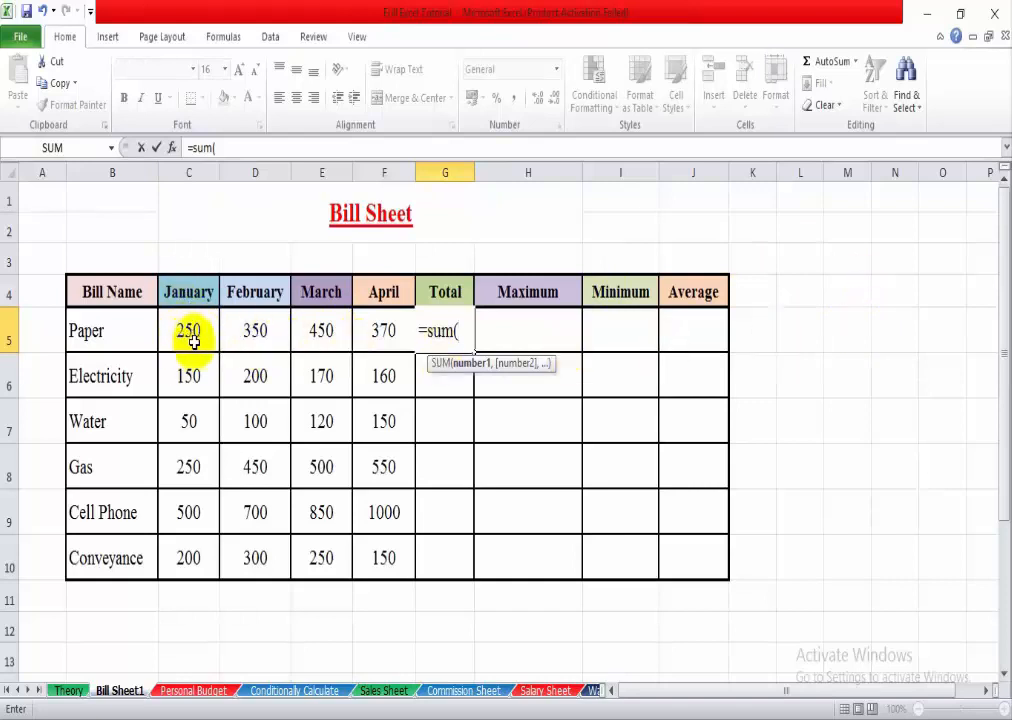
type("c5")
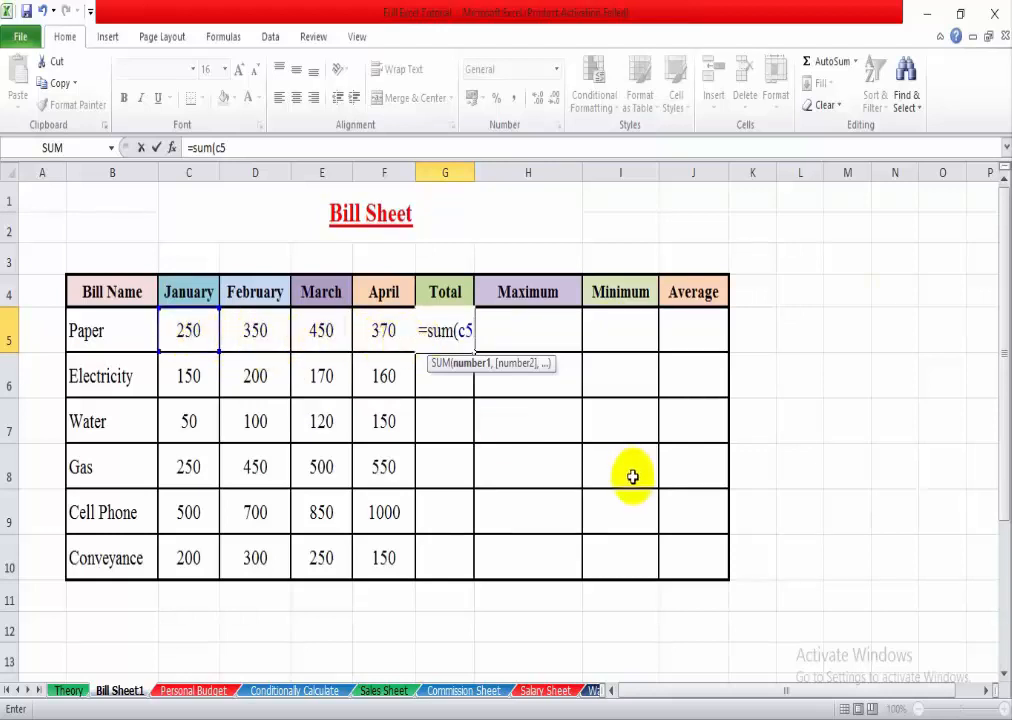
type(".")
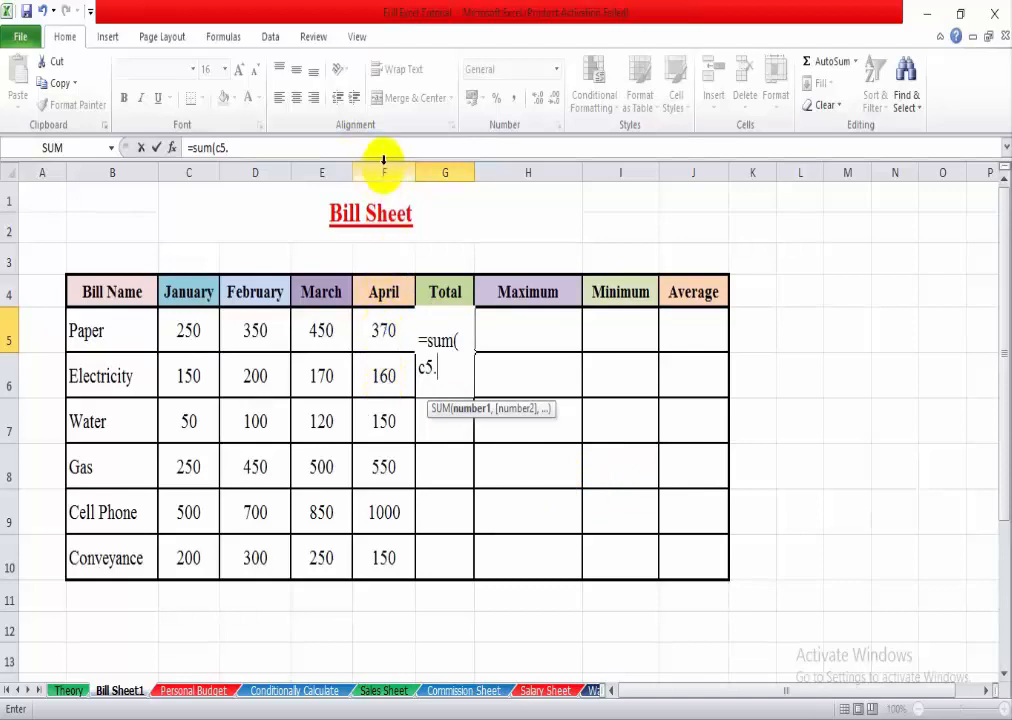
type("f")
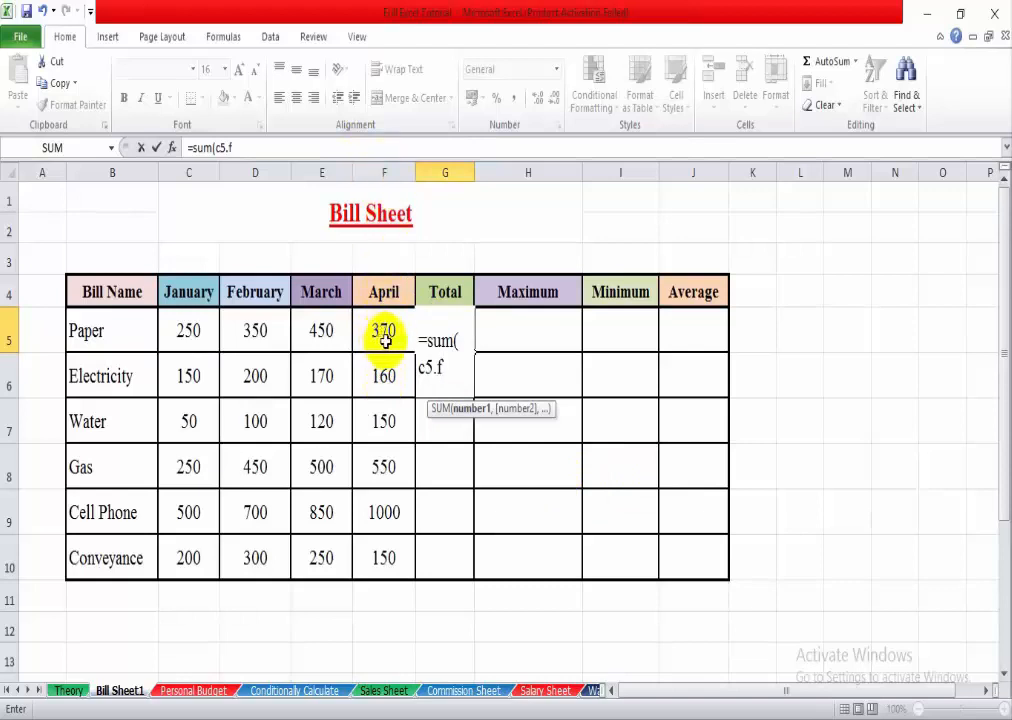
type("5")
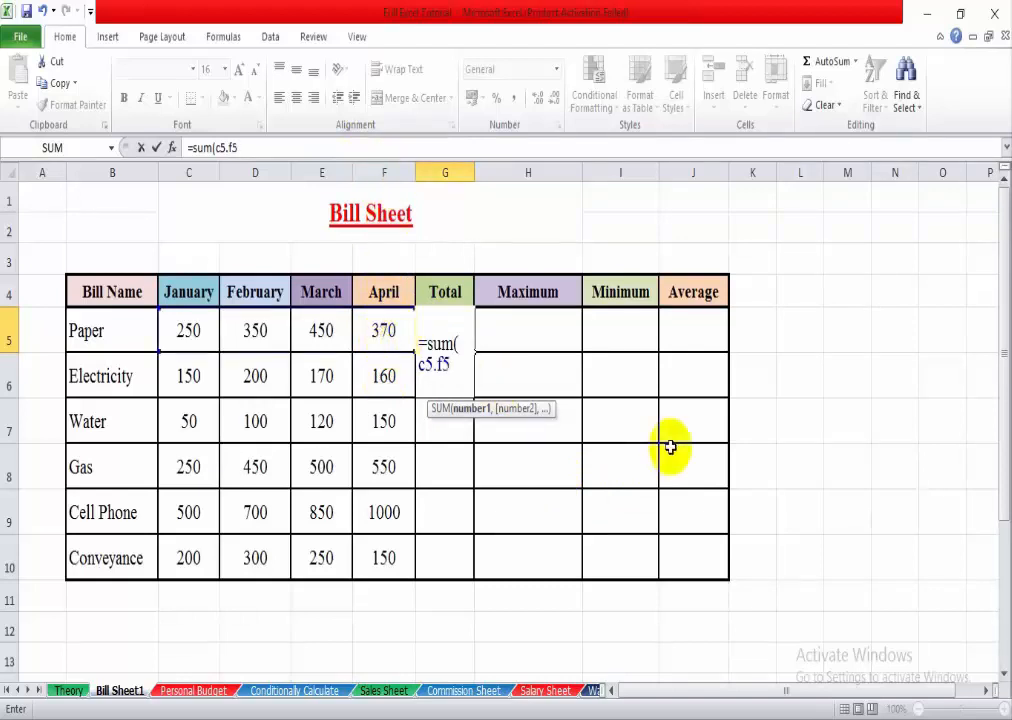
type(")")
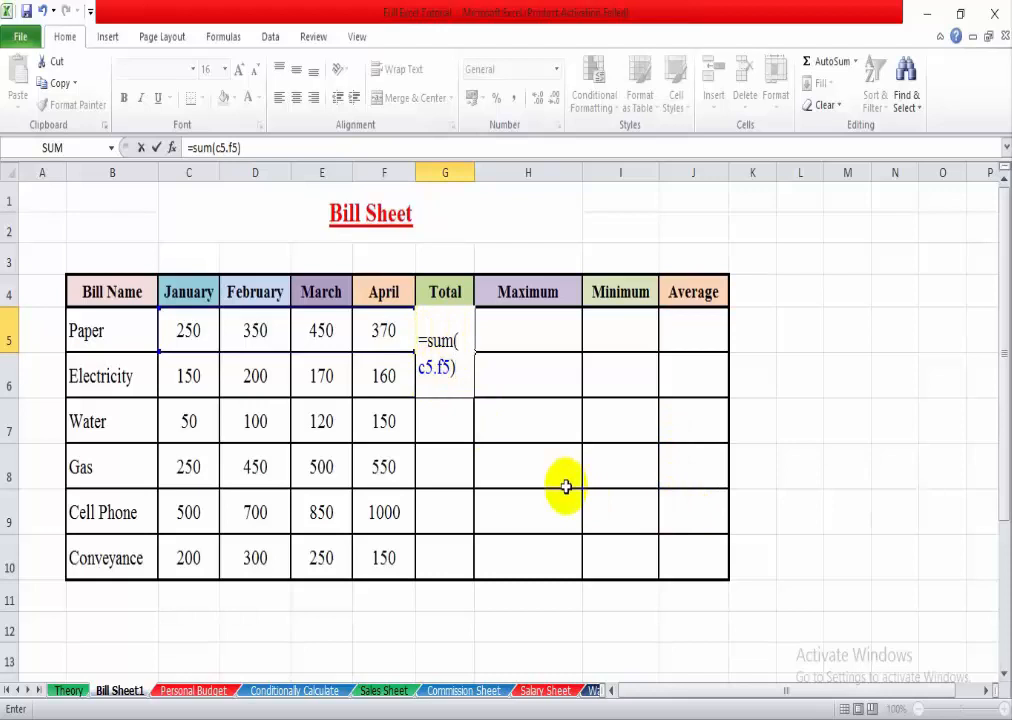
key("Return")
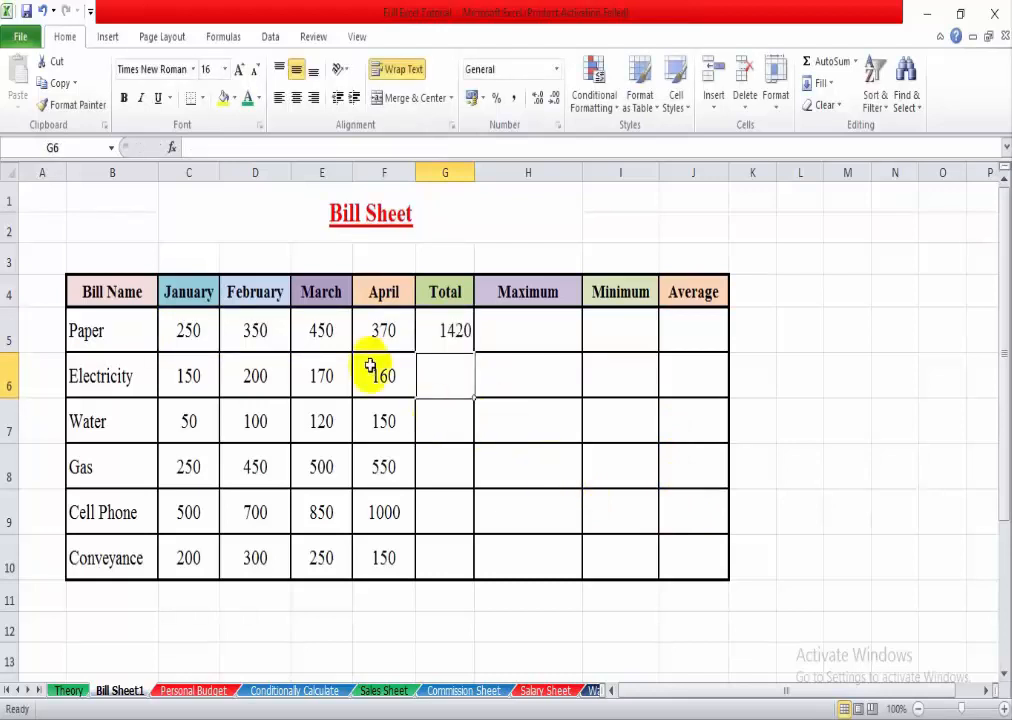
- Make the Paper total in G5 bold and fill its formula down the Total column to the Conveyance row
left_click_drag(199, 330, 405, 331)
left_click(455, 330)
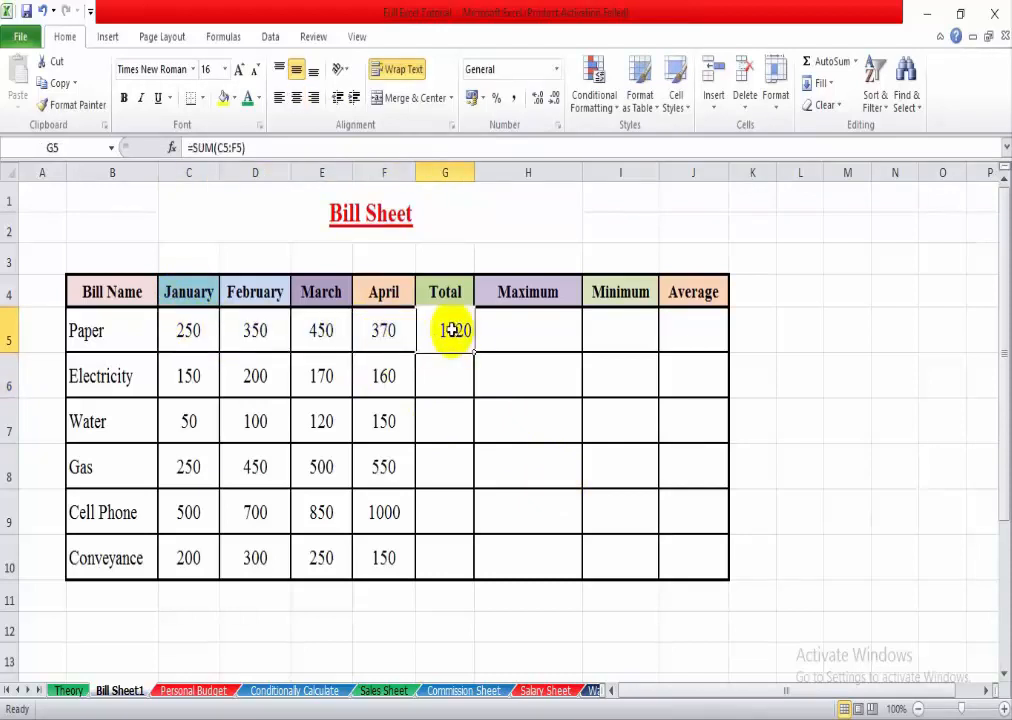
left_click(125, 98)
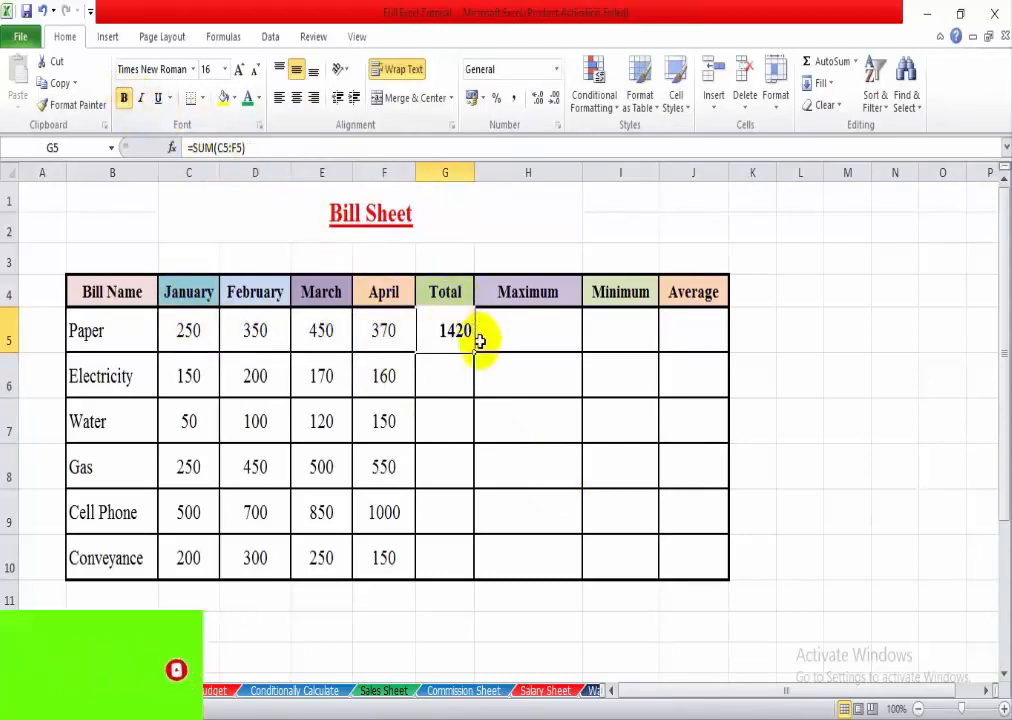
left_click(768, 294)
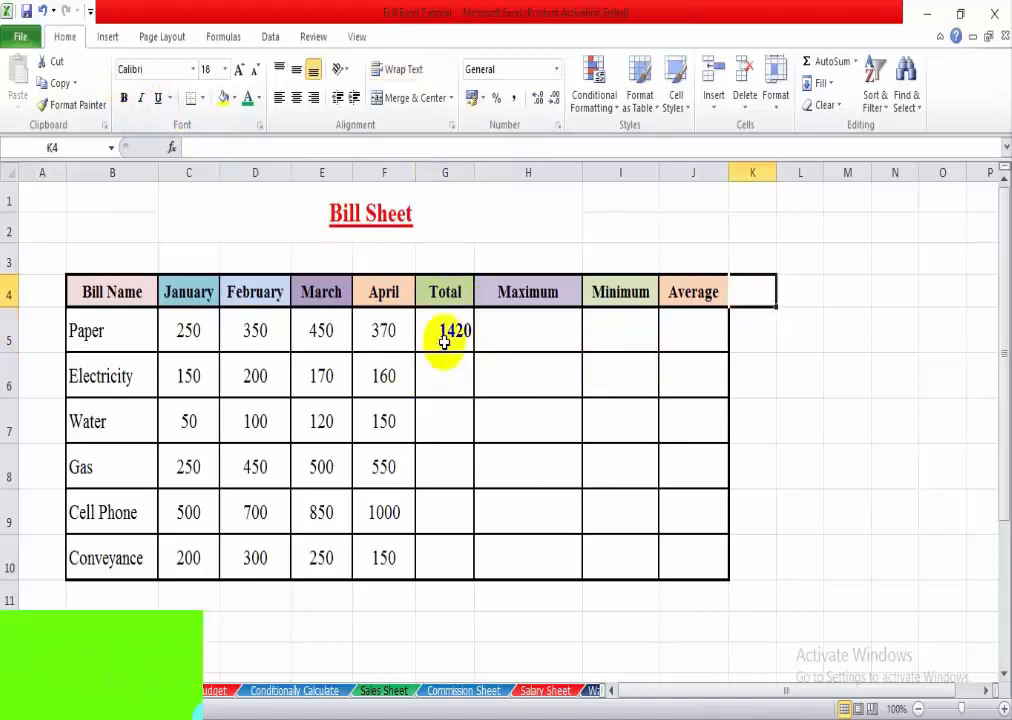
left_click(444, 341)
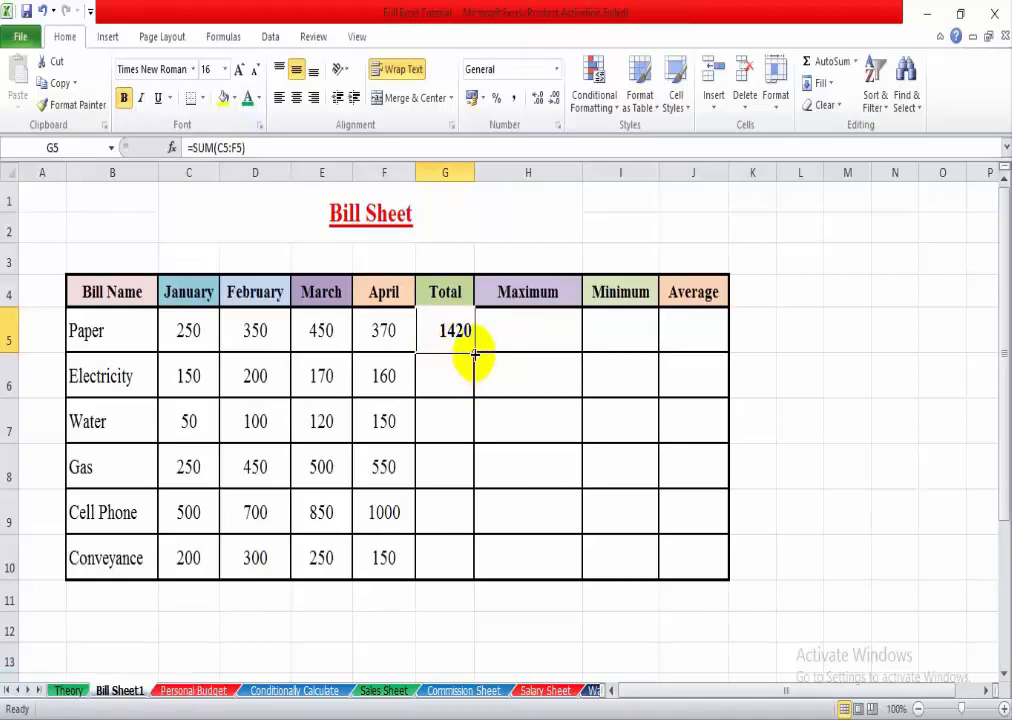
left_click_drag(475, 354, 462, 578)
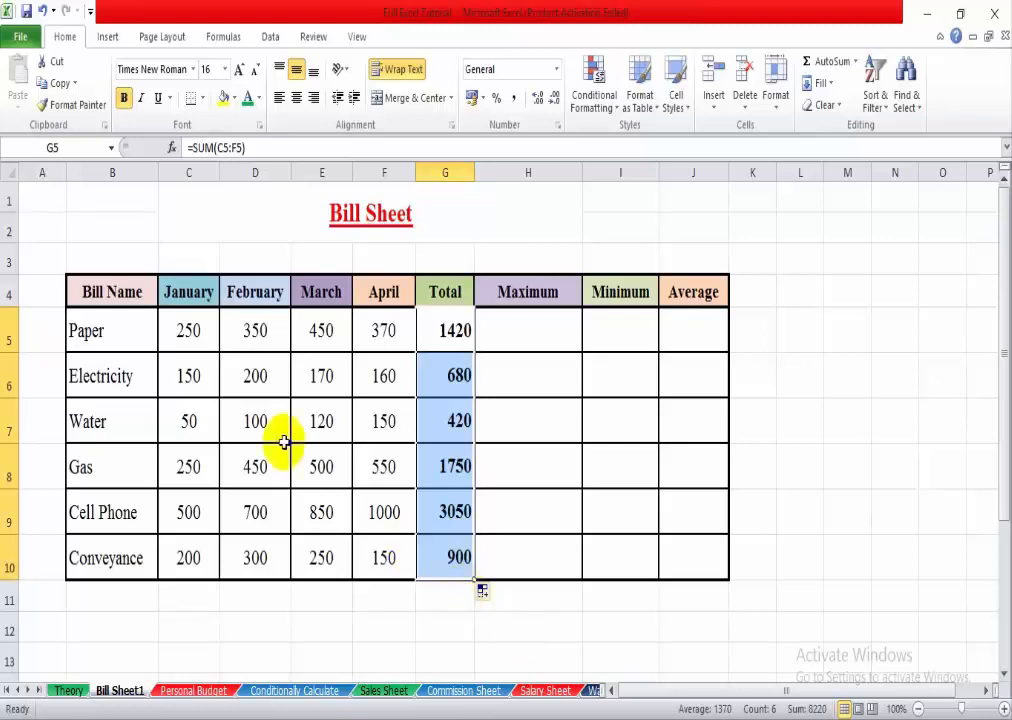
- Review the monthly amounts against the totals for each bill from Electricity to Conveyance
left_click_drag(176, 356, 363, 391)
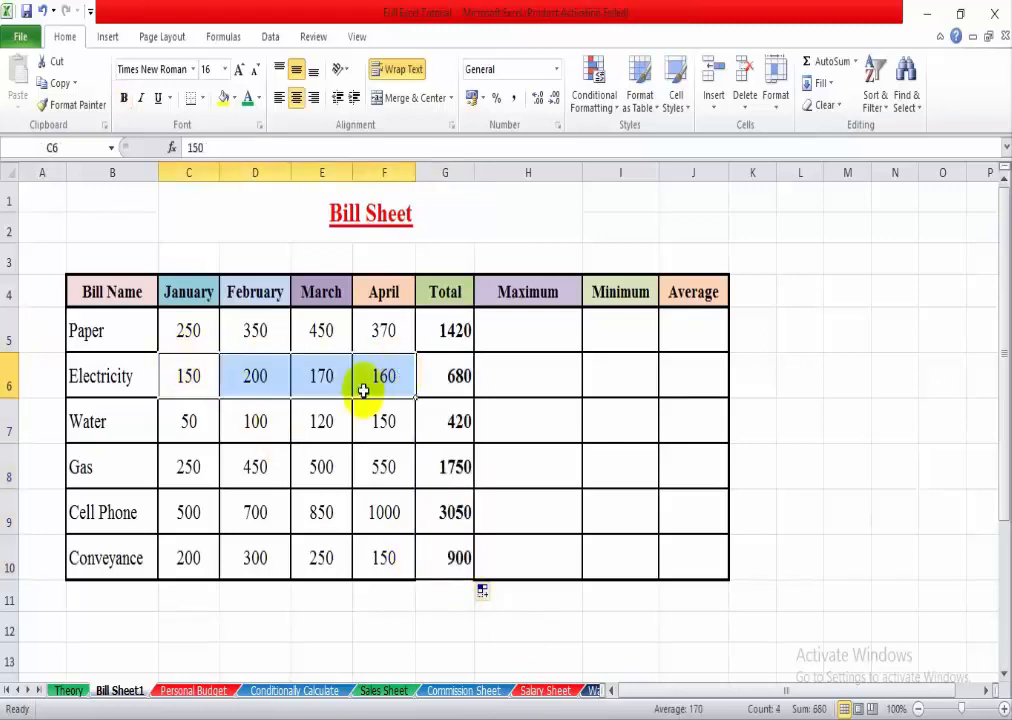
left_click(235, 436)
left_click_drag(195, 420, 434, 429)
left_click_drag(187, 465, 440, 470)
left_click_drag(205, 512, 445, 515)
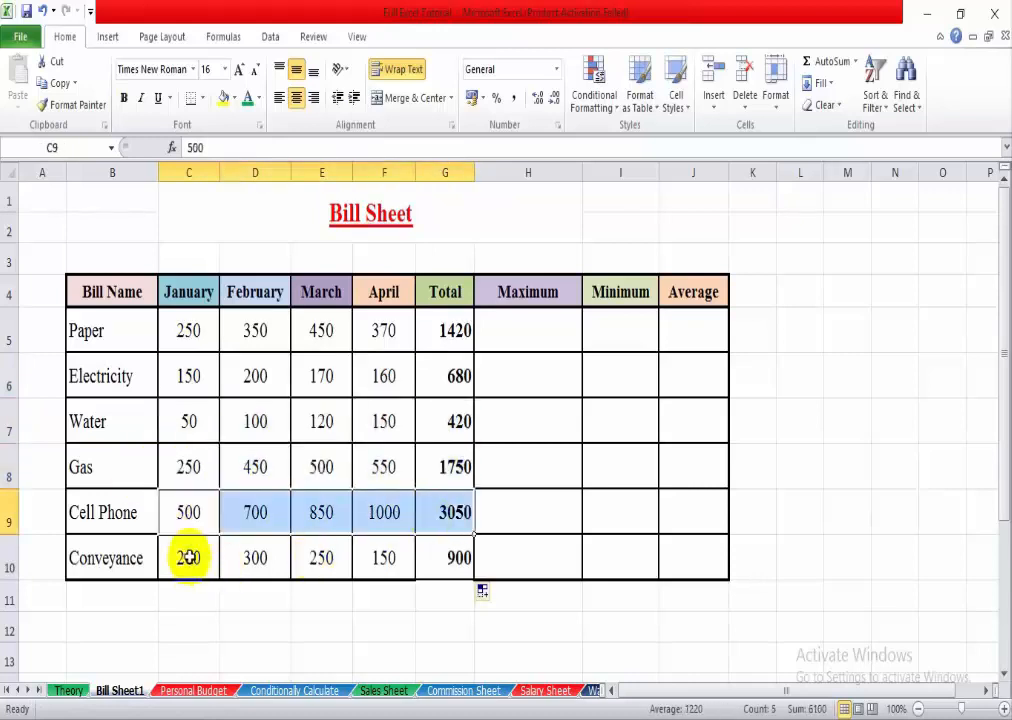
left_click_drag(189, 557, 452, 553)
left_click(528, 512)
- Find the Paper bill's highest monthly amount in cell H5 with the formula =MAX(C5:F5)
left_click(533, 340)
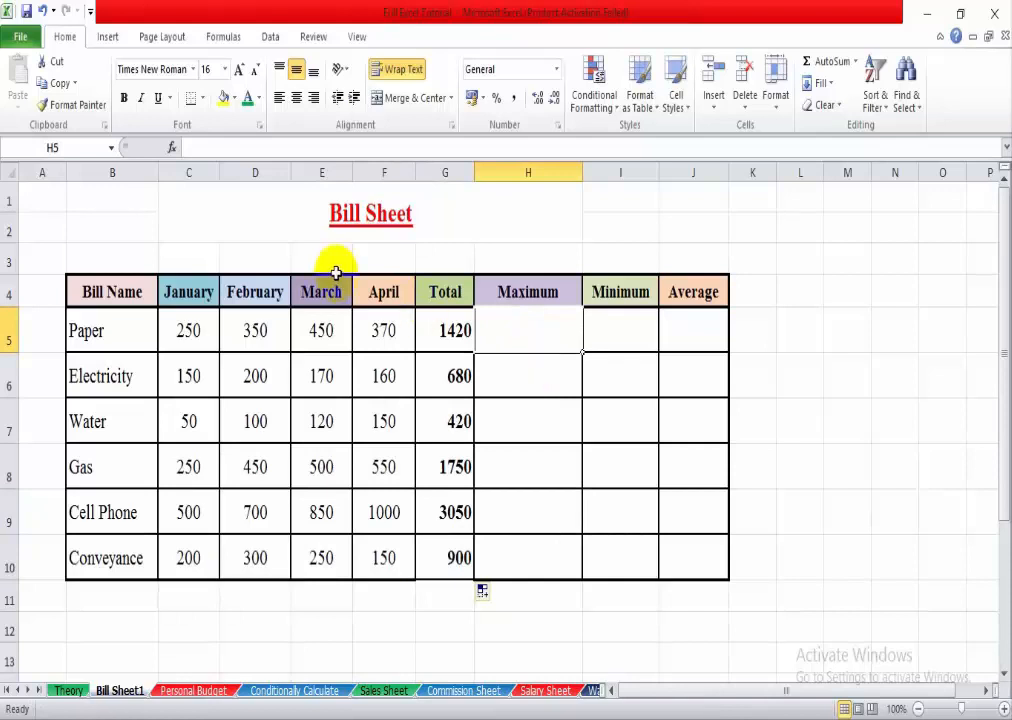
left_click_drag(197, 332, 359, 325)
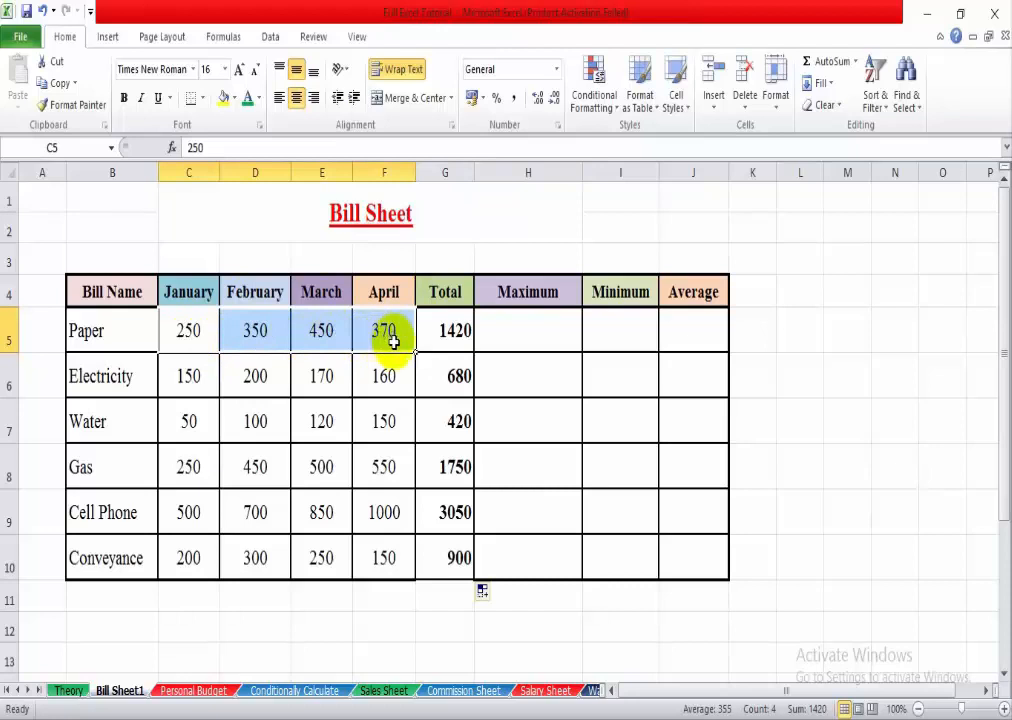
left_click(306, 338)
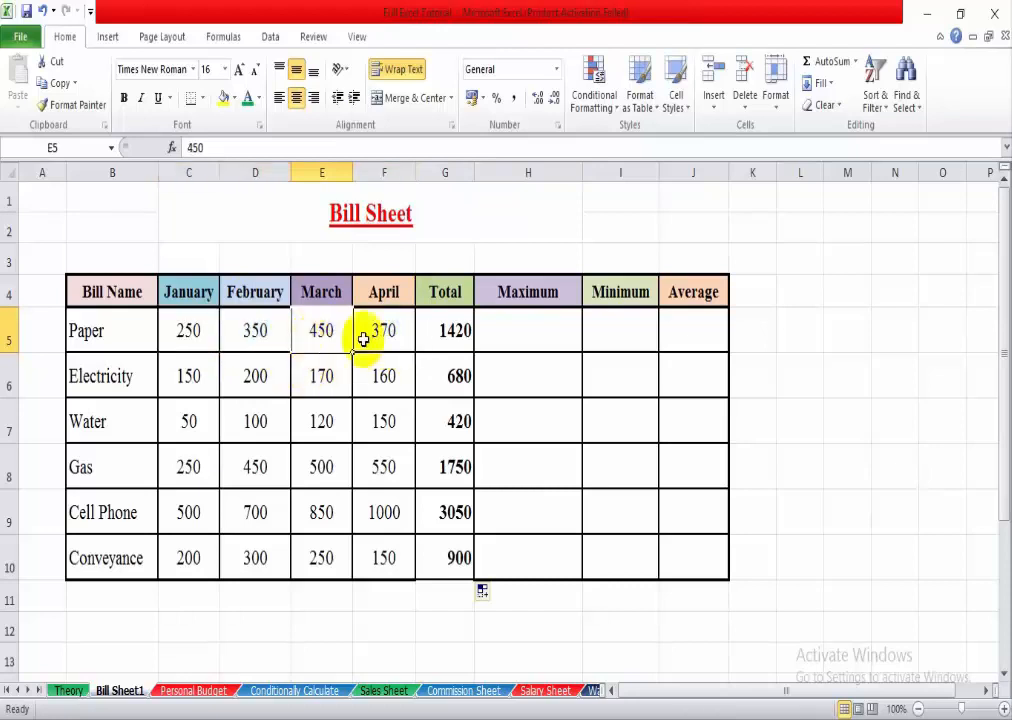
left_click(538, 339)
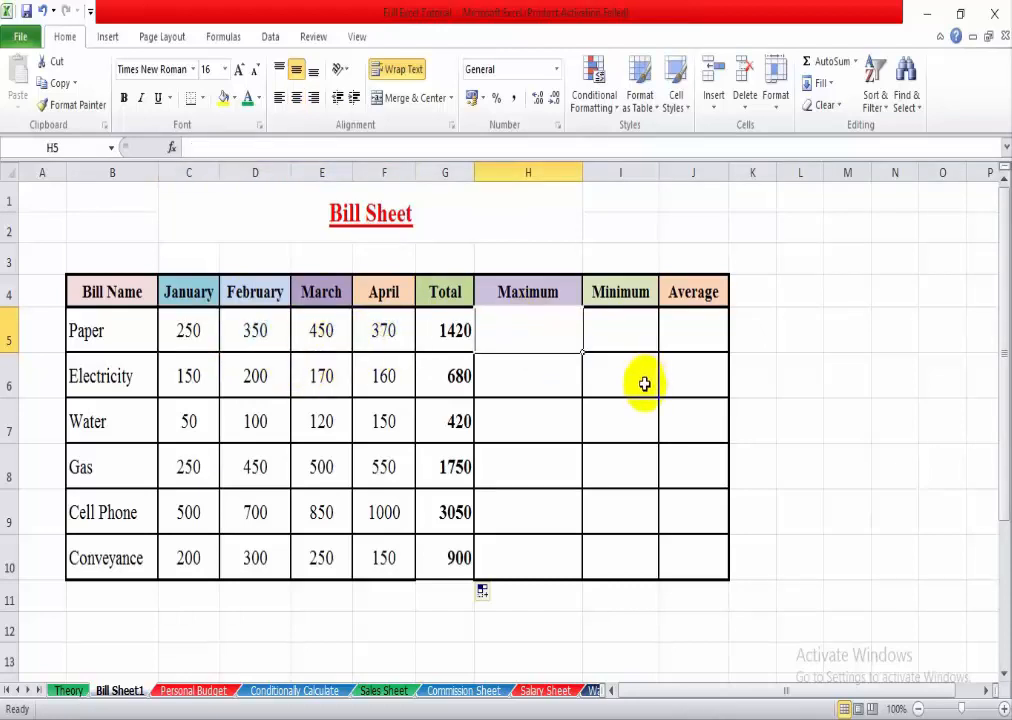
type("=")
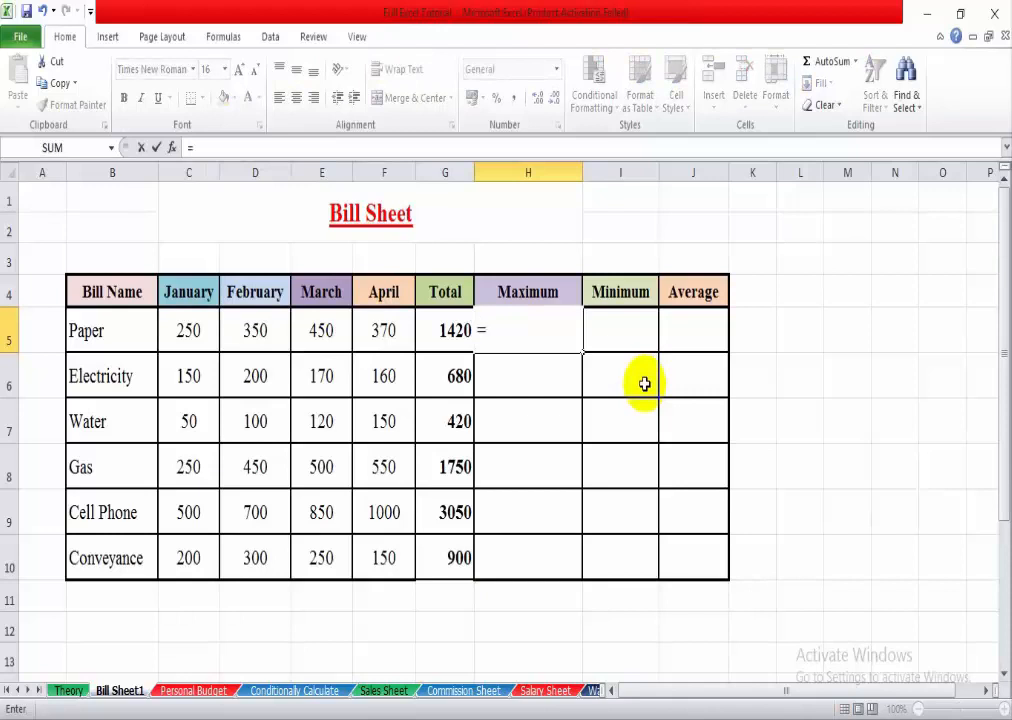
type("max")
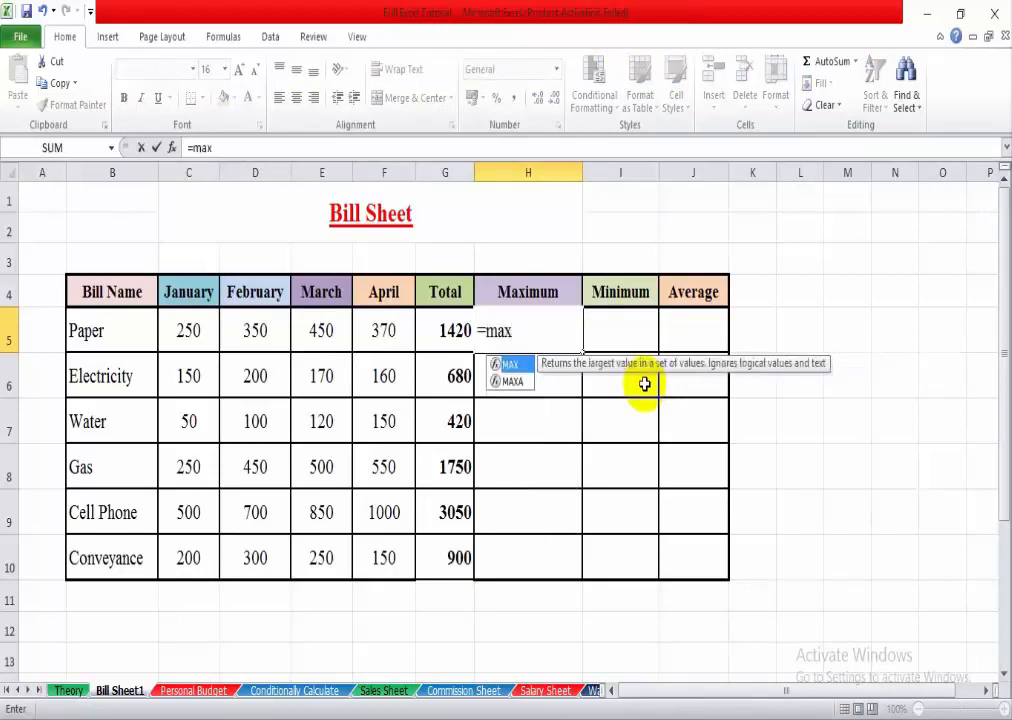
type("(")
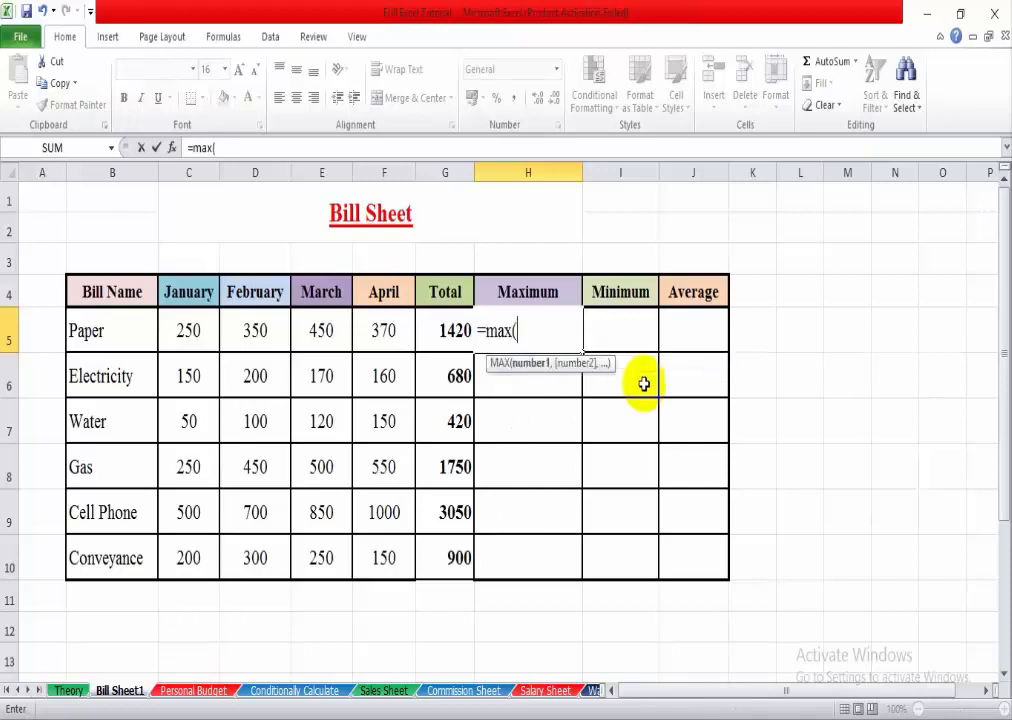
type("c5.f5")
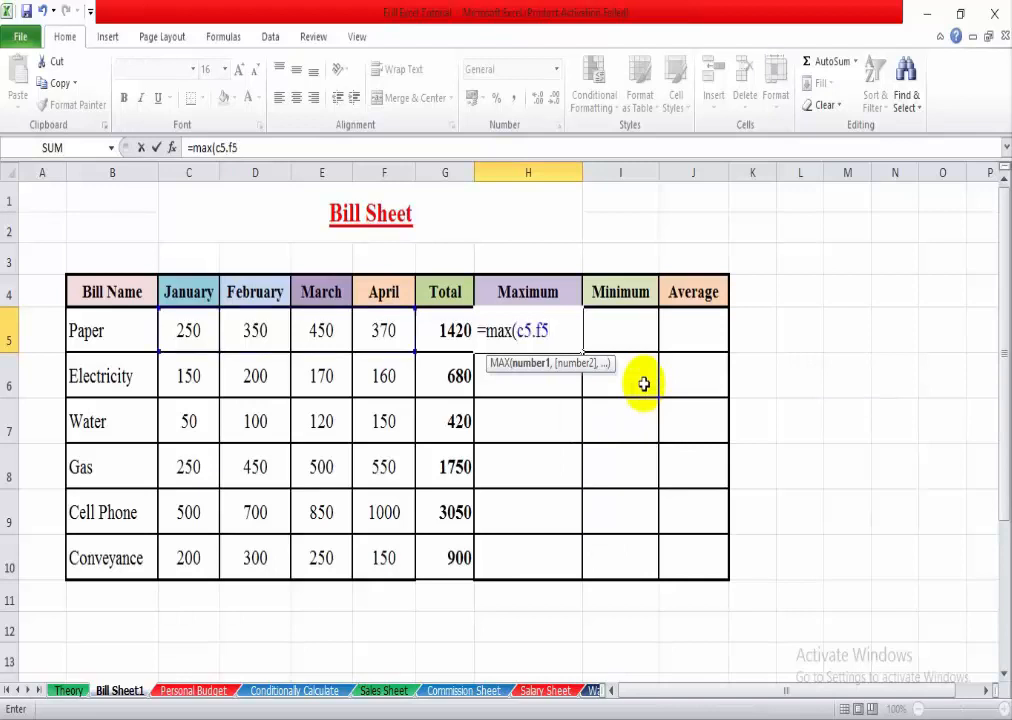
key("Return")
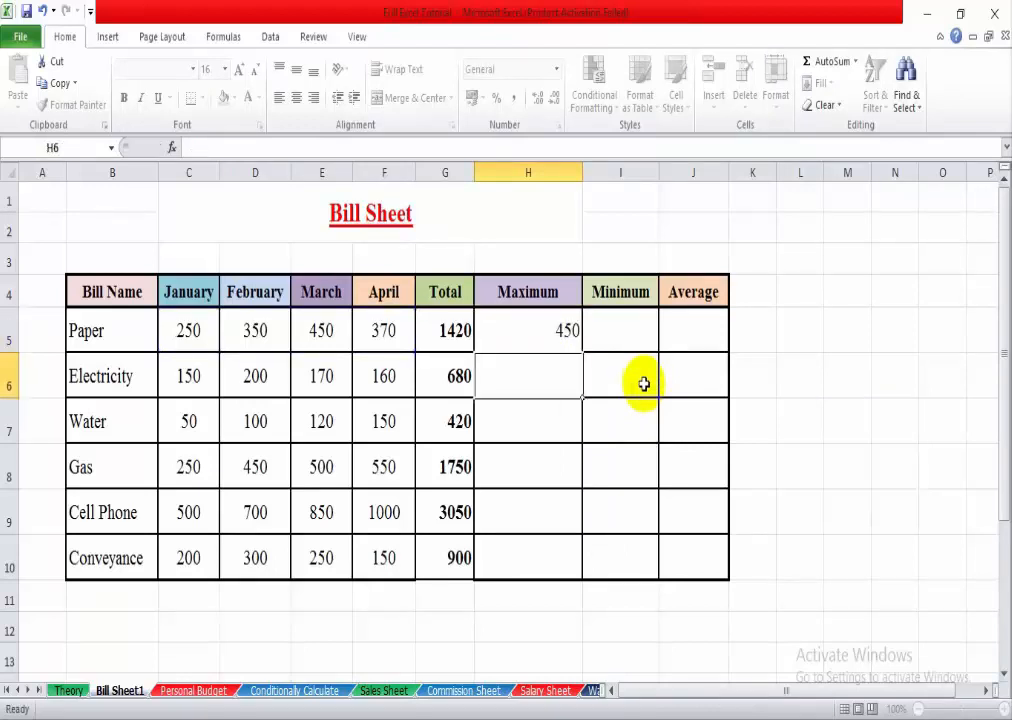
left_click(540, 335)
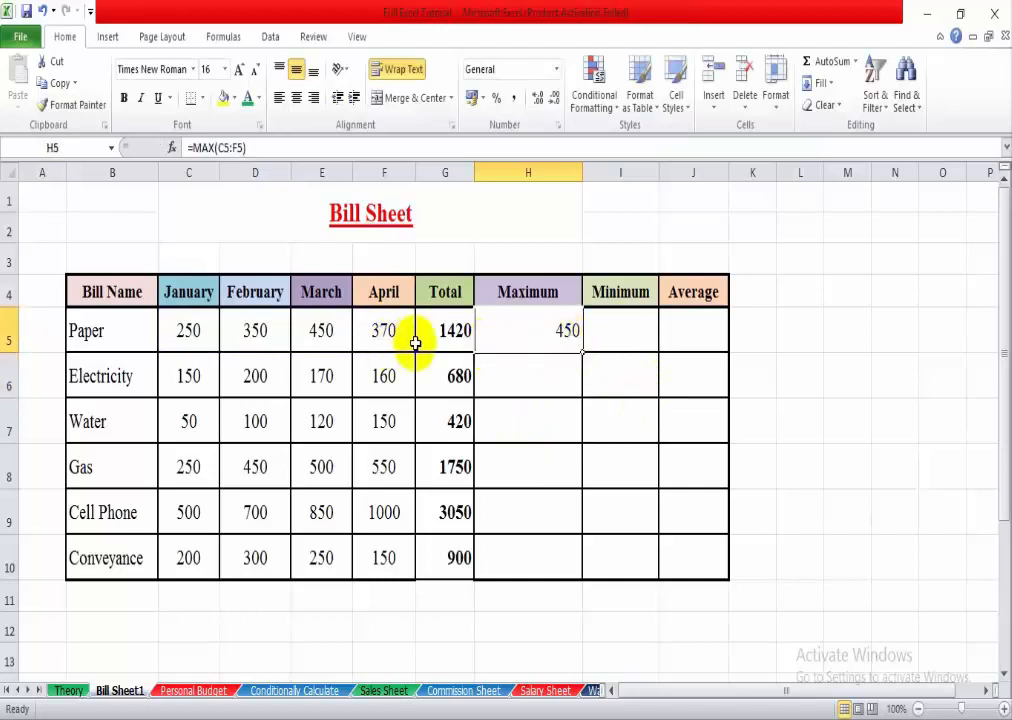
- Fill the MAX formula from H5 down the Maximum column to the Conveyance row and check each bill's formula
left_click_drag(583, 356, 580, 572)
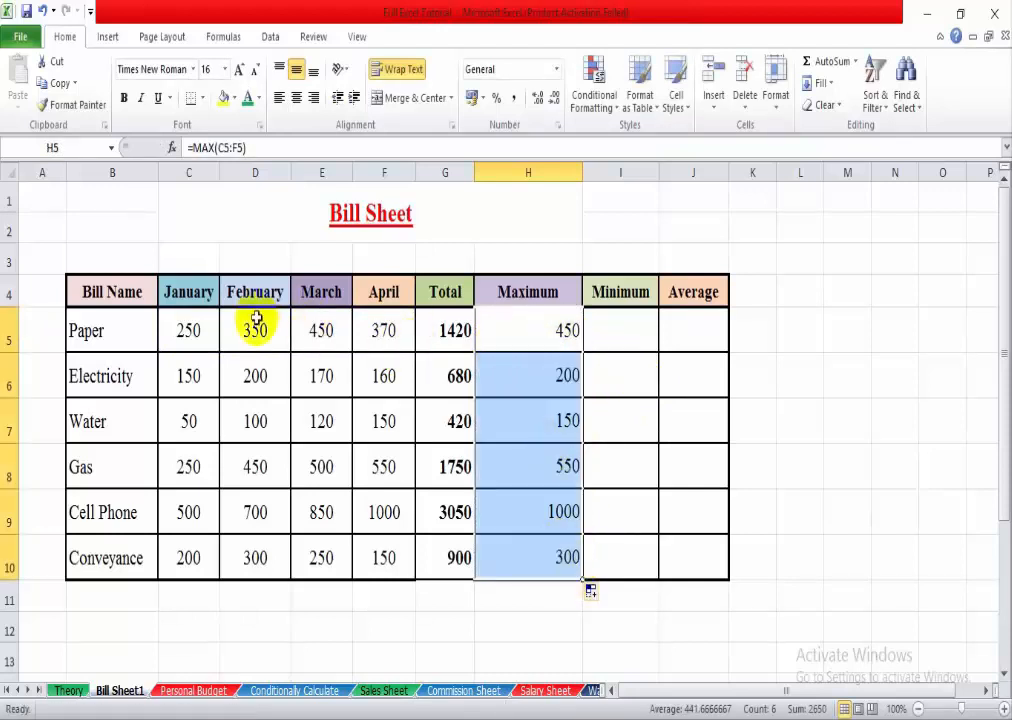
left_click(548, 381)
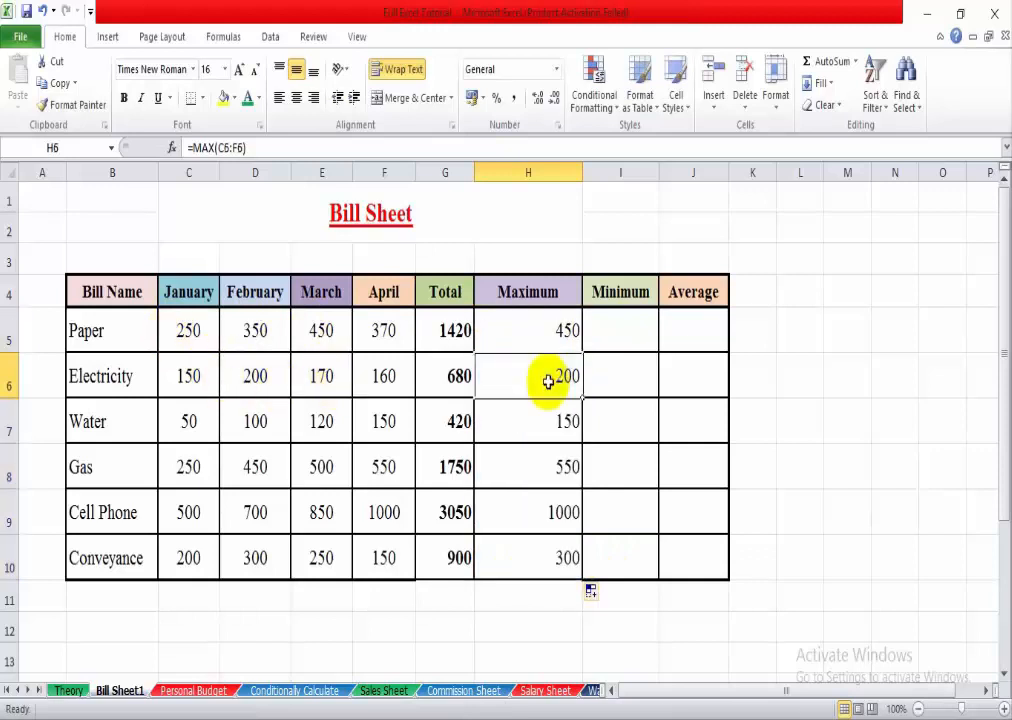
left_click(558, 421)
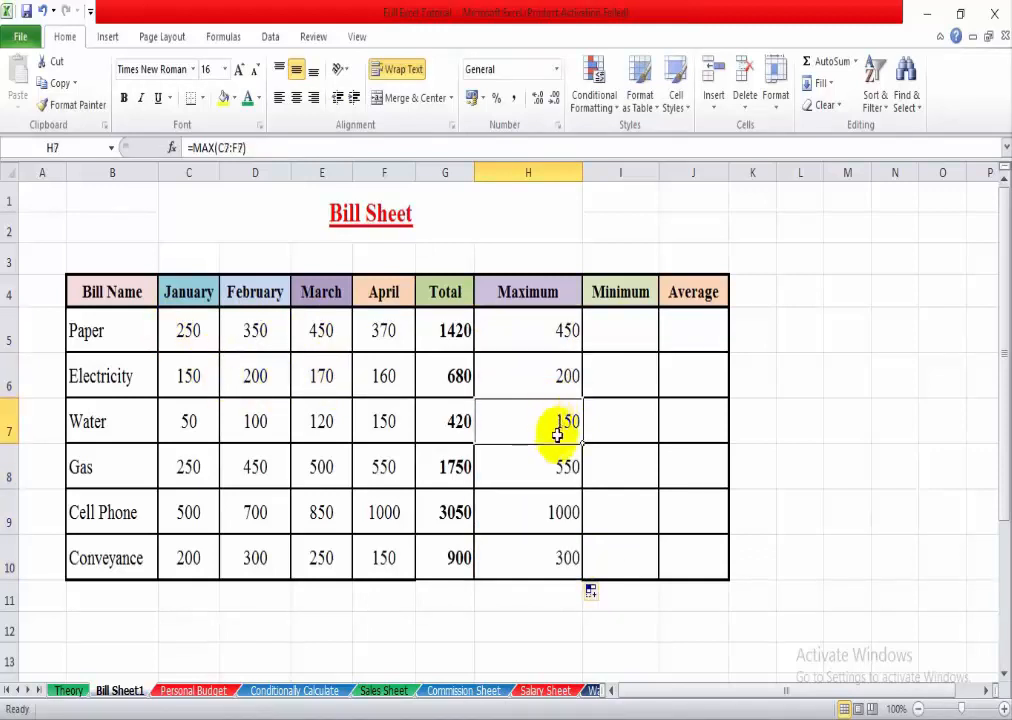
left_click(556, 469)
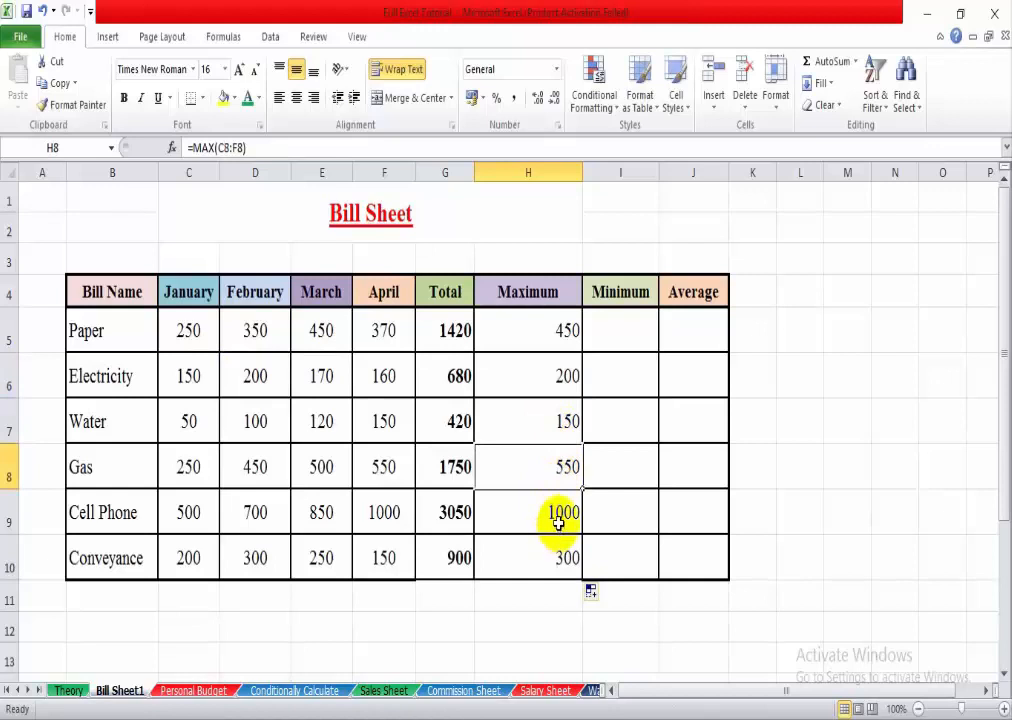
left_click(558, 522)
left_click(560, 563)
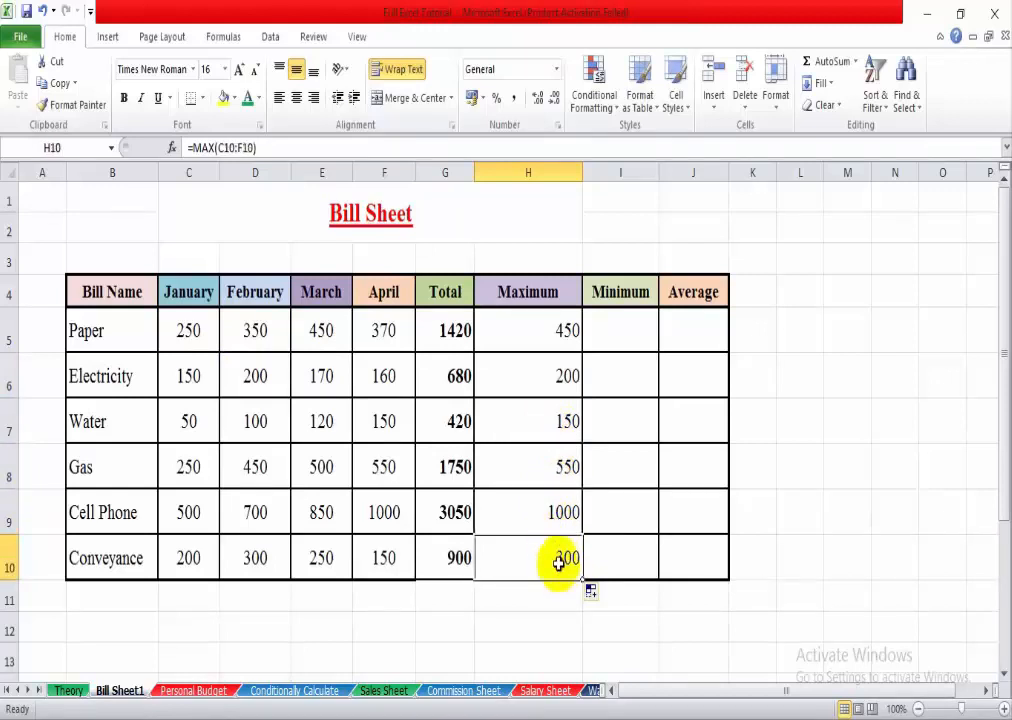
- Find the Paper bill's lowest monthly amount in cell I5 with the formula =MIN(C5:F5)
left_click(628, 336)
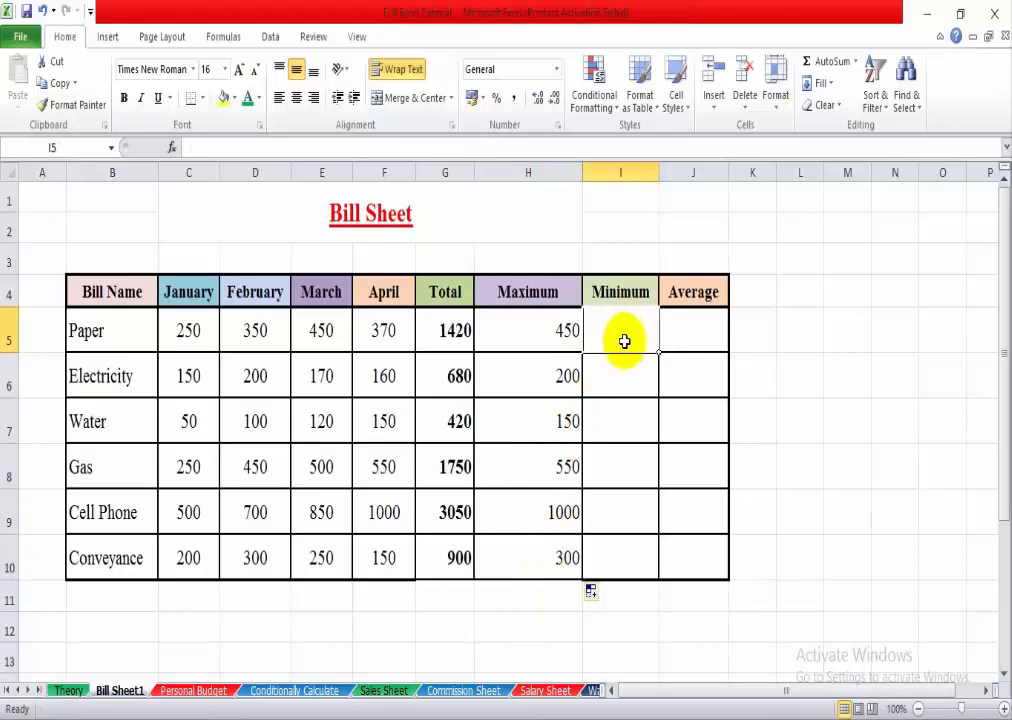
type("=")
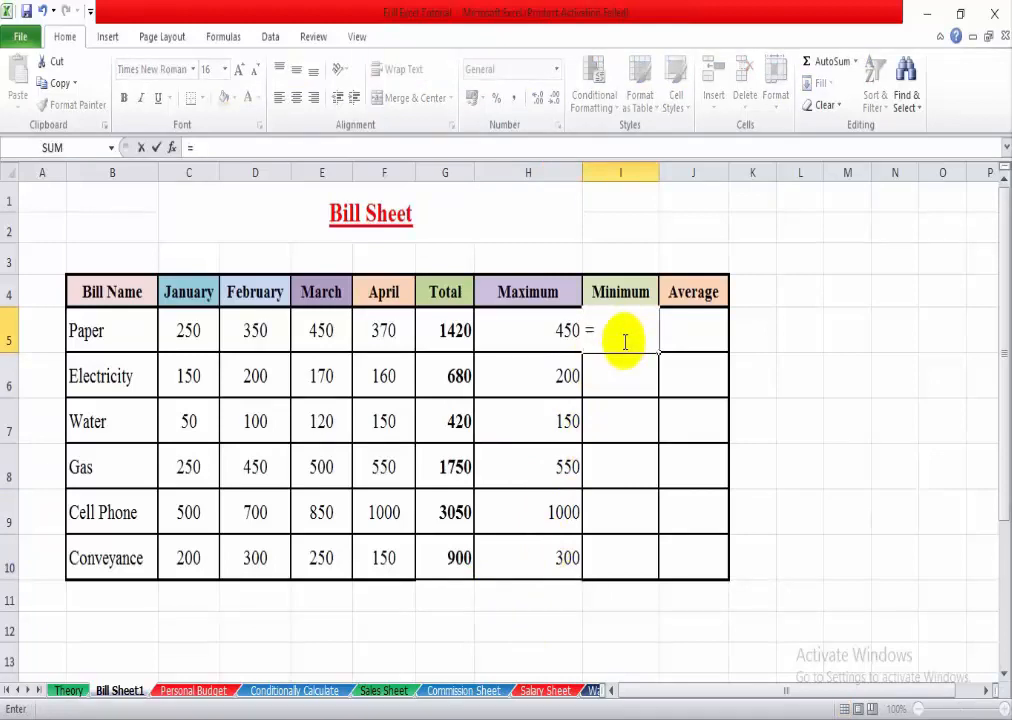
type("min")
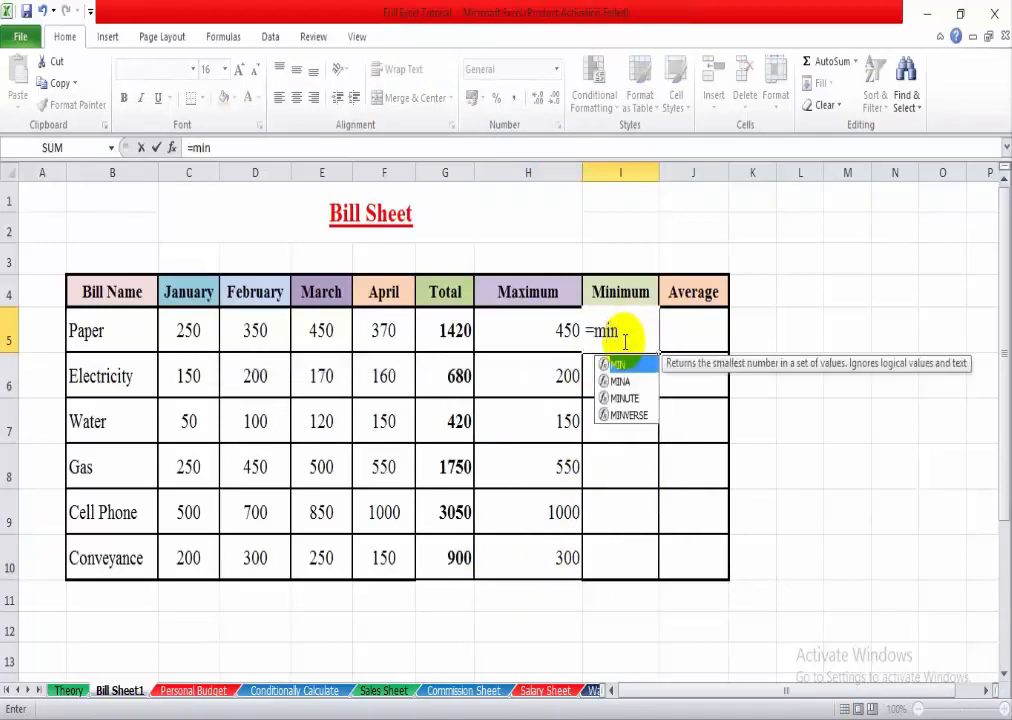
type("(")
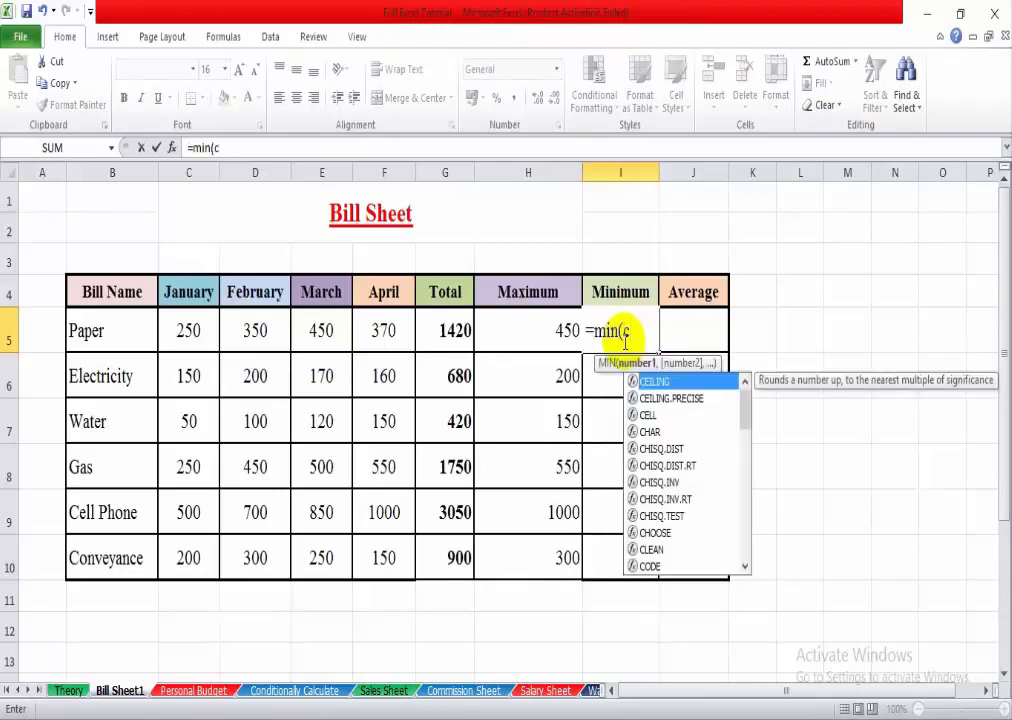
type("c5")
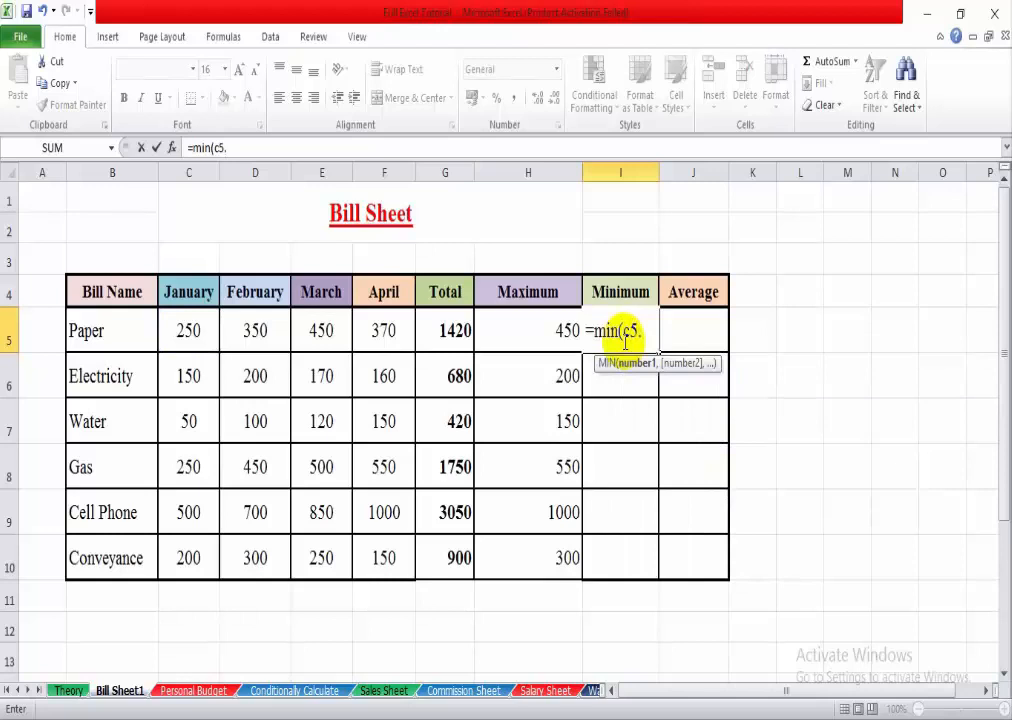
type(".f5)")
key("Return")
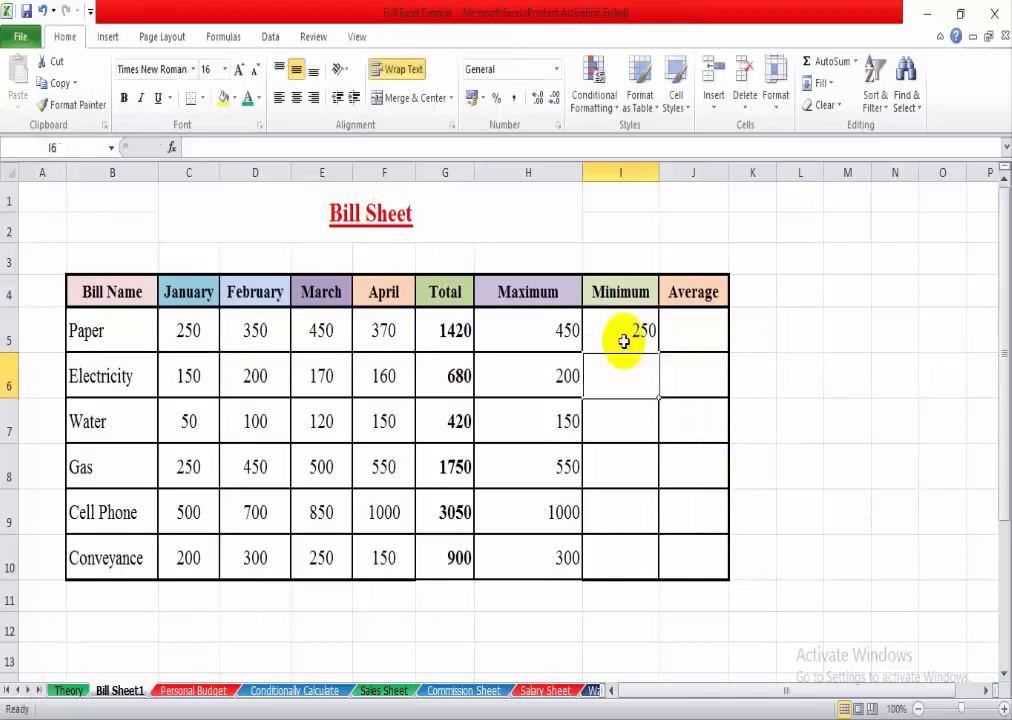
- Fill the MIN formula from I5 down the Minimum column to the Conveyance row
left_click(632, 332)
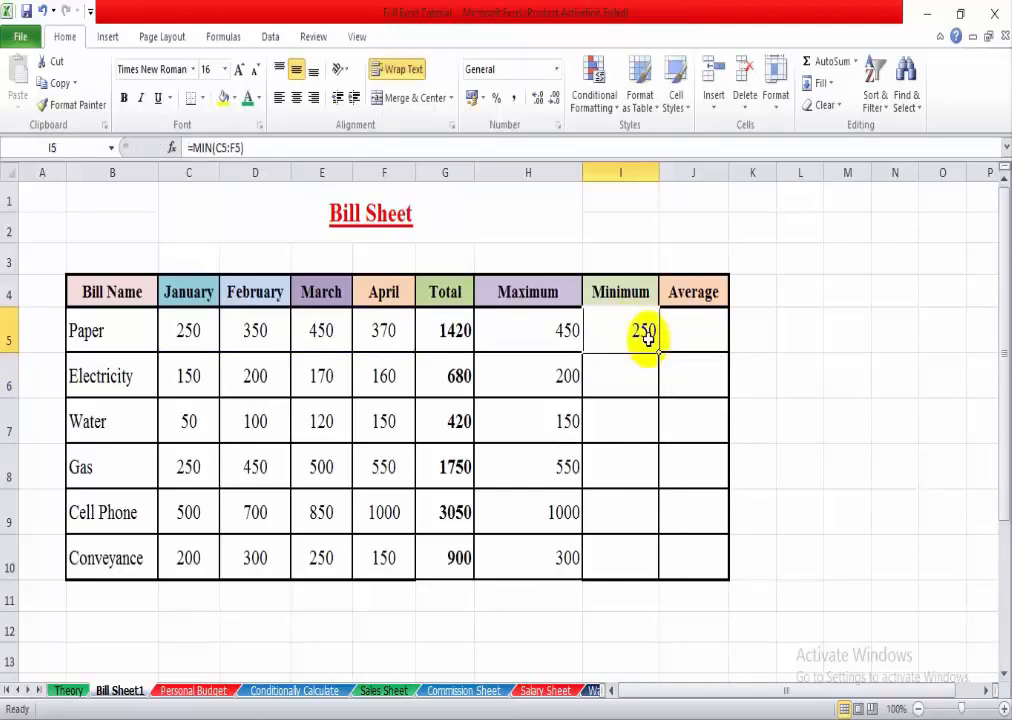
left_click_drag(660, 353, 637, 558)
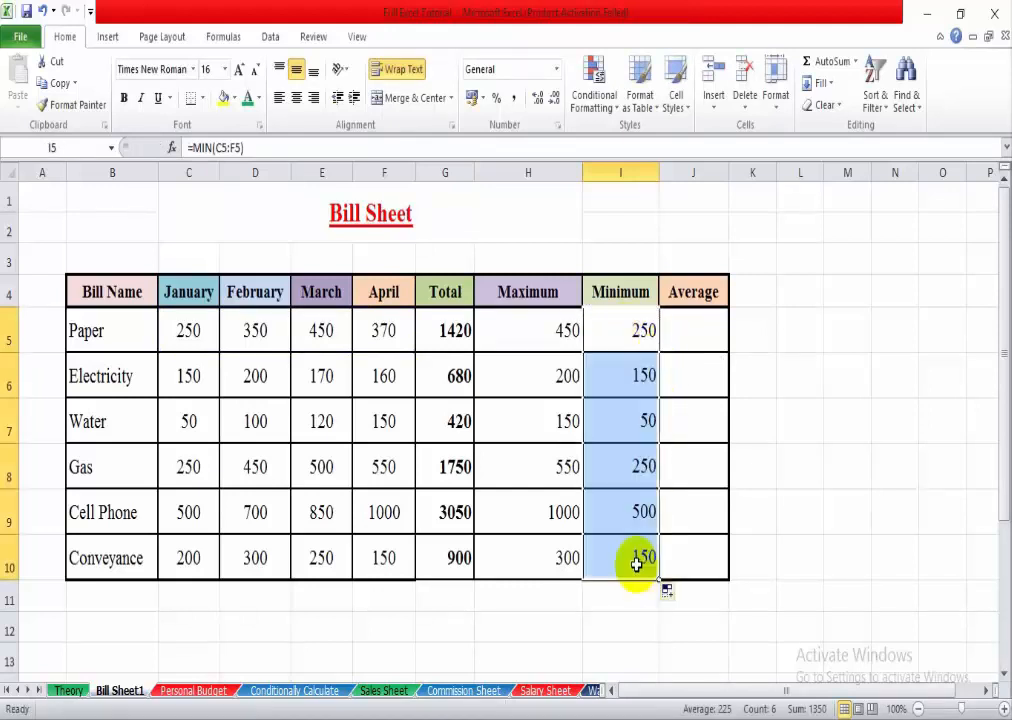
left_click(694, 565)
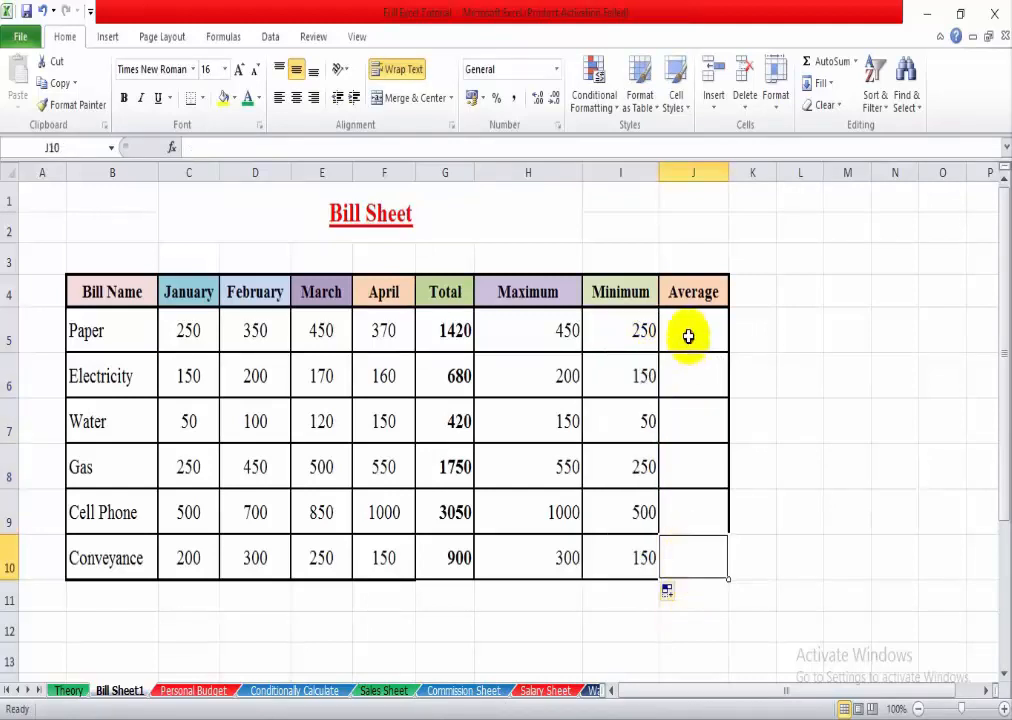
- Calculate the Paper bill's average monthly amount in cell J5 with the formula =AVERAGE(C5:F5)
left_click(691, 334)
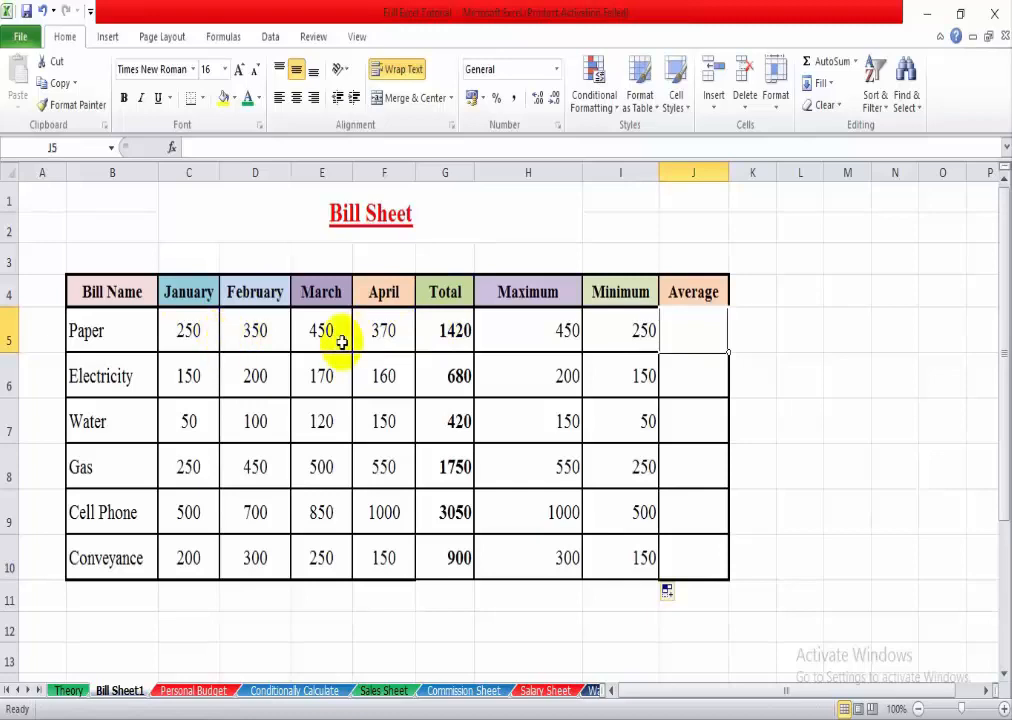
type("=")
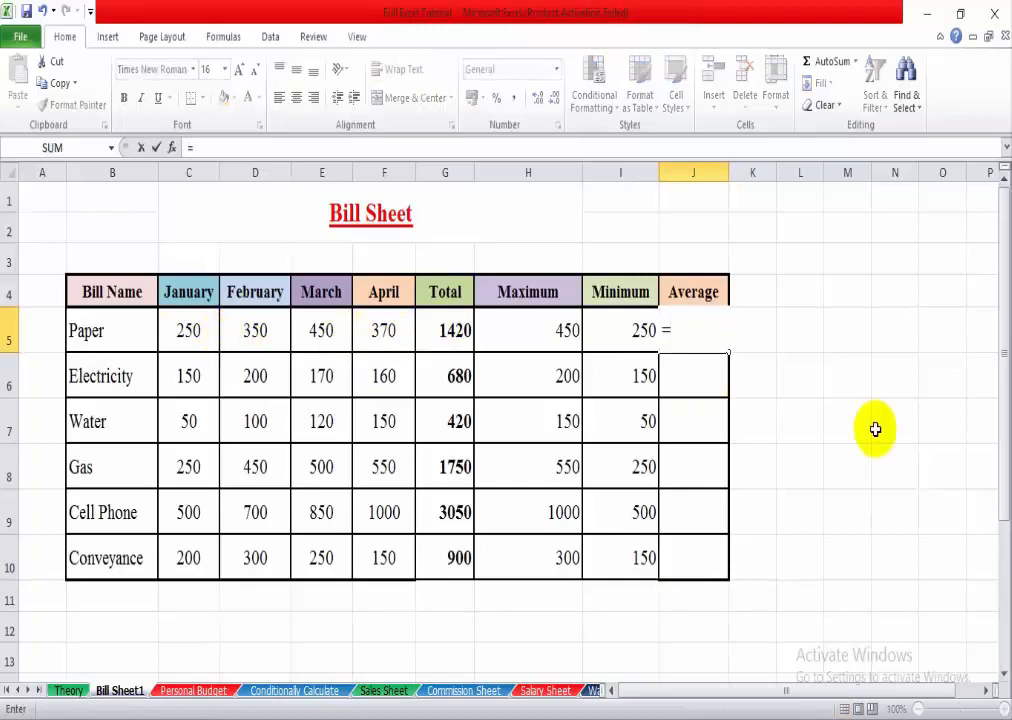
type("averag")
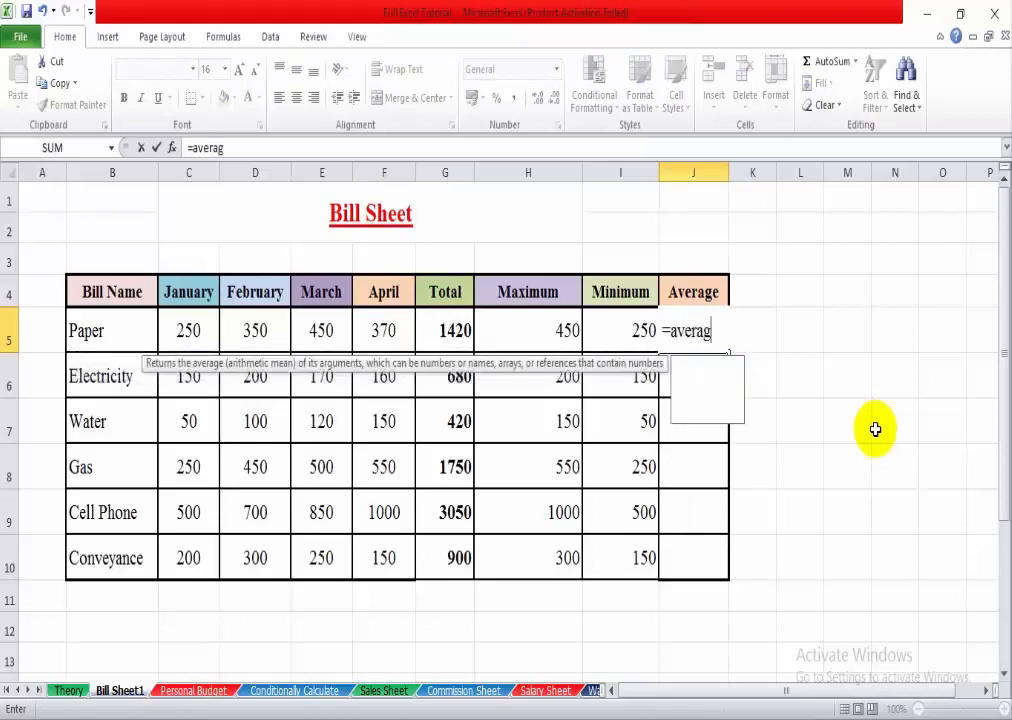
type("e")
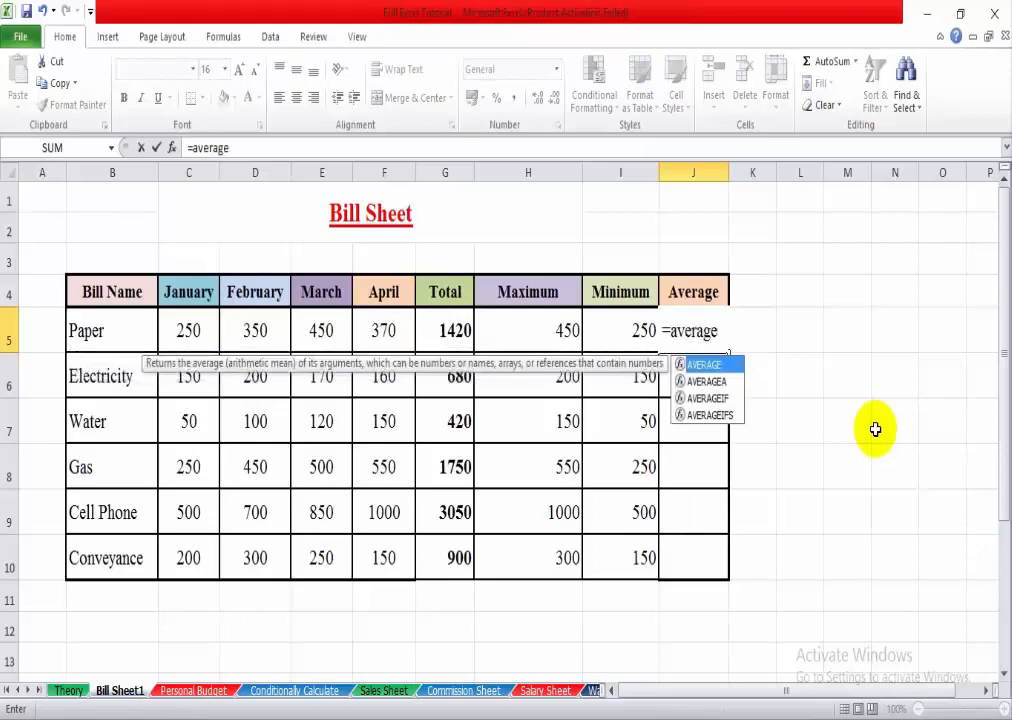
type("(")
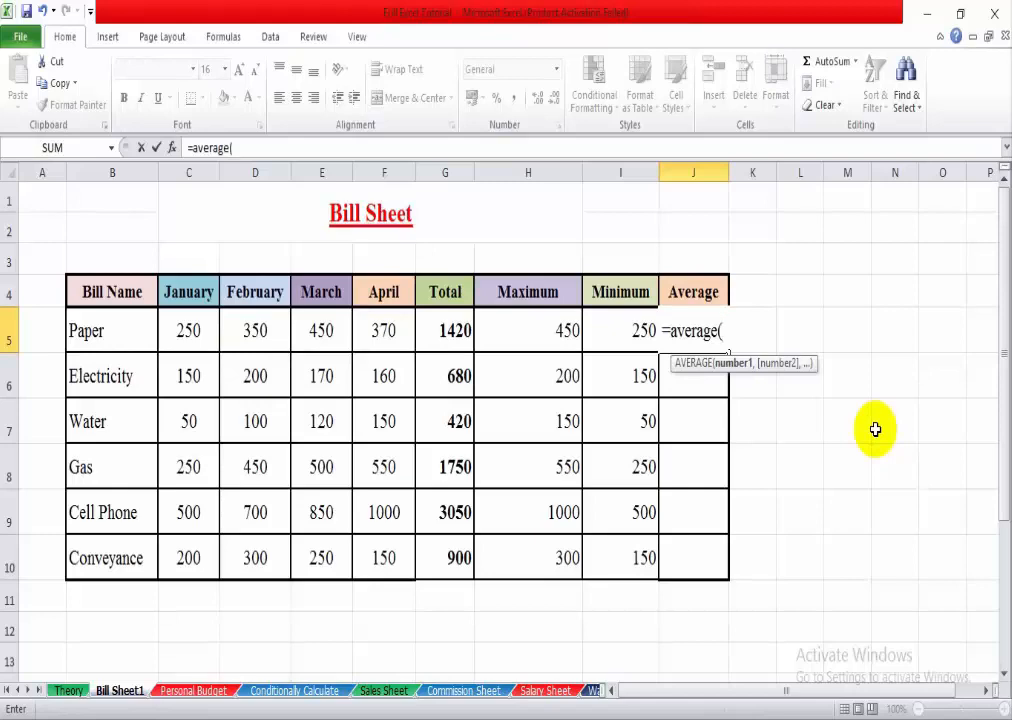
type("c5:")
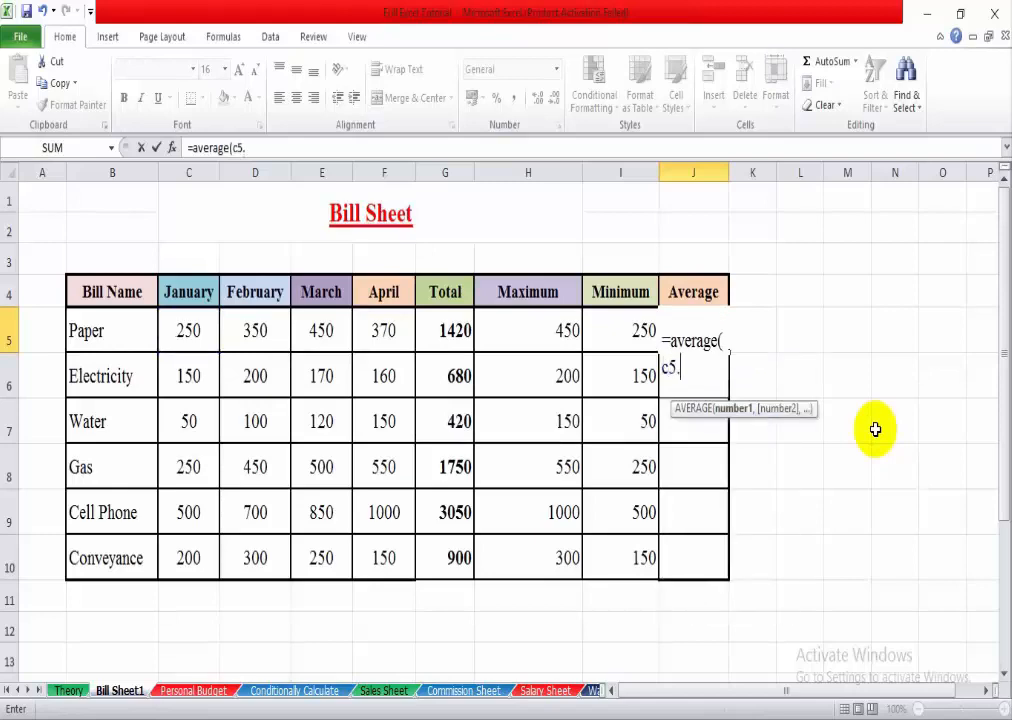
type("f5")
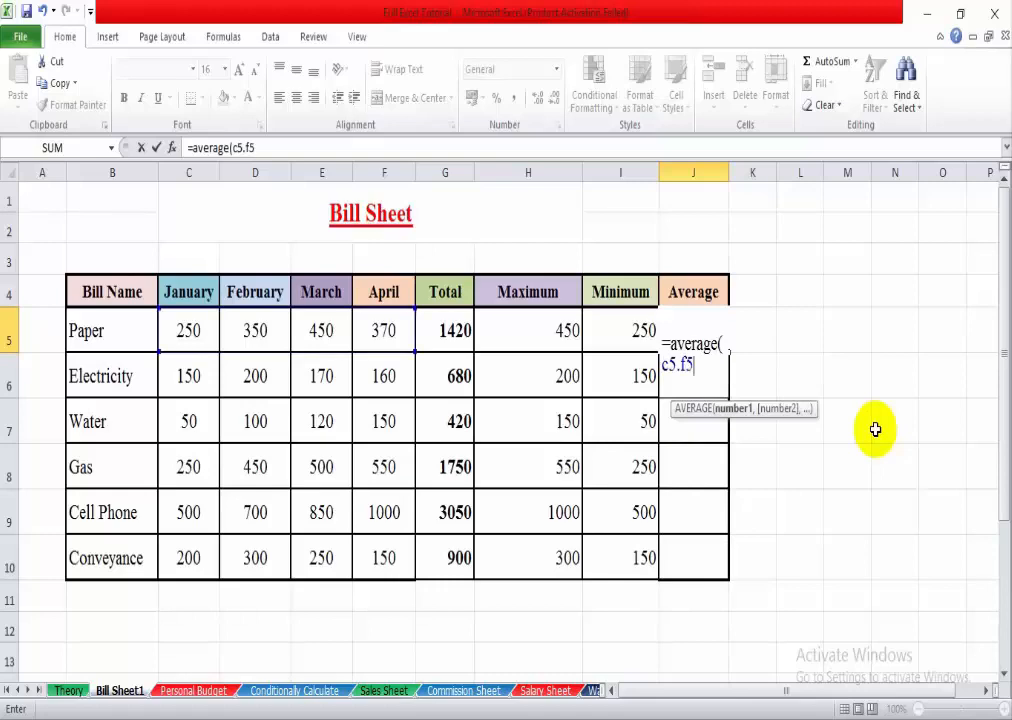
type(")")
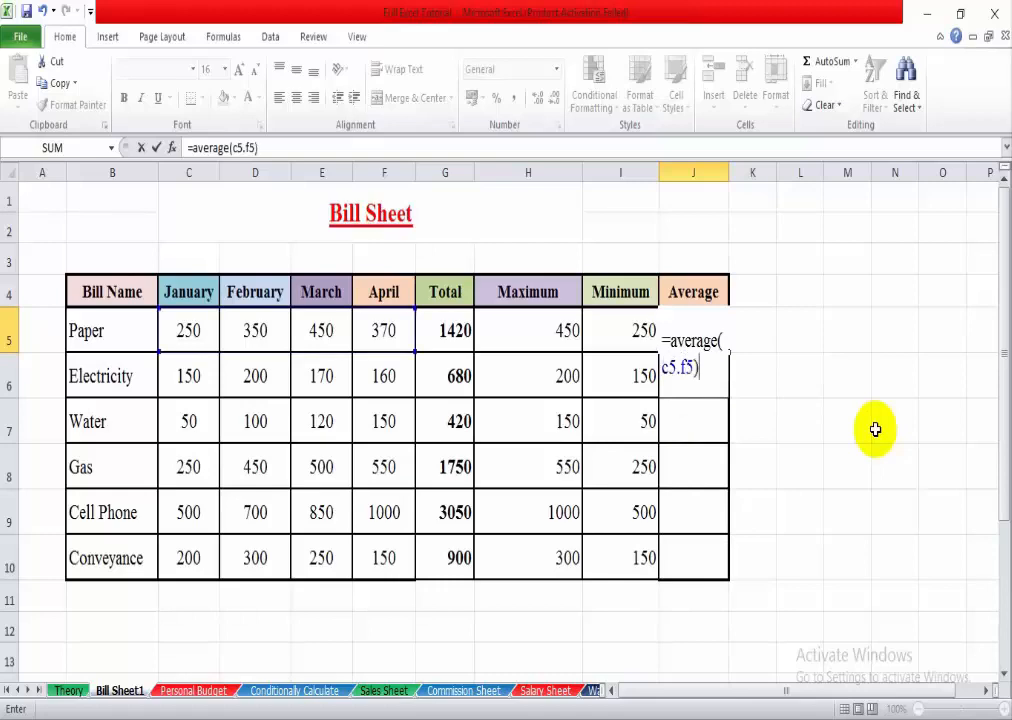
key("Return")
- Fill the AVERAGE formula from J5 down the Average column to the Conveyance row
left_click(711, 320)
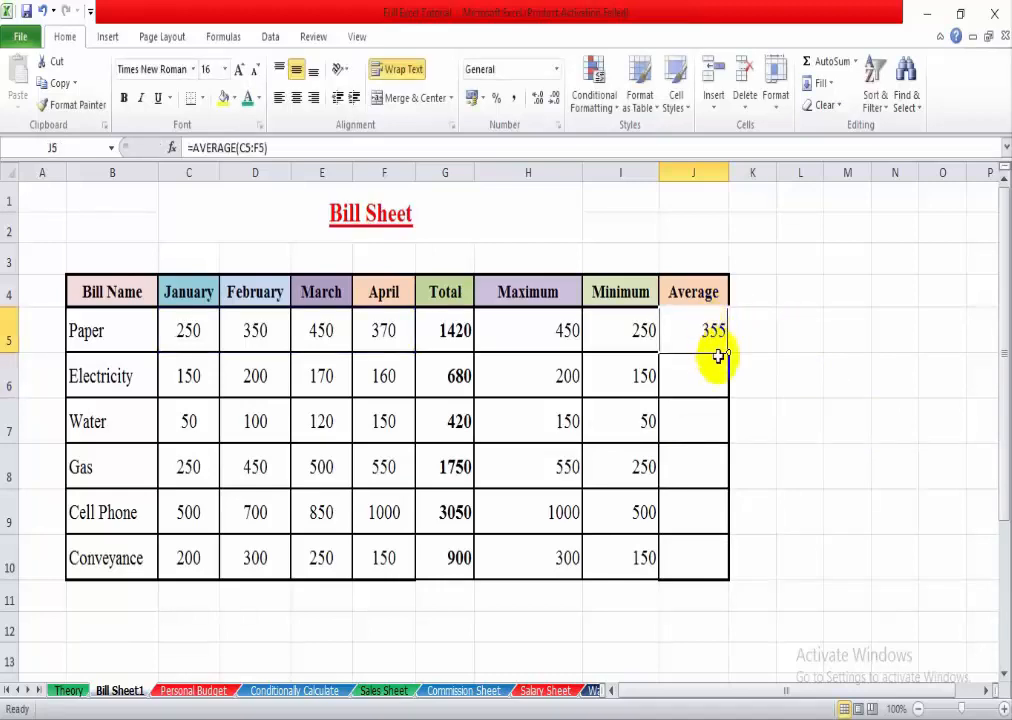
left_click_drag(727, 353, 716, 564)
left_click(765, 385)
left_click(828, 470)
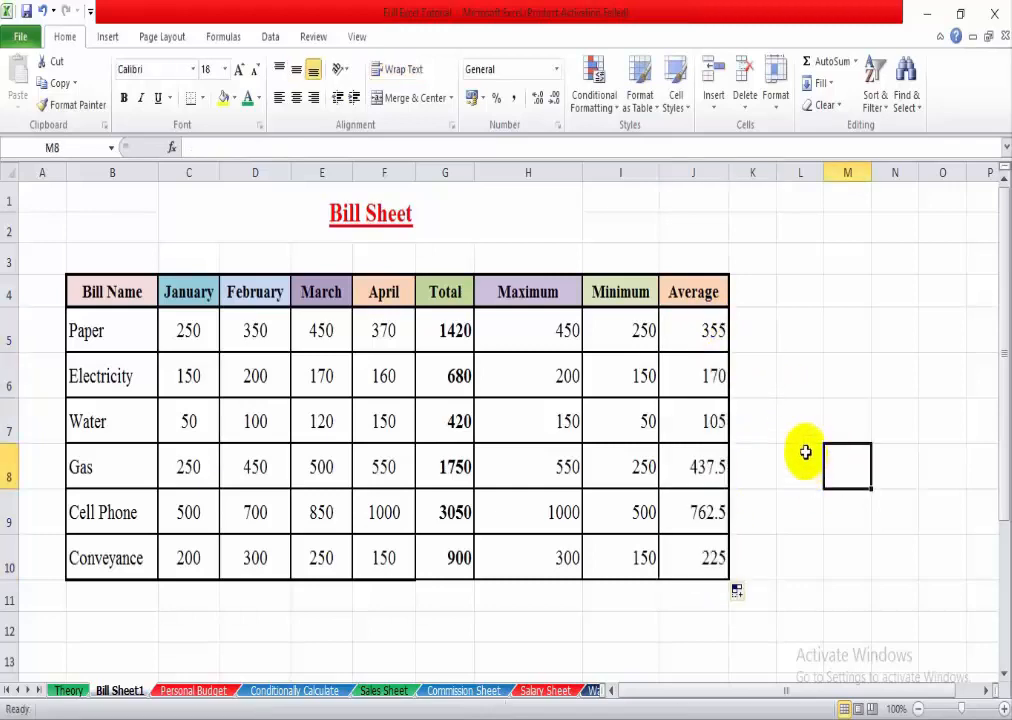
- Review the total, maximum, minimum and average formulas in the Paper row, cells G5 to J5
left_click_drag(447, 333, 690, 338)
left_click(449, 330)
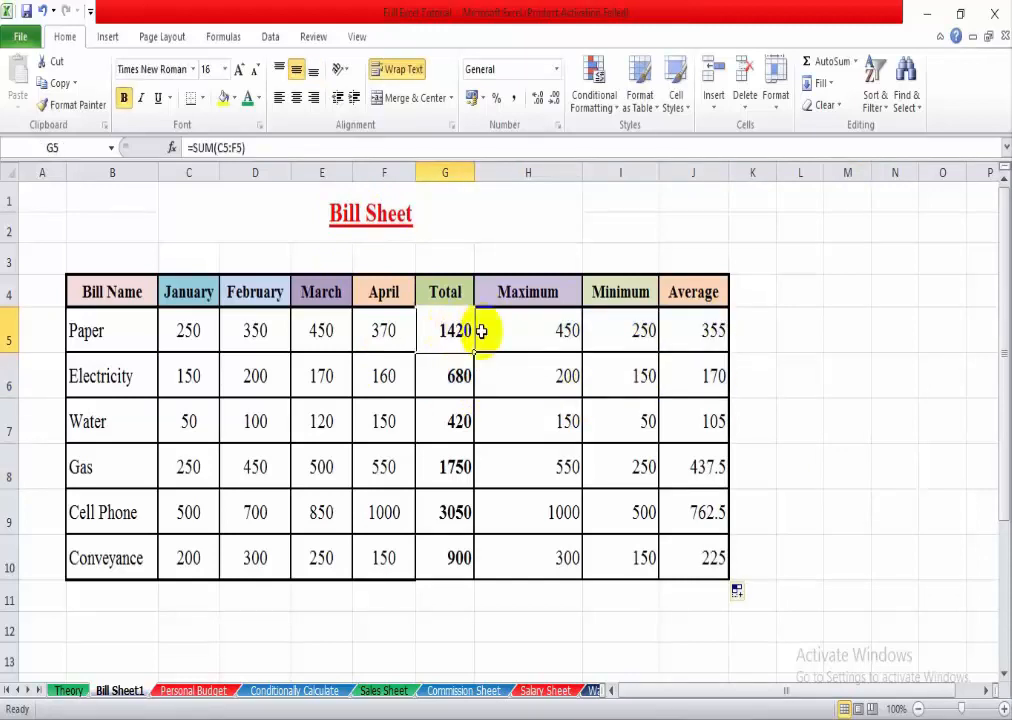
left_click(533, 332)
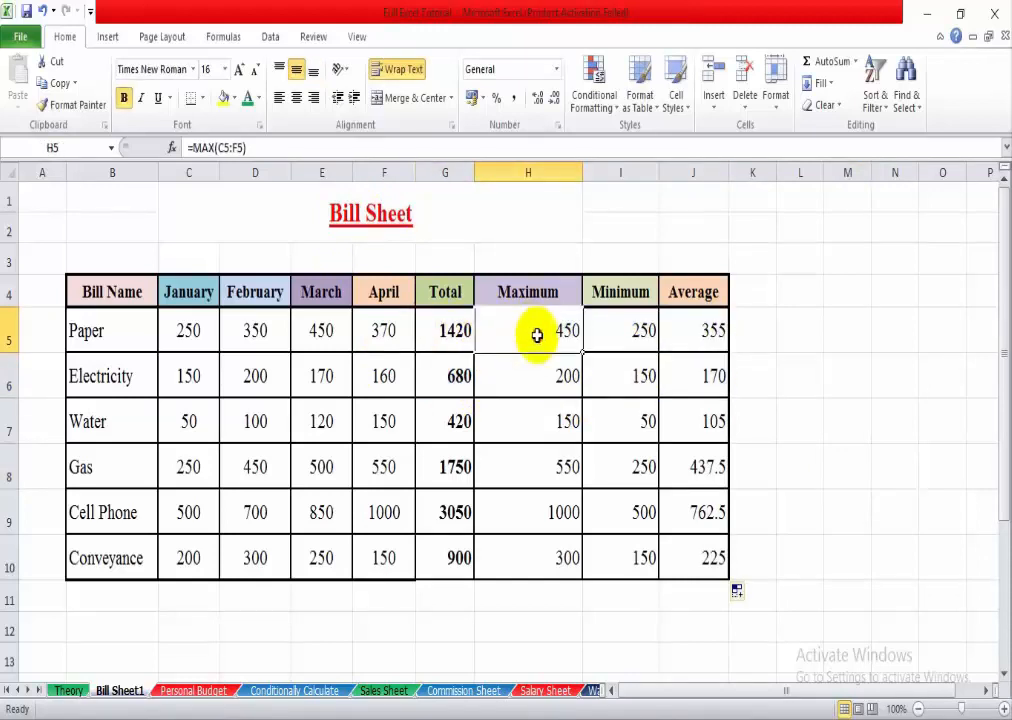
left_click(635, 329)
left_click(693, 331)
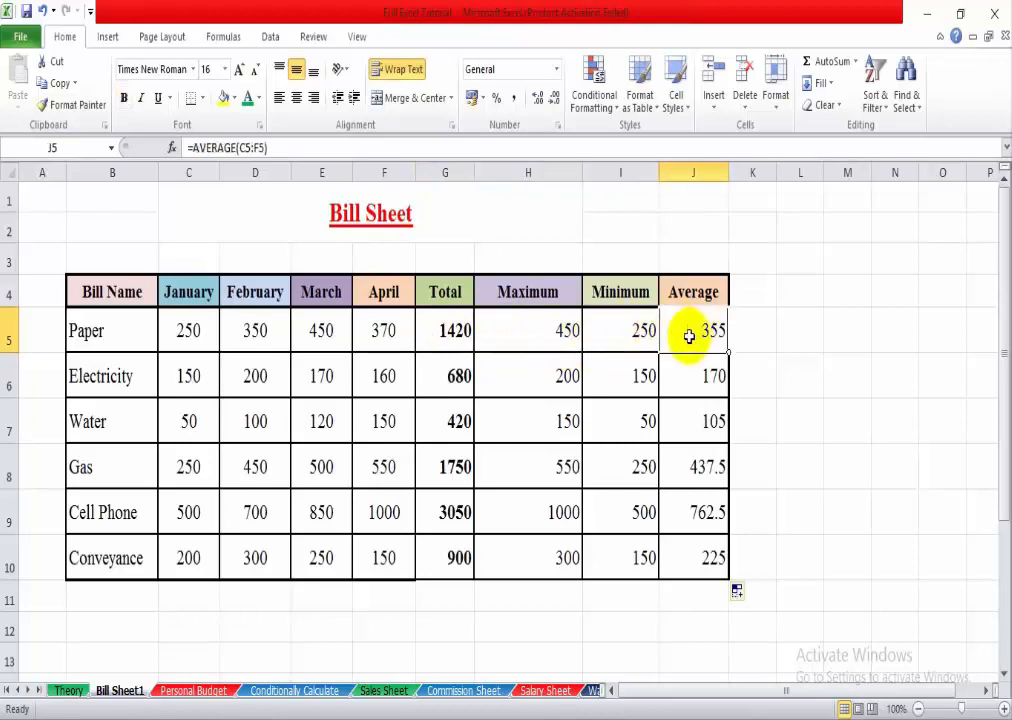
left_click(452, 330)
- Enter the sample numbers 100 in cell L4 and 50 in cell L5 beside the bill table
left_click(800, 291)
type("100")
key("Return")
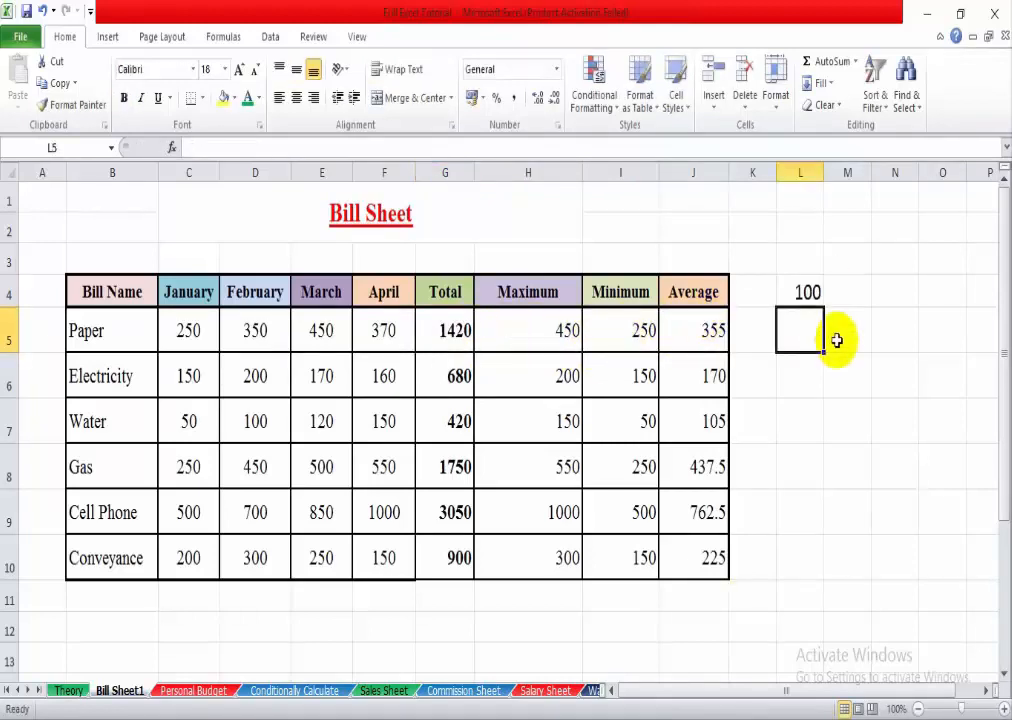
type("50")
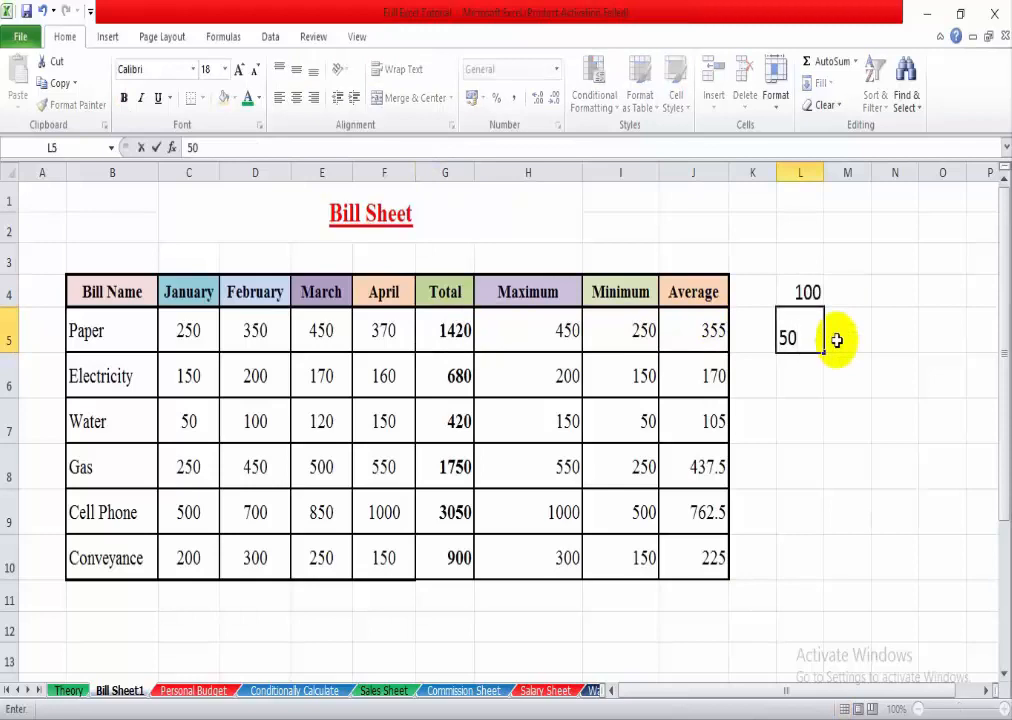
key("Return")
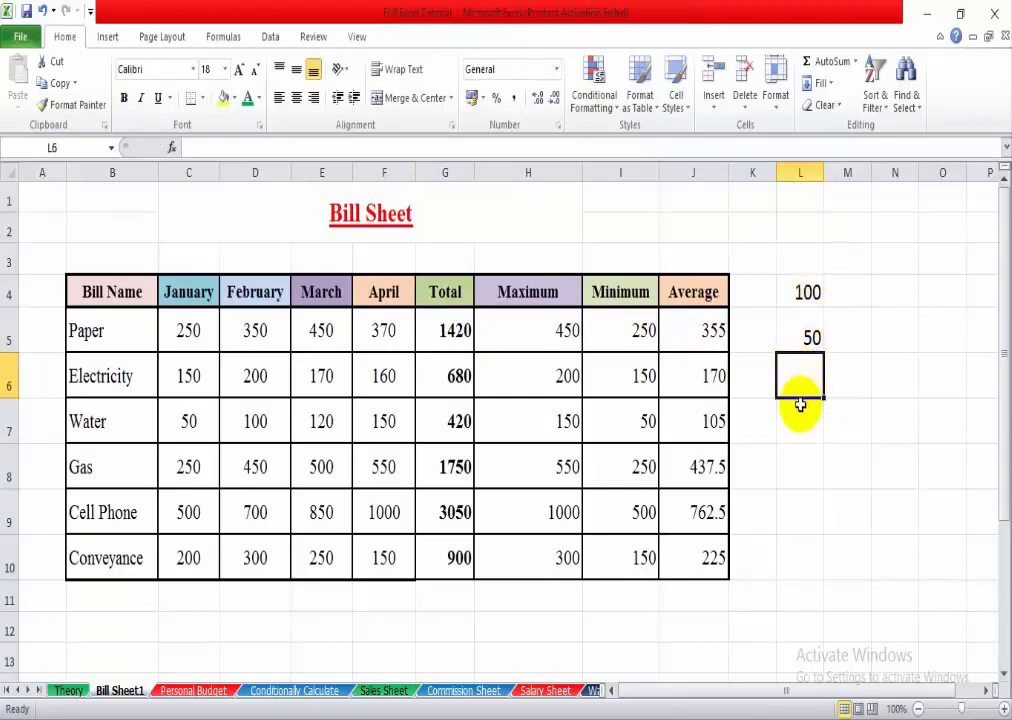
- Subtract the second sample number from the first in cell L6 with the formula =L4-L5
type("=")
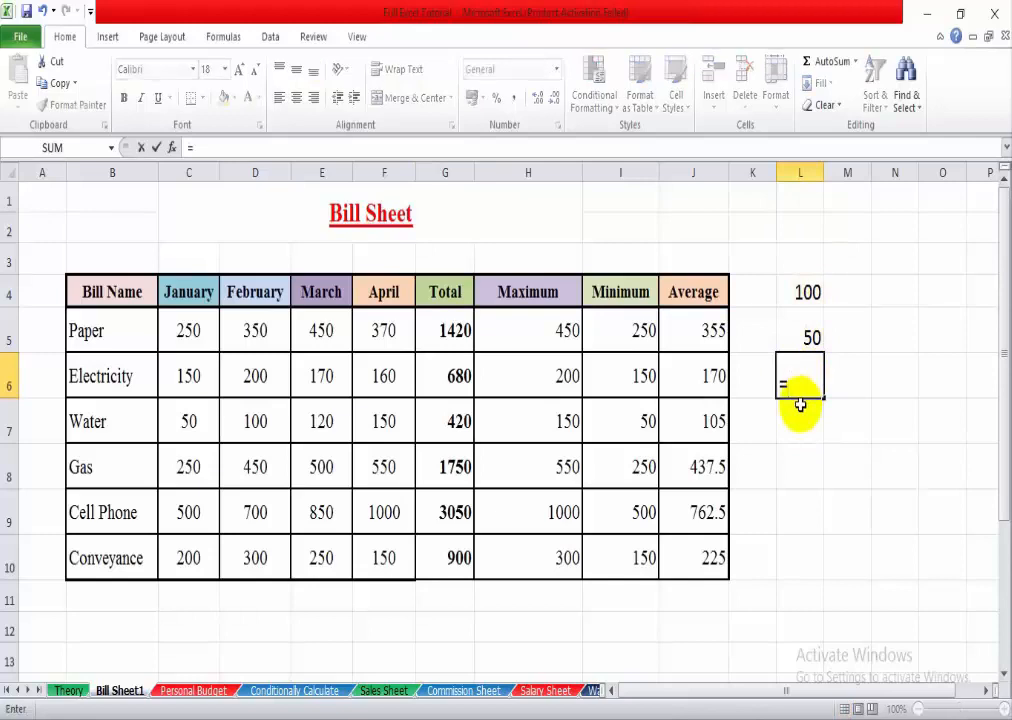
left_click(805, 291)
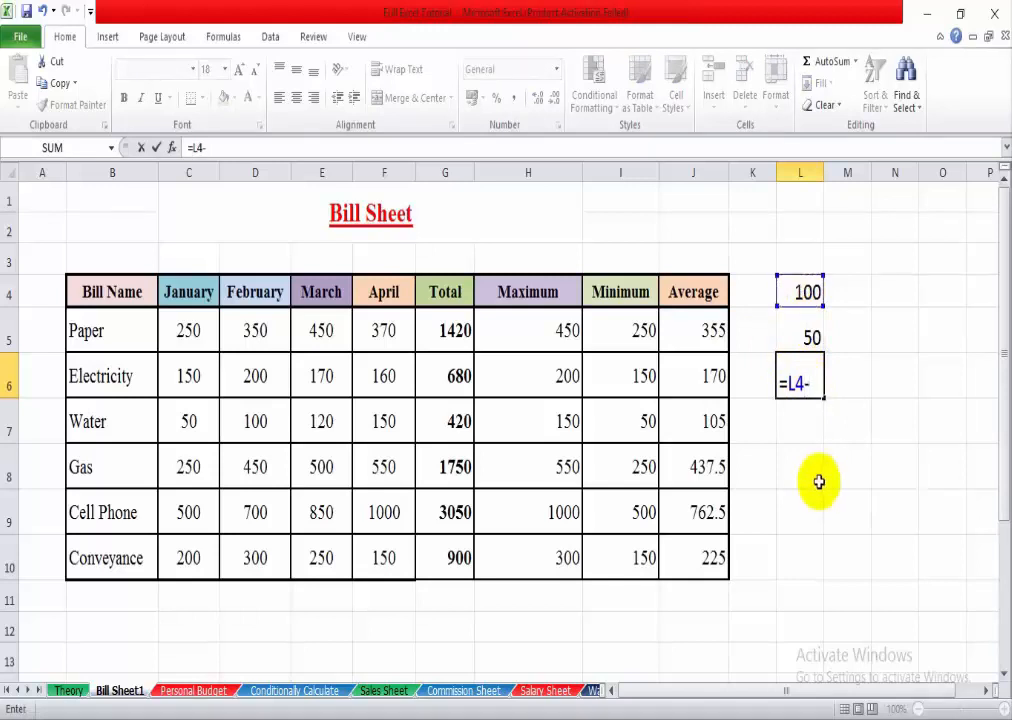
left_click(807, 336)
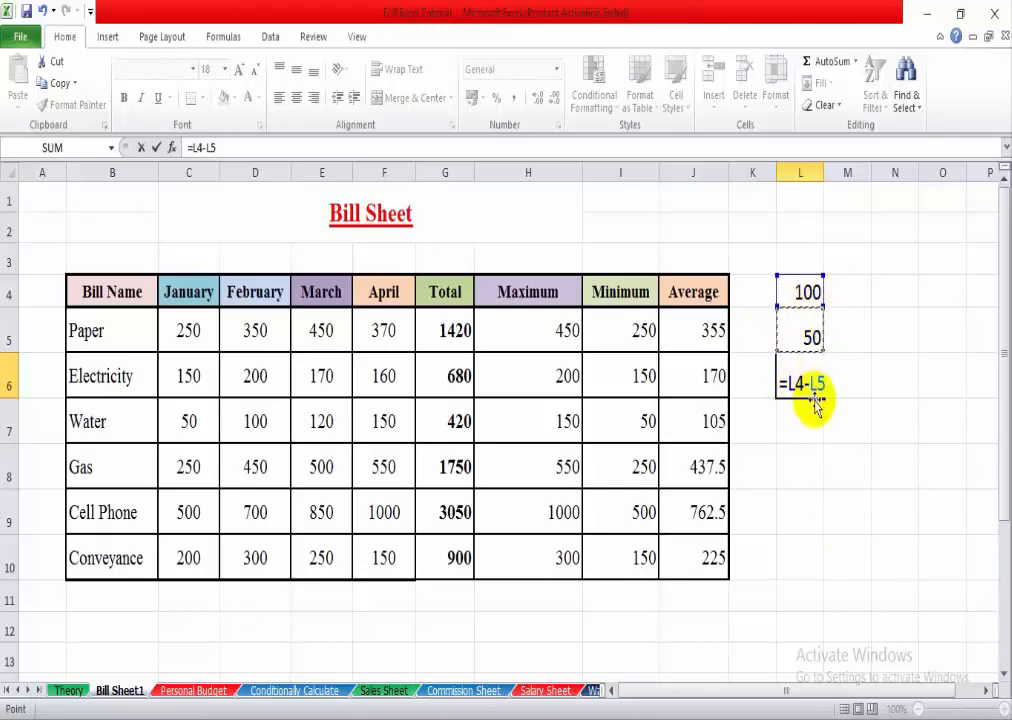
key("Return")
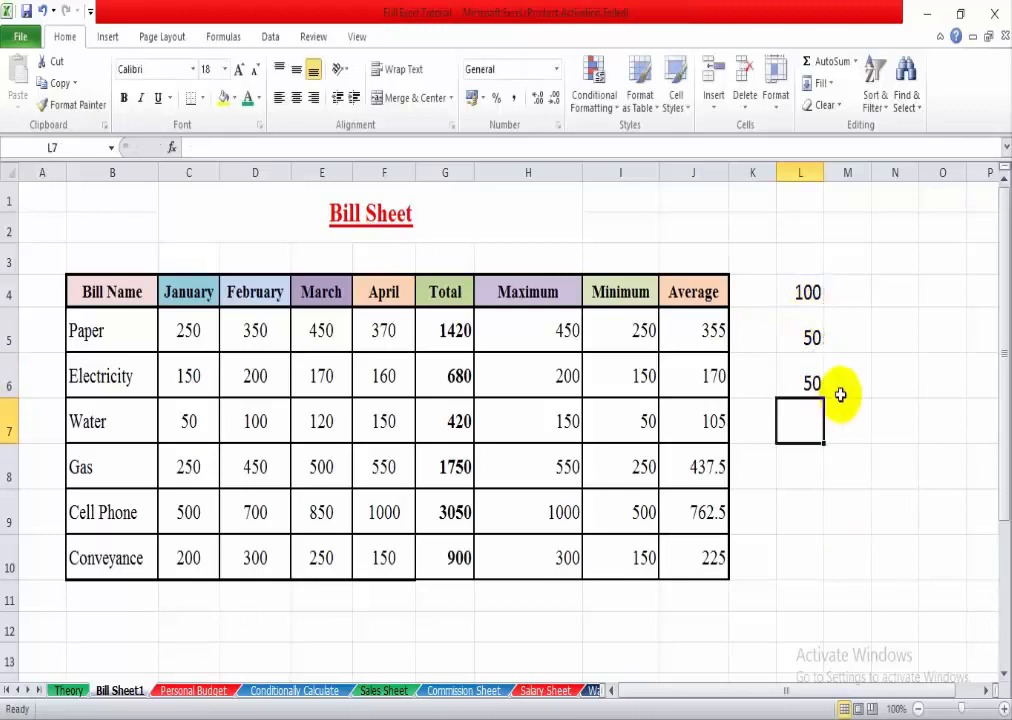
left_click(802, 388)
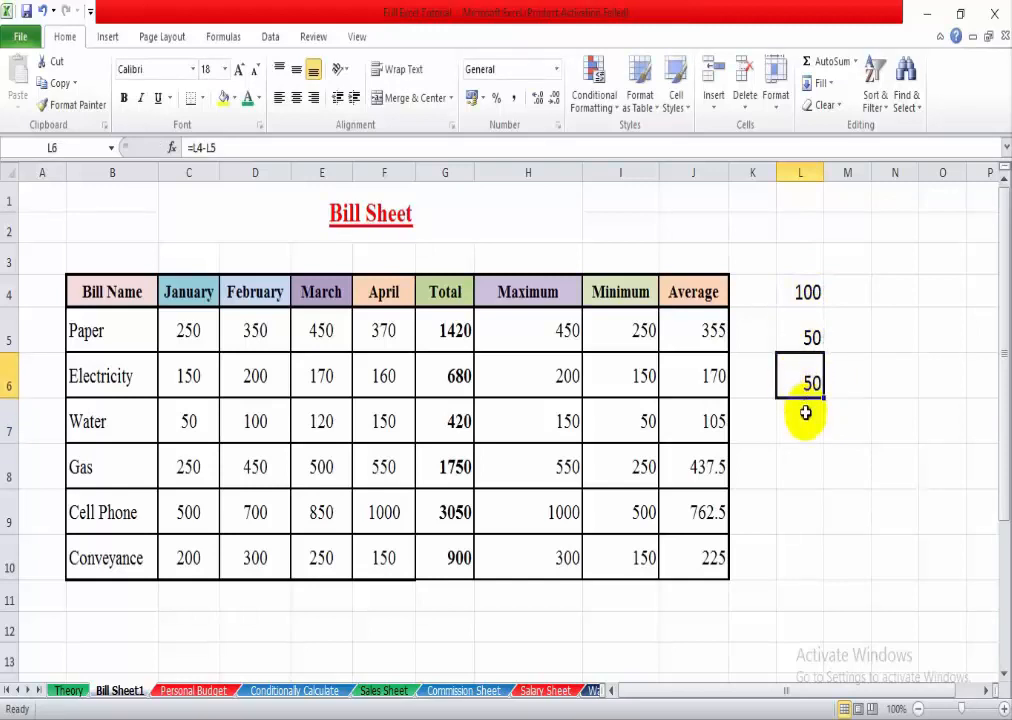
- Change the font colour of the sample number 100 in cell L4 to red
left_click(806, 413)
left_click(808, 291)
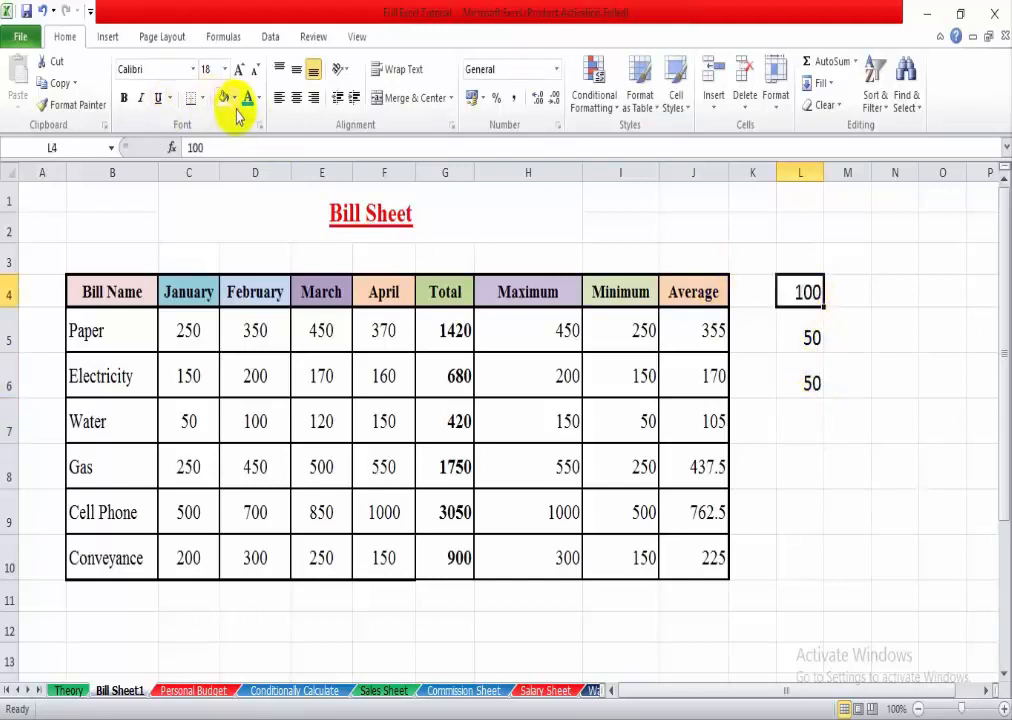
left_click(250, 100)
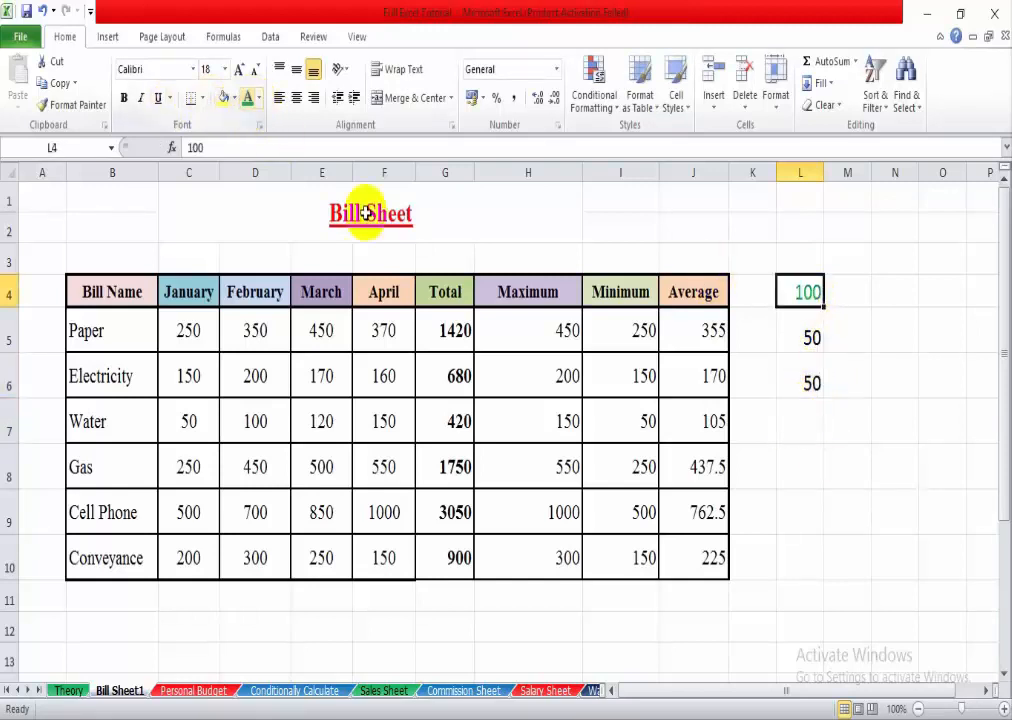
left_click(257, 97)
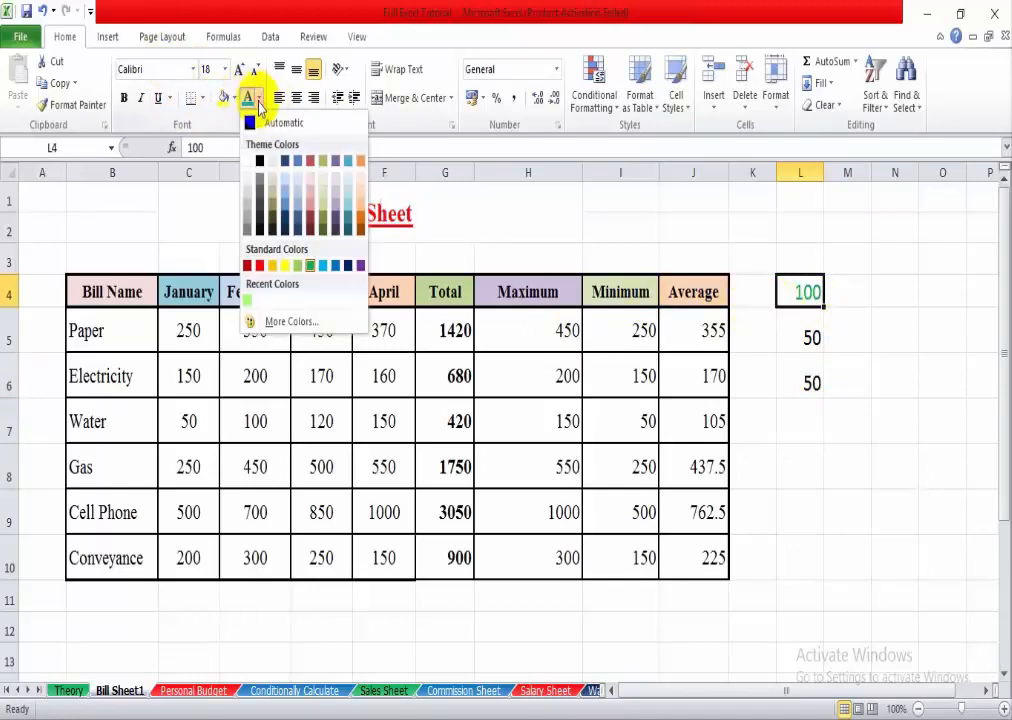
left_click(257, 266)
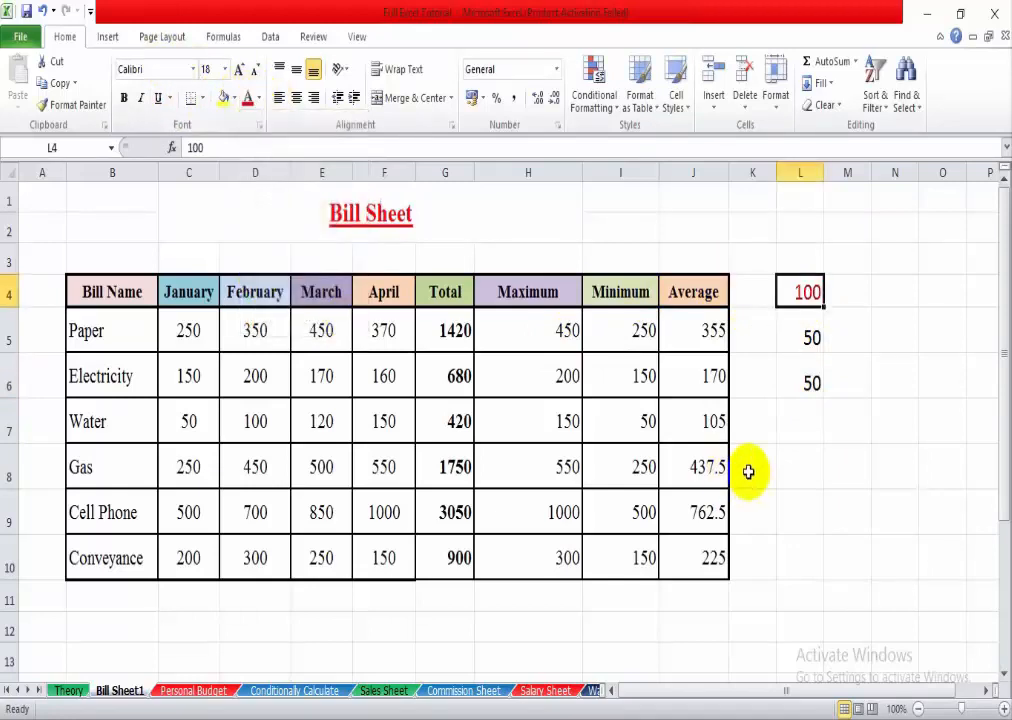
- Calculate 10 percent of the first sample number in cell L8 with the formula =L4*10%
left_click(797, 463)
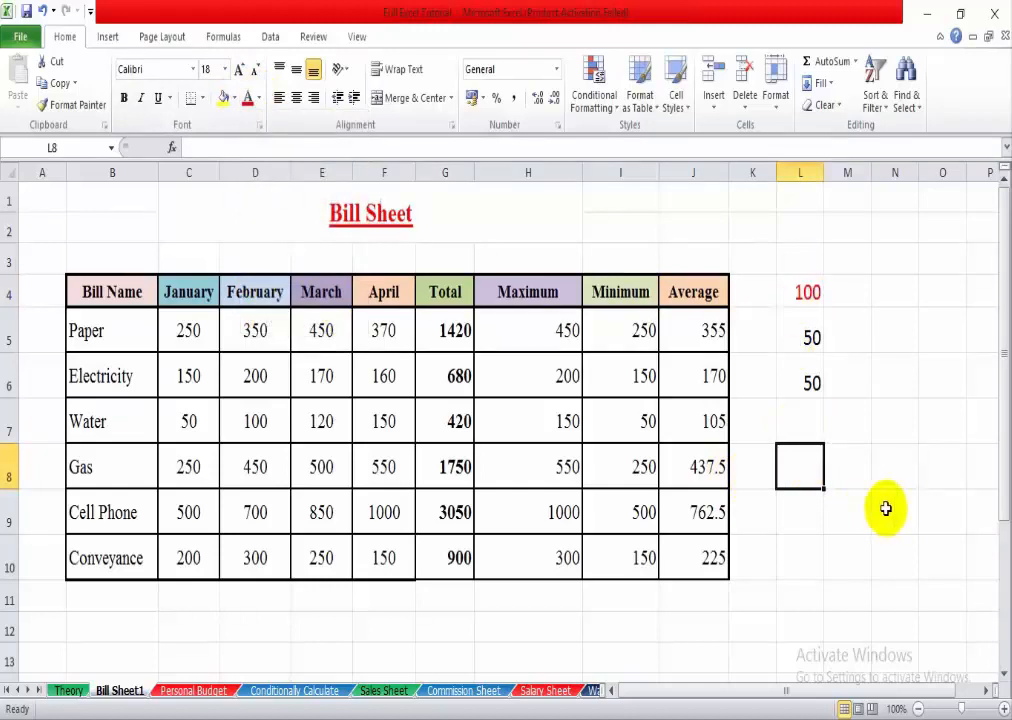
type("=")
left_click(810, 290)
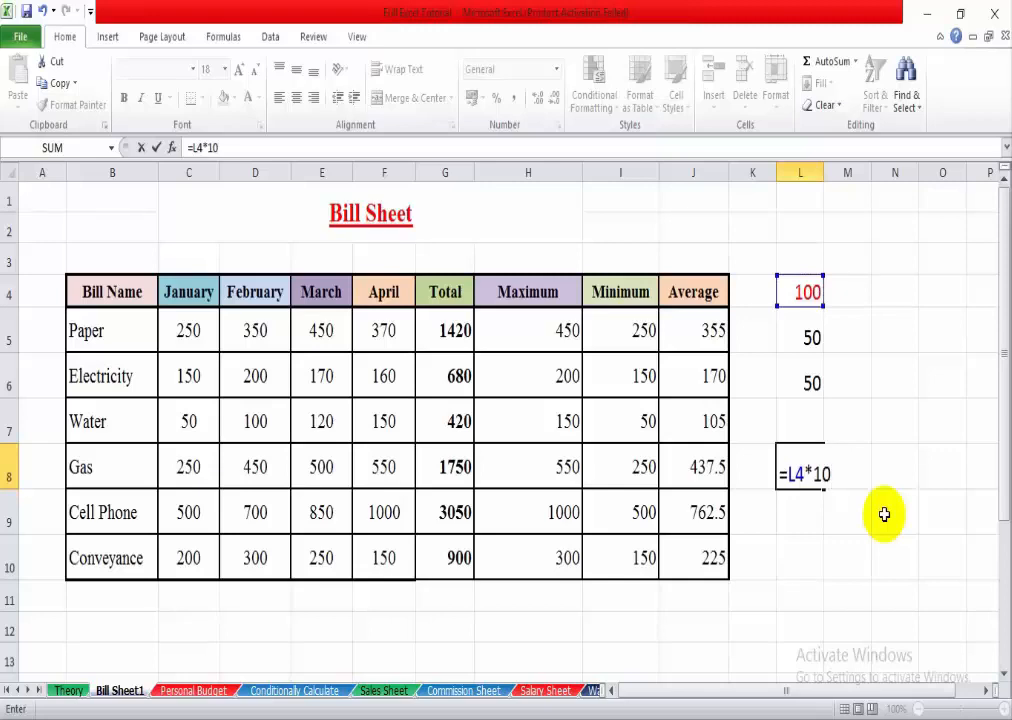
type("%")
key("Return")
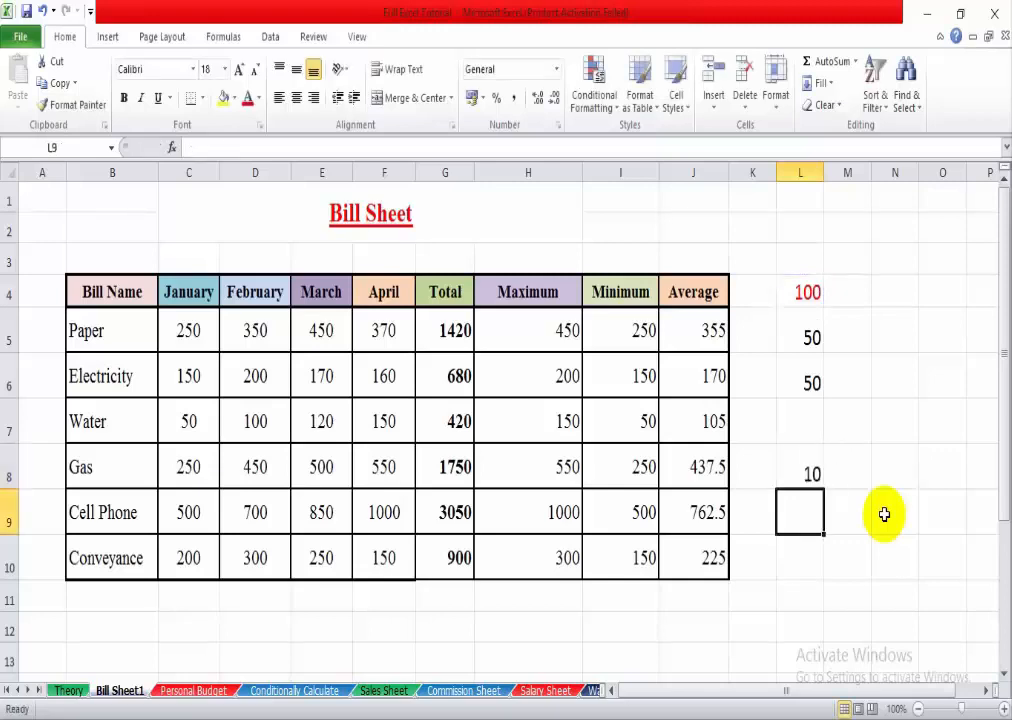
- Change the percentage in cell L8 so the formula reads =L4*12%, and review the edited formula
left_click(810, 473)
double_click(811, 474)
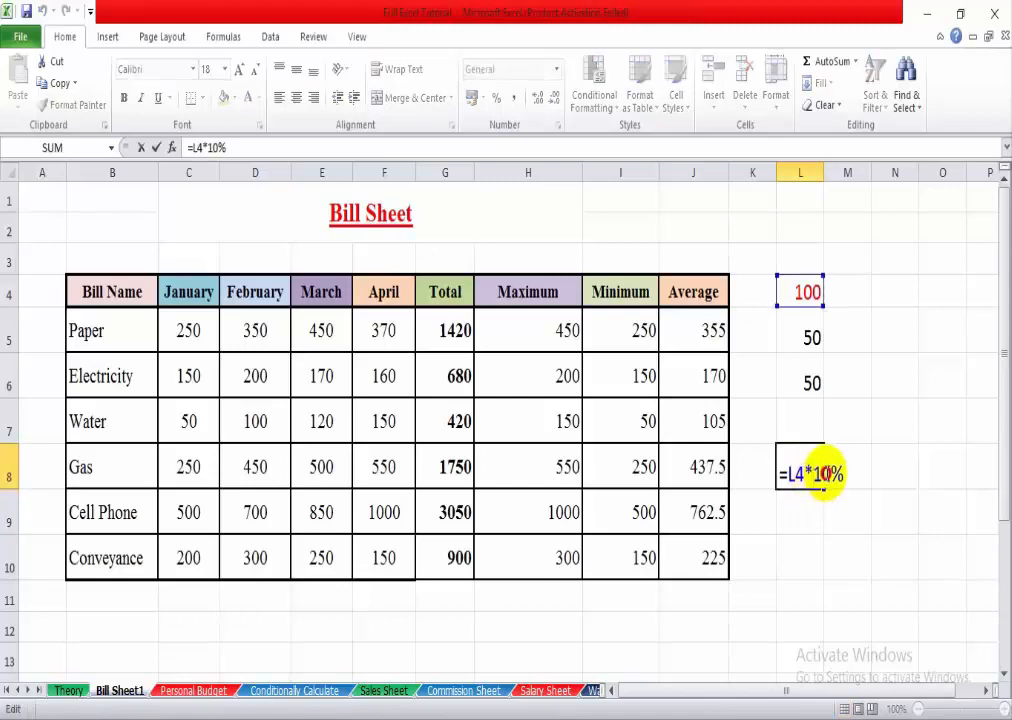
left_click_drag(825, 474, 835, 478)
type("2")
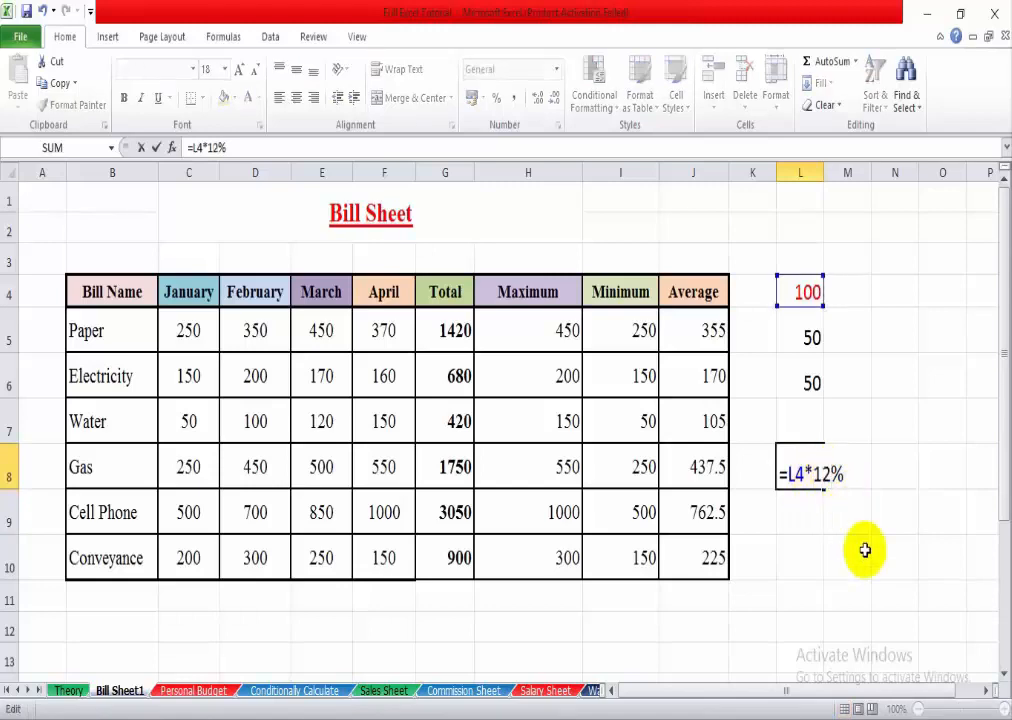
key("Return")
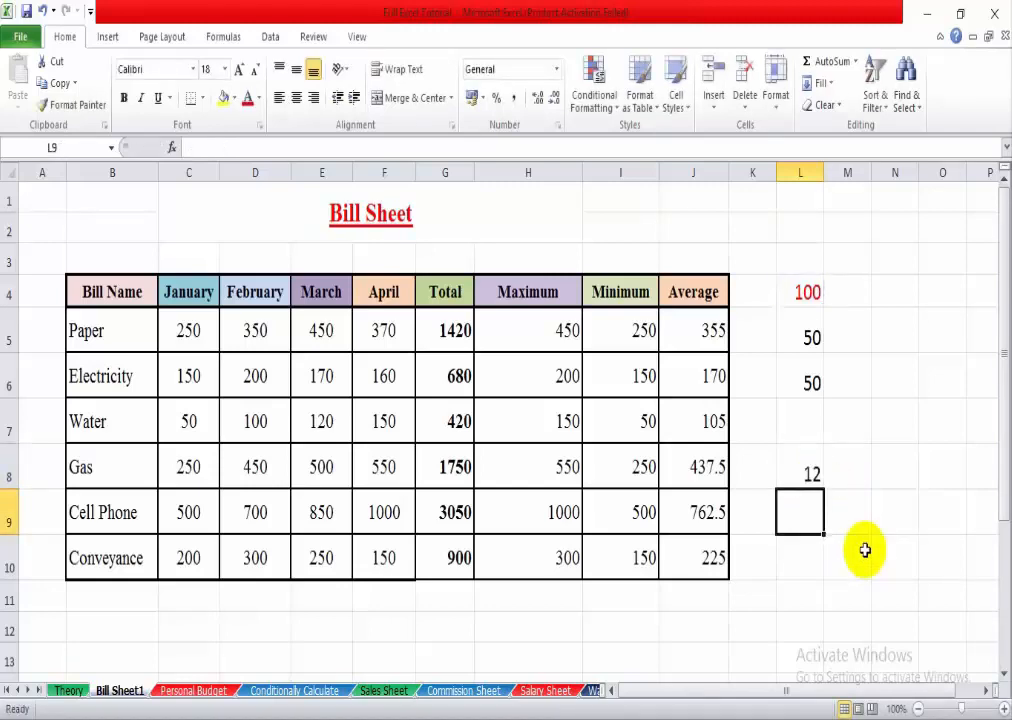
double_click(803, 470)
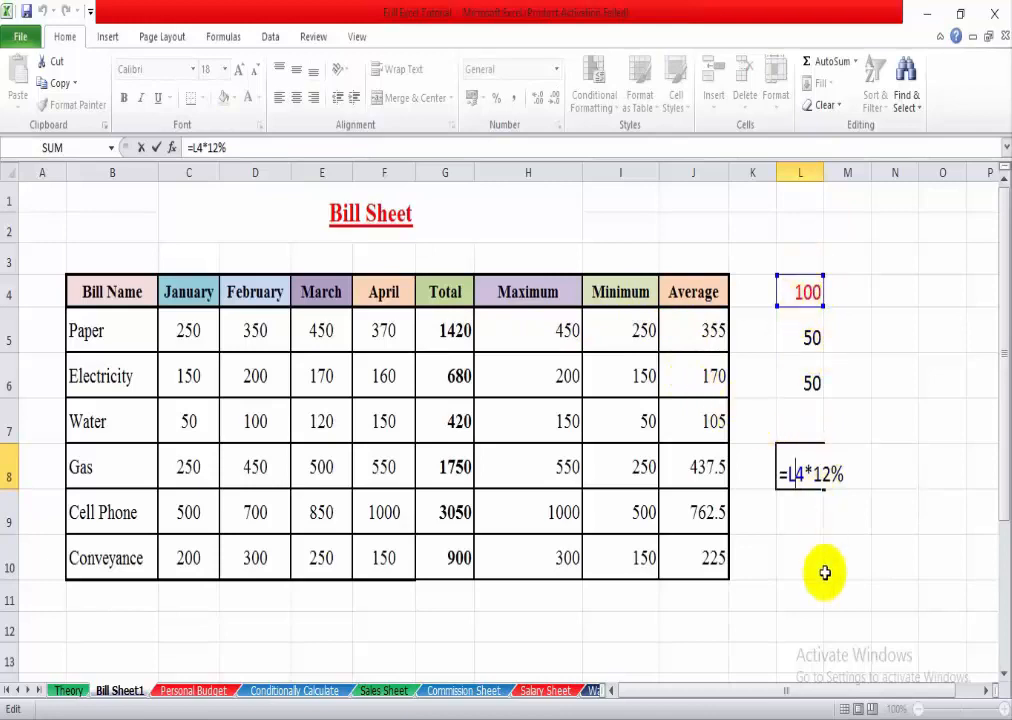
key("Return")
- Multiply the first sample number by 2 in cell L9 with the formula =L4*2
type("=")
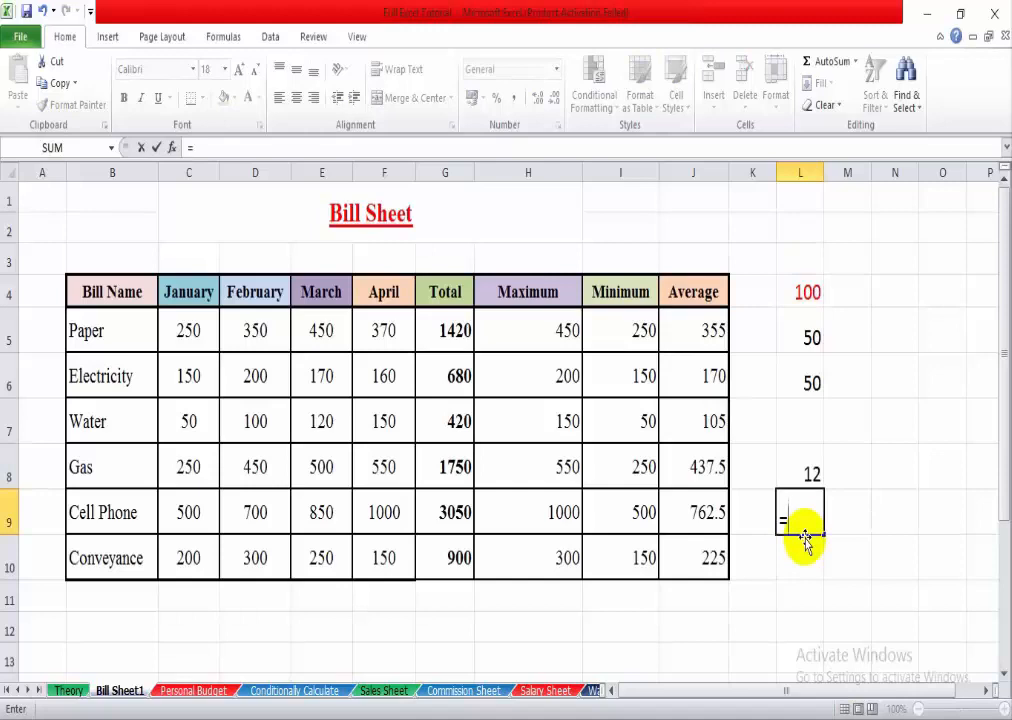
type("l4*")
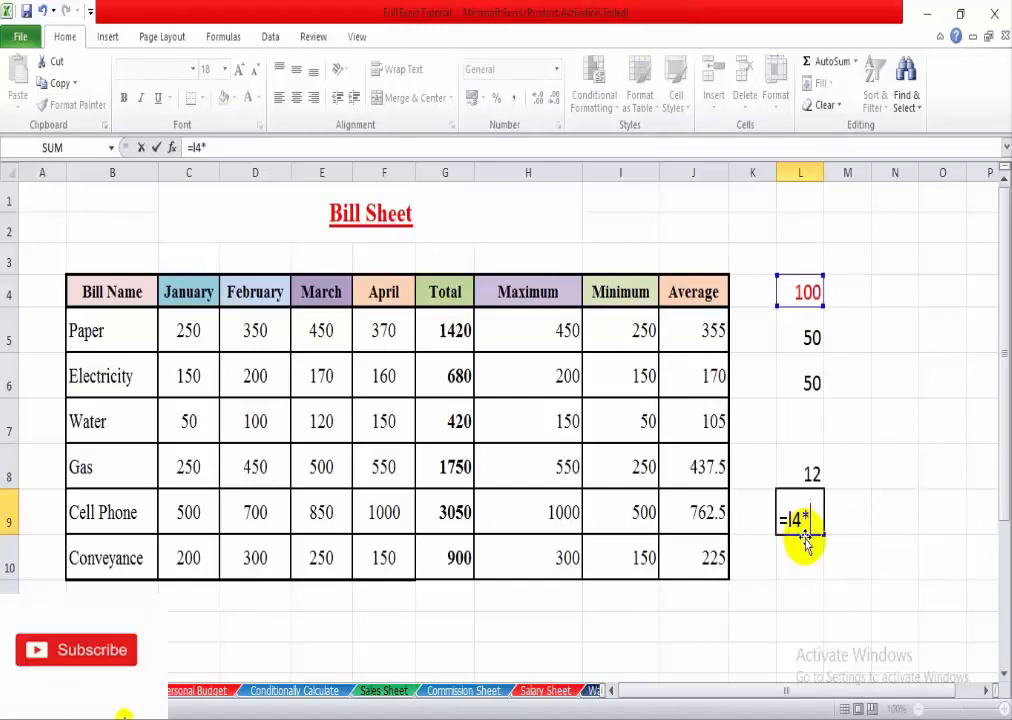
type("2")
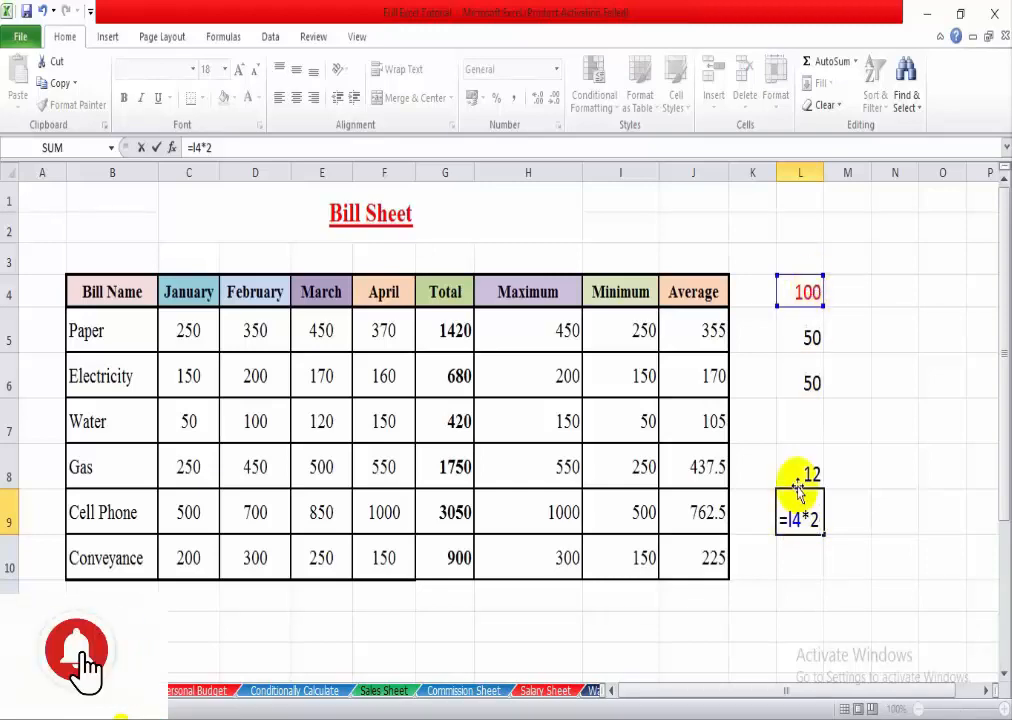
key("Return")
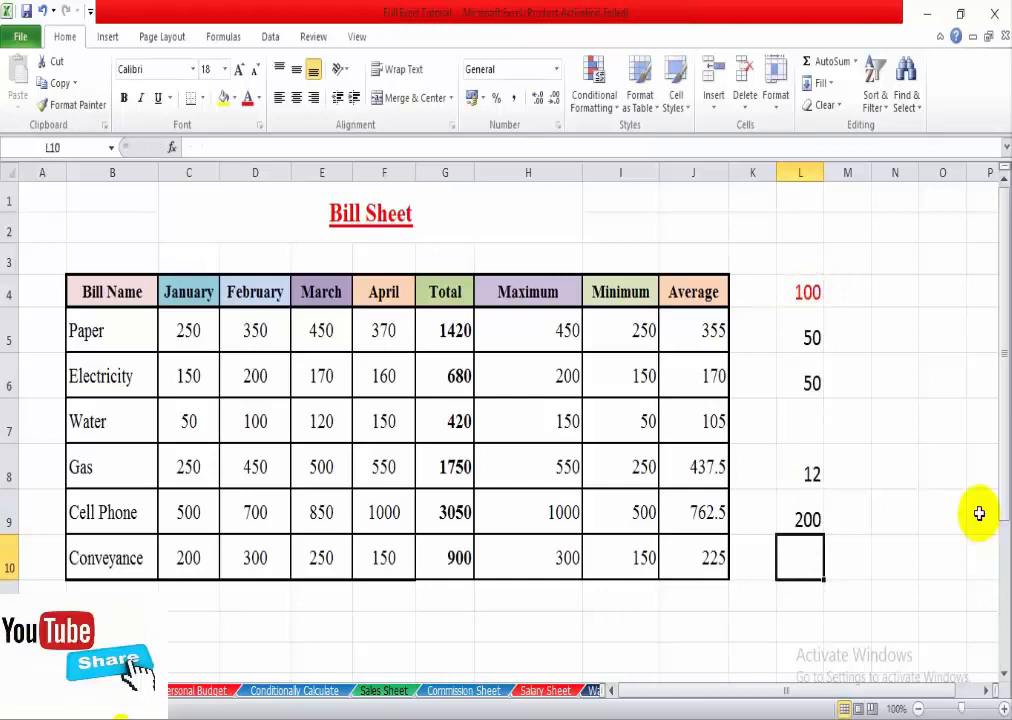
- Replace the multiplication in cell L9 with division so the formula reads =L4/2, and review it
left_click(804, 519)
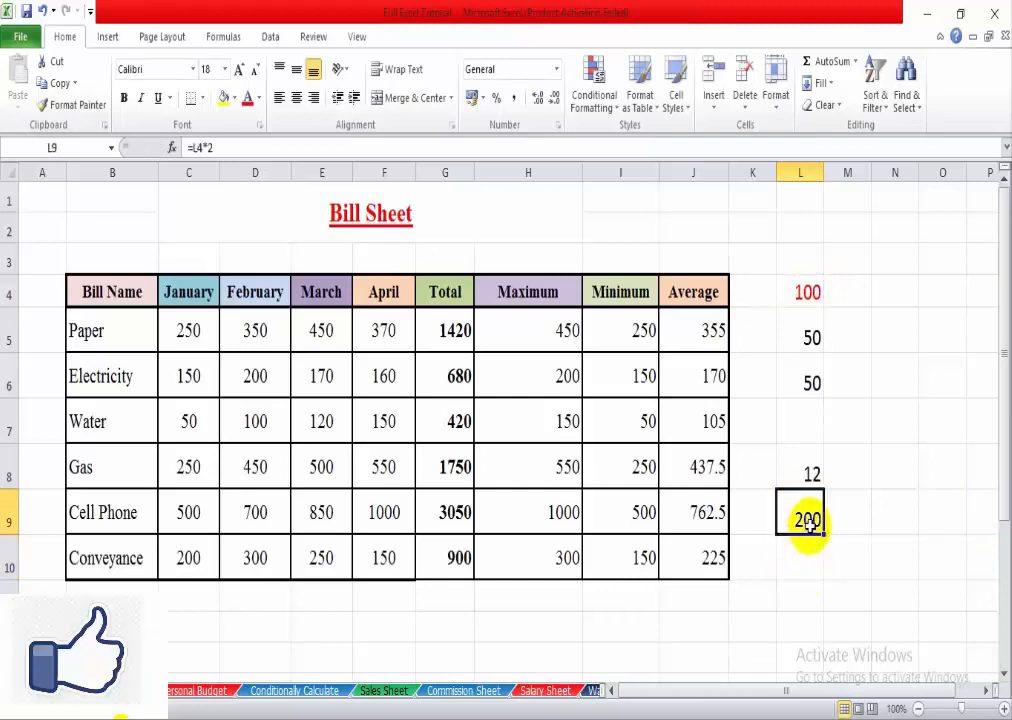
double_click(804, 520)
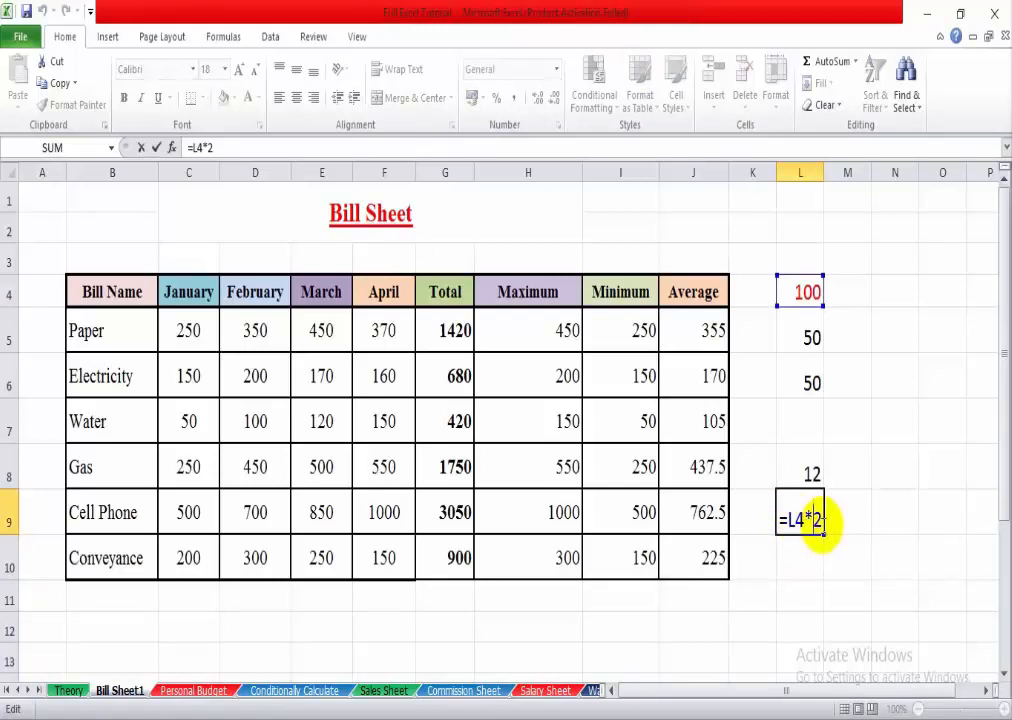
key("BackSpace")
type("/")
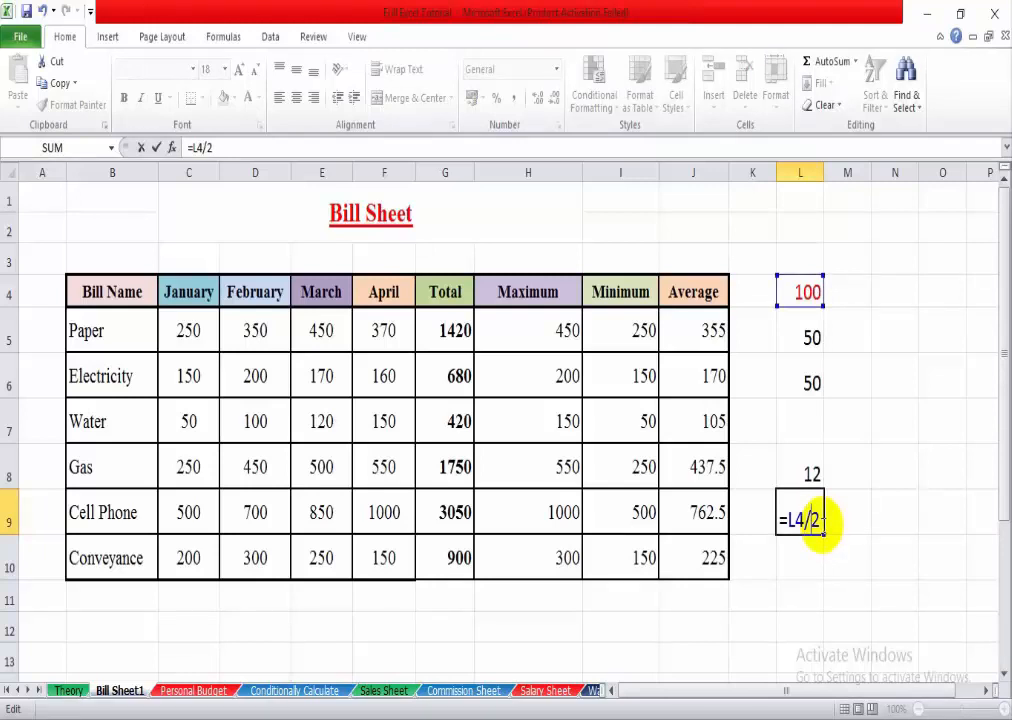
key("Return")
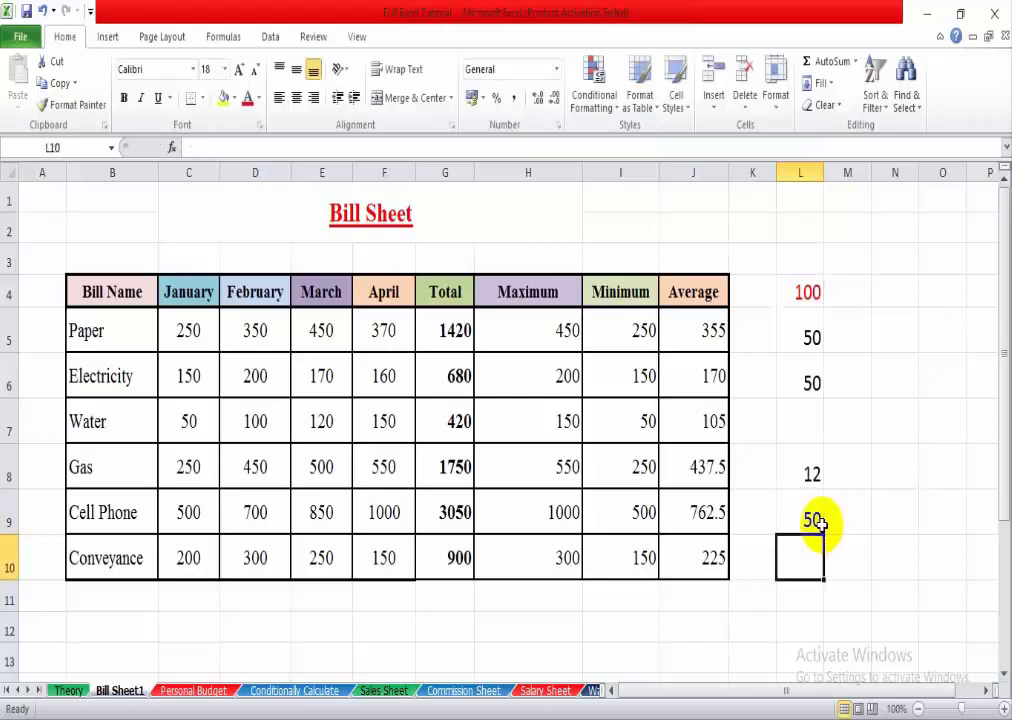
double_click(812, 520)
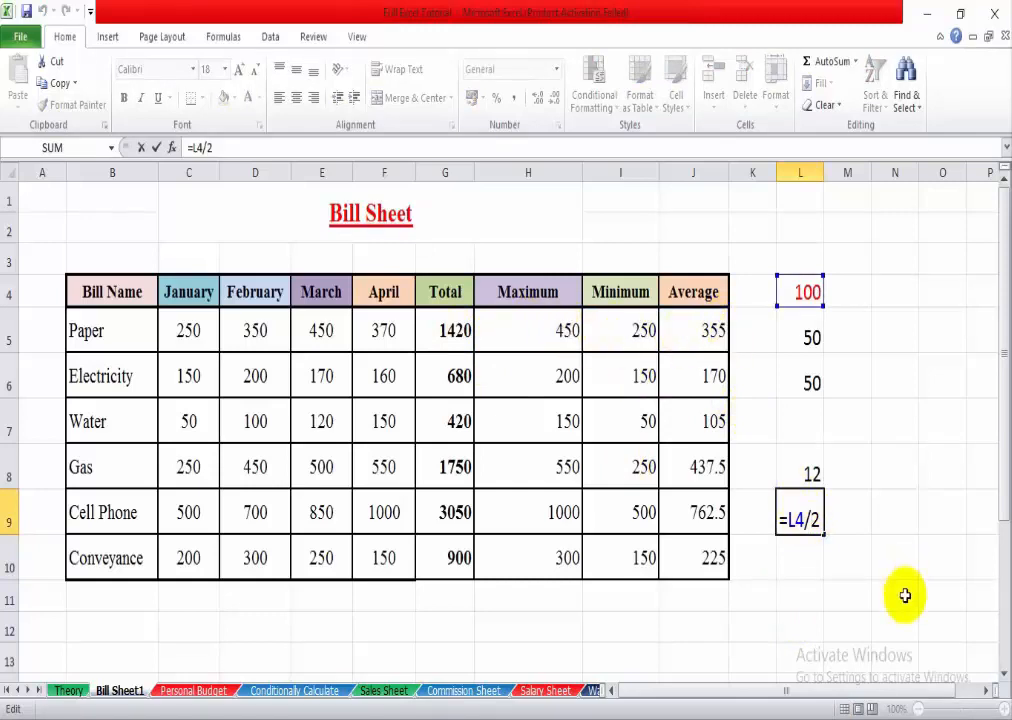
key("Return")
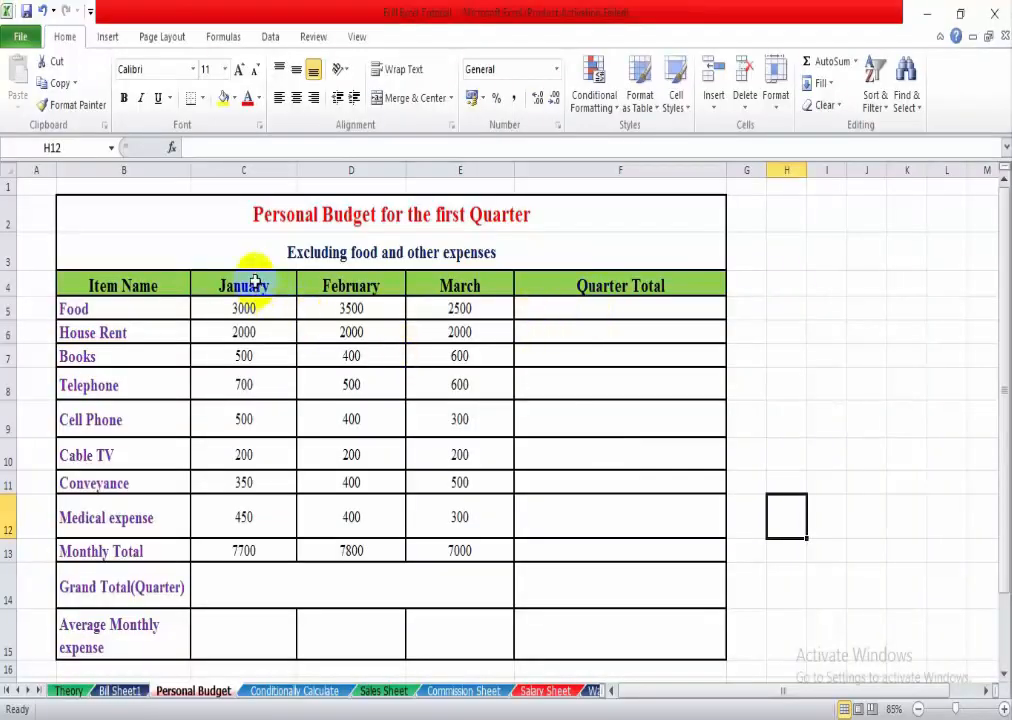
- On the Personal Budget sheet, total the Food row for January to March in cell F5 with SUM over C5:E5
left_click(569, 306)
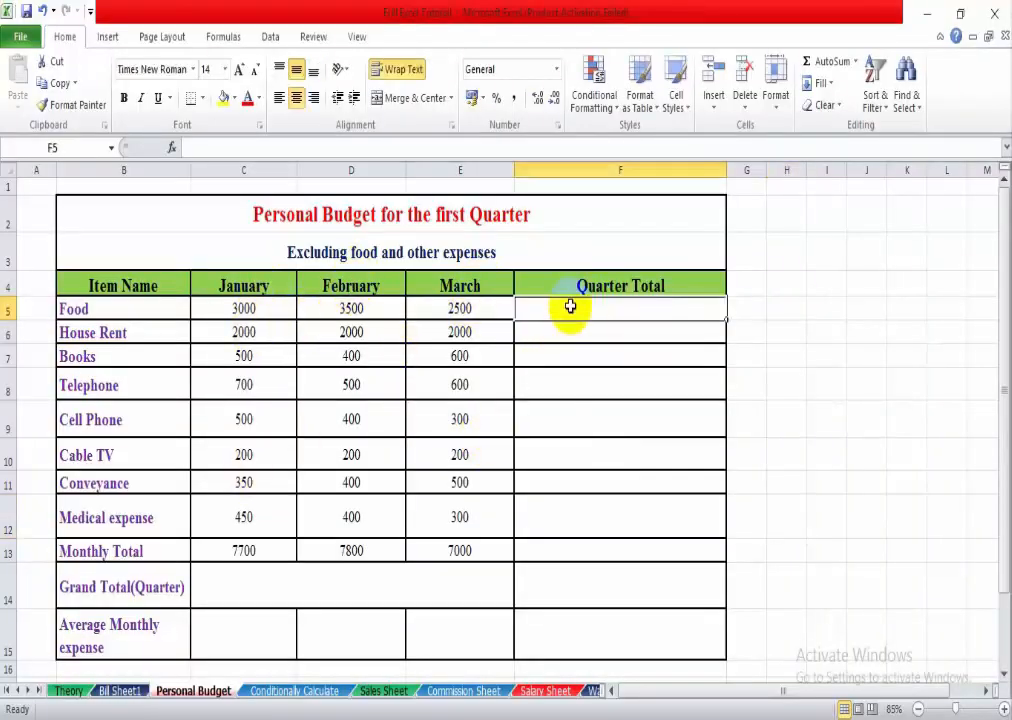
type("=")
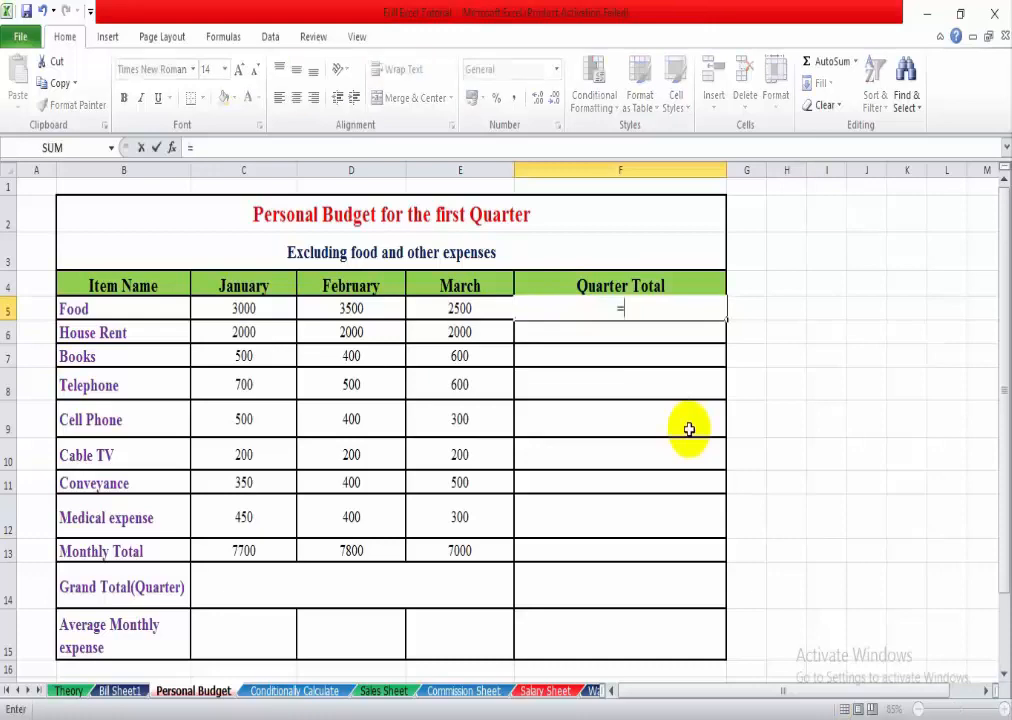
type("sum(")
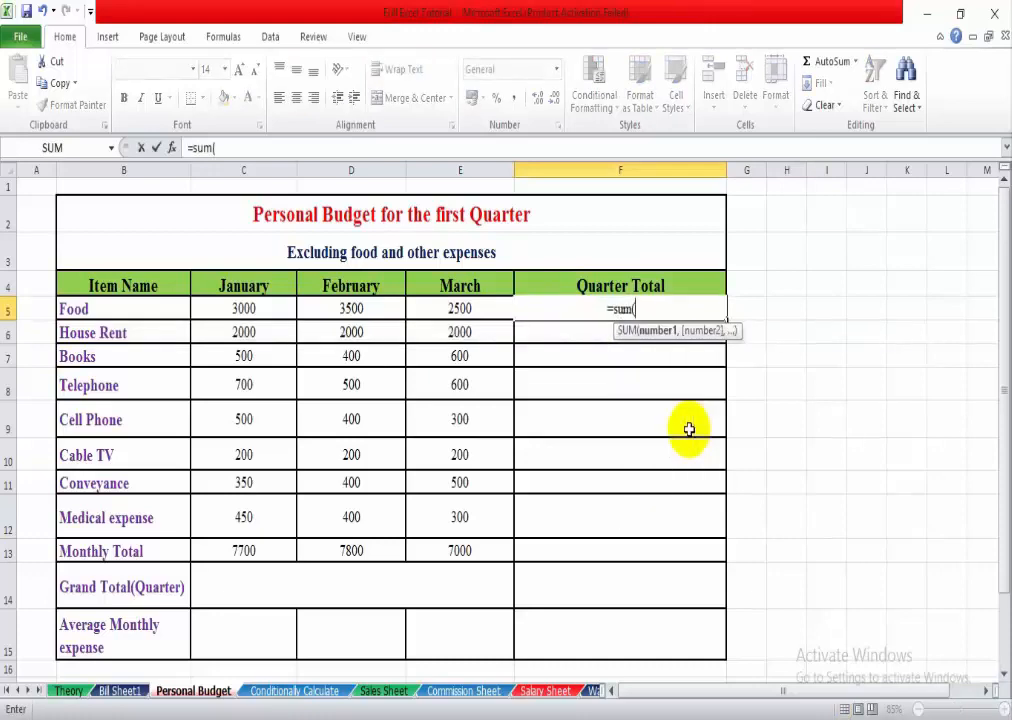
left_click(272, 312)
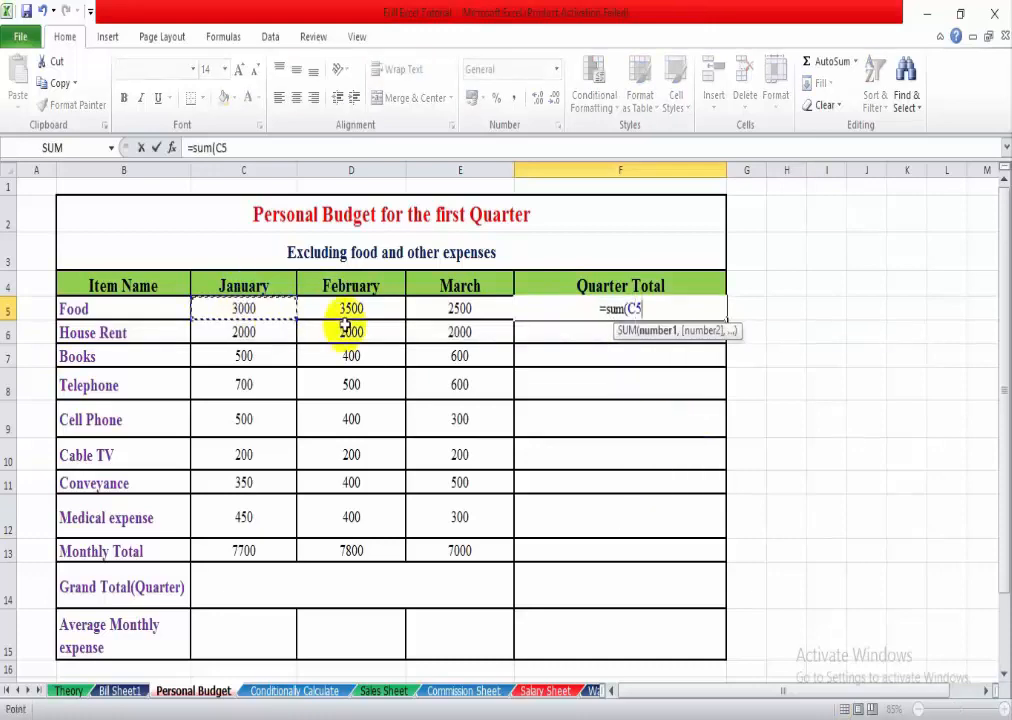
key("F8")
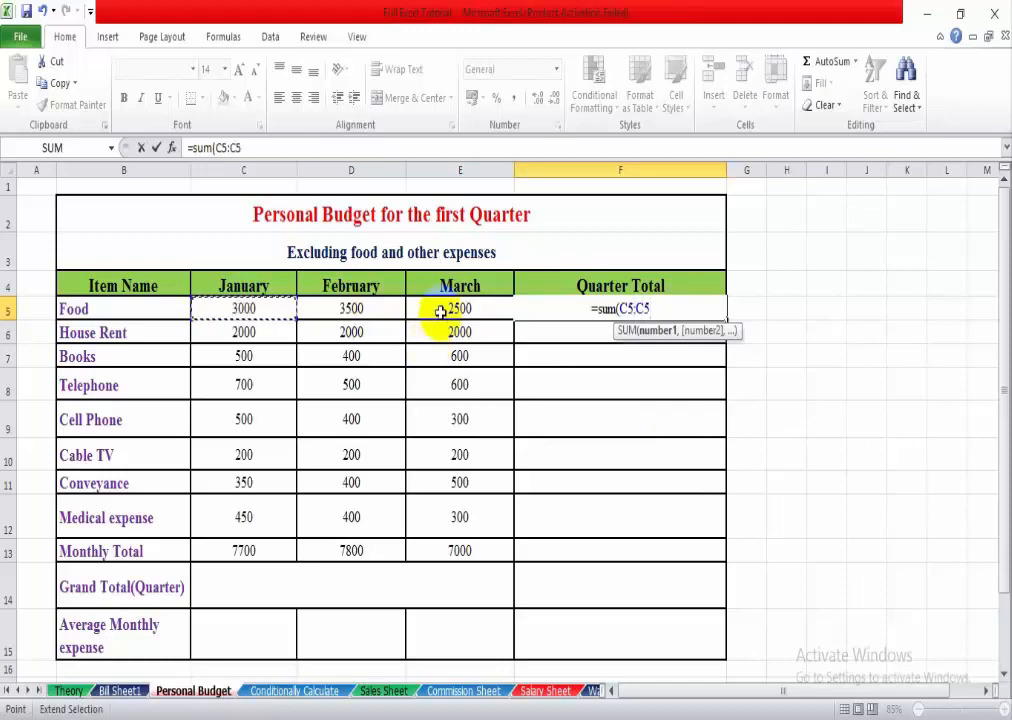
left_click(453, 309)
key("Return")
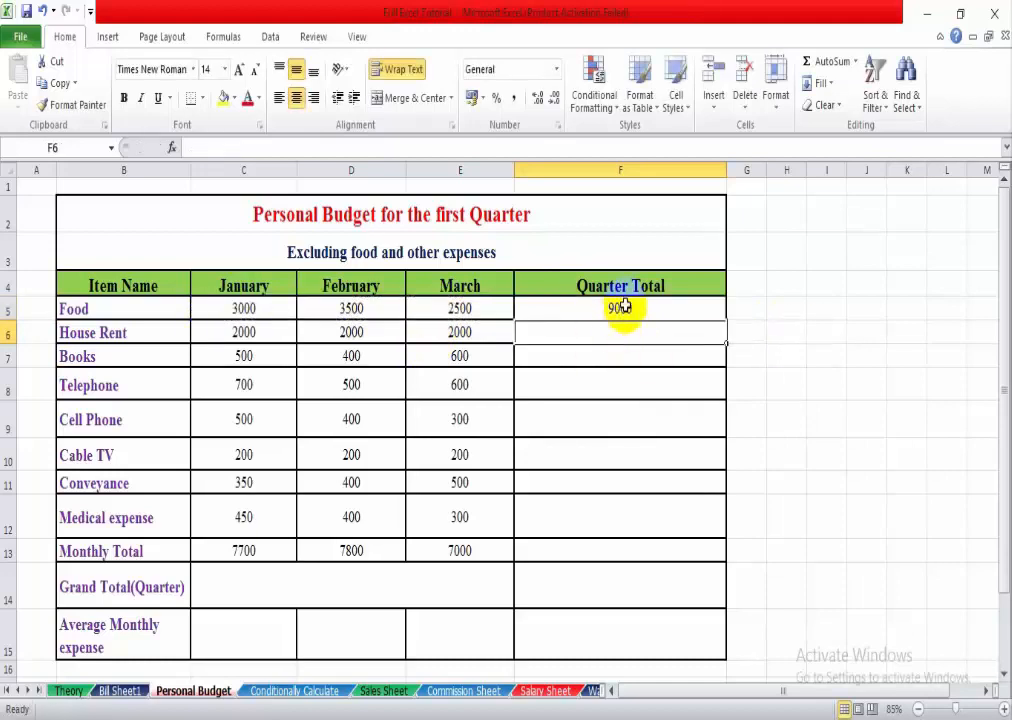
- Fill the SUM formula from F5 down the Quarter Total column to the Medical expense row and check cell F12
left_click(626, 309)
left_click_drag(726, 321, 698, 527)
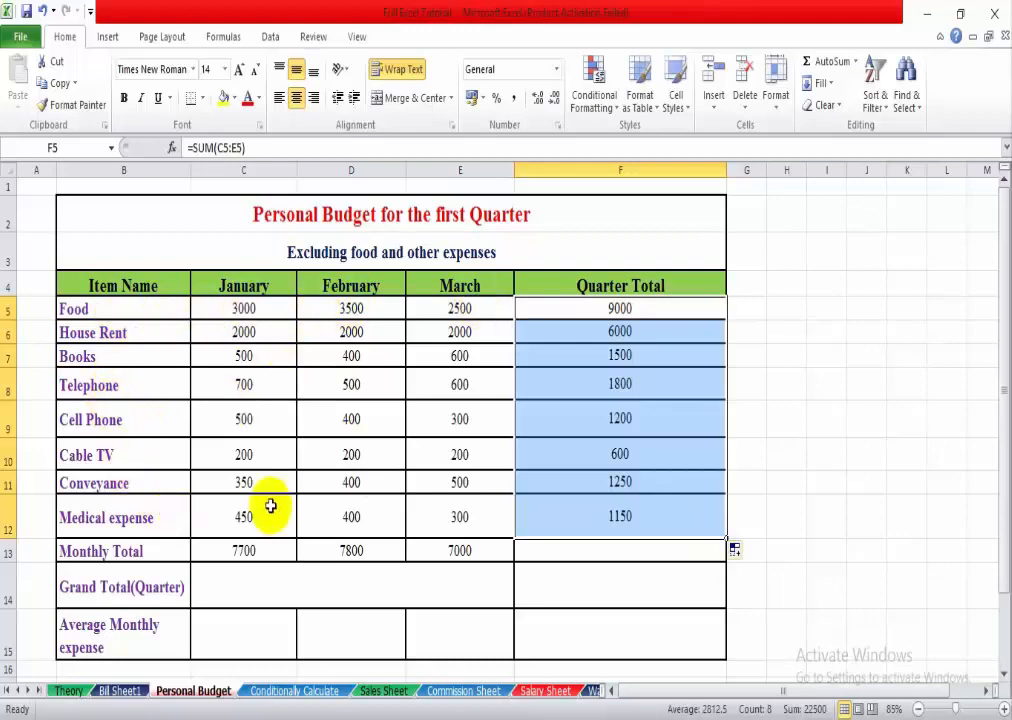
left_click(619, 517)
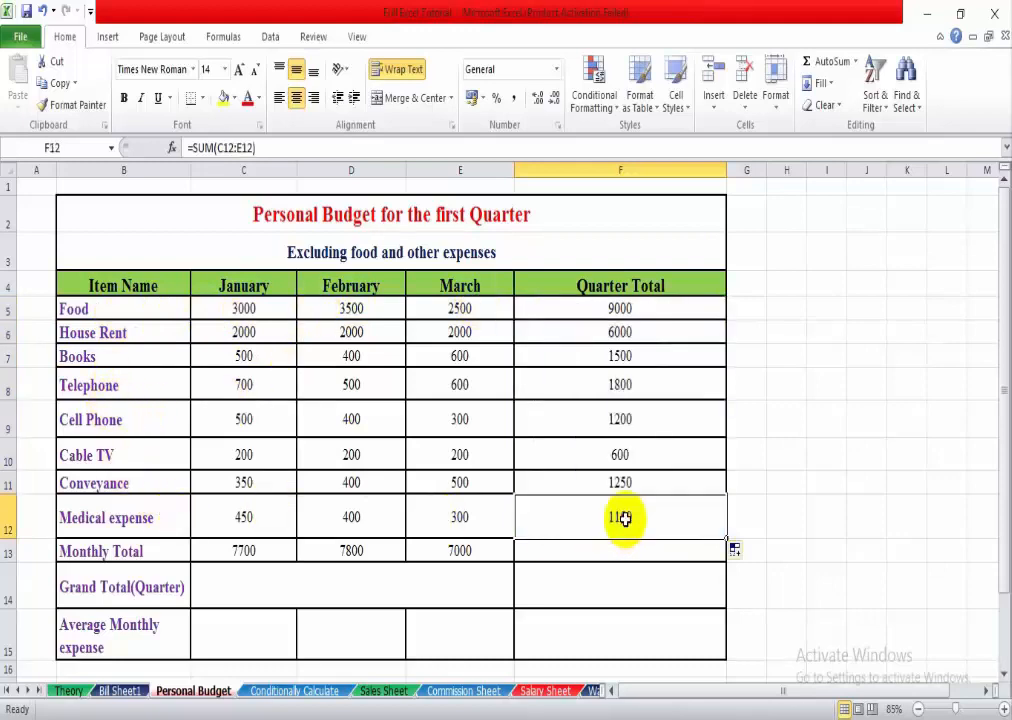
- Review the Monthly Total row and start a SUM formula in cell F13 with F5 as its first cell
left_click(130, 553)
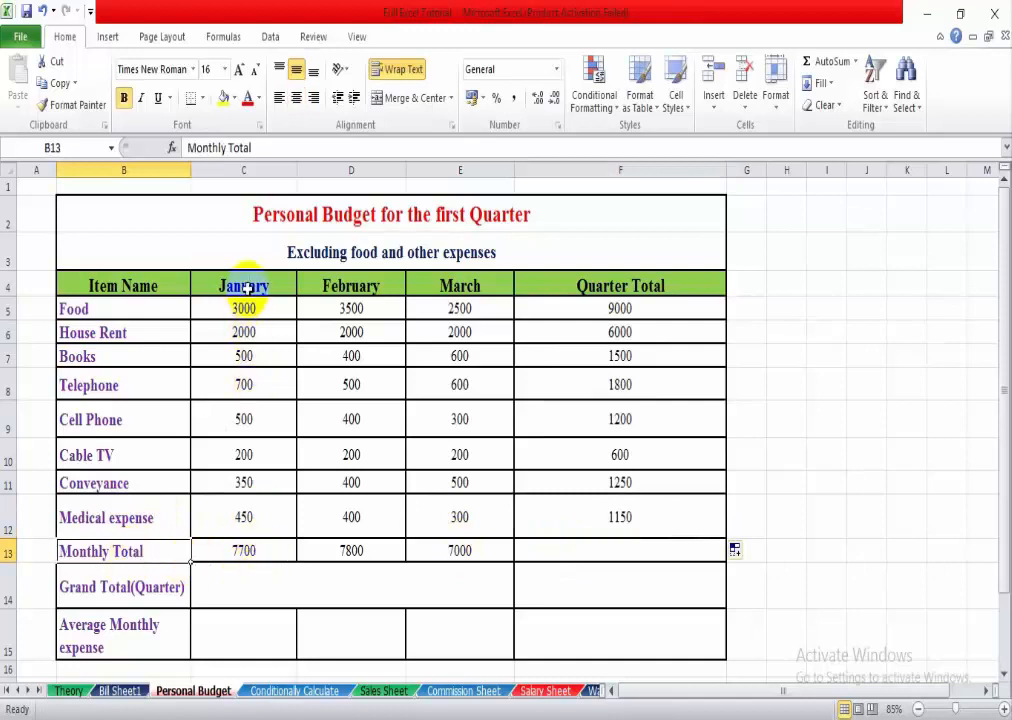
left_click(250, 549)
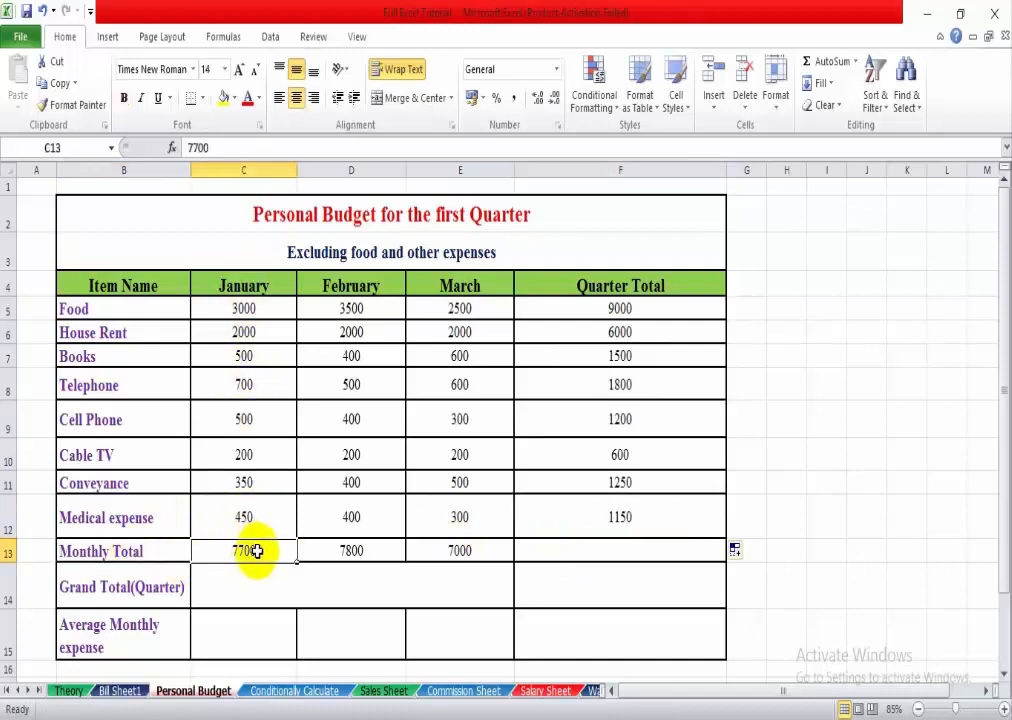
left_click(377, 555)
left_click(460, 552)
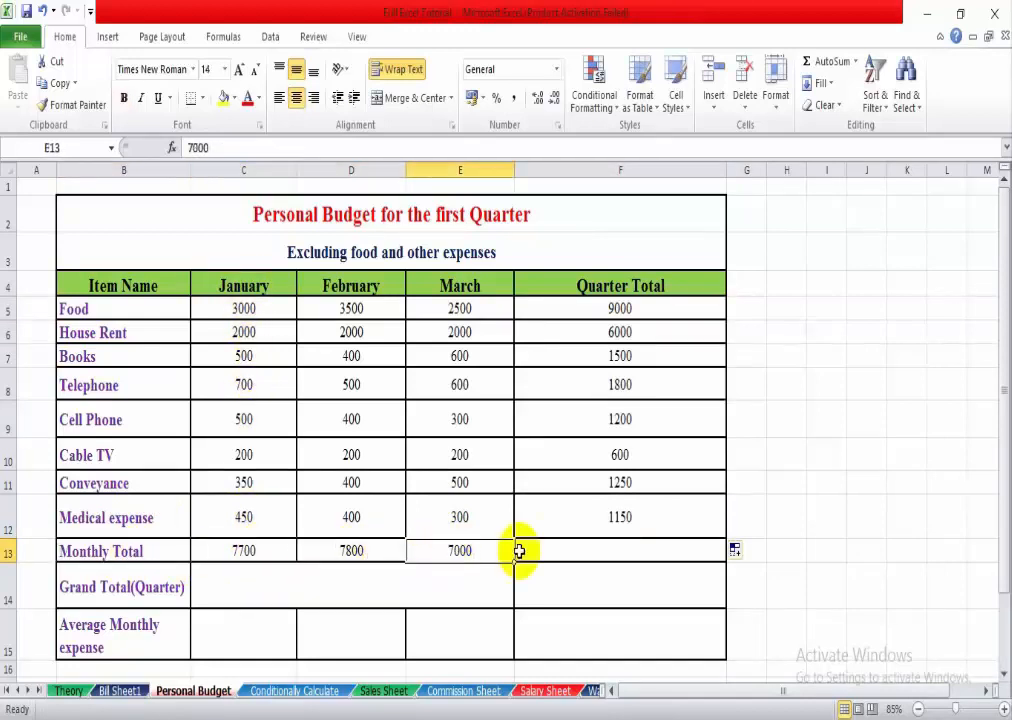
left_click(617, 549)
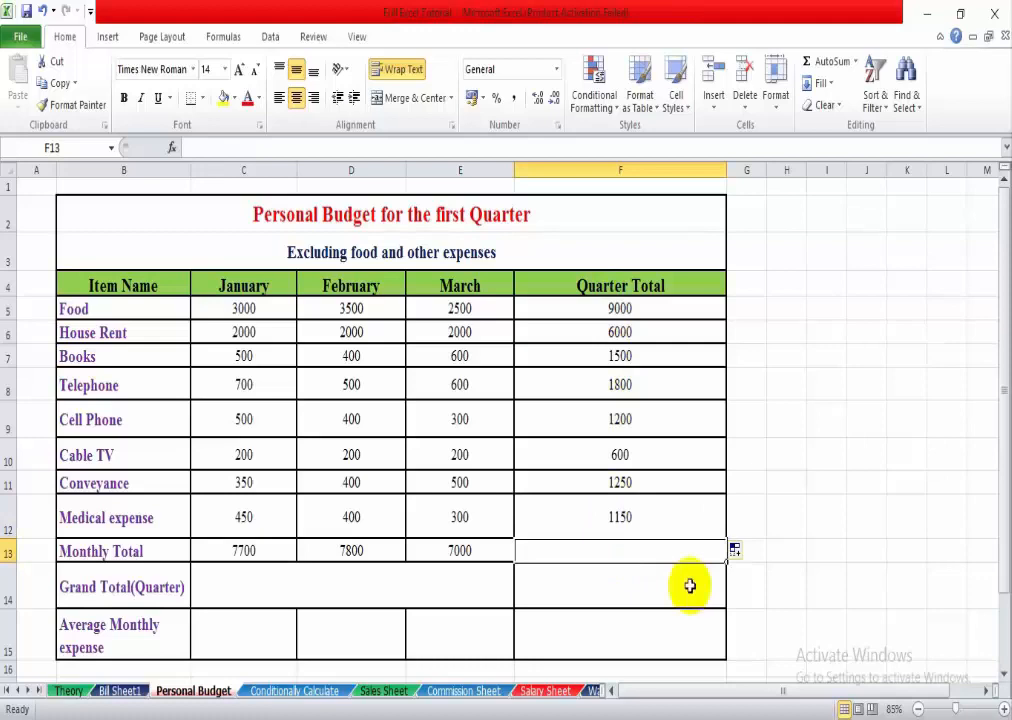
type("=sum")
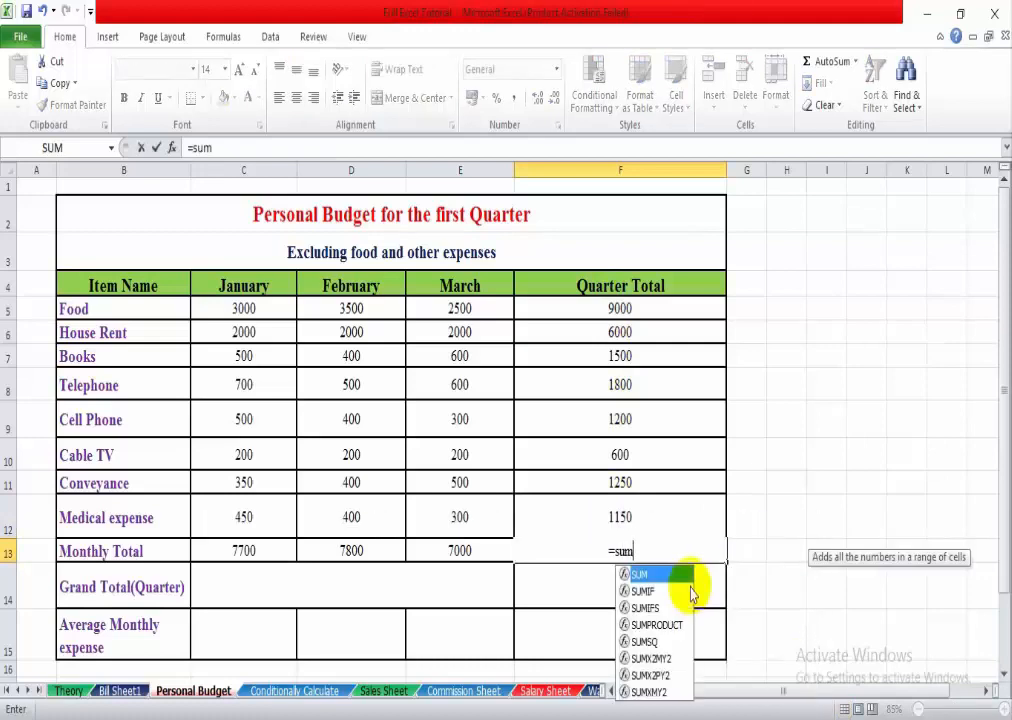
type("(")
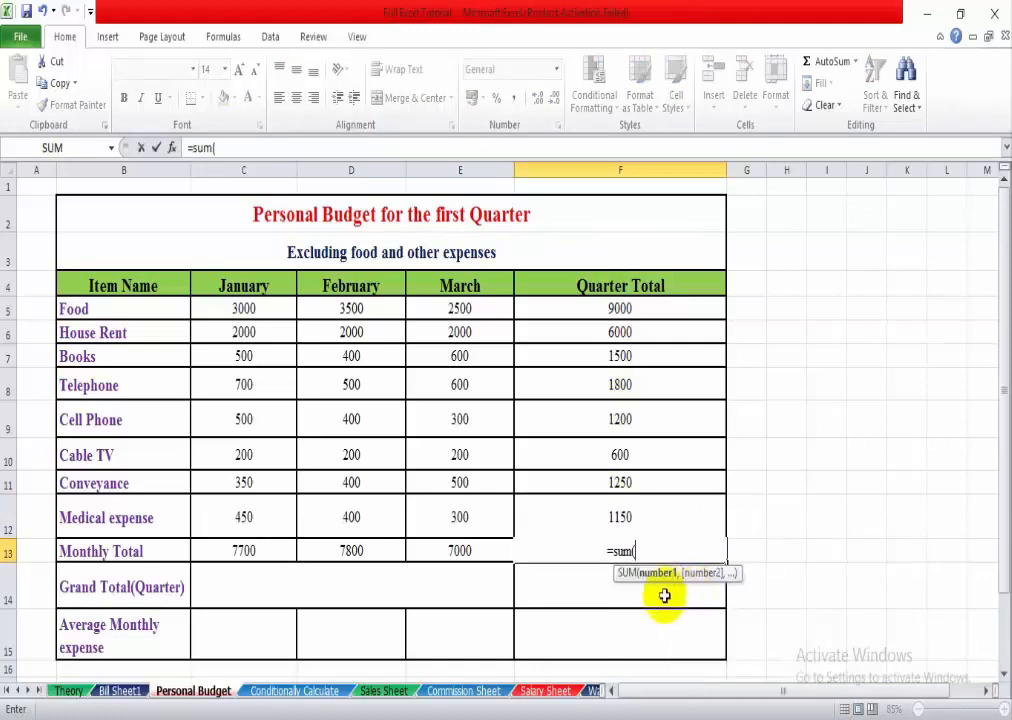
left_click(619, 309)
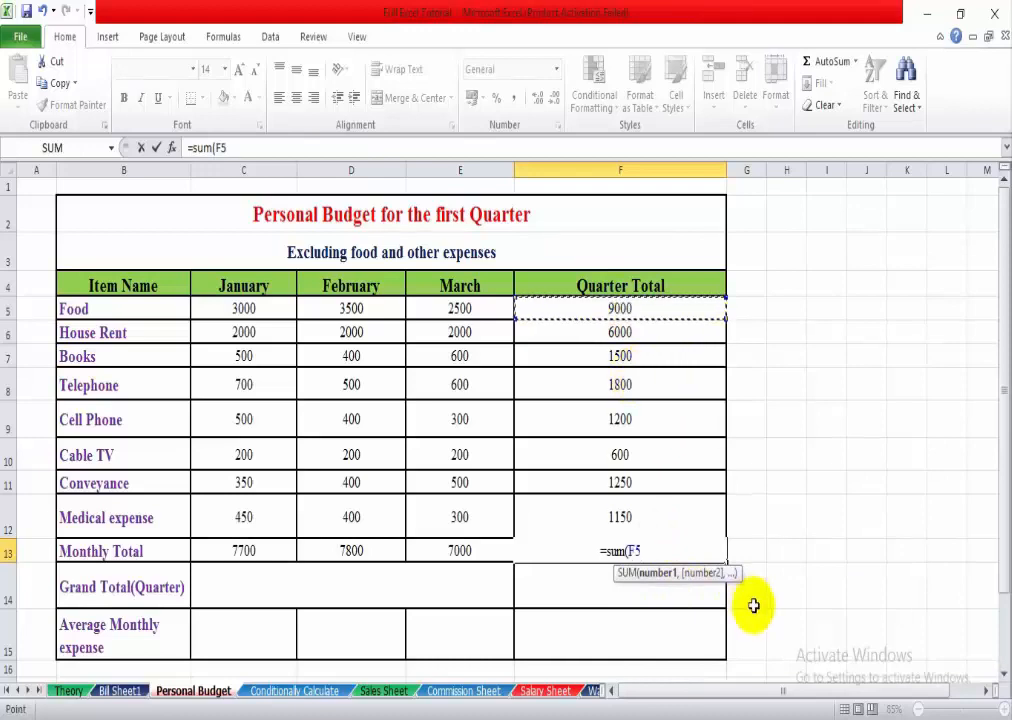
key("F8")
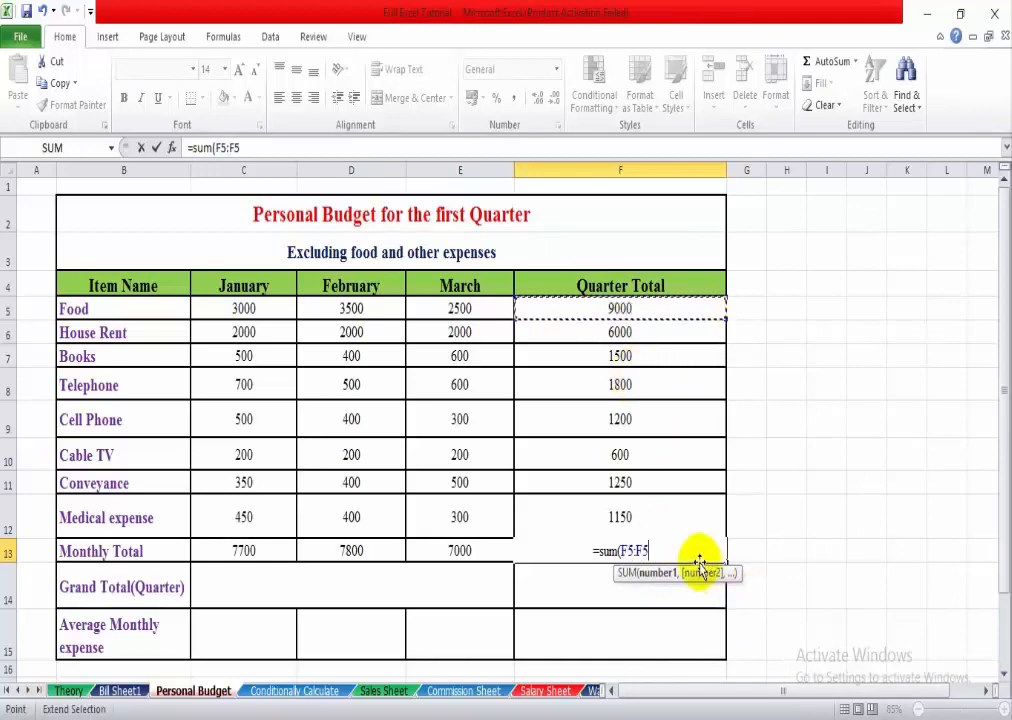
key("BackSpace")
key("BackSpace")
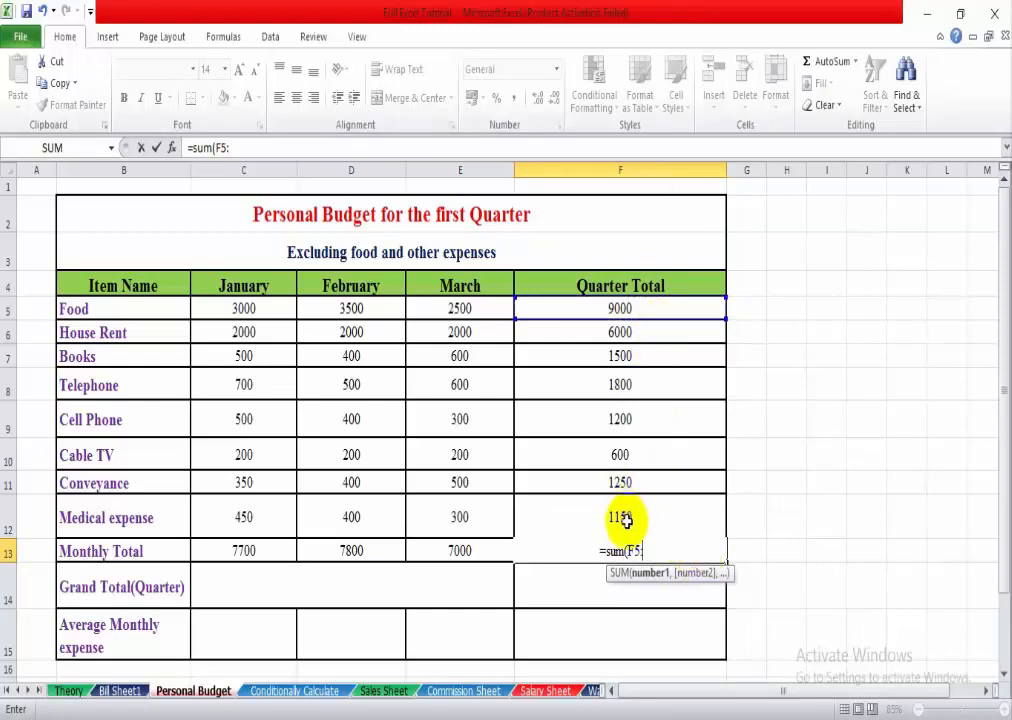
type("f12")
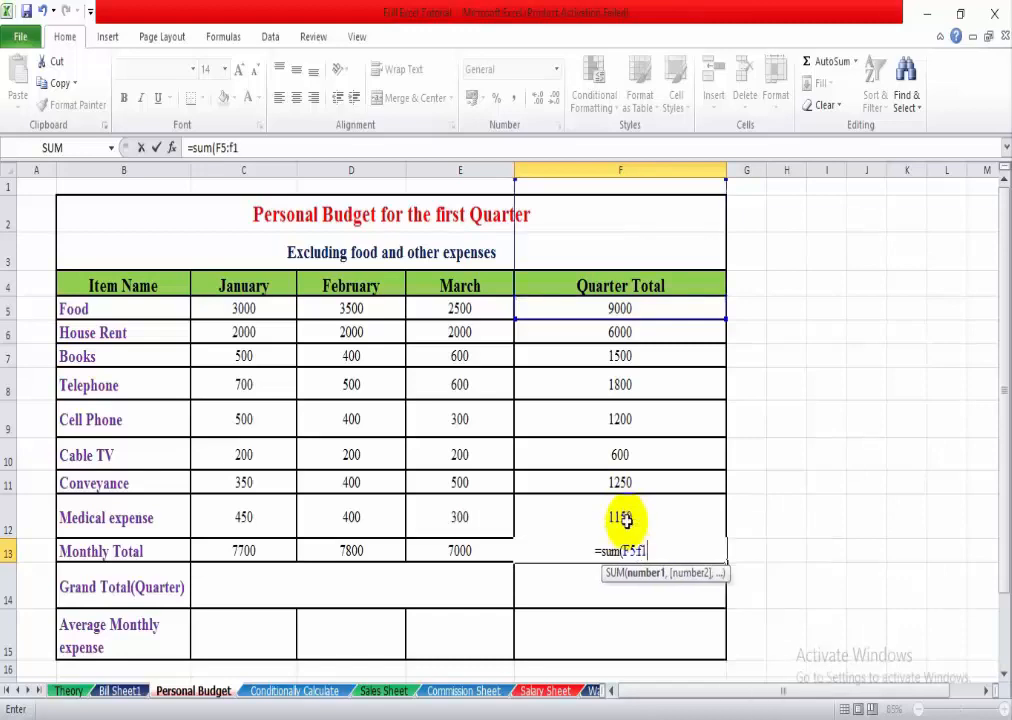
key("BackSpace")
key("BackSpace")
key("BackSpace")
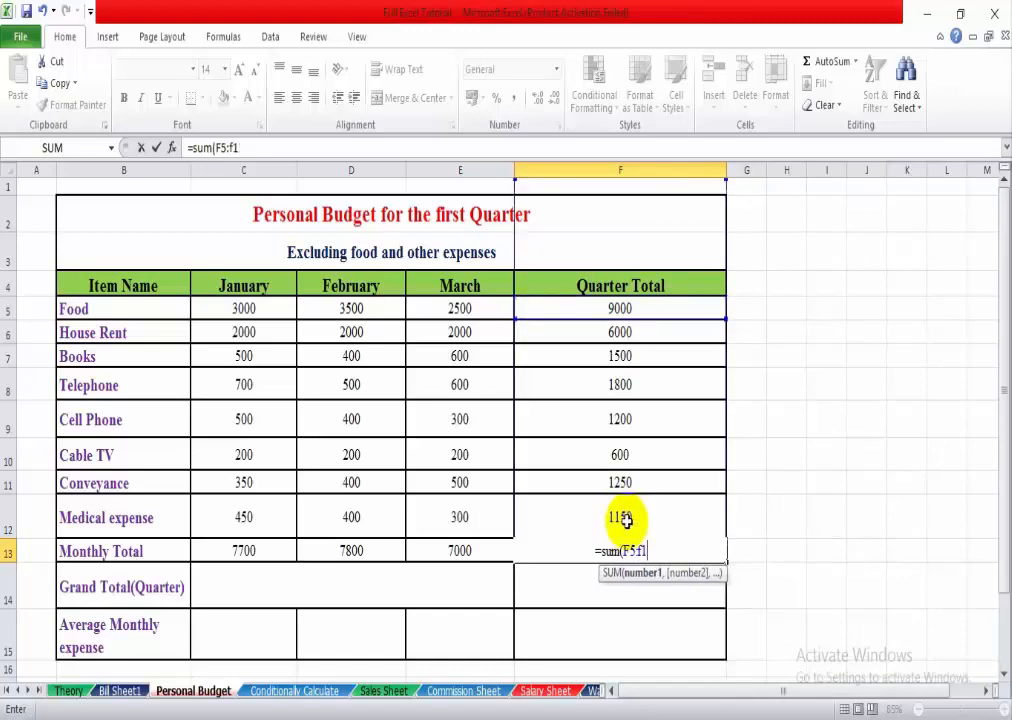
key("BackSpace")
key("BackSpace")
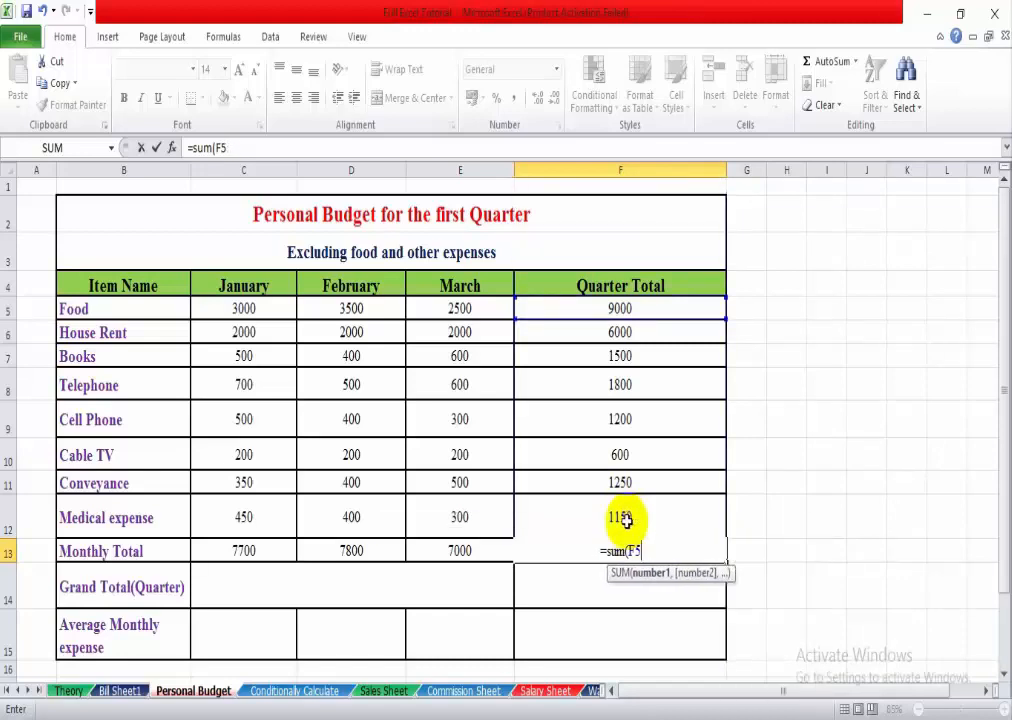
- Complete the SUM in F13 over the range F5 to F12 and check it against the Quarter Total column's cells
type("5.")
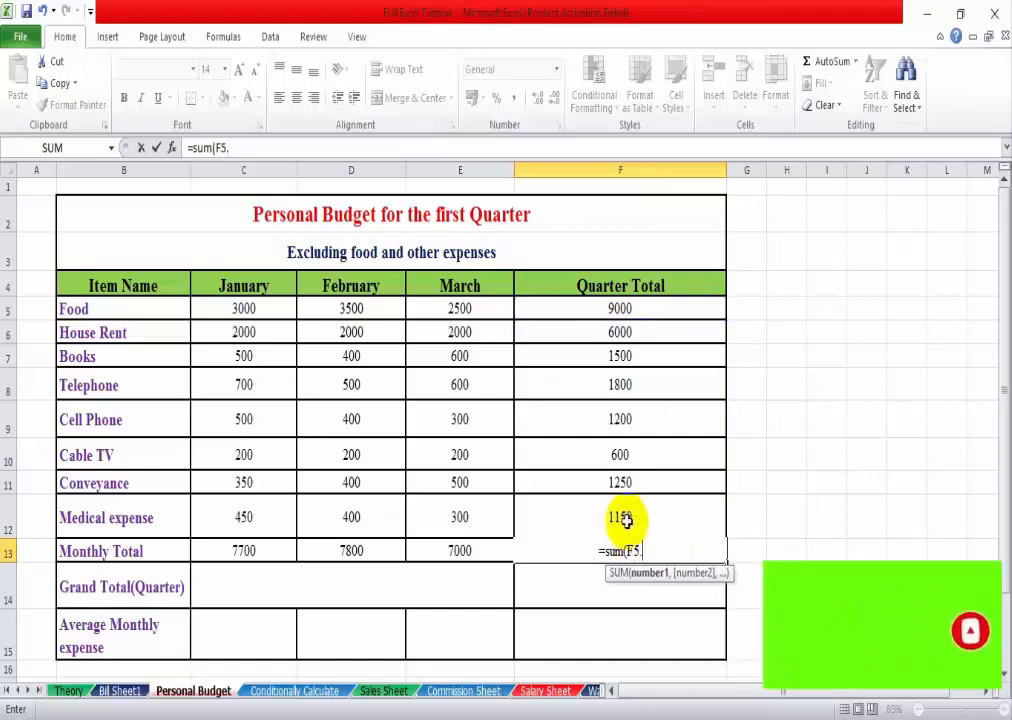
type("f12")
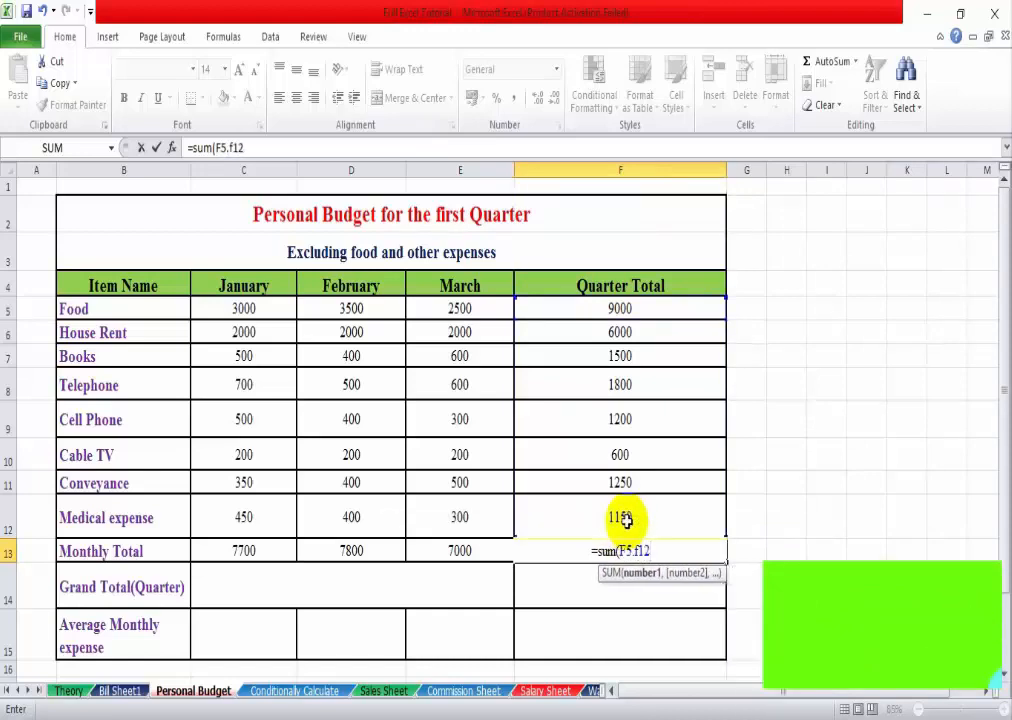
type(")")
key("Return")
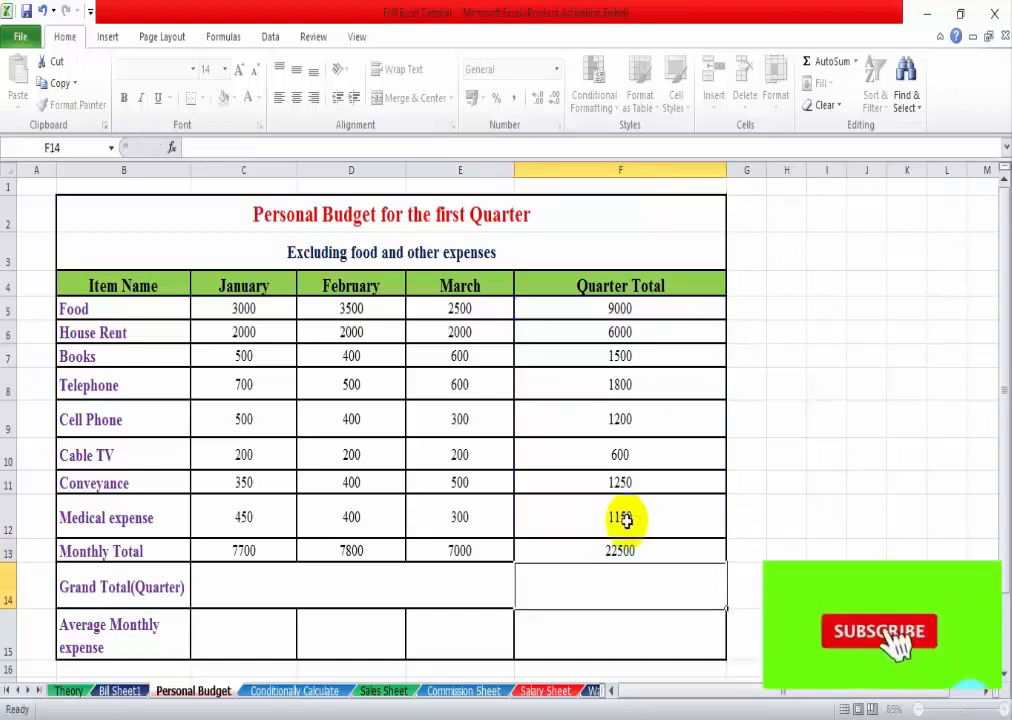
left_click_drag(621, 309, 615, 520)
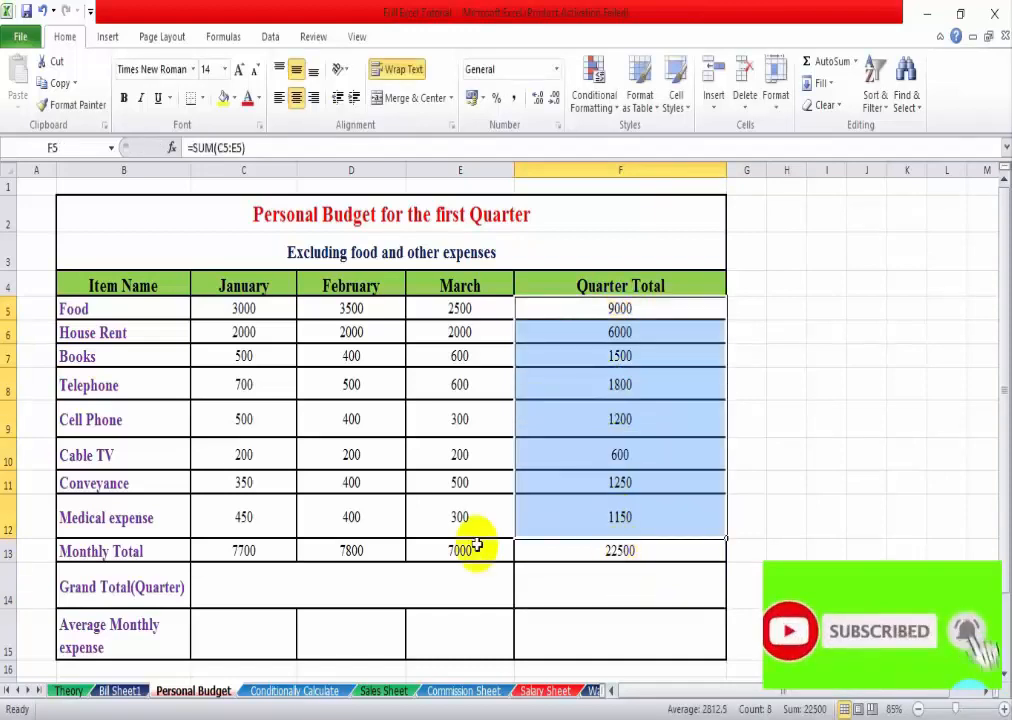
left_click(594, 550)
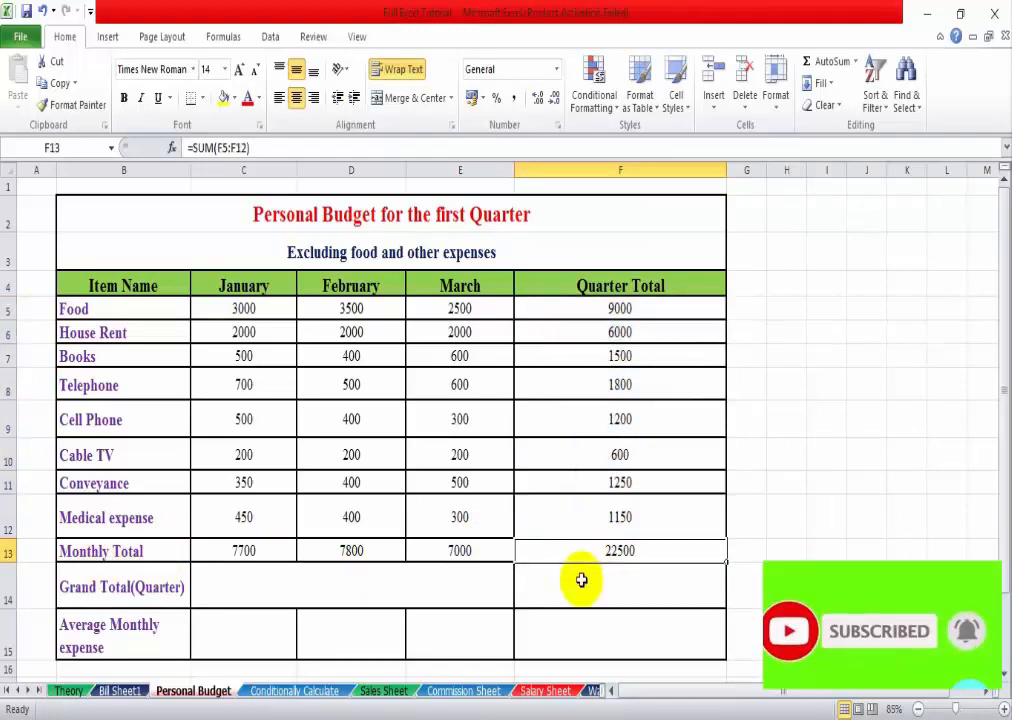
- Select the merged Grand Total(Quarter) cell C14
left_click(290, 588)
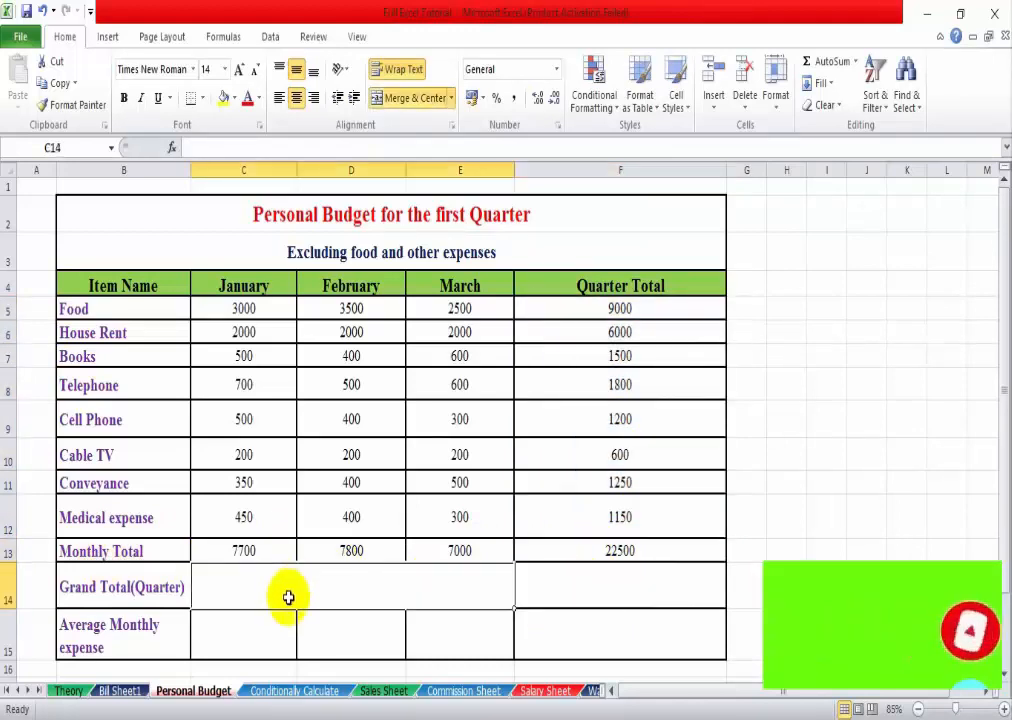